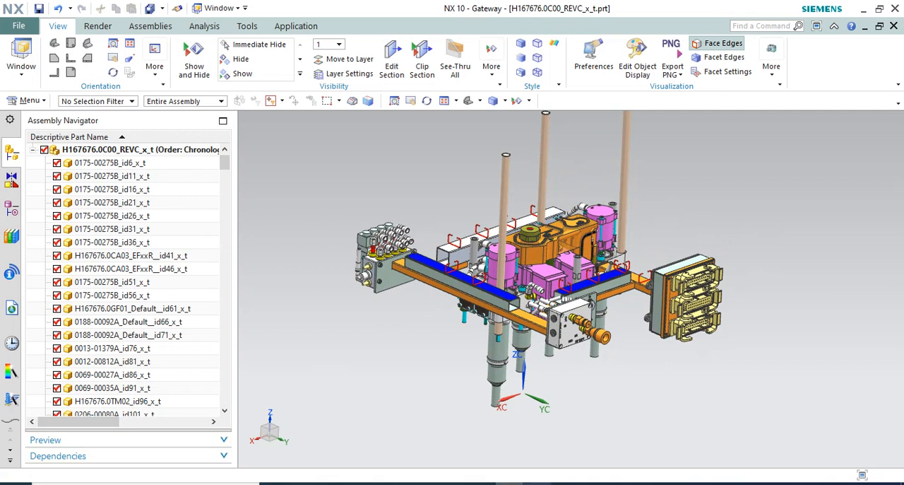
Switch to the Zoom meeting and share the NX 10 - Gateway window with the participants
mouse_move(367, 483)
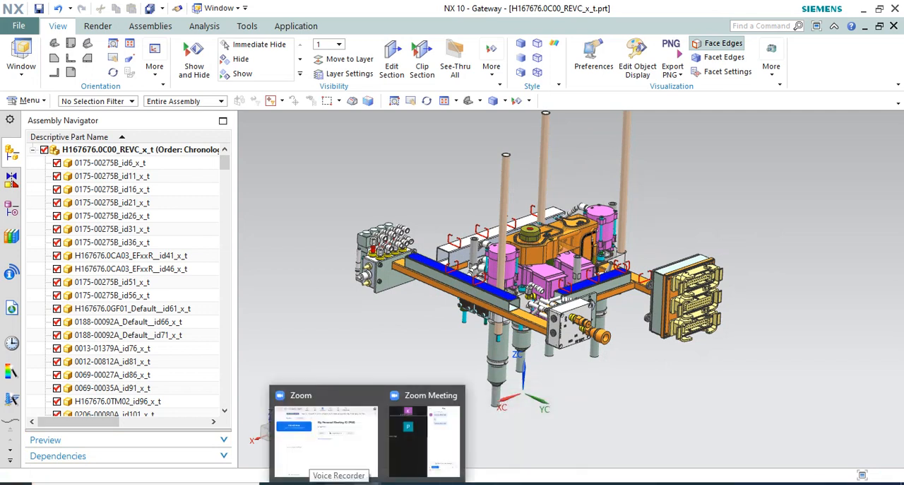
click(414, 454)
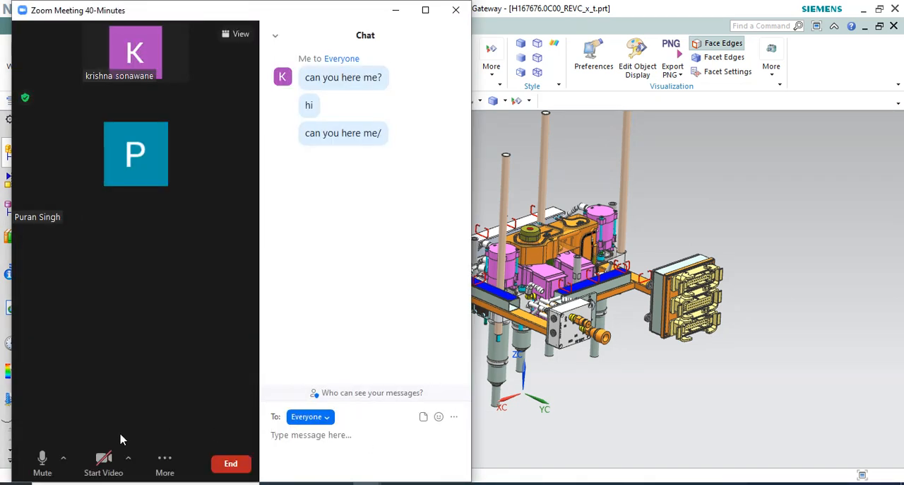
click(165, 462)
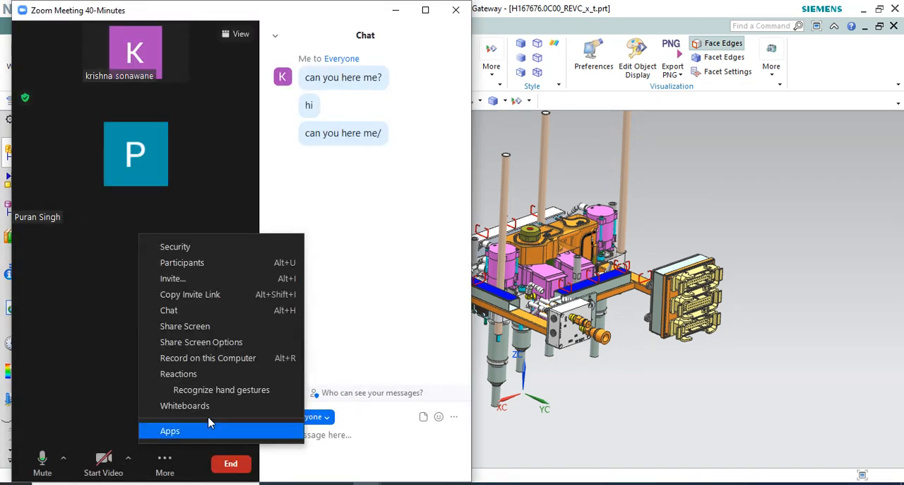
click(200, 326)
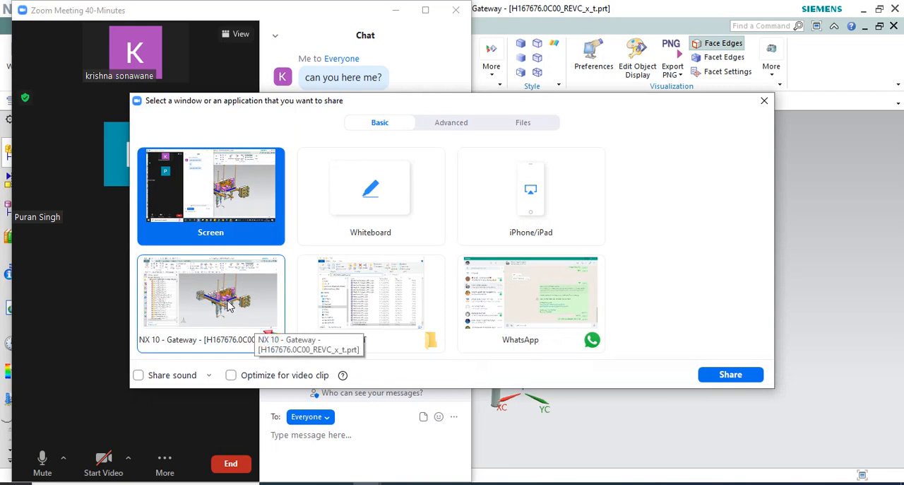
click(228, 304)
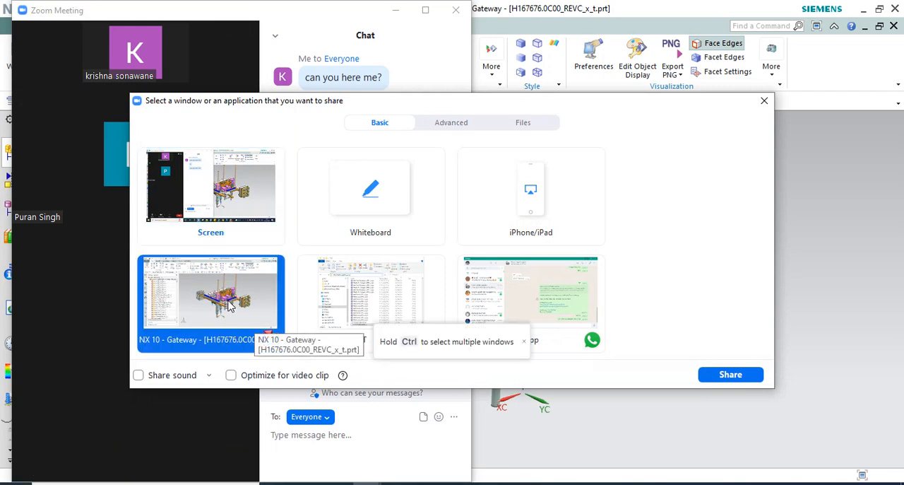
click(734, 373)
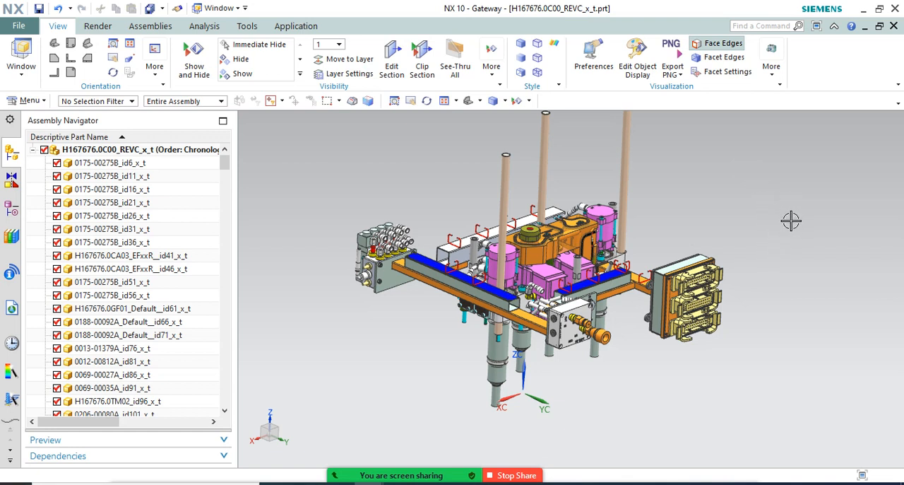
Set the selection filter to Component for the open assembly
scroll(582, 238, up, 2)
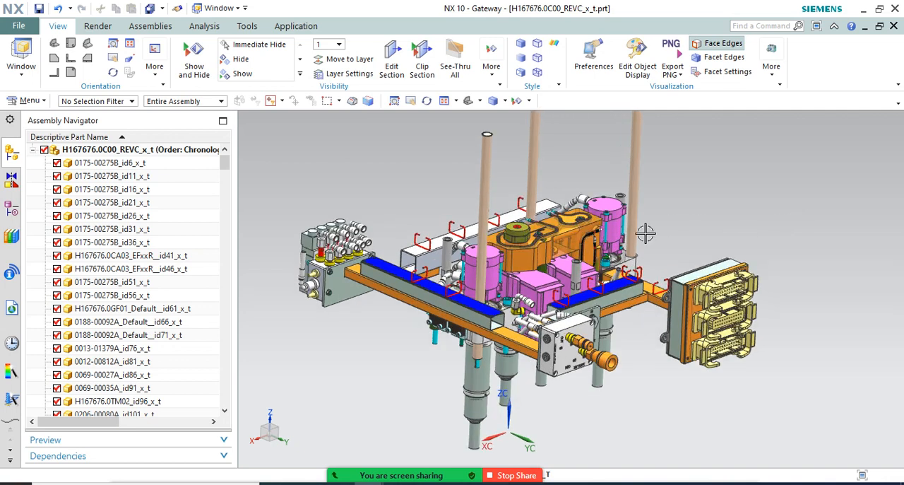
click(106, 102)
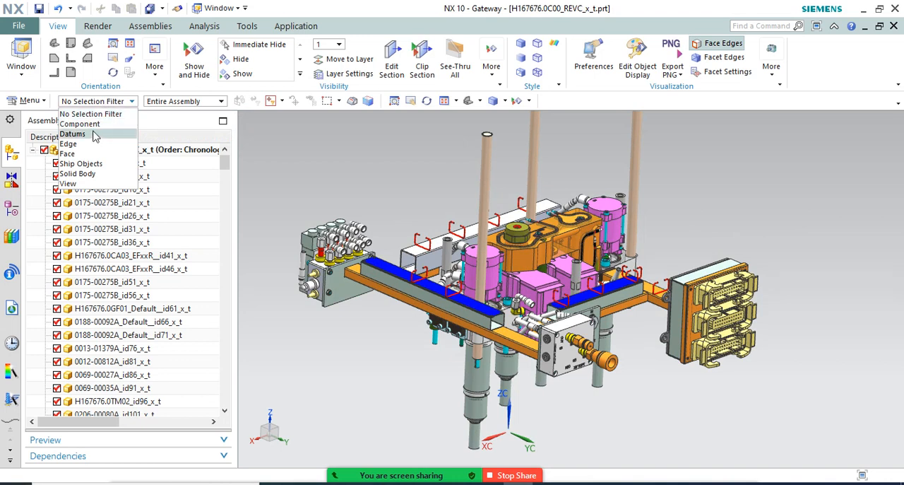
click(91, 124)
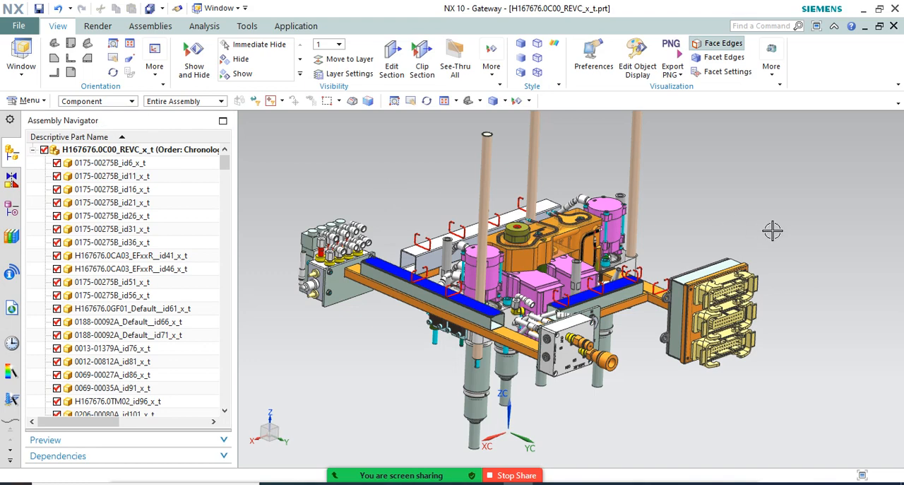
Highlight the orange central block of the assembly to examine it among the neighbouring parts, and clear the selection
mouse_move(765, 222)
middle_down()
mouse_move(733, 205)
mouse_move(756, 218)
middle_up()
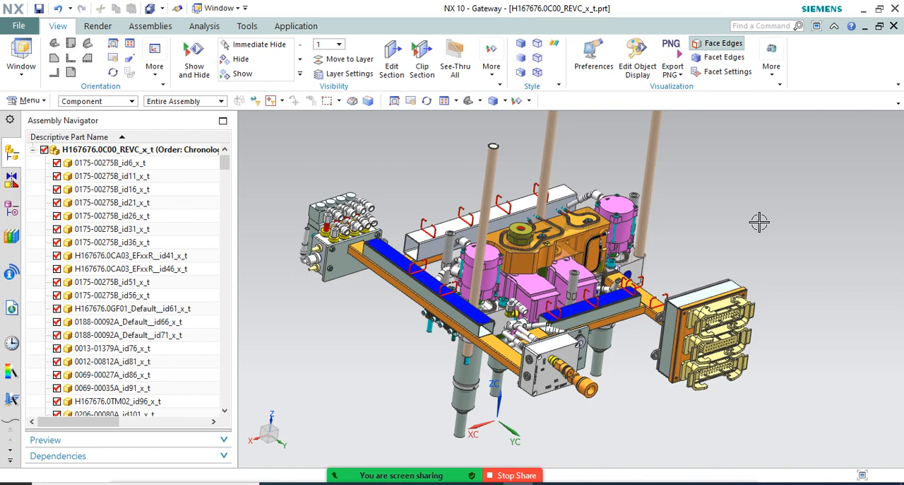
scroll(519, 237, up, 4)
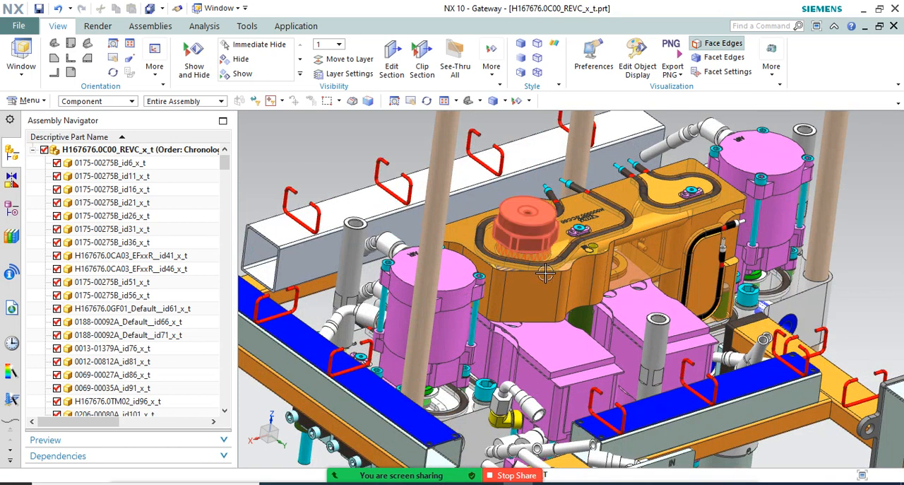
click(542, 272)
scroll(533, 273, down, 2)
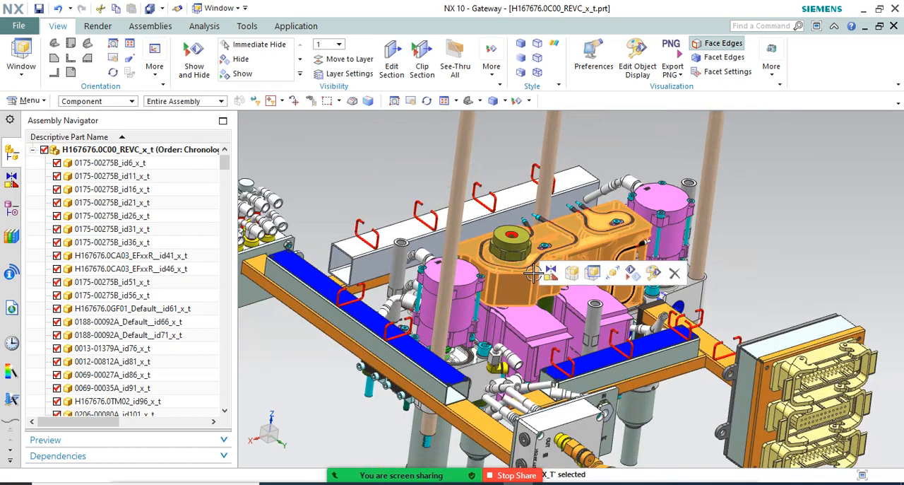
middle_drag(777, 212, 744, 193)
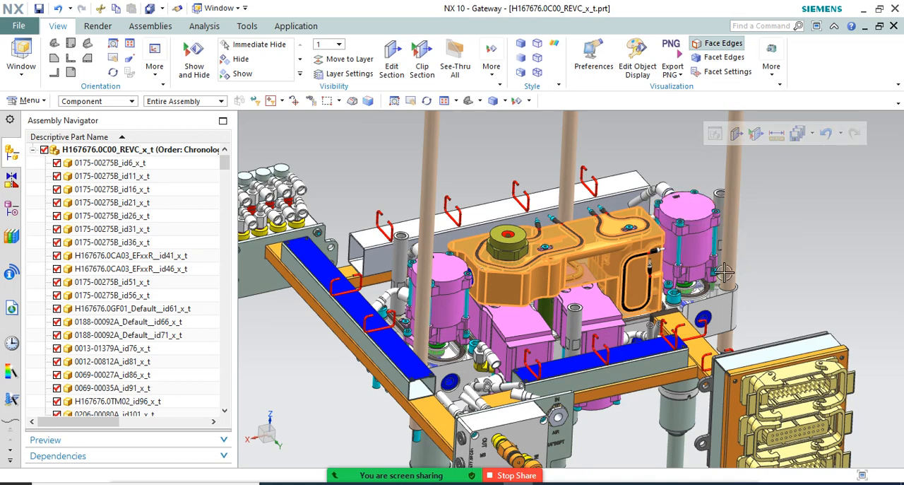
scroll(692, 219, up, 5)
scroll(681, 233, down, 5)
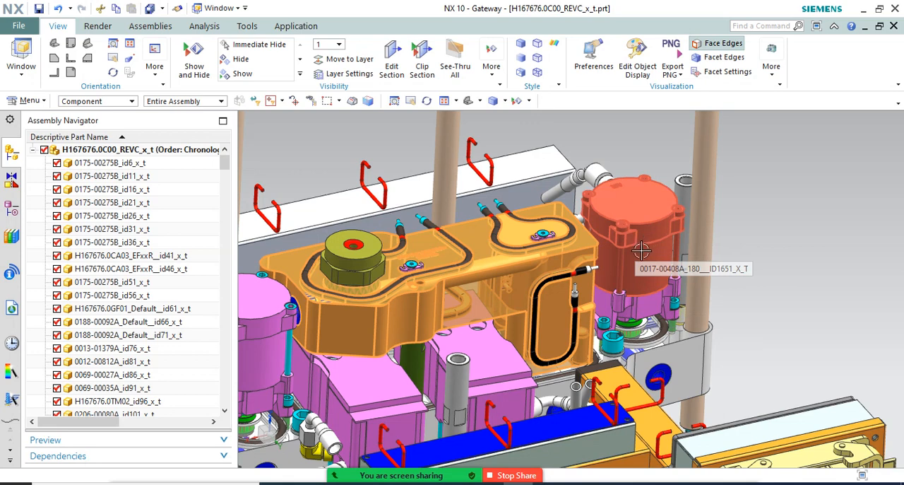
key(Escape)
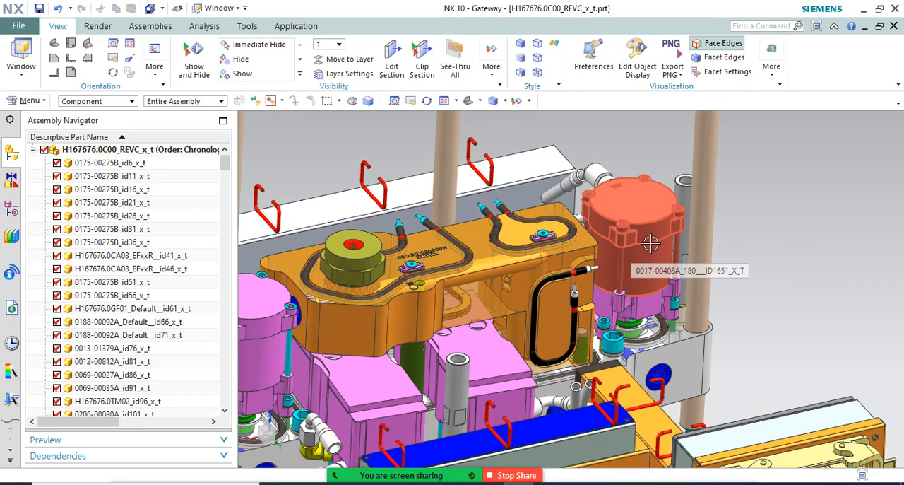
Examine the magenta cylinder marked AIR beside the orange block, including its bolts and pipe fittings
middle_drag(650, 243, 627, 230)
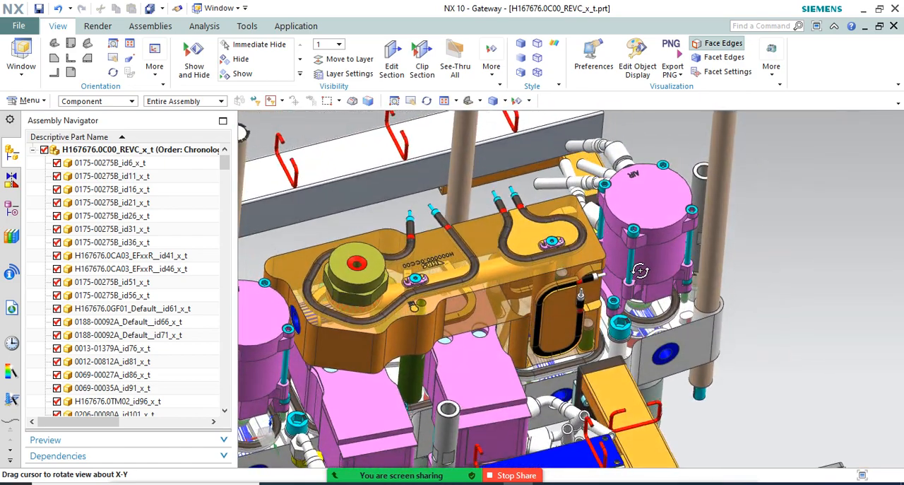
scroll(627, 227, up, 5)
scroll(584, 243, down, 4)
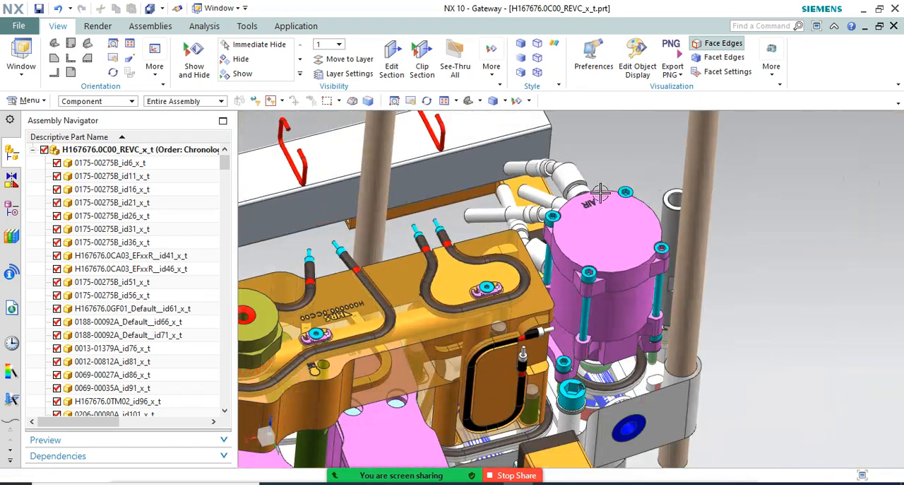
middle_drag(615, 227, 636, 186)
scroll(637, 185, down, 5)
middle_drag(621, 224, 615, 222)
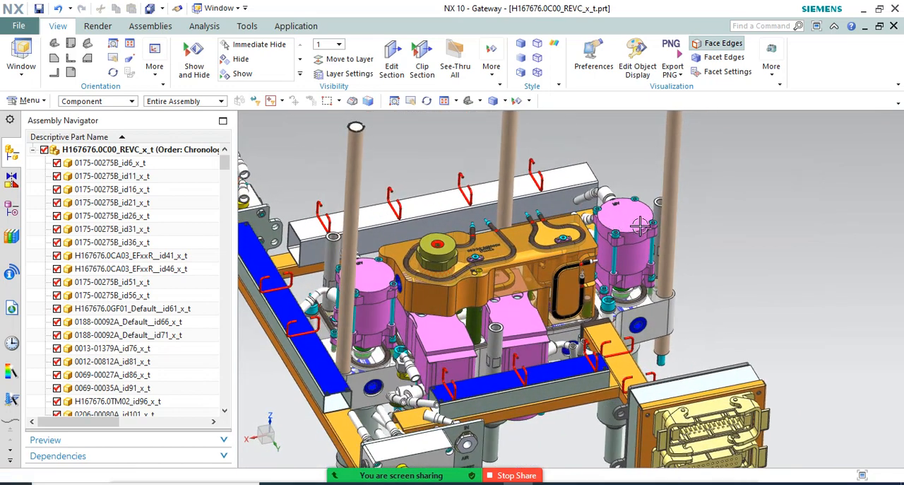
Examine the black cables routed in the grooves on the orange block's top face and their cyan ends
middle_drag(631, 282, 644, 256)
scroll(485, 224, up, 6)
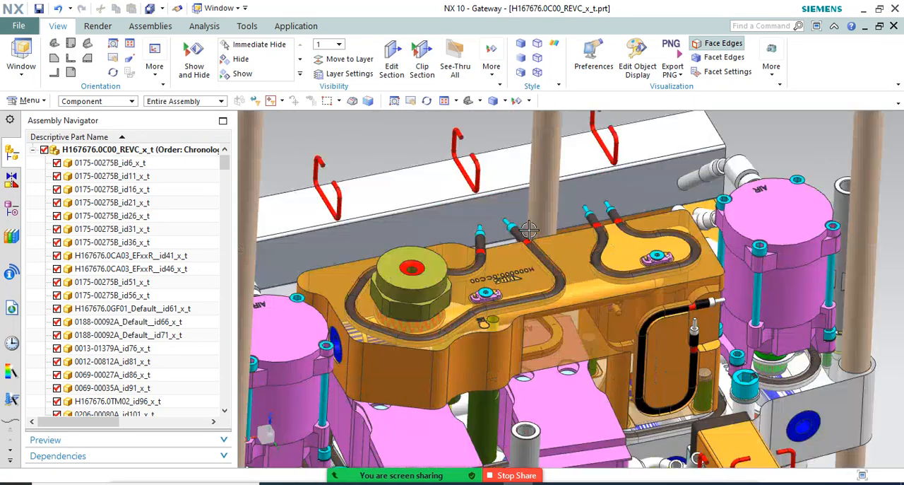
scroll(487, 226, down, 4)
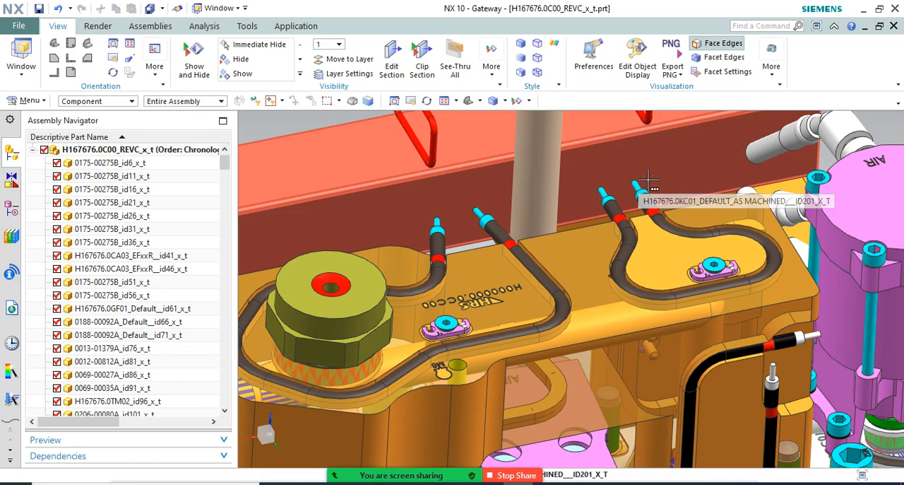
scroll(590, 214, down, 2)
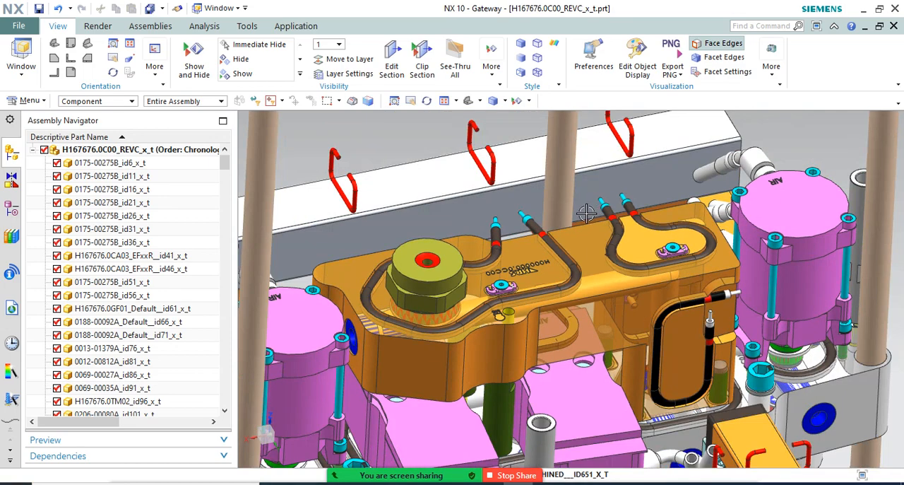
scroll(587, 213, down, 4)
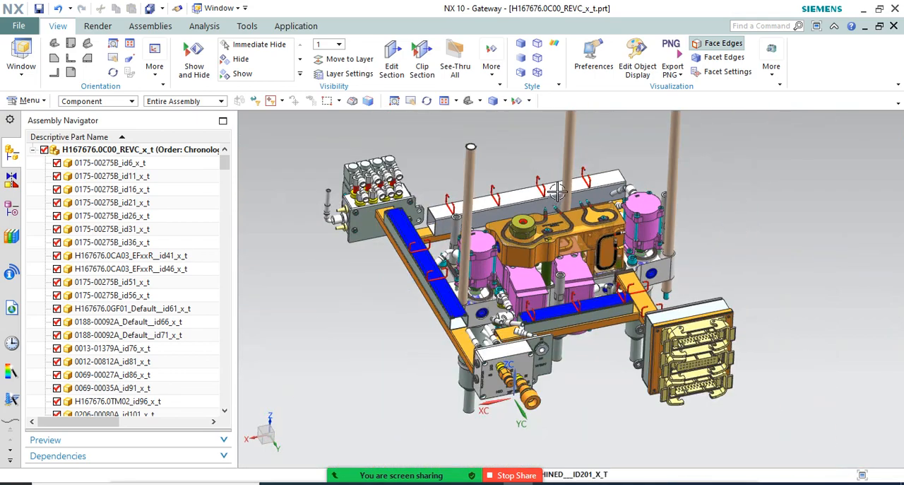
Inspect the front connection plate face-on, reading its engraved H2O, AIR, IN and OUT port markings
middle_drag(557, 191, 537, 286)
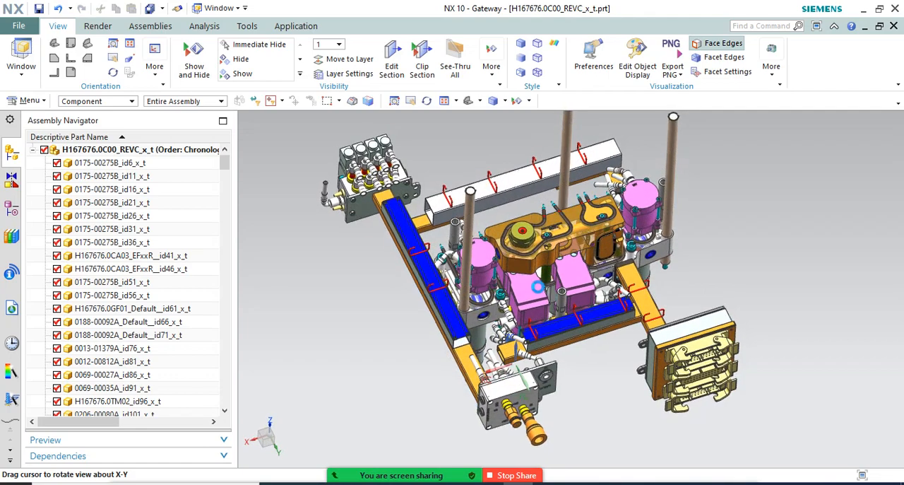
scroll(517, 375, up, 5)
middle_drag(516, 365, 452, 356)
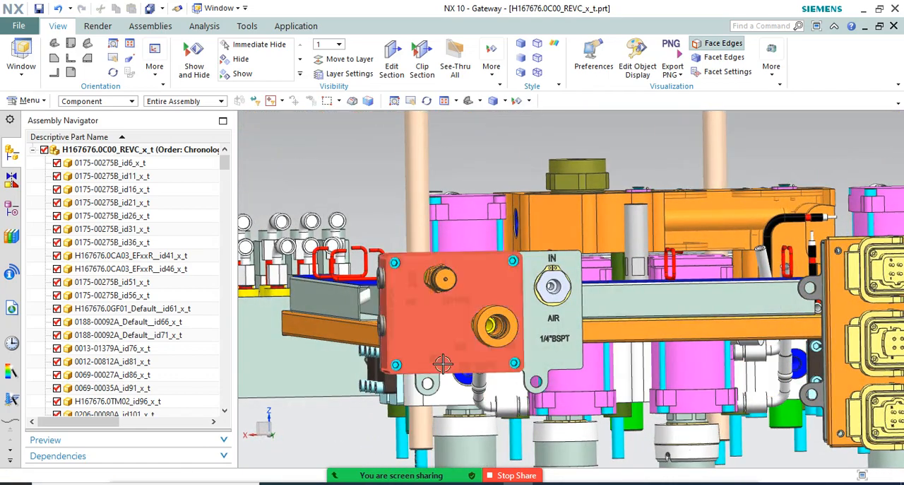
scroll(443, 364, up, 5)
scroll(448, 368, down, 4)
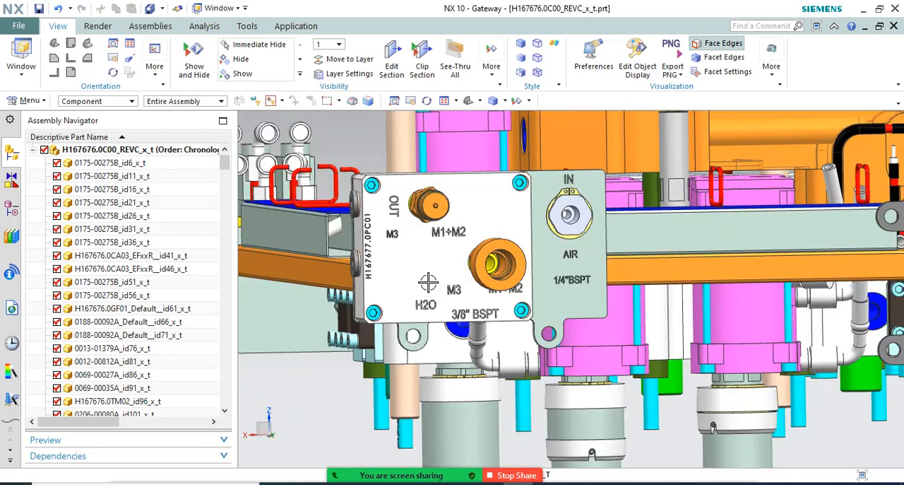
middle_drag(428, 282, 451, 332)
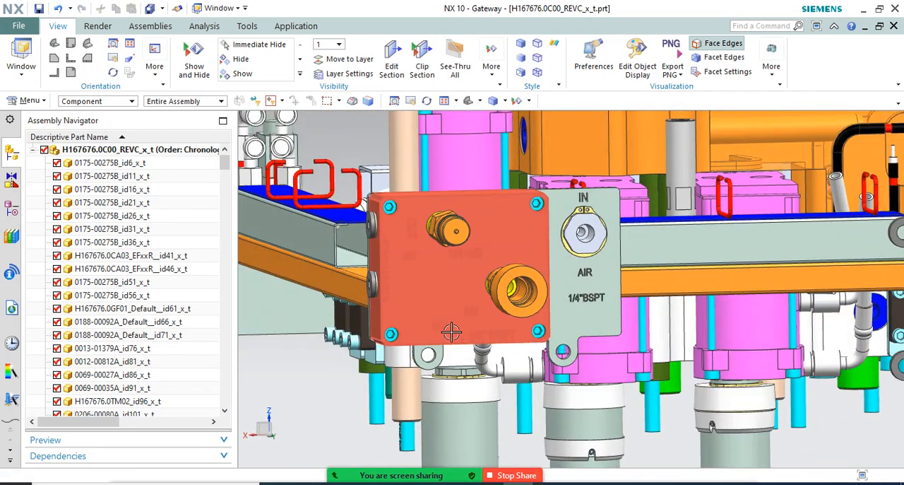
scroll(523, 290, down, 3)
Examine the two orange hose couplings mounted on the H2O connection block
middle_drag(523, 290, 483, 314)
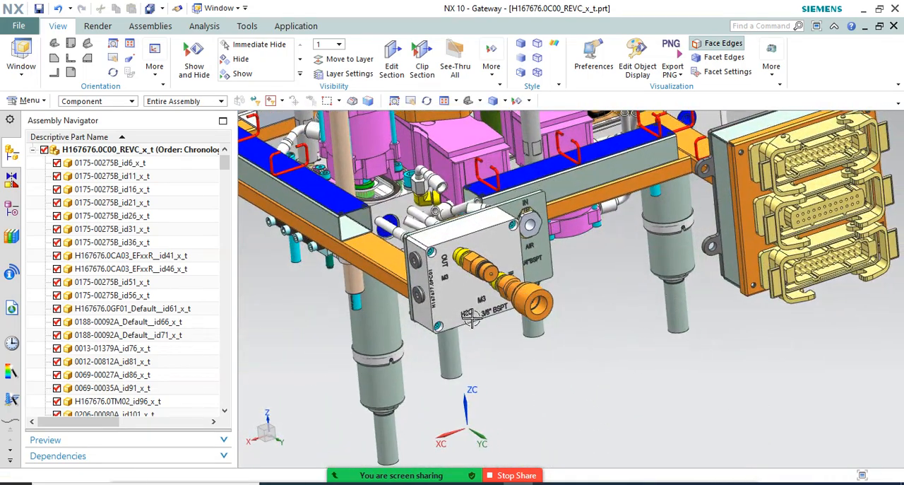
scroll(483, 313, up, 5)
scroll(460, 323, down, 3)
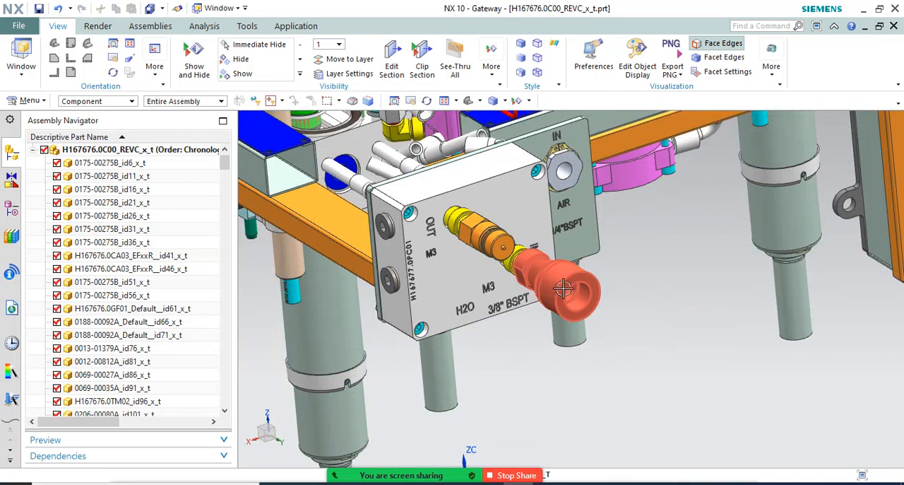
scroll(502, 346, down, 3)
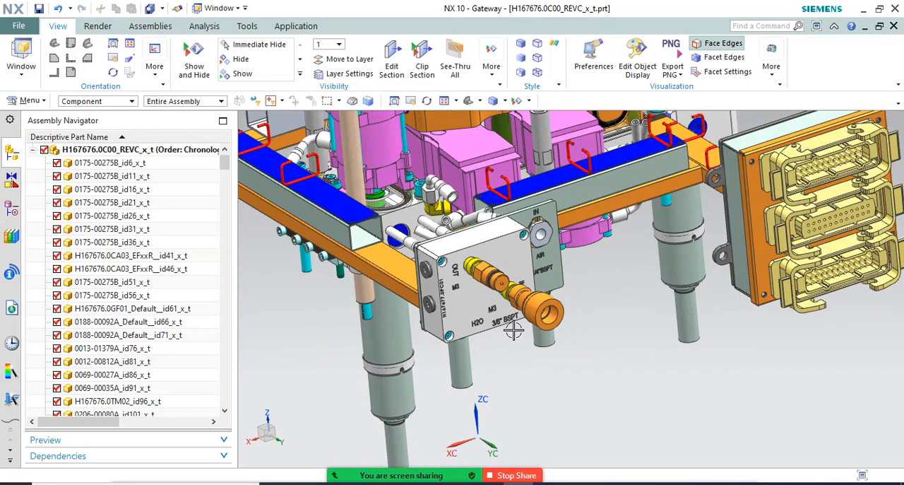
middle_drag(505, 350, 505, 272)
scroll(505, 272, up, 3)
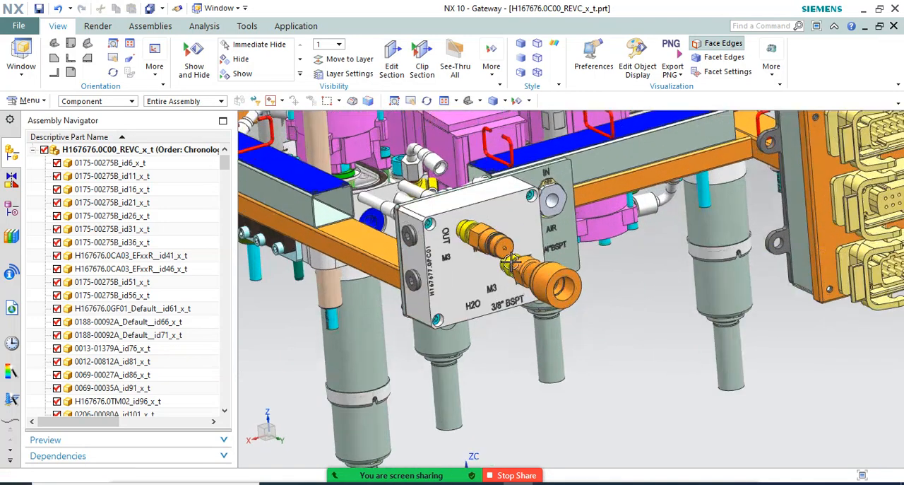
scroll(553, 308, down, 2)
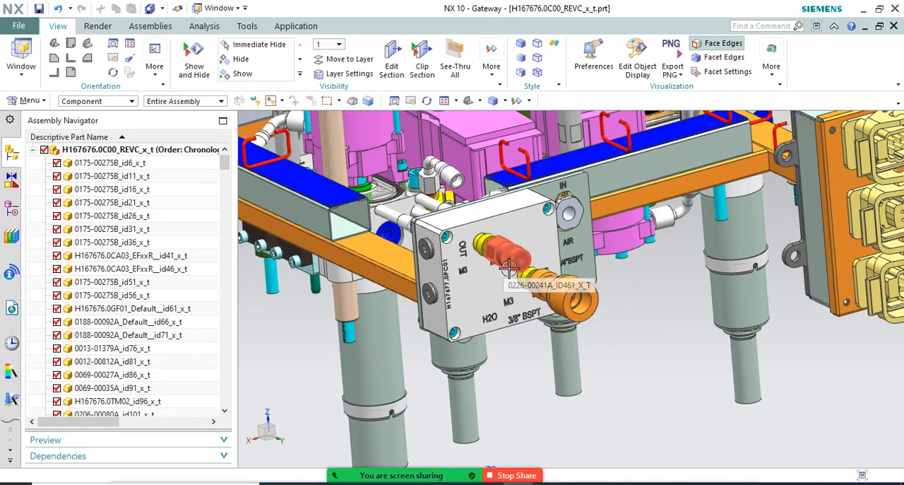
Compare the 1/4" BSPT AIR inlet fitting with the 3/8" BSPT water inlet coupling on the connection plate
scroll(509, 267, down, 3)
middle_drag(551, 311, 545, 254)
scroll(554, 320, down, 3)
scroll(535, 360, up, 5)
scroll(528, 358, down, 5)
scroll(523, 353, up, 2)
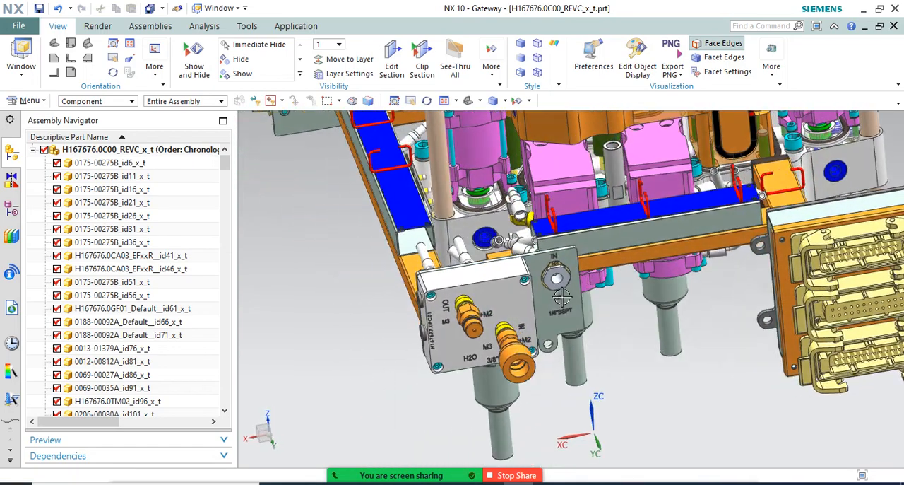
scroll(545, 241, up, 3)
scroll(546, 241, down, 4)
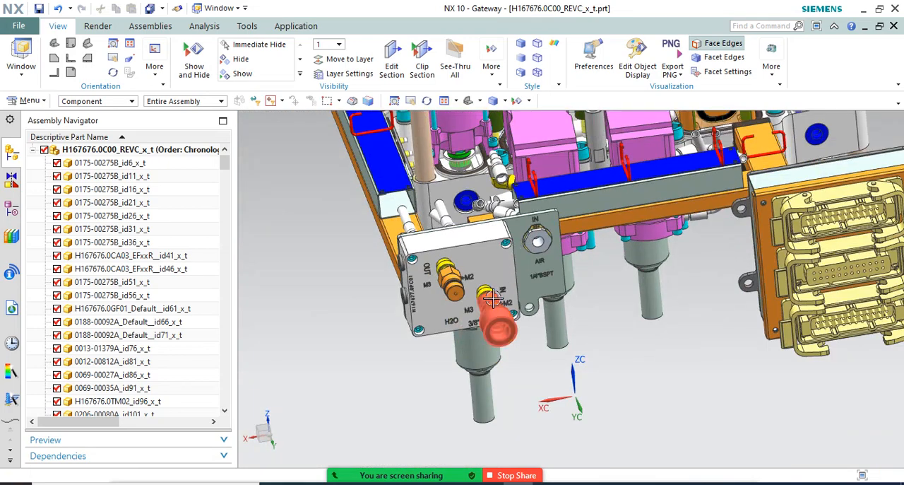
scroll(498, 295, up, 5)
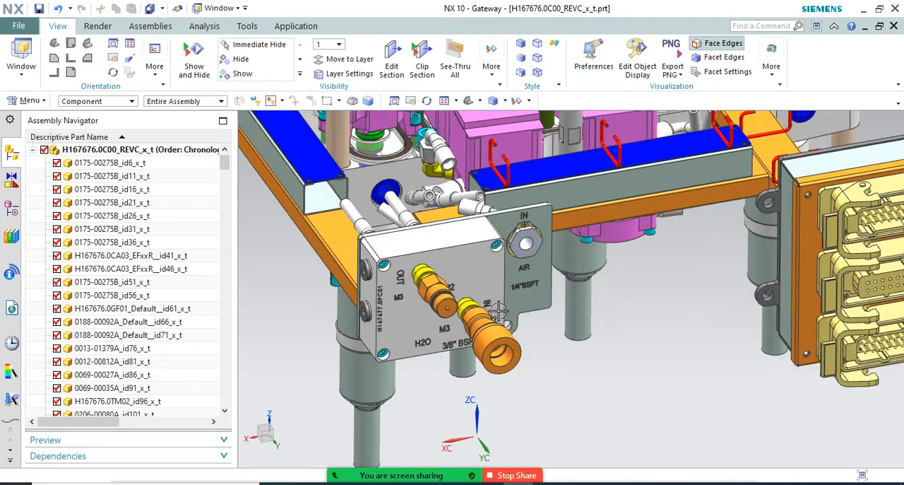
scroll(461, 306, up, 2)
scroll(487, 329, down, 3)
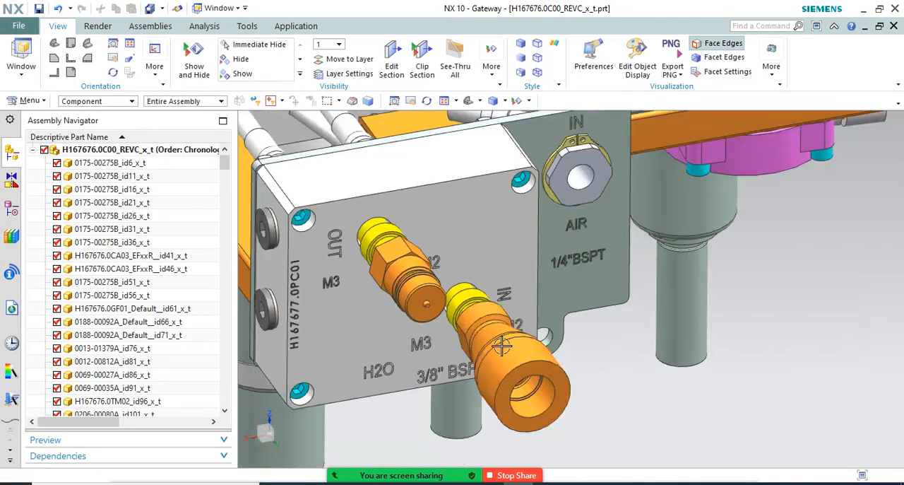
Examine how the H2O and AIR connection plate sits on the frame beside the blue-topped channels and the electrical connector box
scroll(466, 318, down, 3)
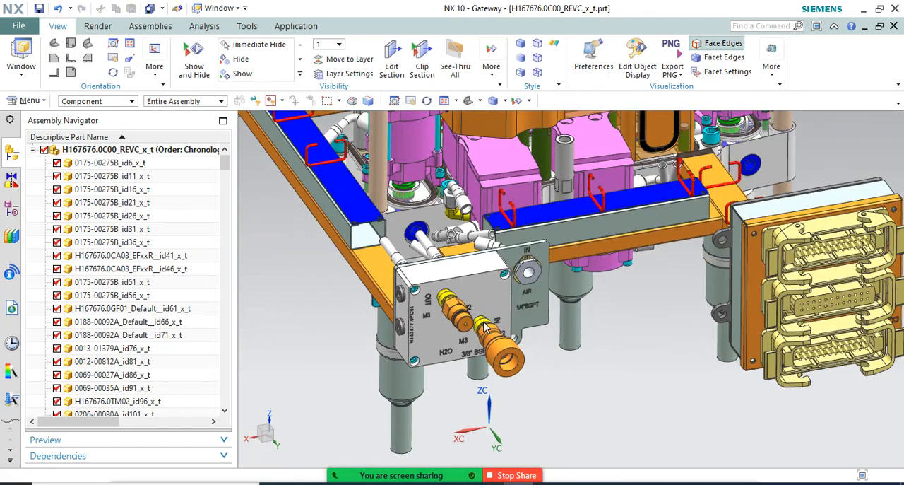
mouse_move(485, 326)
middle_down()
mouse_move(493, 319)
mouse_move(478, 329)
middle_up()
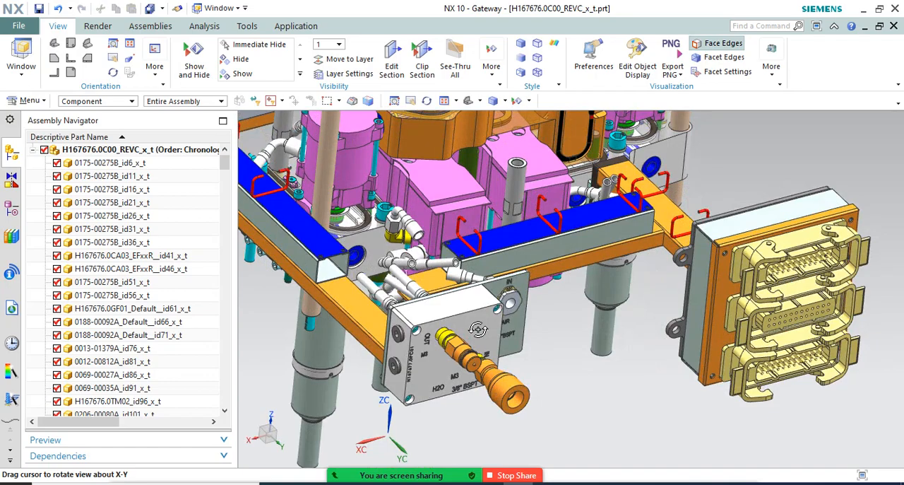
middle_drag(410, 300, 582, 344)
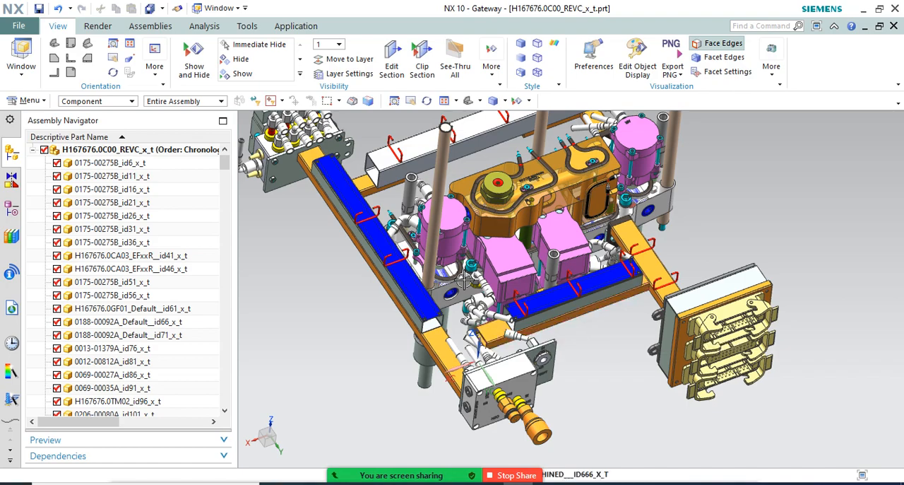
middle_drag(464, 282, 496, 314)
Examine the white hose fittings on the magenta cylinder marked AIR, beside the blue-topped channel
scroll(571, 255, up, 5)
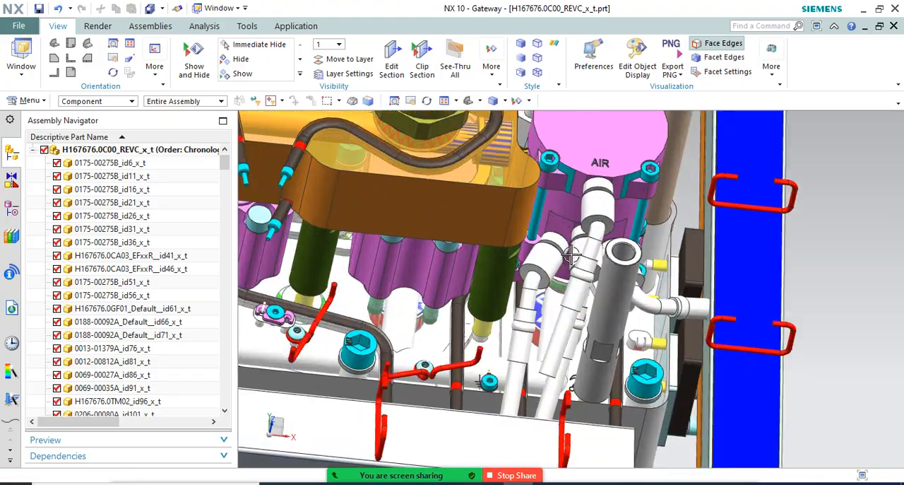
middle_drag(574, 260, 678, 297)
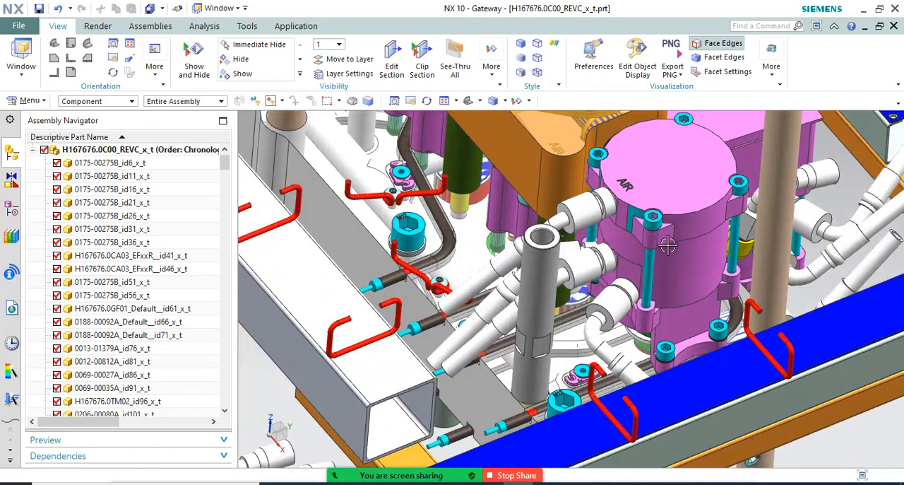
scroll(691, 302, down, 3)
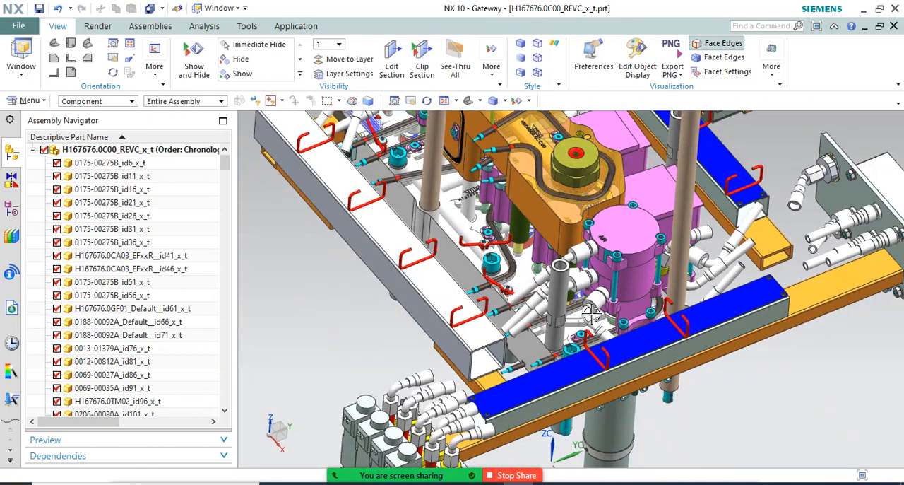
scroll(591, 313, up, 2)
middle_drag(598, 311, 604, 299)
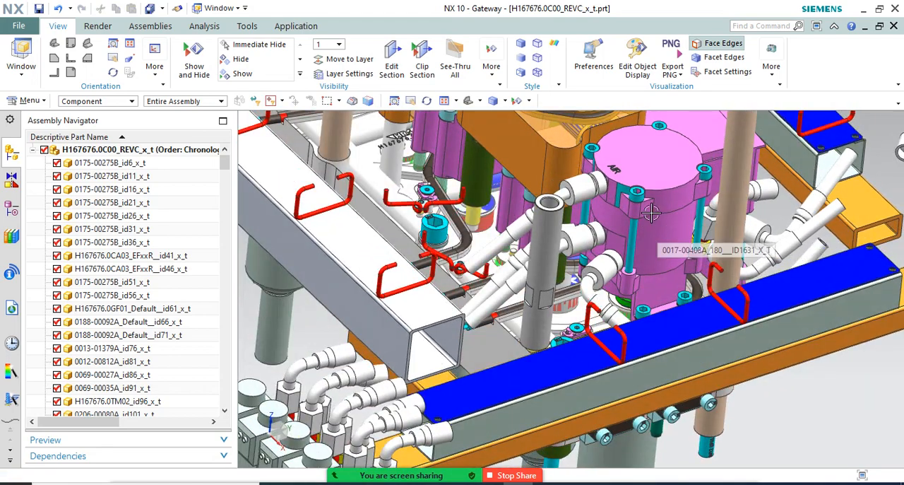
scroll(613, 212, down, 2)
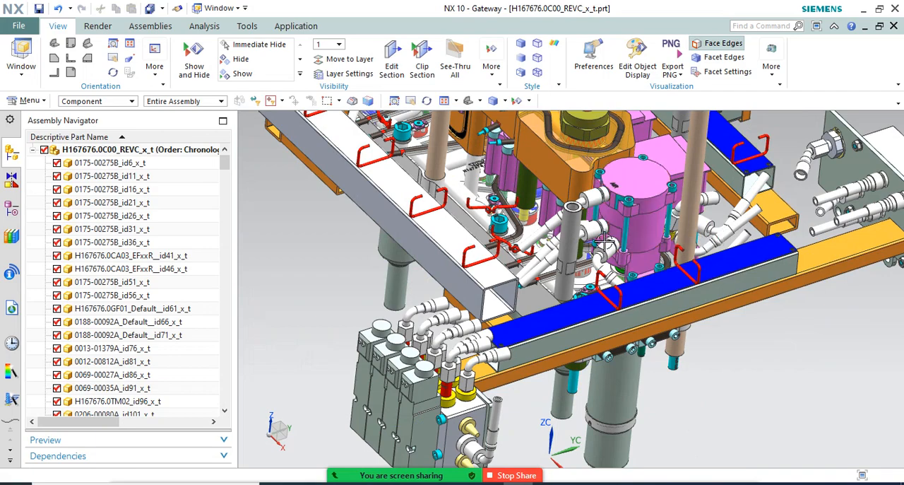
Examine the bank of four grey valves at the frame corner and the white elbow hose fittings behind it
middle_drag(604, 241, 576, 211)
mouse_move(462, 358)
middle_down()
mouse_move(452, 357)
mouse_move(471, 353)
middle_up()
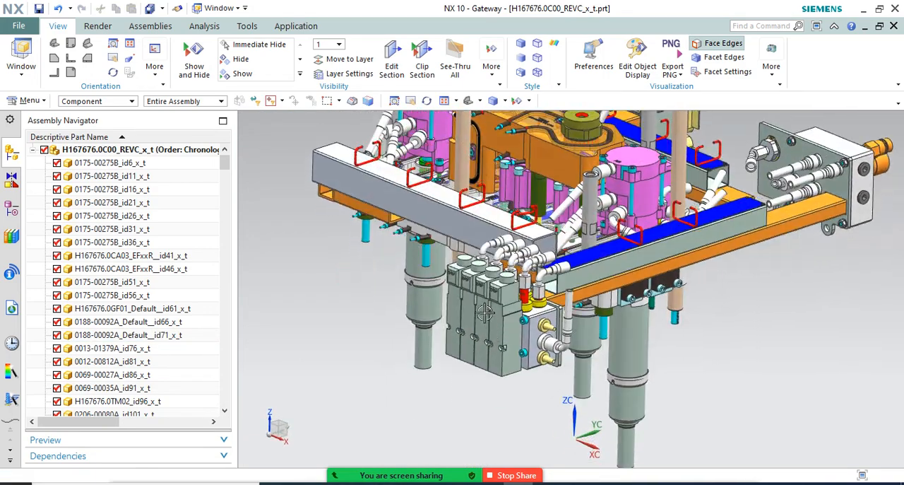
scroll(459, 244, up, 3)
scroll(459, 240, down, 3)
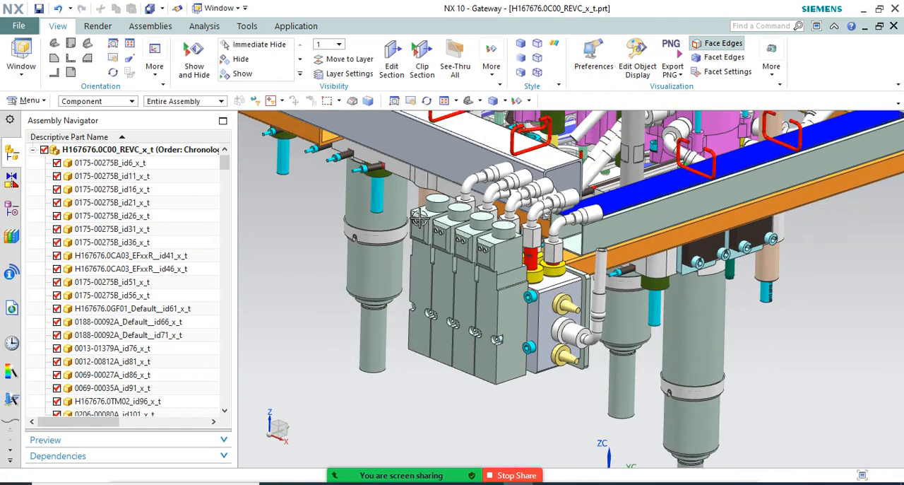
scroll(497, 239, up, 5)
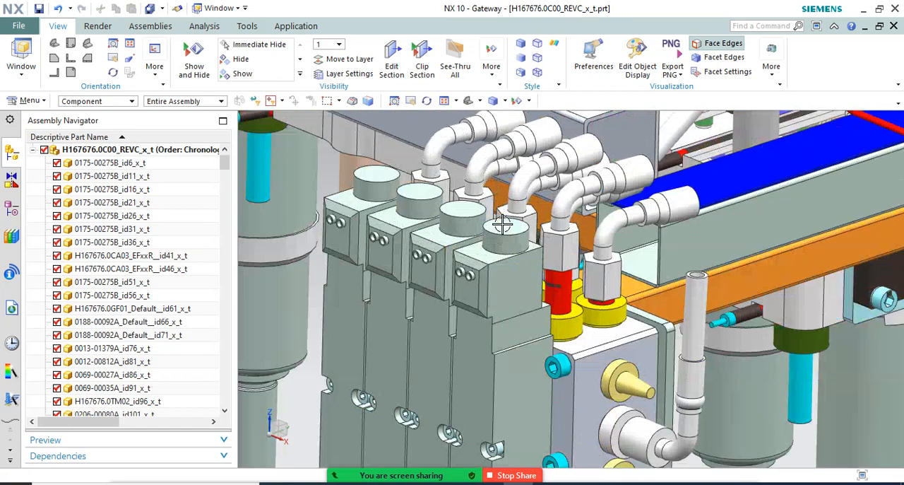
scroll(519, 253, down, 3)
middle_drag(520, 252, 518, 262)
scroll(509, 260, down, 6)
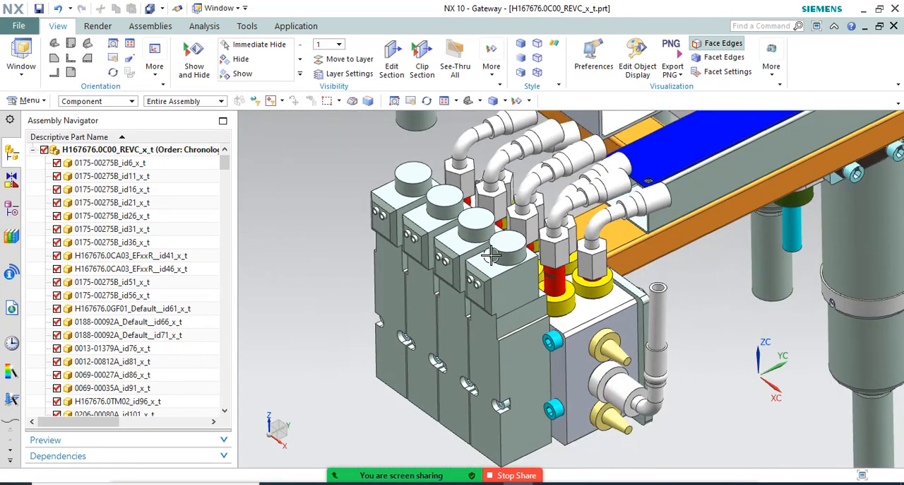
Inspect the valve bank from its opposite side, including the manifold block's three round plugs and the mounting bracket
middle_drag(497, 260, 562, 265)
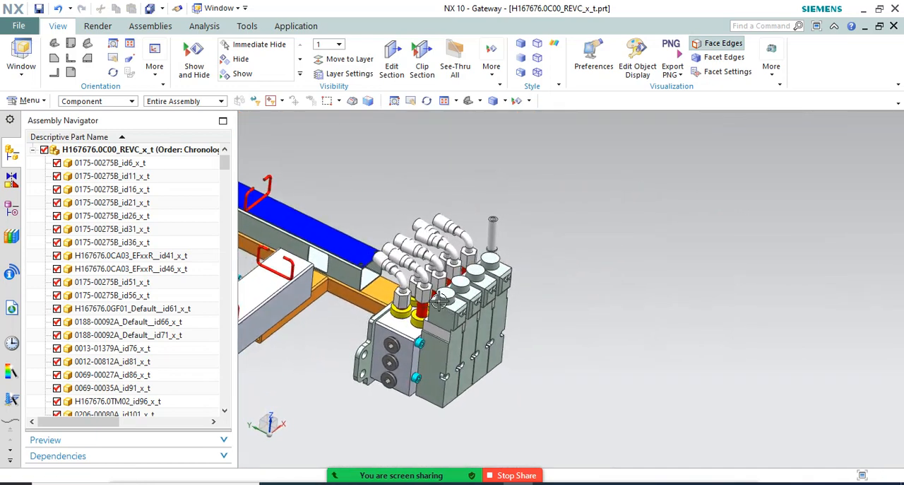
scroll(445, 296, up, 4)
scroll(562, 216, down, 4)
middle_drag(562, 216, 553, 217)
scroll(553, 217, up, 6)
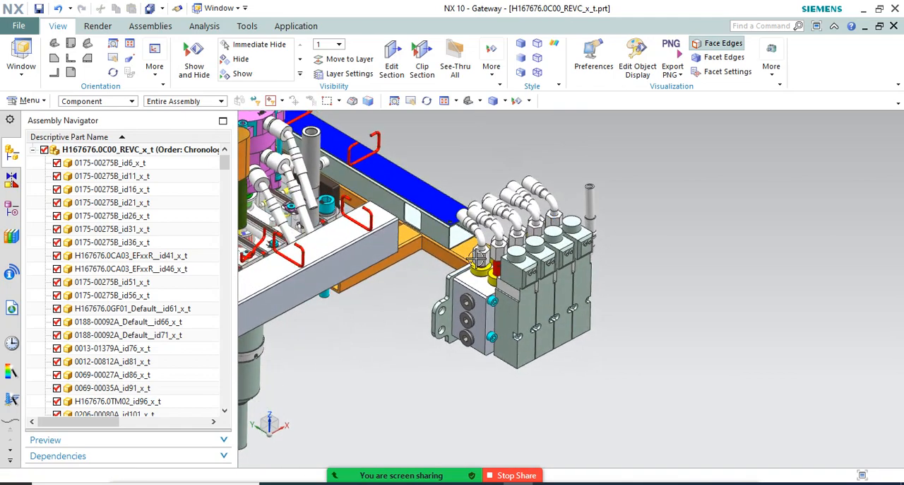
scroll(541, 257, down, 6)
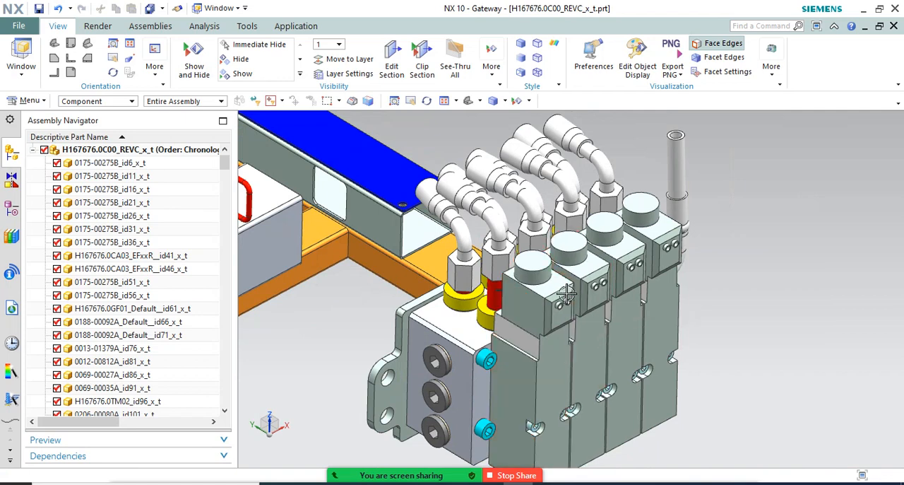
Examine the valve next to the manifold block, 0076-00030A, including its round cap and front screws
scroll(572, 297, up, 3)
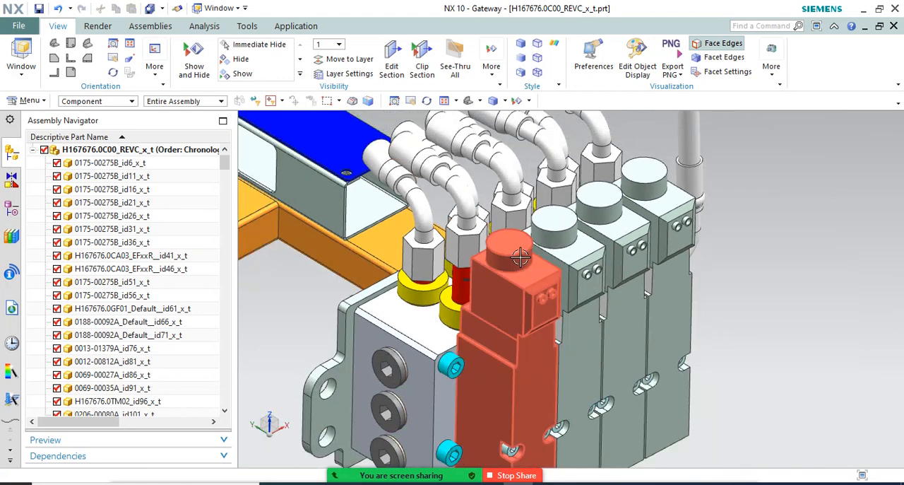
scroll(522, 257, up, 2)
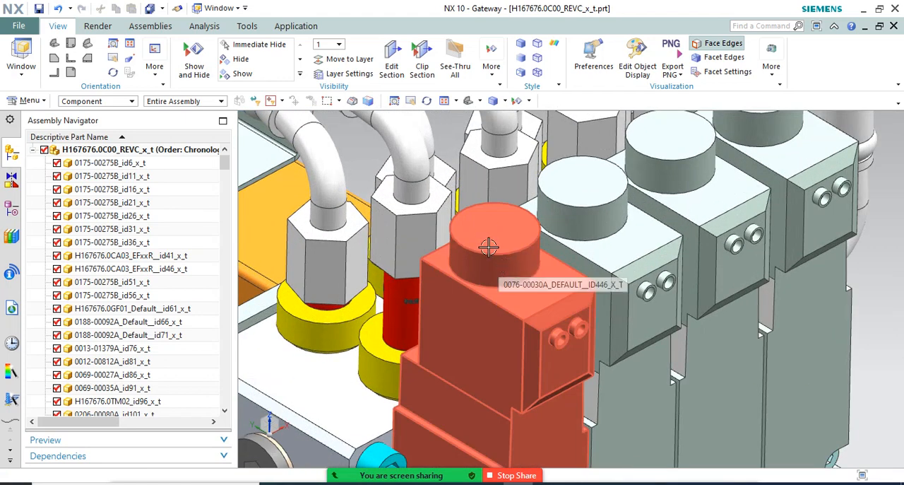
scroll(530, 222, down, 5)
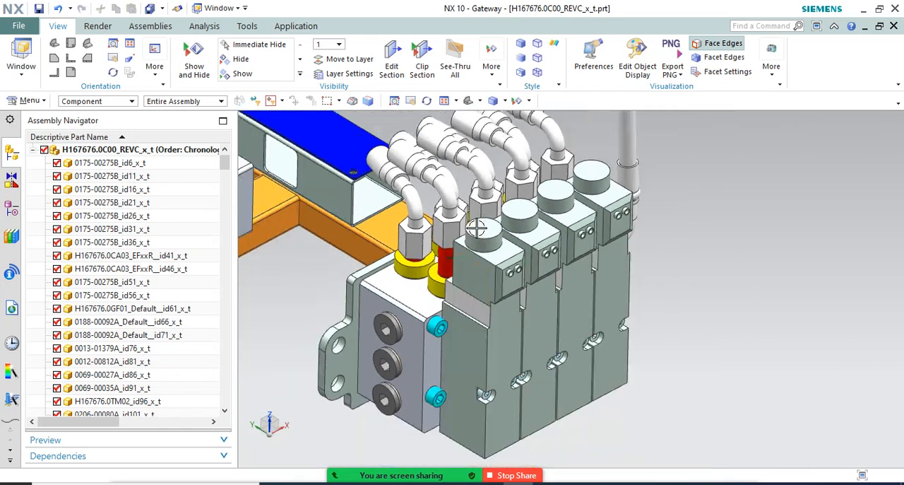
middle_drag(515, 254, 491, 302)
scroll(493, 270, up, 3)
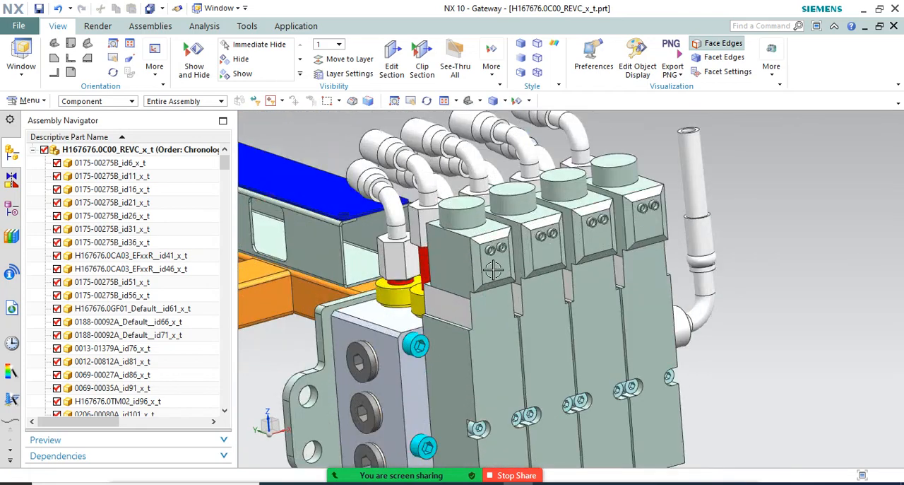
scroll(491, 258, down, 2)
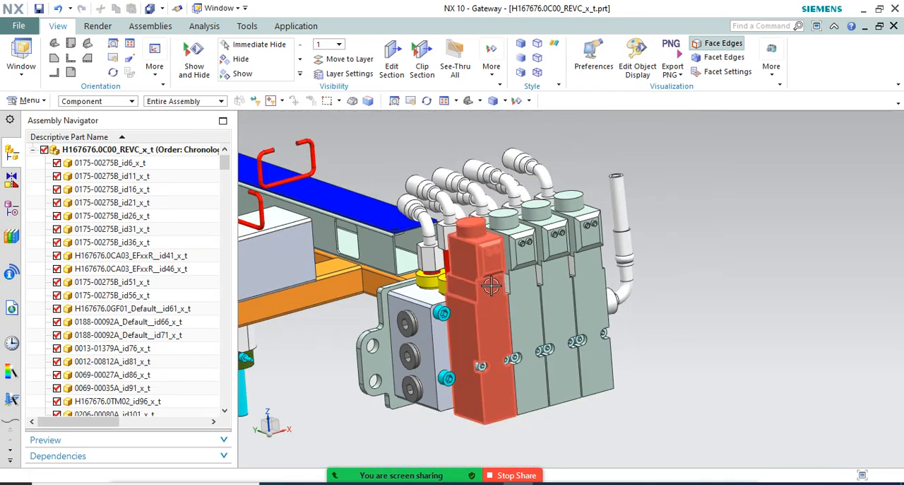
middle_drag(503, 288, 530, 300)
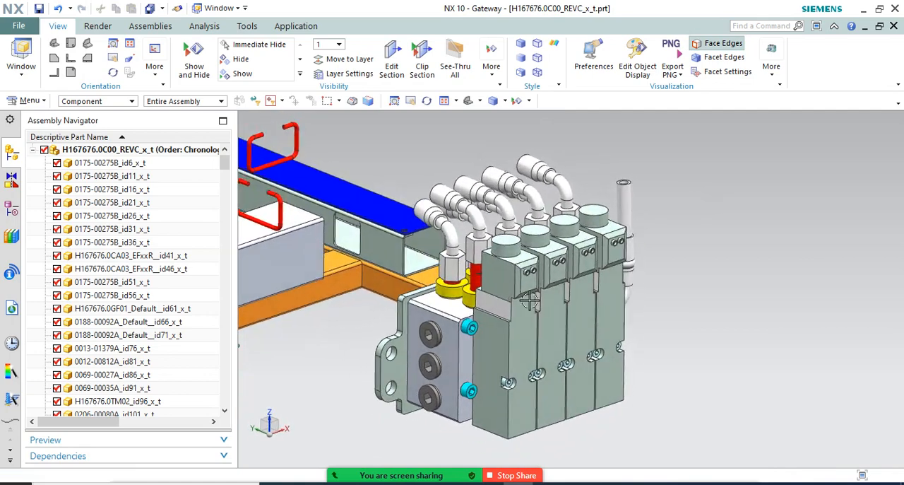
Examine where the valve bank sits on the frame relative to the magenta cylinders and their hose fittings
scroll(551, 267, down, 3)
middle_drag(552, 267, 525, 251)
scroll(511, 243, up, 4)
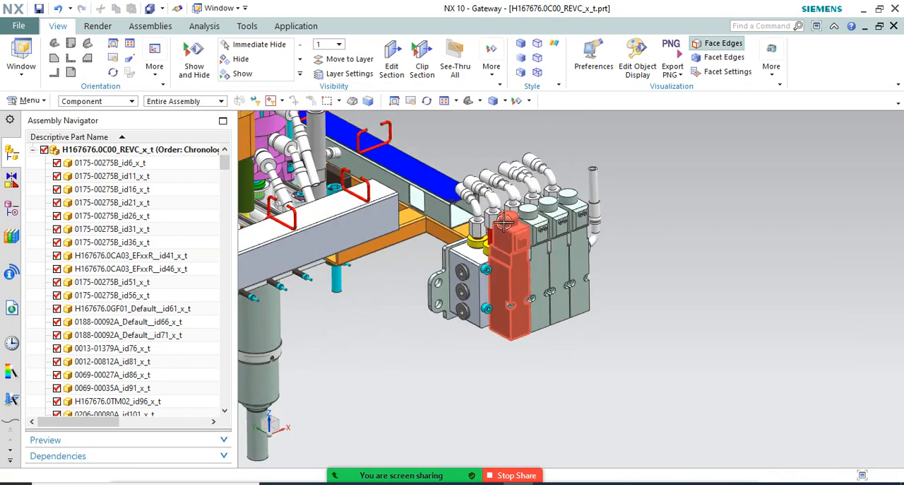
scroll(581, 231, down, 3)
scroll(581, 231, down, 4)
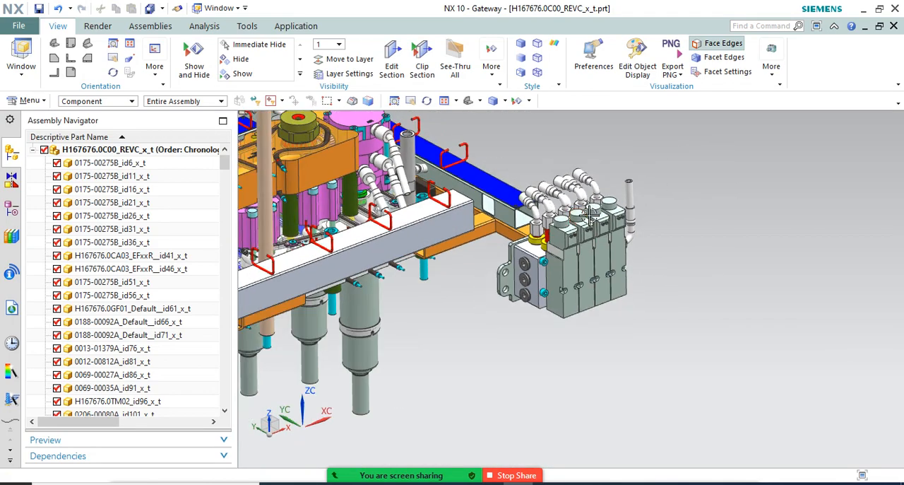
middle_drag(511, 290, 548, 273)
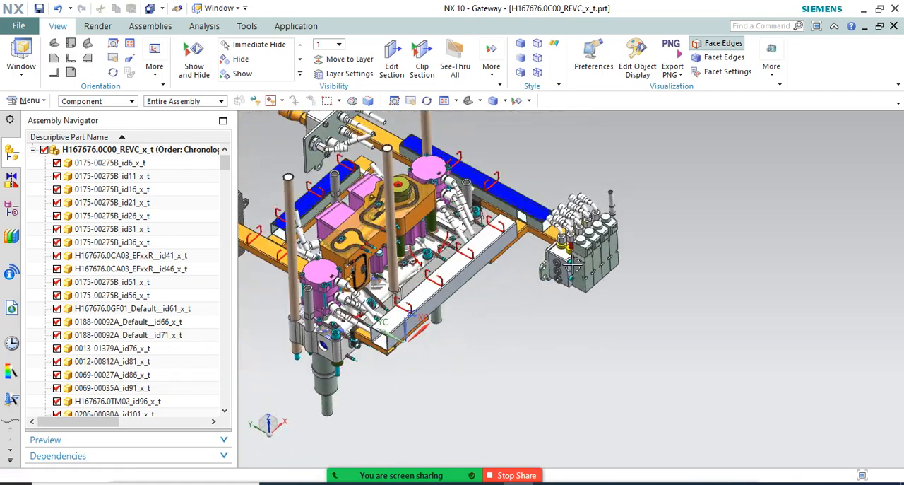
scroll(626, 211, up, 5)
scroll(629, 160, down, 5)
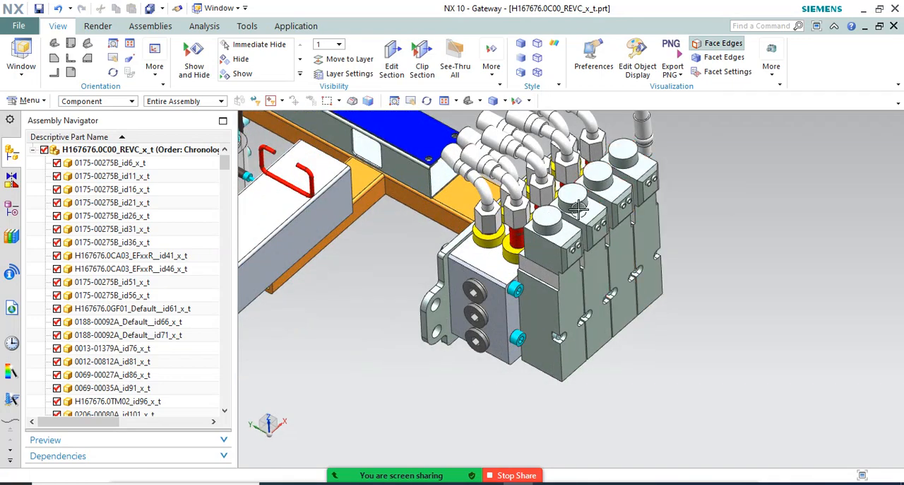
Review the whole assembly from the side and at an angle, comparing the positions of the valve bank and electrical box
middle_drag(643, 212, 659, 259)
scroll(666, 269, down, 2)
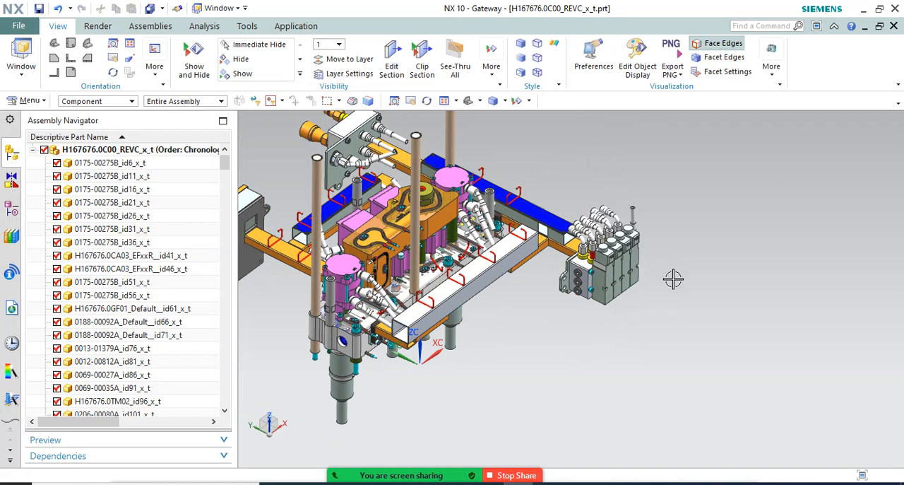
mouse_move(690, 290)
middle_down()
mouse_move(666, 258)
mouse_move(691, 291)
middle_up()
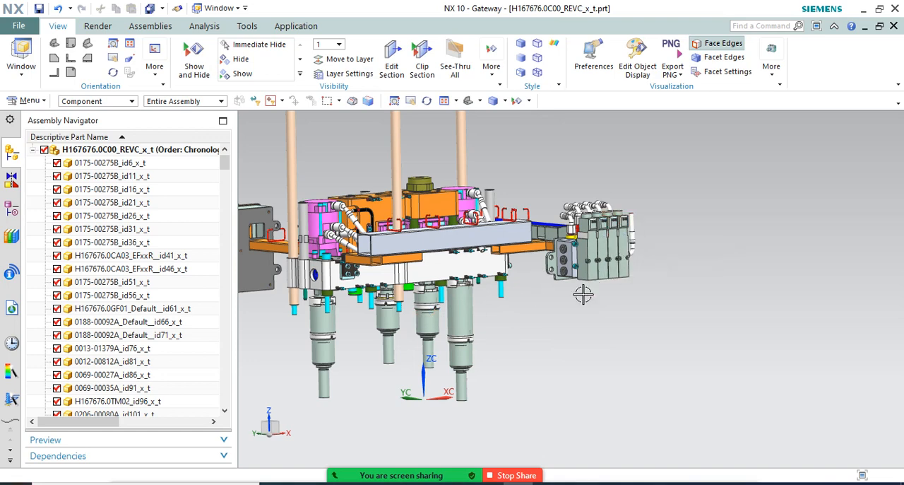
middle_drag(671, 303, 645, 316)
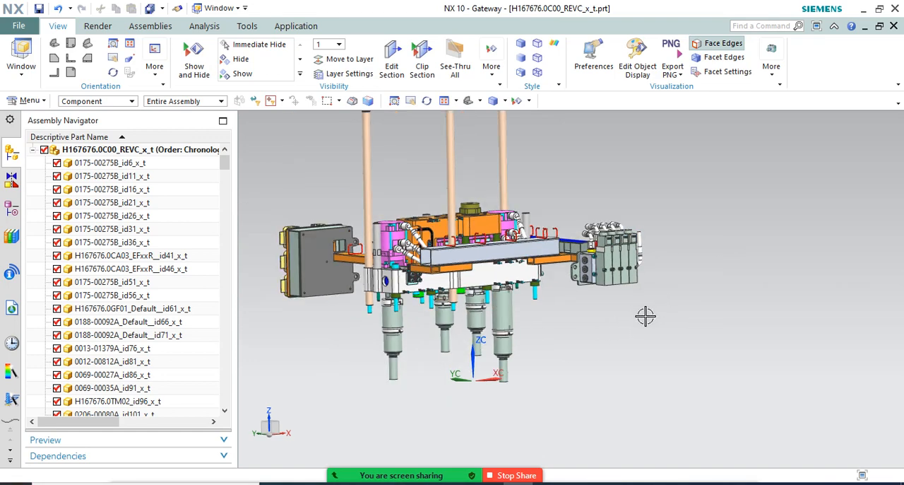
scroll(418, 318, up, 2)
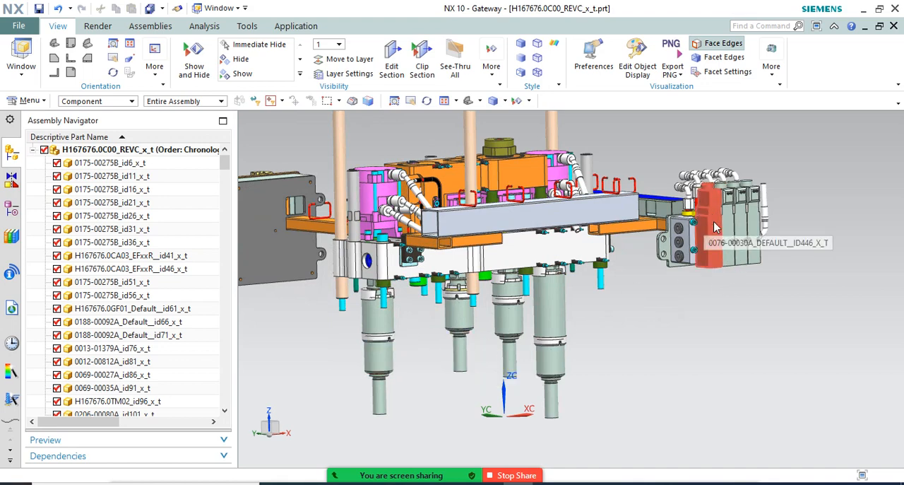
scroll(626, 284, down, 2)
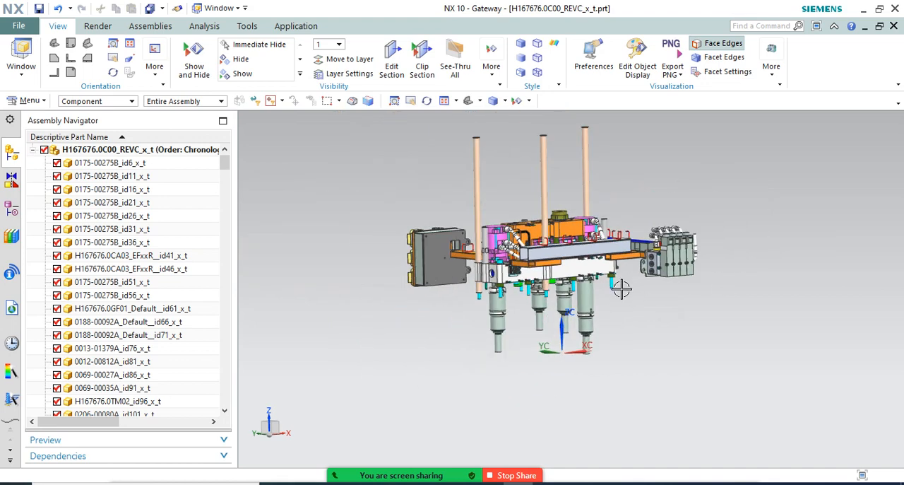
middle_drag(626, 284, 625, 317)
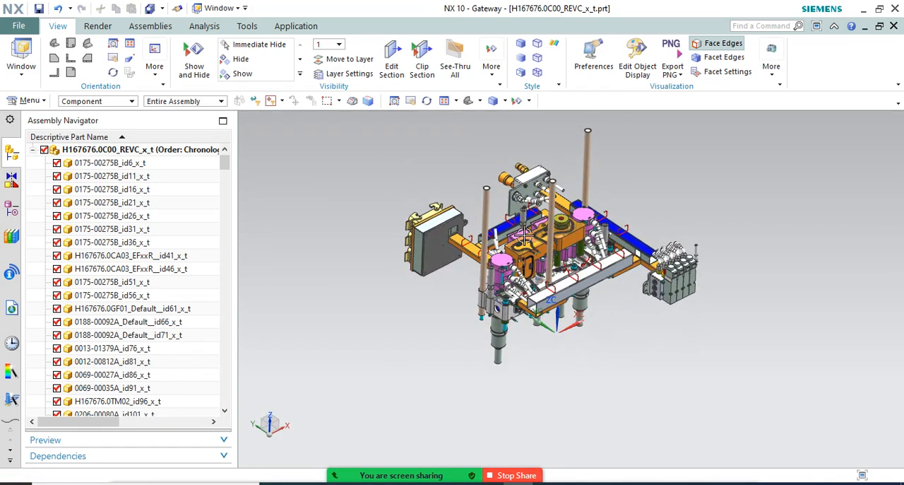
Examine the grooved cable 0023-01831A on the orange block and the cylinder hoses facing the valve bank's elbow fittings
scroll(537, 247, up, 5)
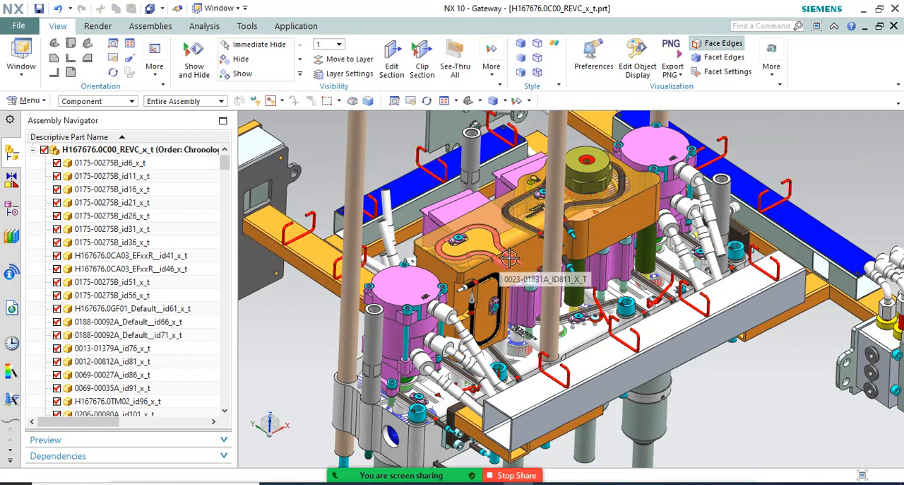
scroll(509, 259, down, 1)
scroll(512, 260, down, 1)
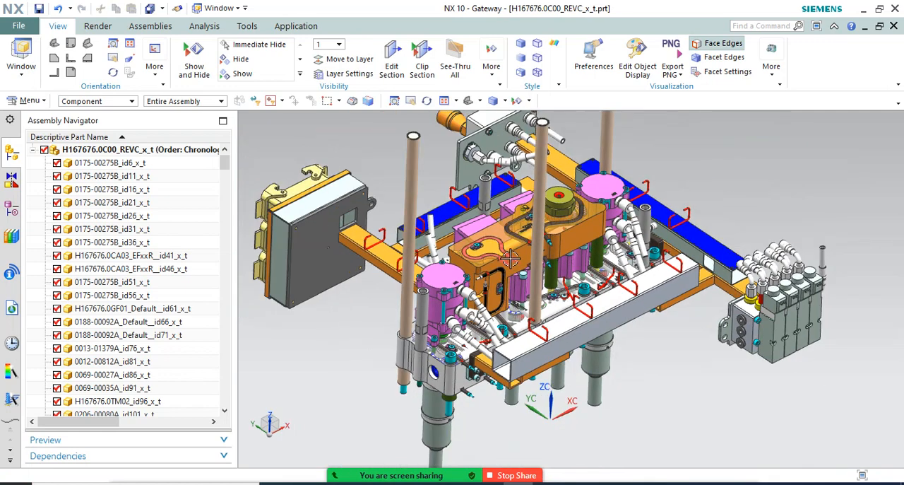
scroll(828, 284, up, 2)
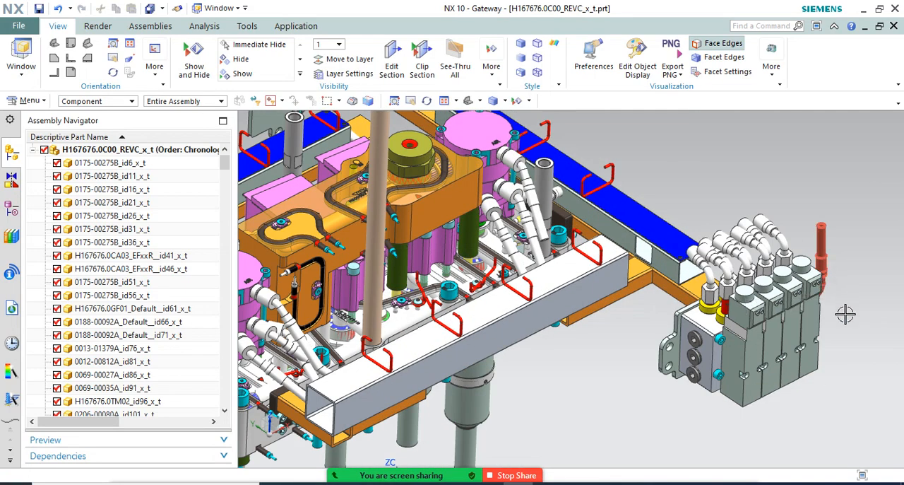
scroll(845, 313, up, 1)
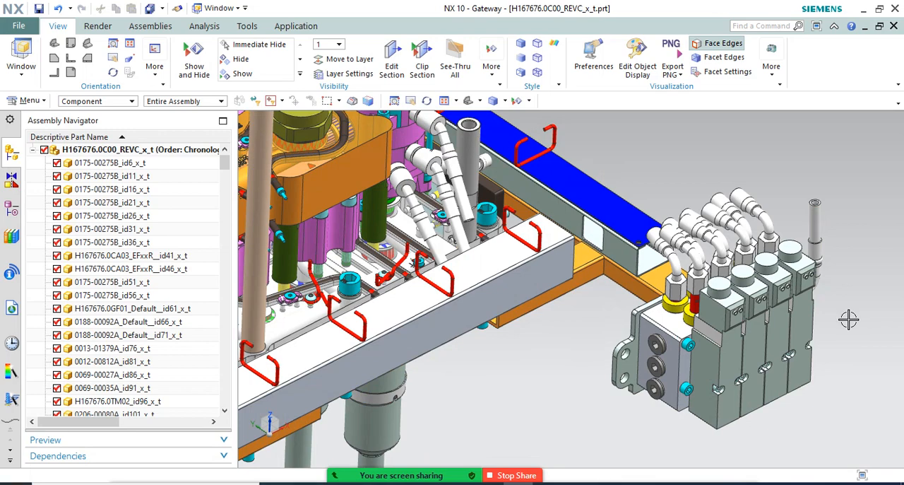
Examine the assembly's underside, including the four hanging cylindrical bodies, the green bushings and the dark lines routed across the plate
scroll(626, 238, down, 2)
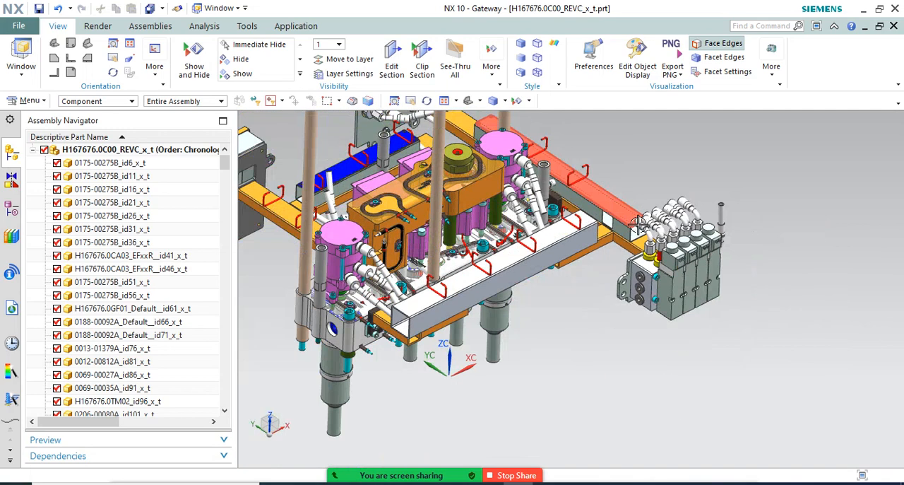
middle_drag(567, 295, 553, 356)
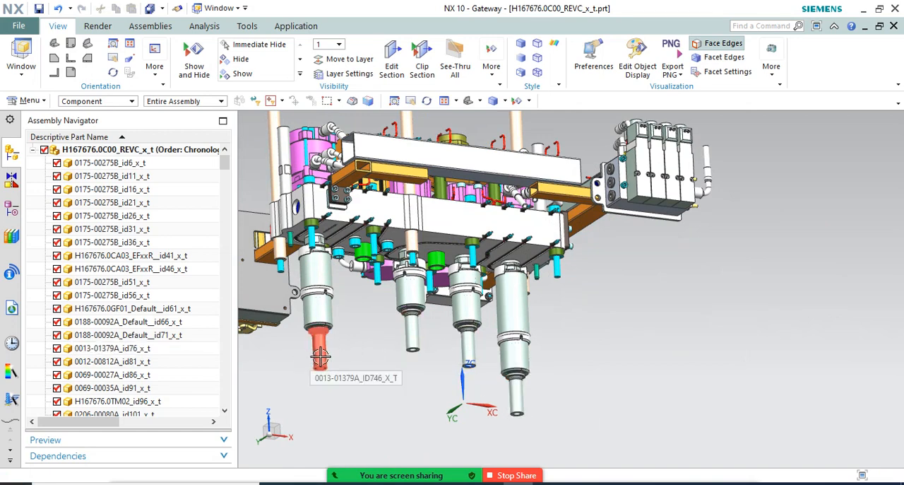
scroll(475, 300, down, 3)
middle_drag(503, 293, 395, 205)
scroll(395, 206, up, 6)
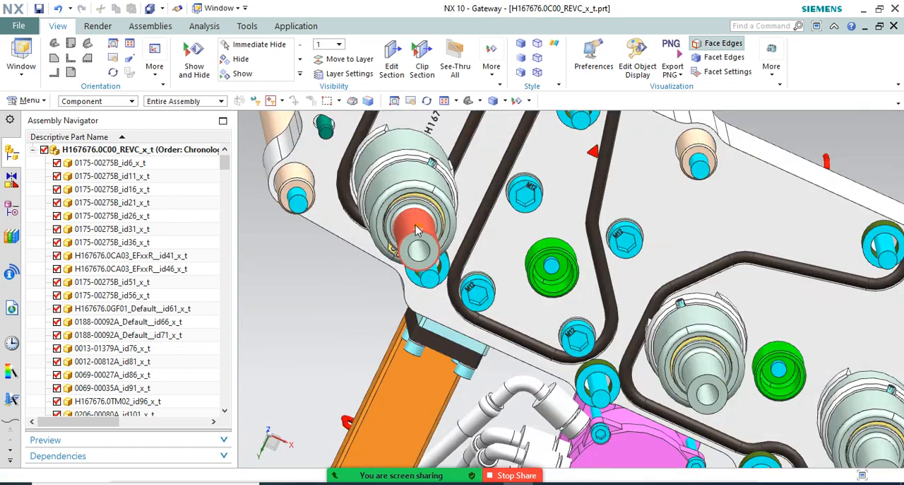
Examine the tip 0013-01379A_ID746 and the thin yellow ring where it meets its cylindrical body
middle_drag(413, 233, 438, 287)
scroll(480, 324, down, 3)
scroll(432, 143, up, 2)
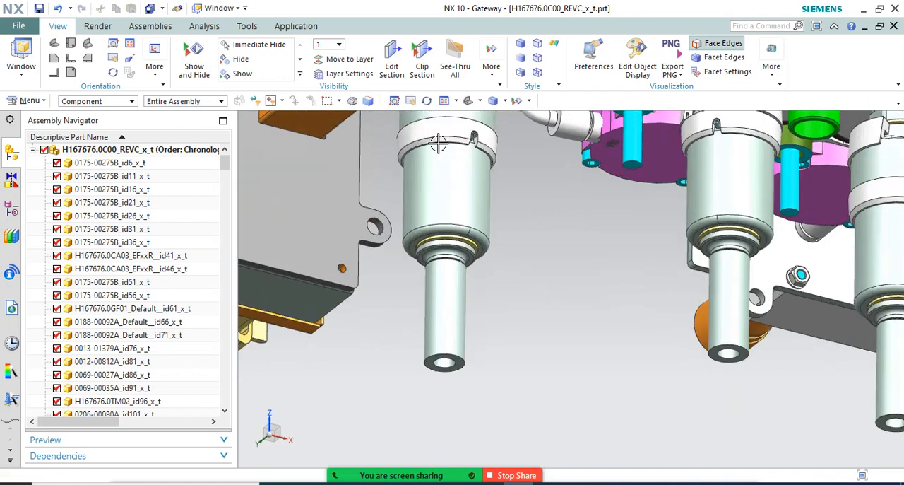
scroll(442, 204, down, 2)
middle_drag(442, 203, 440, 254)
scroll(443, 272, up, 3)
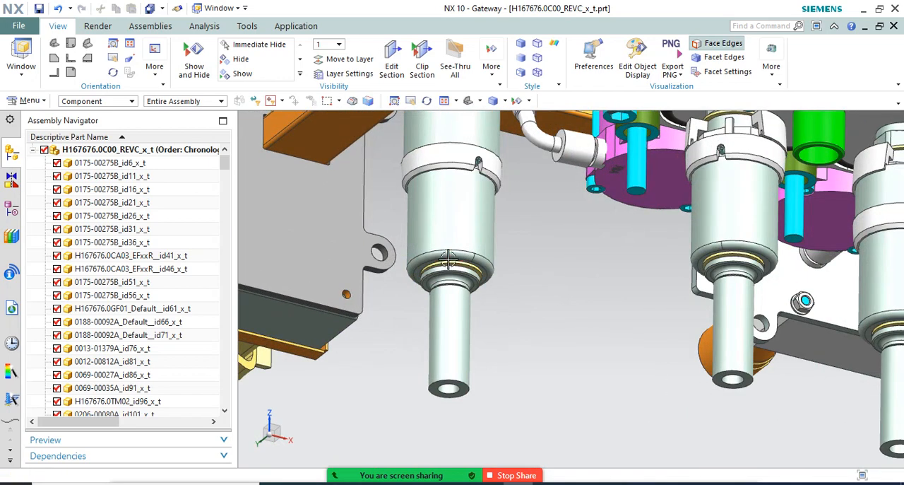
scroll(453, 281, up, 3)
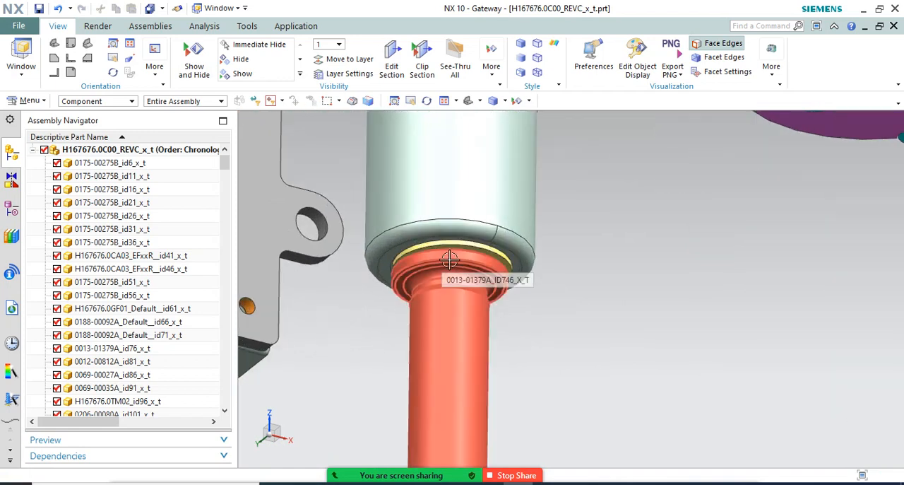
scroll(450, 259, down, 2)
middle_drag(450, 282, 448, 226)
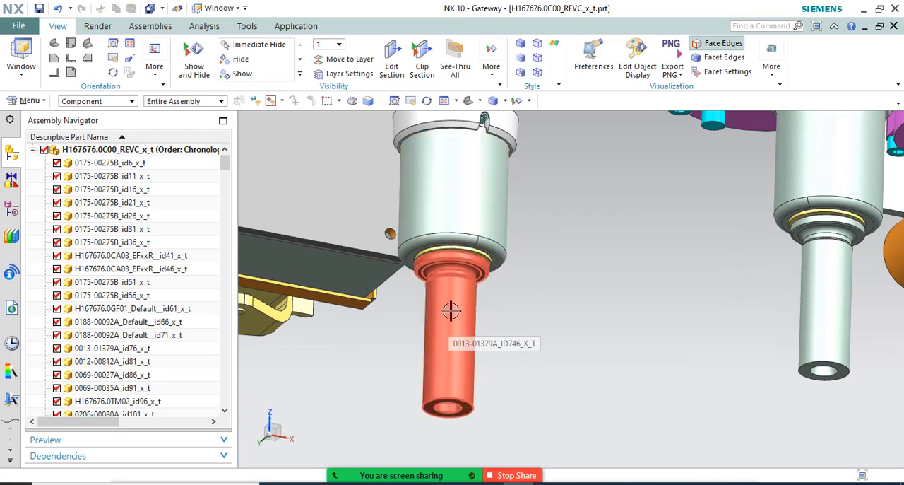
scroll(448, 292, down, 3)
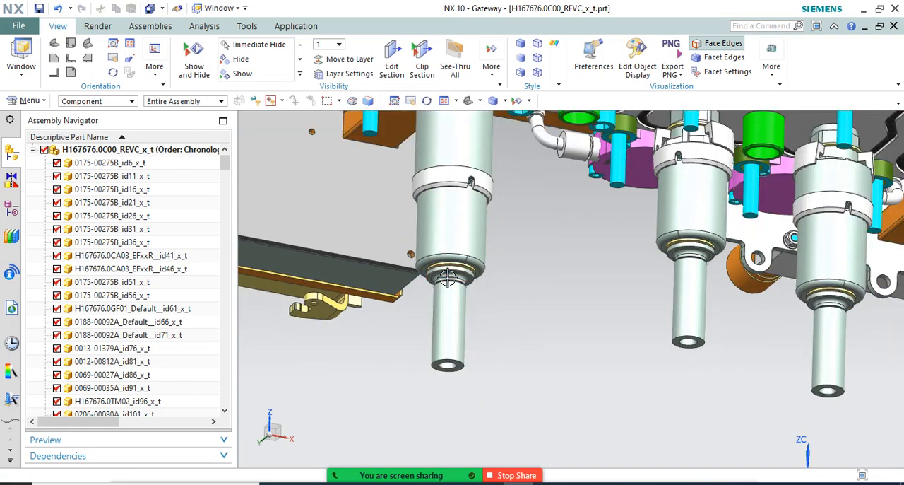
scroll(448, 281, up, 5)
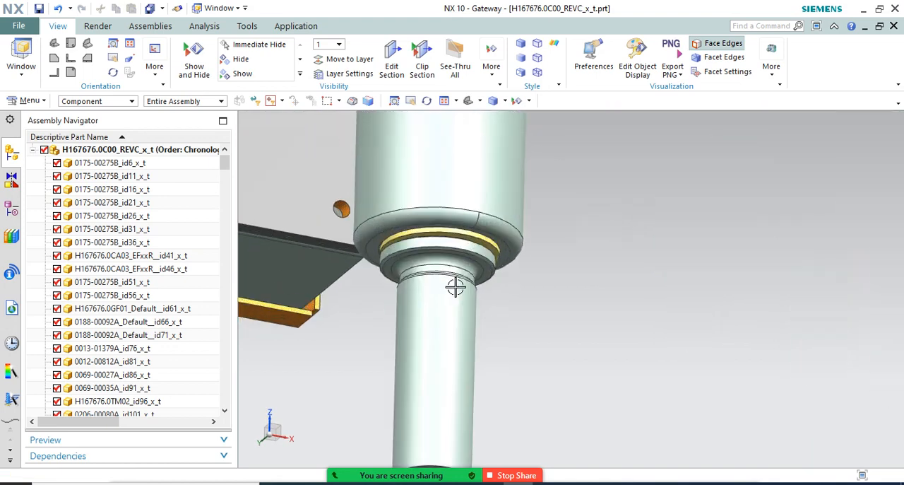
Compare the tip 0013-01379A_ID746 with the other hanging tips, alternating between its grooved collar and the whole row
scroll(446, 304, down, 3)
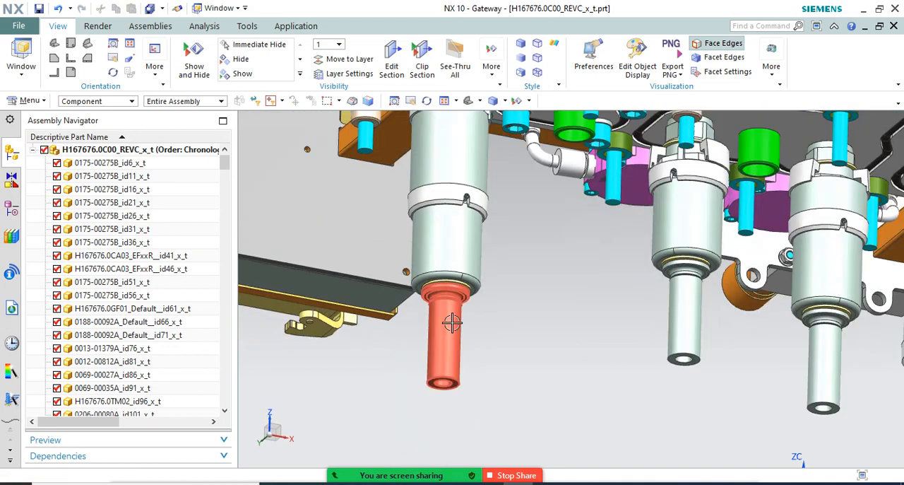
middle_drag(448, 317, 463, 316)
scroll(456, 315, up, 5)
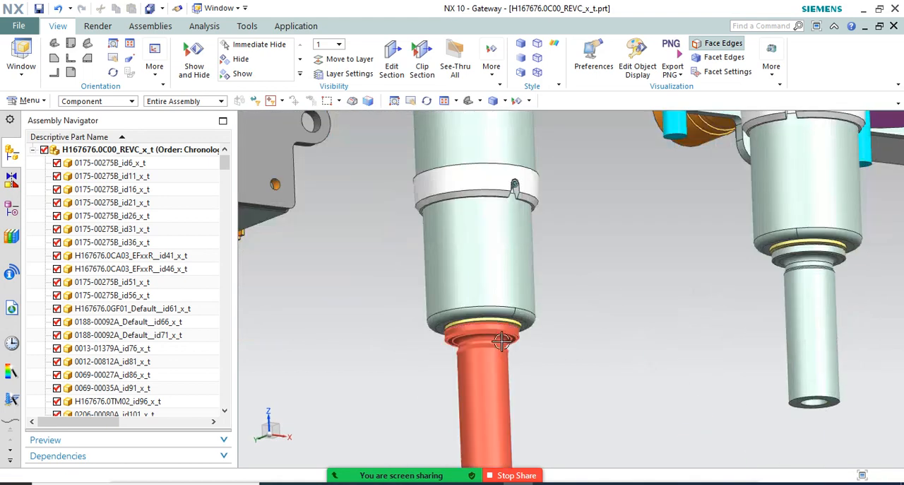
scroll(459, 324, down, 3)
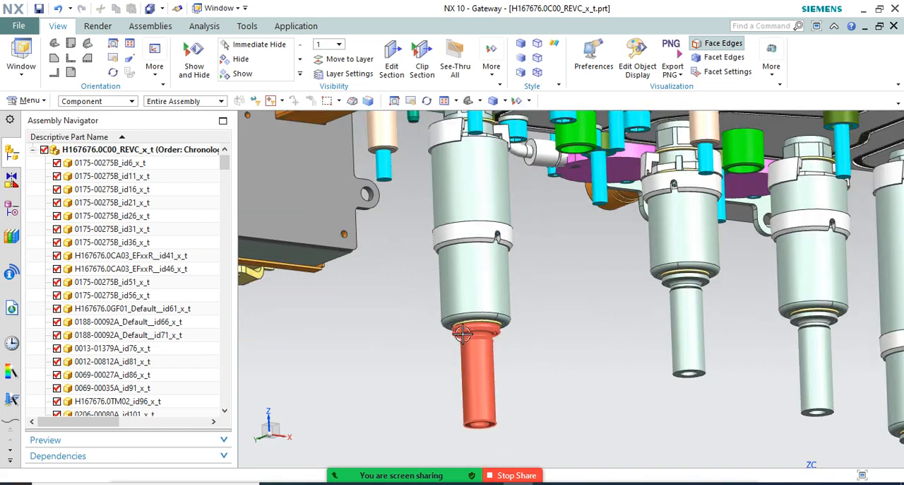
scroll(470, 335, down, 1)
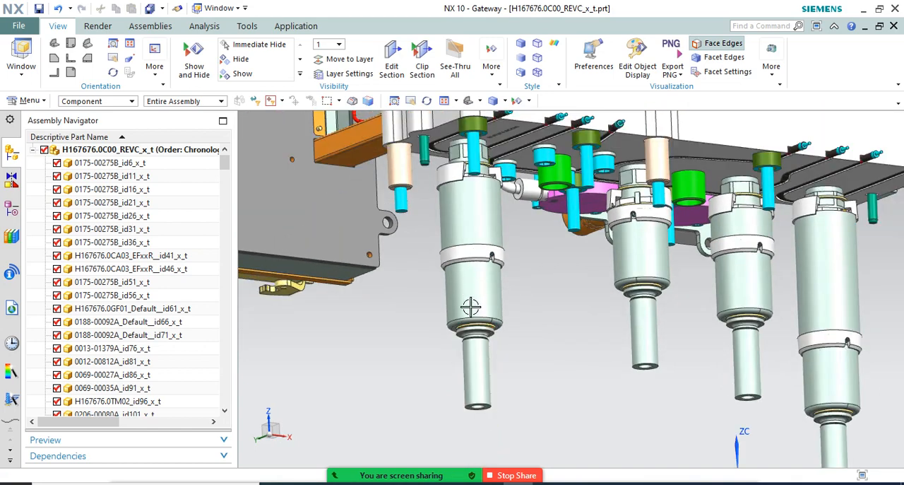
scroll(479, 329, up, 1)
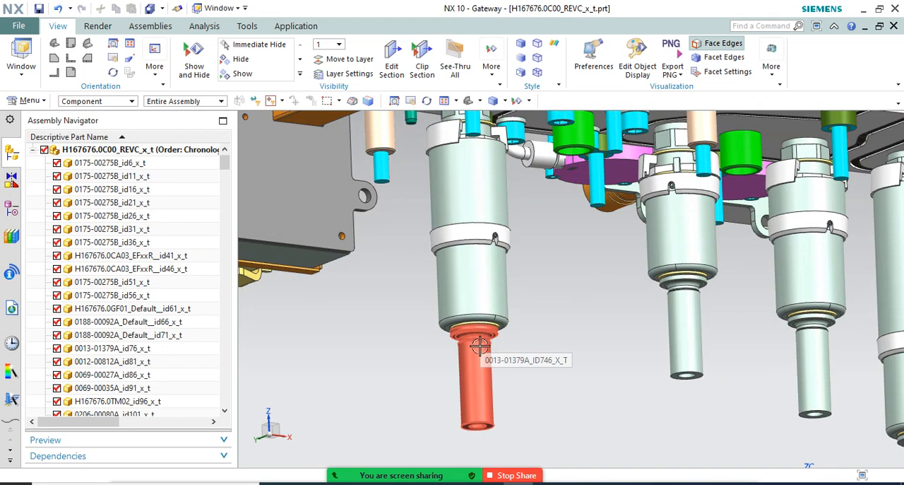
scroll(397, 265, down, 1)
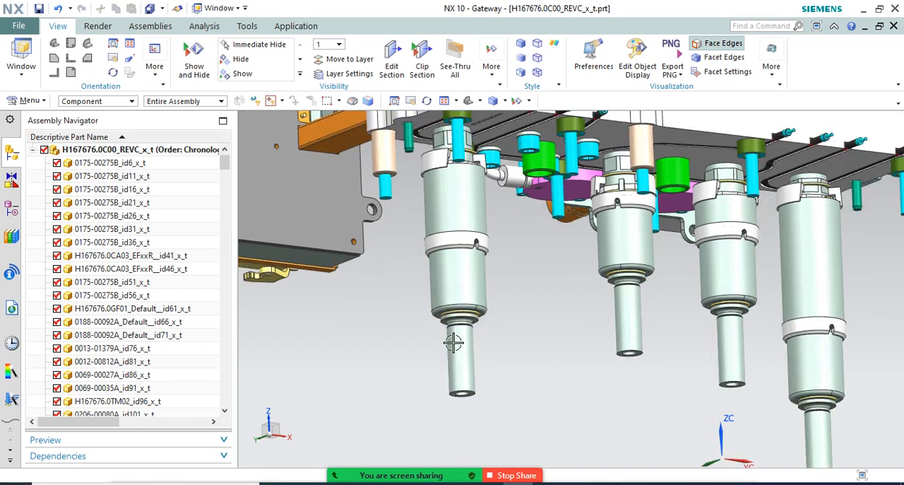
scroll(424, 311, up, 4)
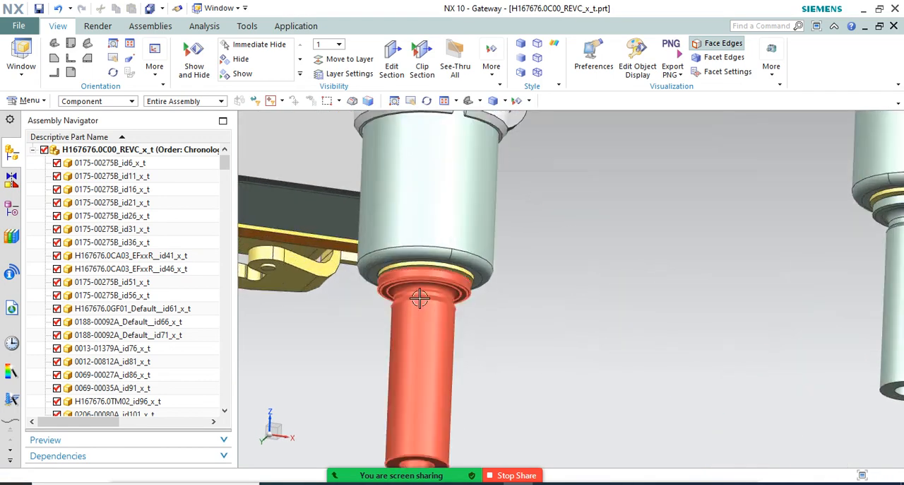
scroll(421, 300, down, 2)
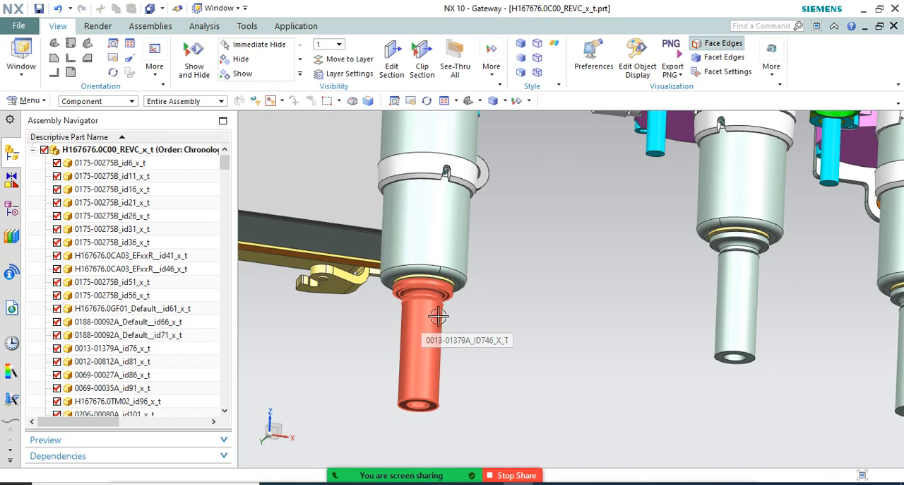
scroll(430, 305, down, 2)
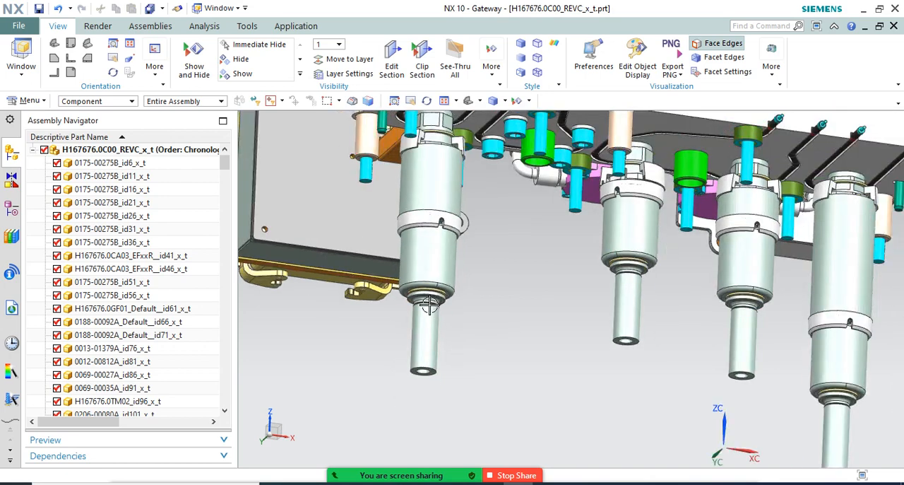
Hide the tip 0013-01379A_ID746 to examine the orange part inside it, and undo the hiding
middle_drag(430, 311, 448, 331)
scroll(452, 332, up, 2)
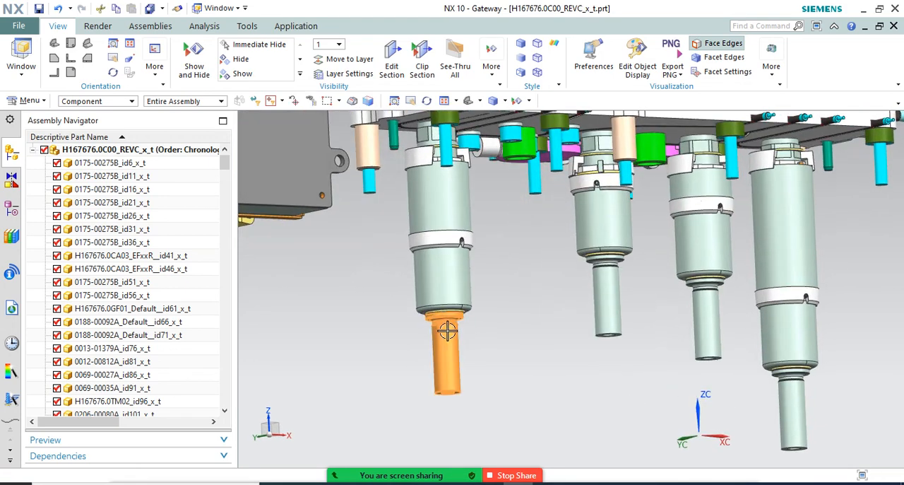
scroll(444, 324, up, 4)
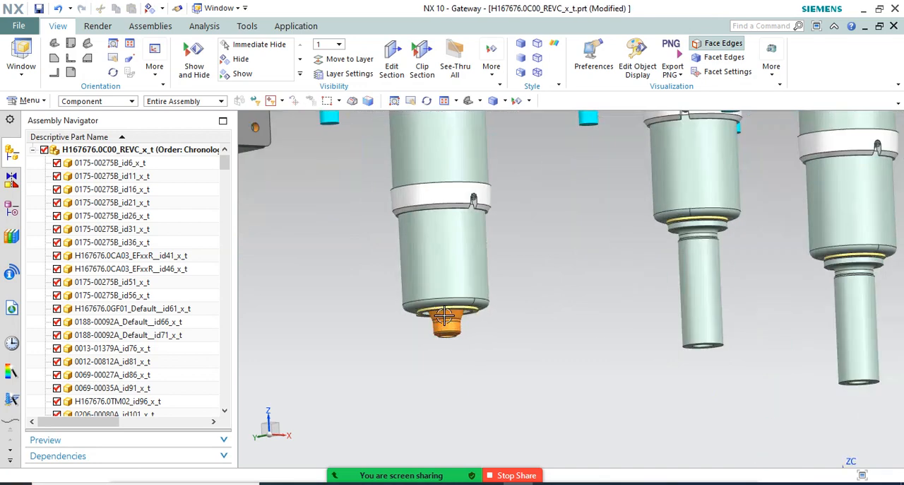
scroll(445, 321, up, 5)
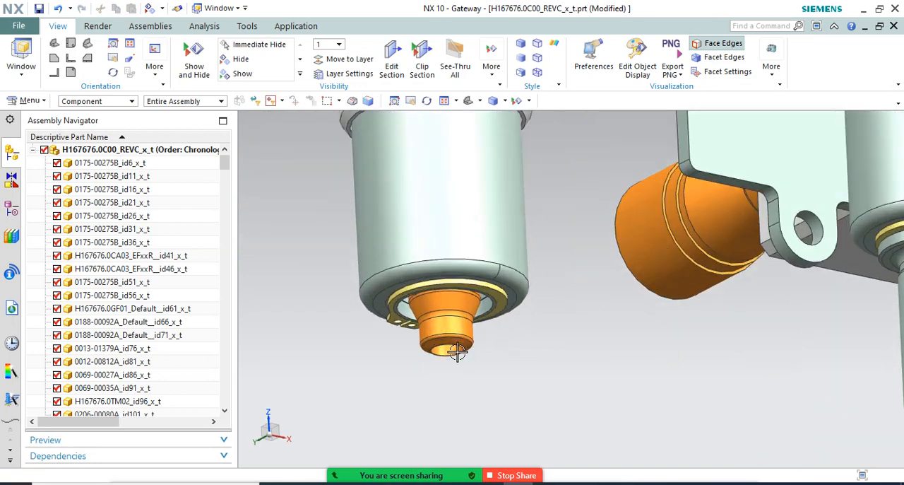
middle_drag(442, 286, 440, 247)
scroll(454, 305, down, 3)
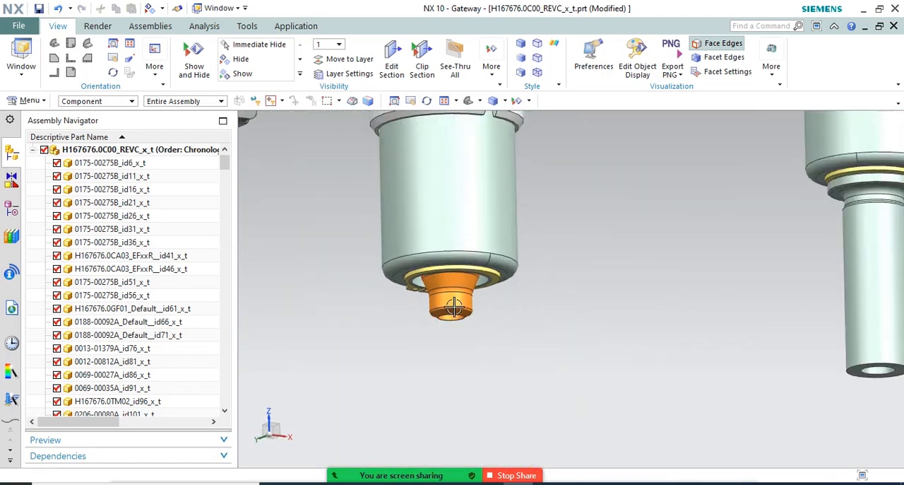
click(60, 9)
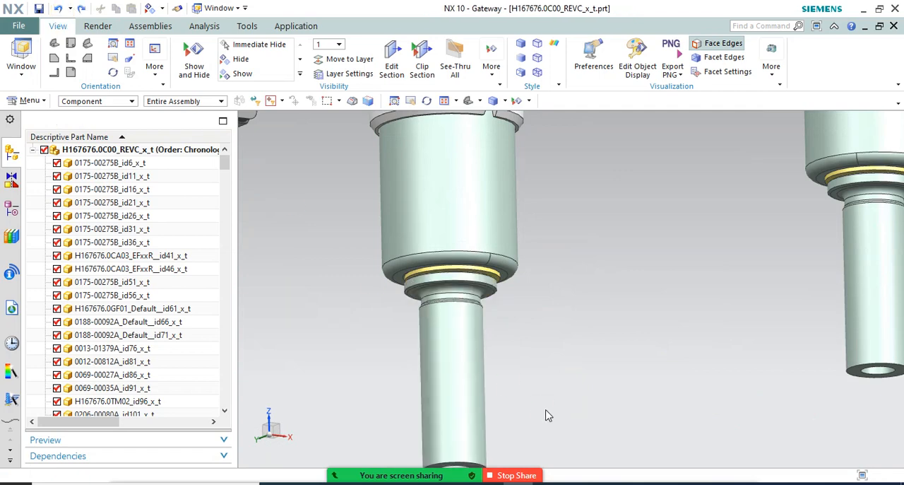
Set the display translucency of the tip 0013-01379A_ID746 to 82
scroll(445, 275, down, 3)
scroll(451, 310, up, 2)
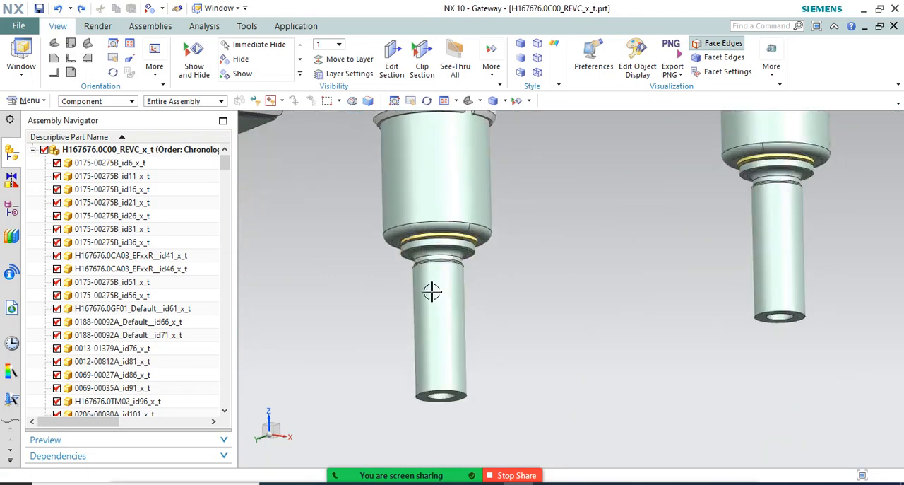
middle_drag(432, 291, 371, 288)
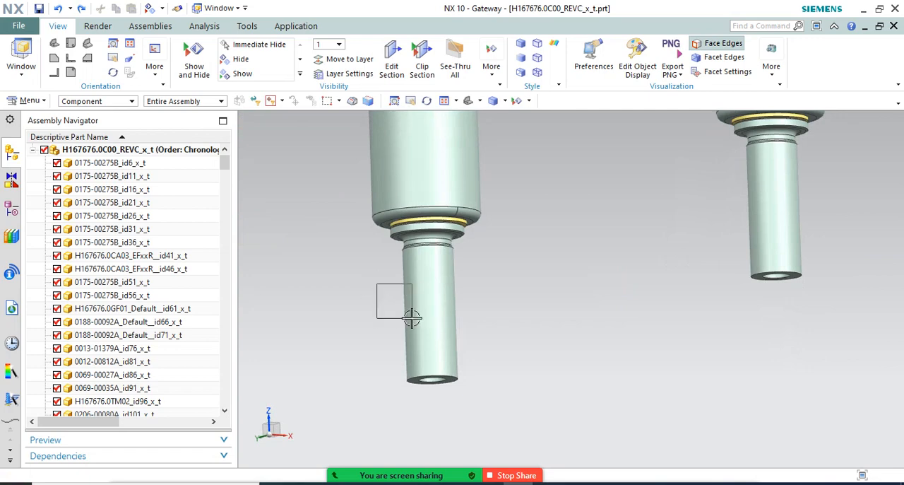
scroll(378, 284, down, 3)
drag(417, 317, 466, 347)
scroll(420, 279, down, 2)
middle_drag(420, 279, 457, 289)
scroll(406, 293, up, 3)
scroll(403, 291, up, 2)
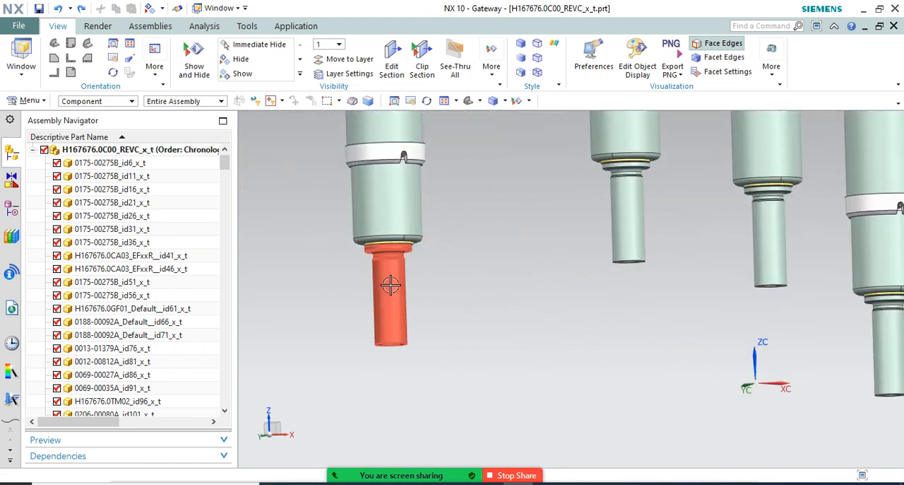
click(390, 284)
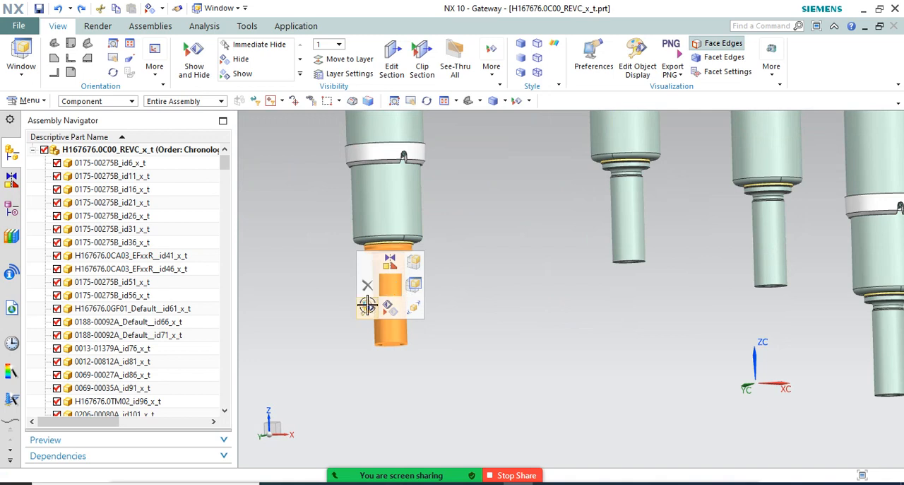
click(367, 304)
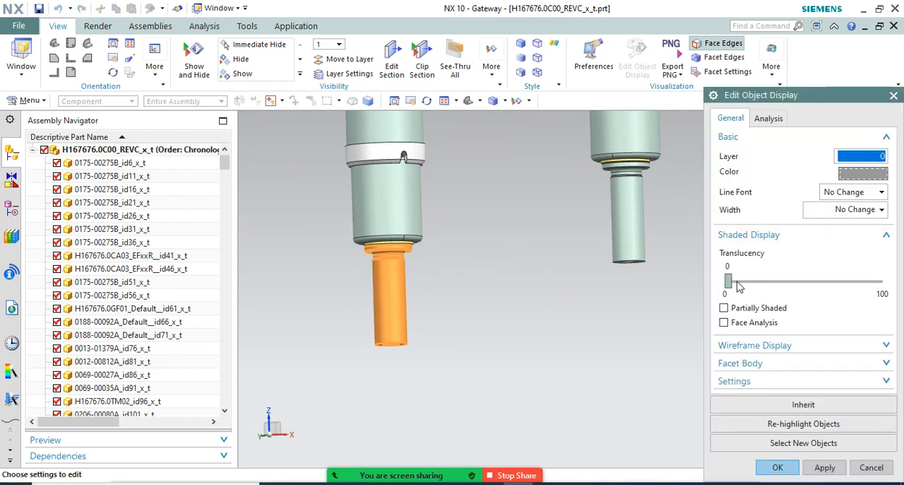
drag(738, 286, 834, 294)
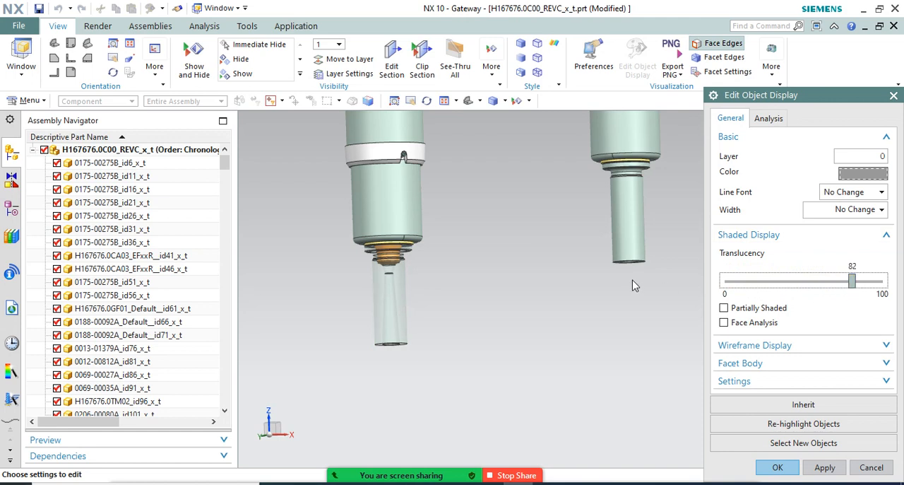
scroll(563, 204, down, 3)
click(791, 470)
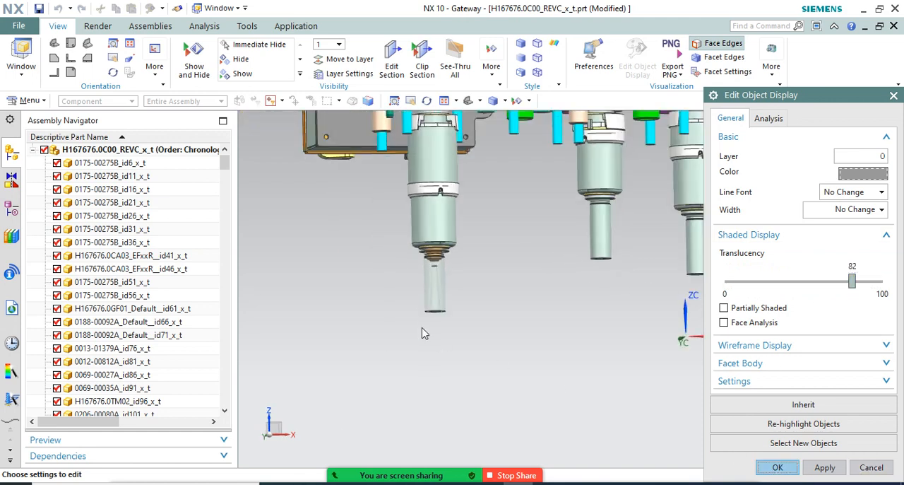
click(778, 467)
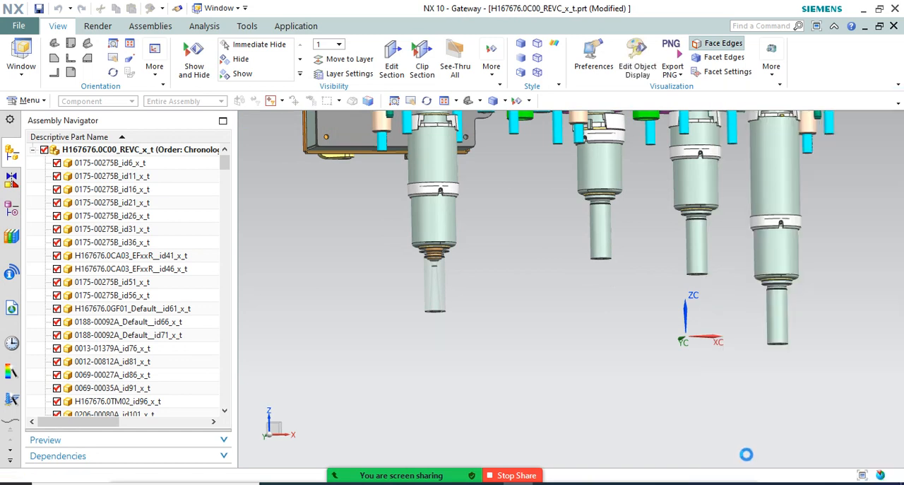
Examine the tapered bore and the orange inner part through the translucent tip 0013-01379A_ID746
middle_drag(451, 251, 453, 251)
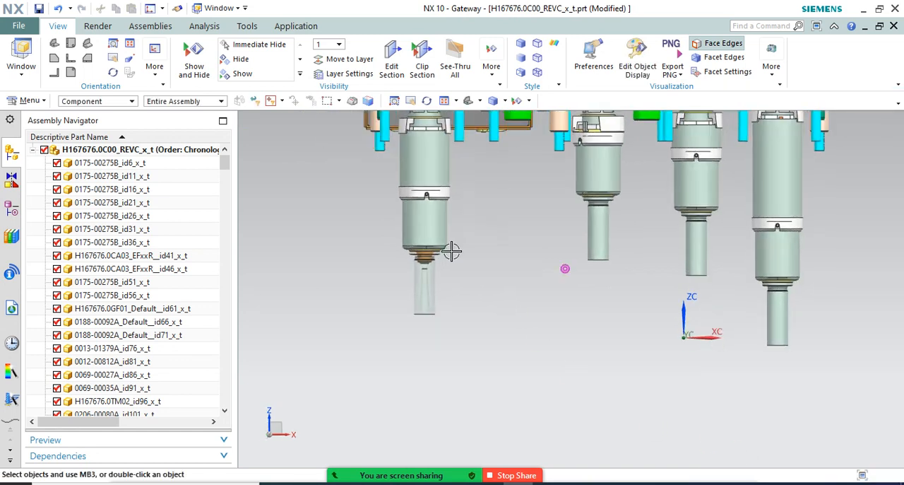
scroll(385, 258, down, 5)
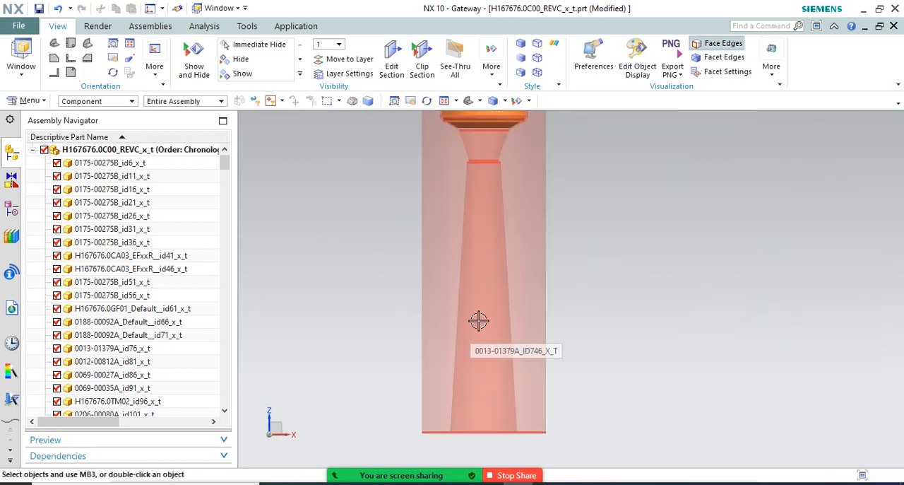
scroll(479, 318, up, 1)
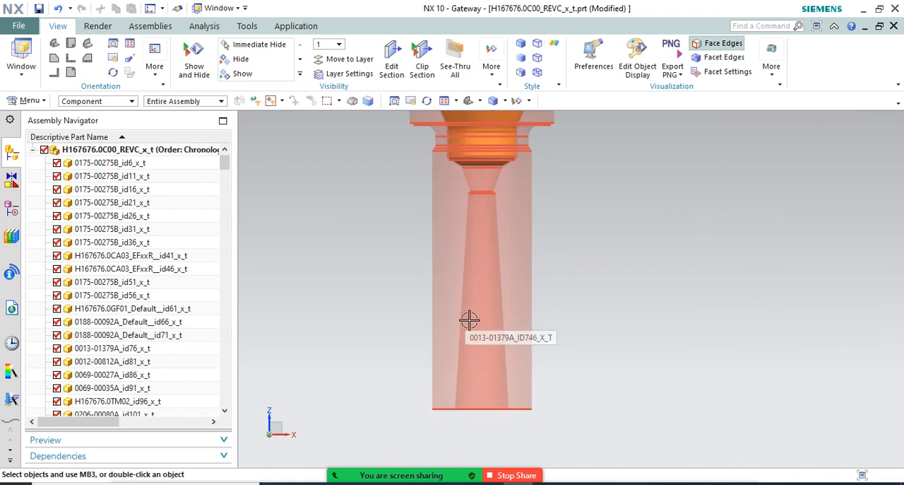
scroll(469, 319, up, 1)
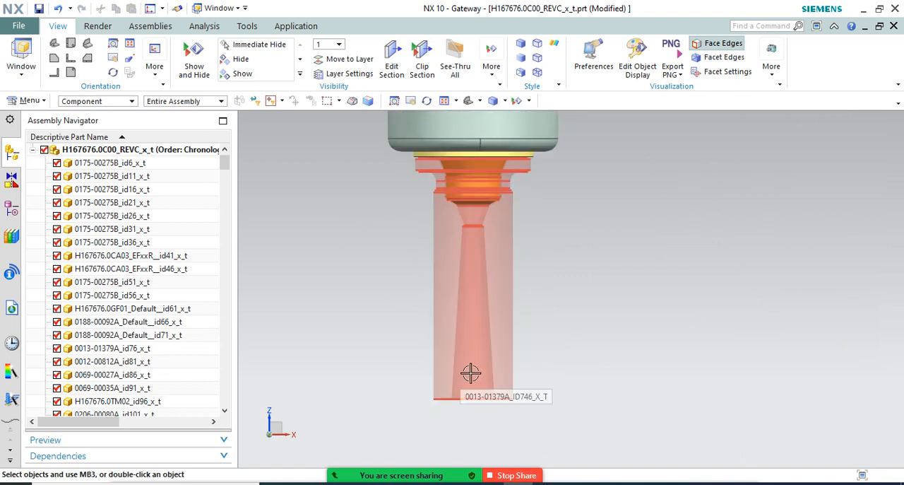
Examine the translucent tip 0013-01379A_ID746 up close, marking out the lower part of its tapered bore
scroll(470, 367, down, 1)
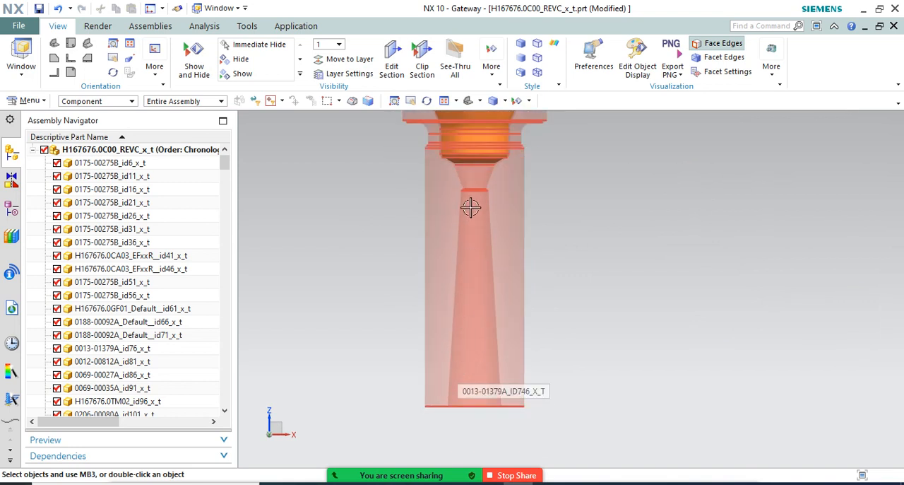
scroll(469, 197, down, 1)
drag(604, 292, 377, 234)
drag(424, 188, 545, 246)
drag(683, 342, 506, 385)
scroll(388, 245, down, 5)
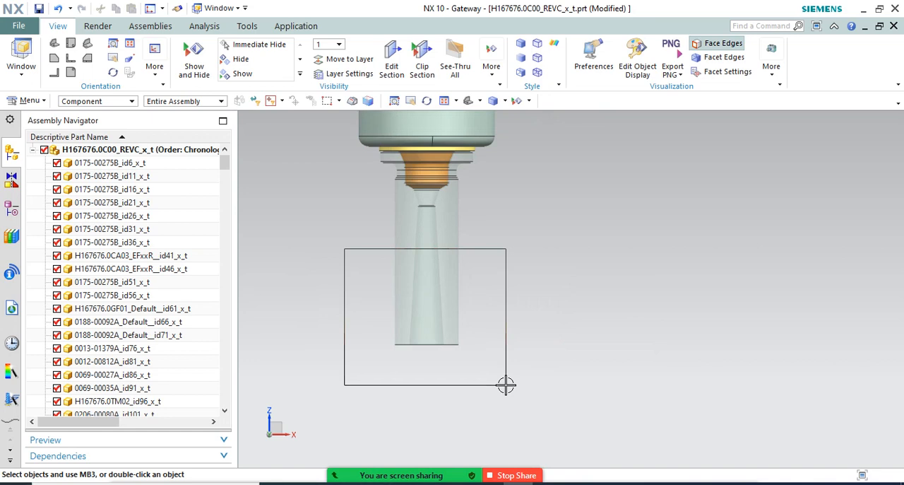
drag(505, 385, 505, 385)
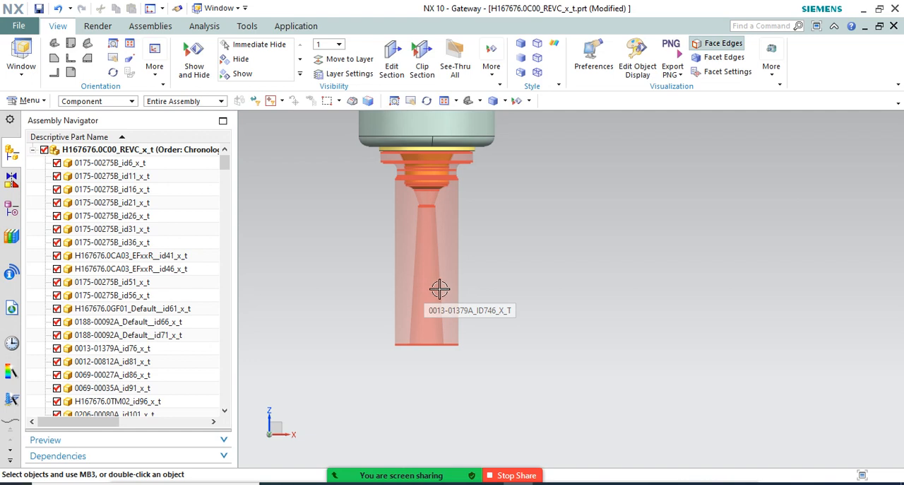
scroll(439, 286, down, 1)
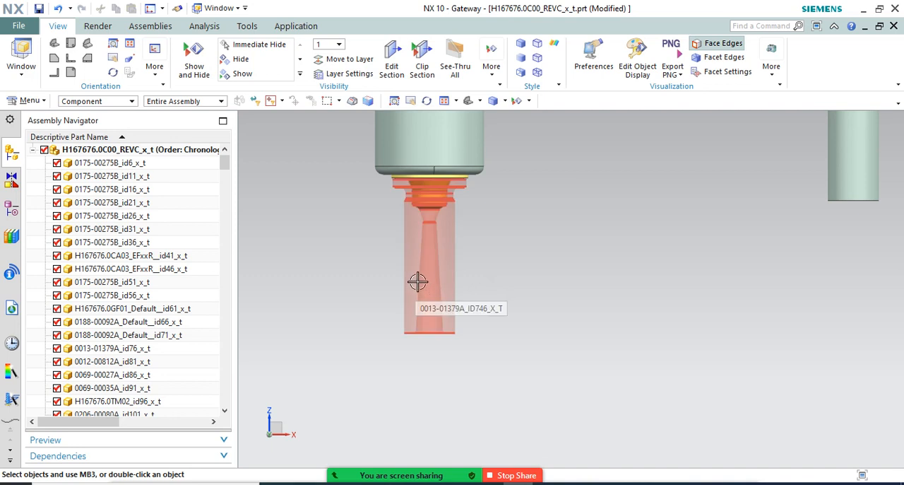
scroll(433, 241, down, 2)
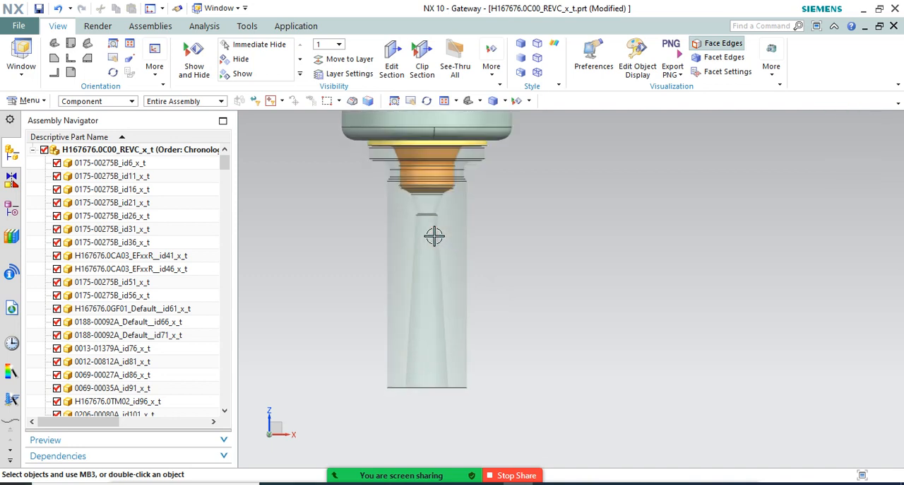
drag(561, 419, 344, 261)
Examine the whole assembly from the row of hanging tips around to the connector box side
scroll(414, 286, up, 3)
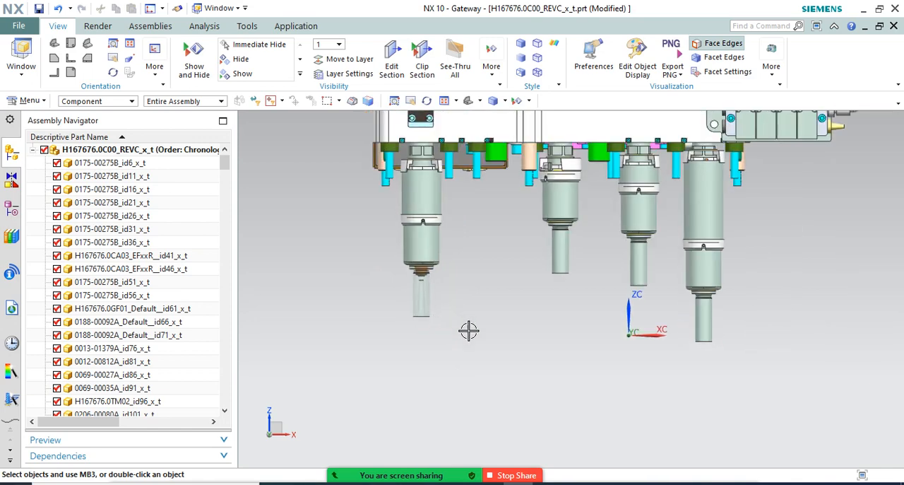
middle_drag(468, 330, 483, 349)
scroll(482, 349, up, 3)
scroll(494, 218, down, 5)
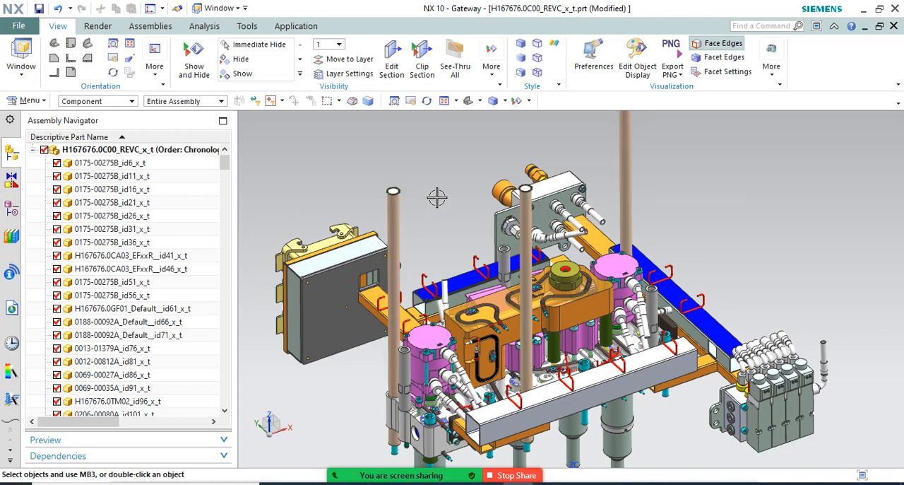
scroll(436, 198, up, 3)
middle_drag(436, 198, 519, 216)
scroll(557, 187, down, 3)
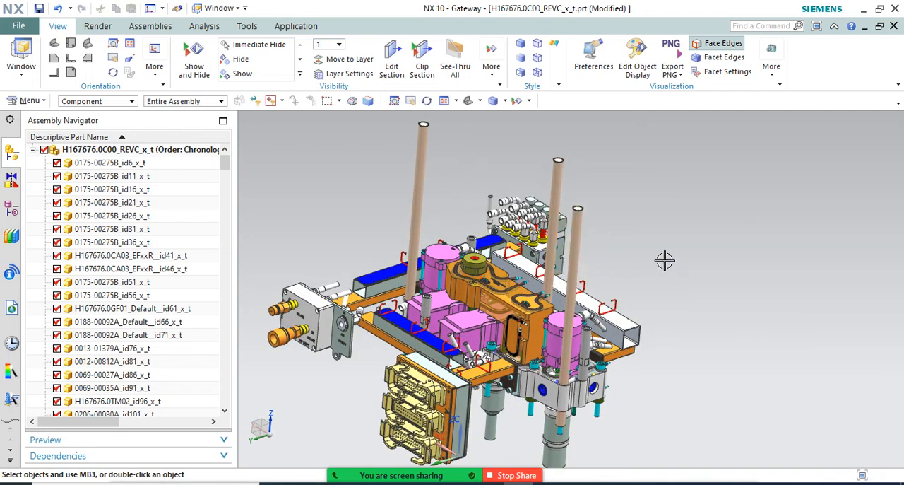
Examine the manifold plate's underside around the guide rod end, its cyan screw and the neighbouring nozzle
middle_drag(660, 258, 650, 228)
scroll(552, 330, down, 4)
scroll(552, 330, down, 2)
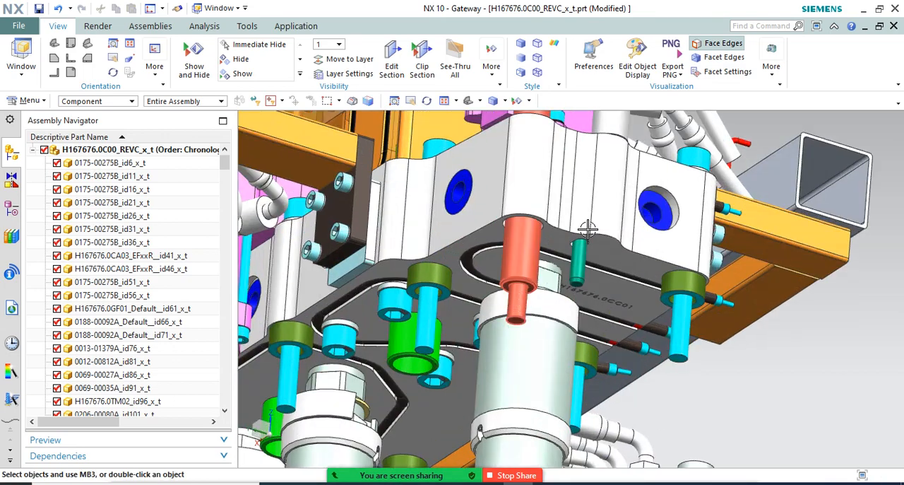
scroll(588, 228, up, 5)
scroll(579, 233, down, 3)
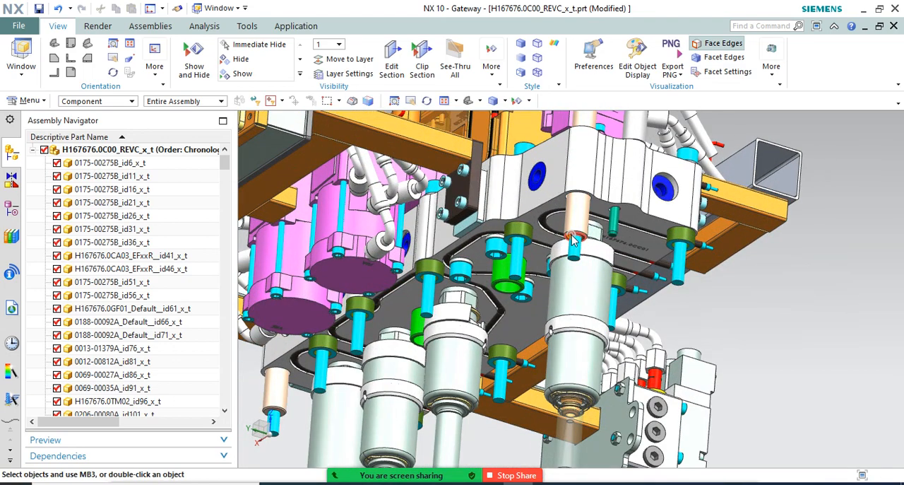
middle_drag(574, 240, 566, 238)
scroll(563, 238, down, 3)
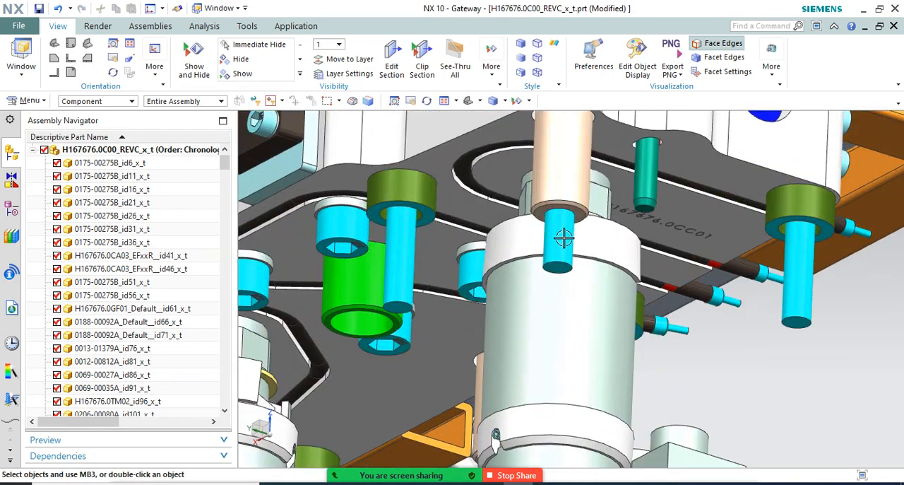
scroll(565, 240, up, 5)
scroll(635, 297, up, 2)
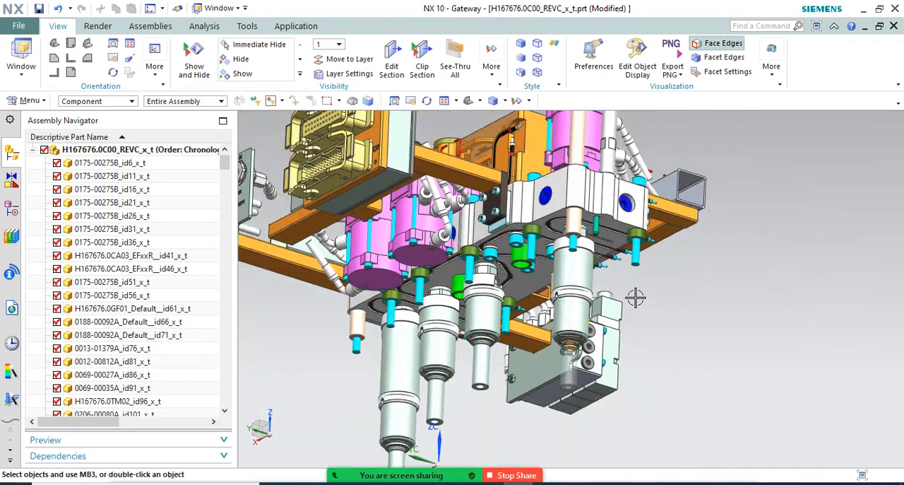
Compare the translucent tip with the three opaque tips from the valve bank side of the assembly
middle_drag(635, 297, 568, 299)
scroll(571, 291, down, 2)
scroll(369, 410, up, 1)
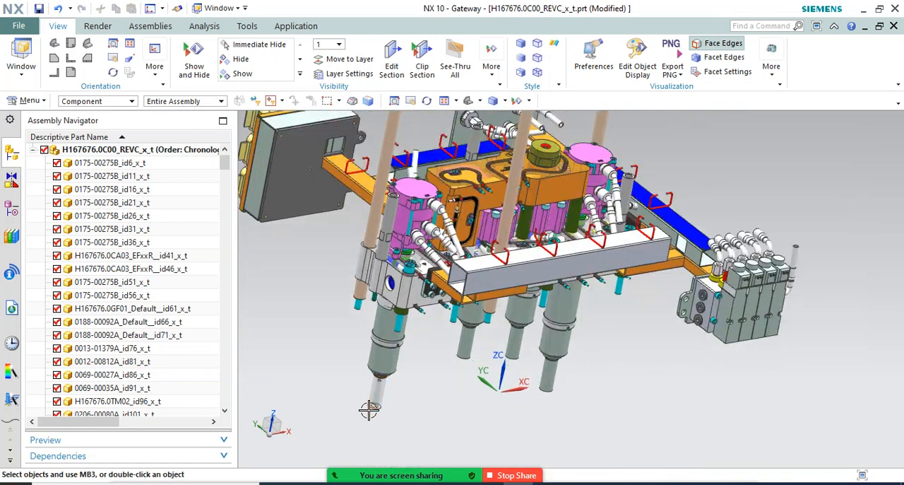
scroll(385, 396, up, 2)
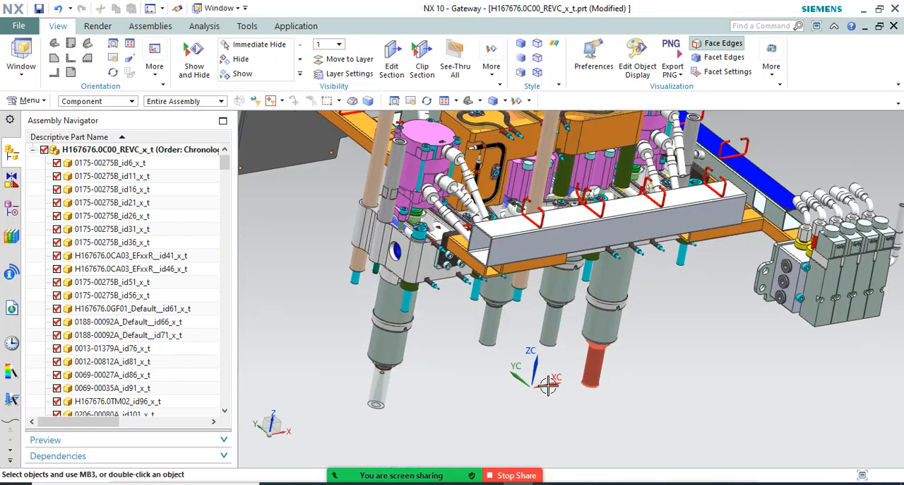
scroll(472, 384, down, 2)
mouse_move(459, 367)
middle_down()
mouse_move(461, 351)
mouse_move(460, 374)
middle_up()
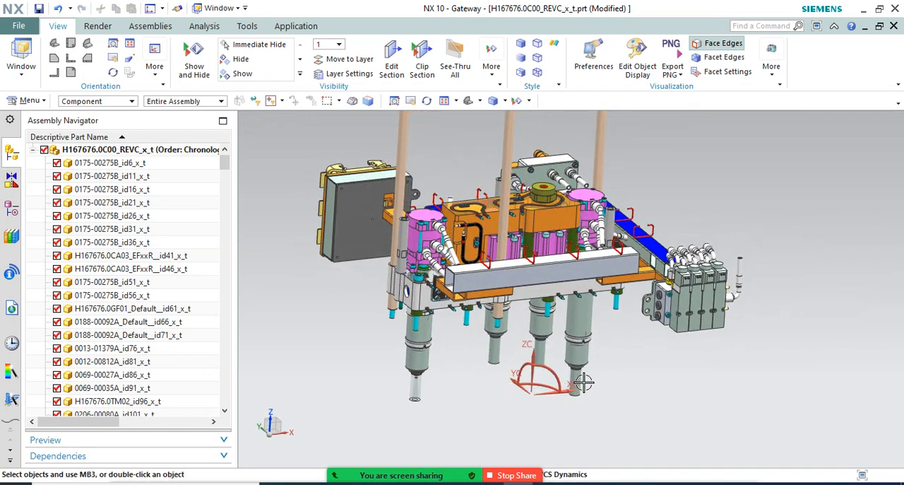
scroll(583, 382, up, 2)
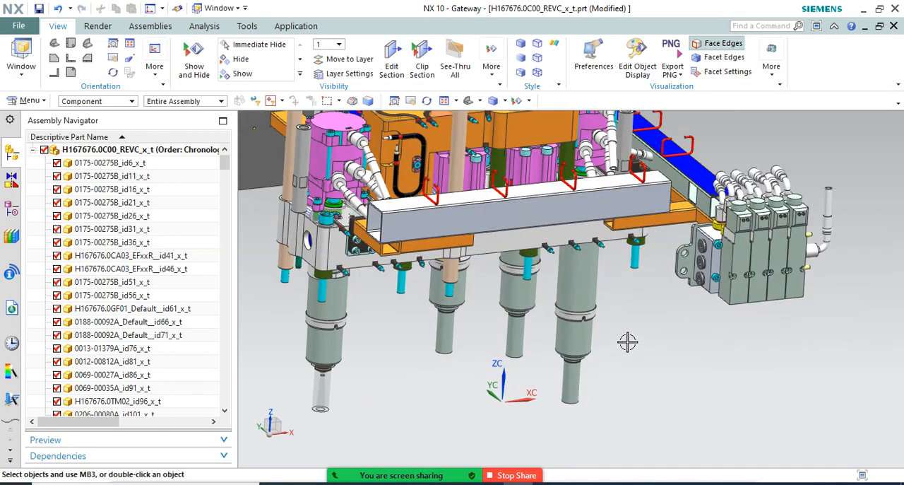
scroll(627, 342, down, 2)
middle_drag(624, 341, 599, 348)
Examine the long rod 0148-00046A_L_500__ID1416 along its length and at its screwed lower end
scroll(409, 163, up, 1)
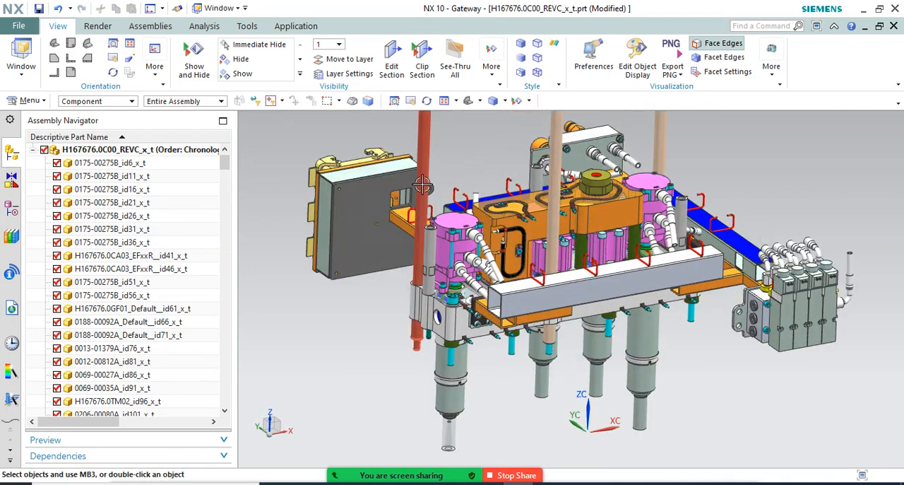
scroll(410, 347, up, 3)
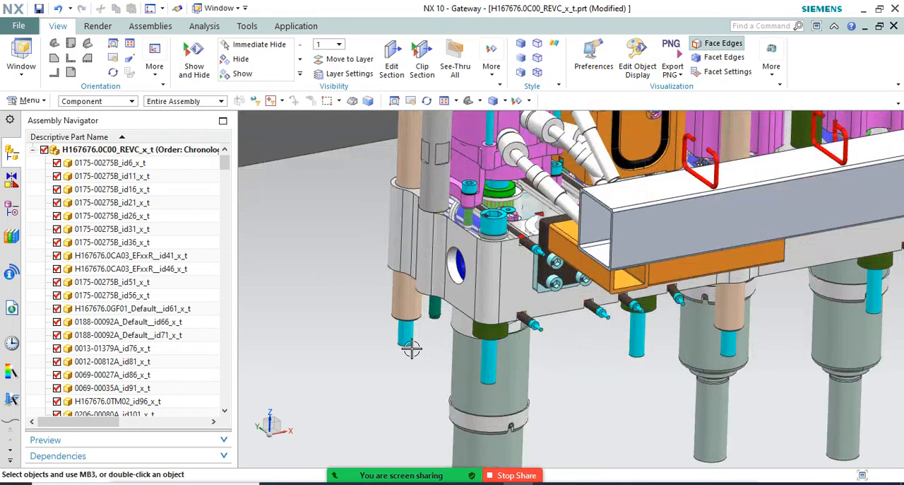
scroll(402, 333, down, 4)
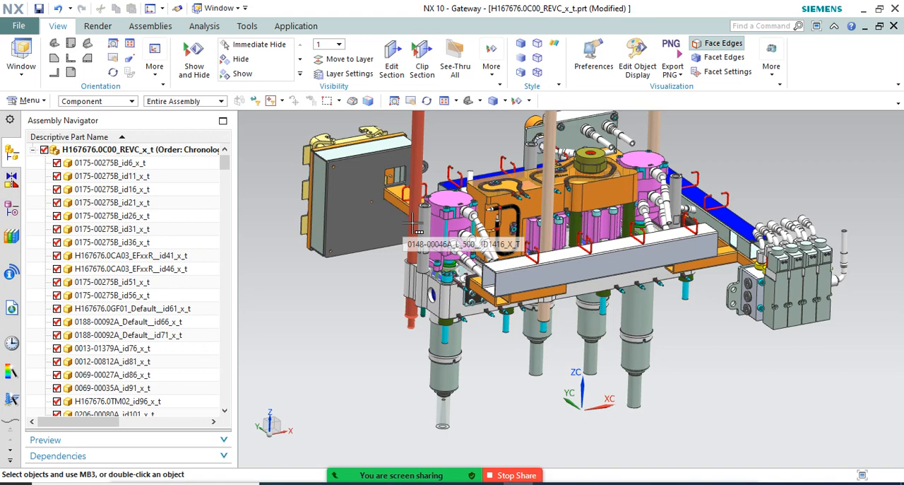
scroll(424, 233, down, 2)
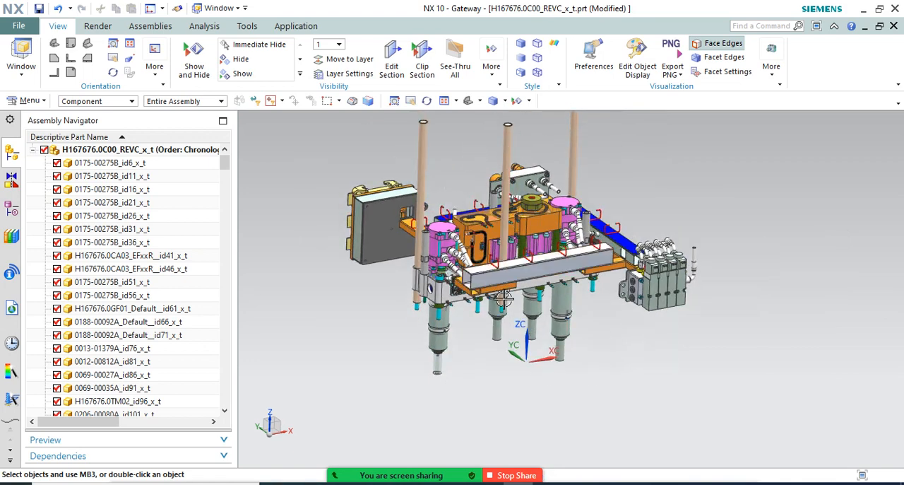
Inspect the complete assembly from the connector box side, the front and an angled overview
middle_drag(525, 315, 597, 308)
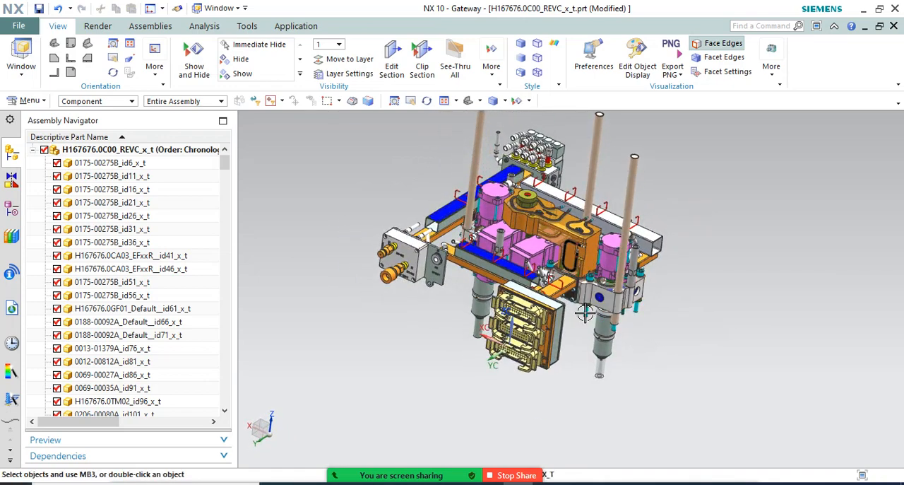
middle_drag(549, 262, 500, 261)
scroll(460, 202, up, 5)
middle_drag(461, 202, 519, 290)
scroll(522, 278, down, 4)
scroll(462, 332, down, 2)
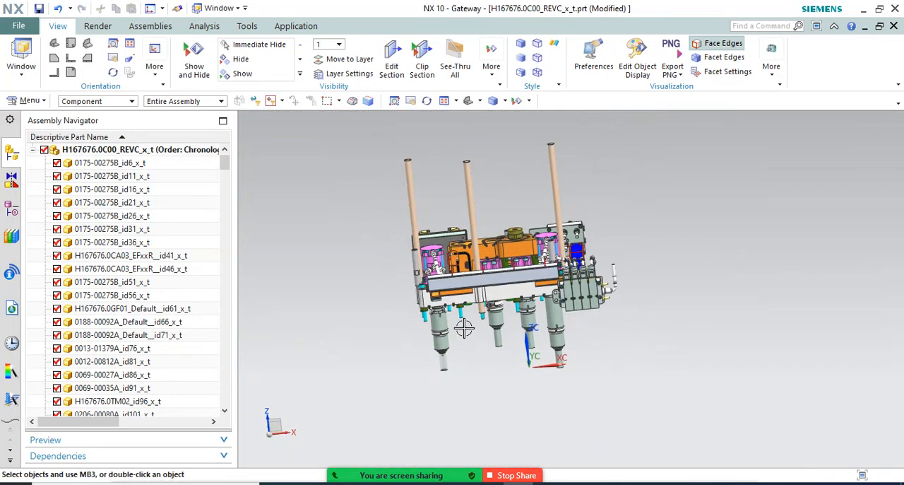
mouse_move(582, 227)
middle_down()
mouse_move(615, 233)
mouse_move(589, 241)
middle_up()
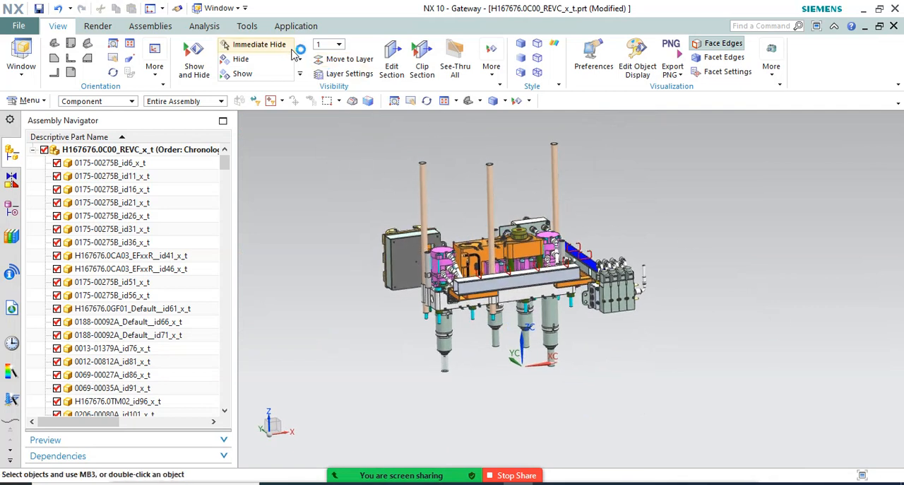
Switch to the open part H167676.0M01_REVC_x_t.prt and view its body from below
click(225, 7)
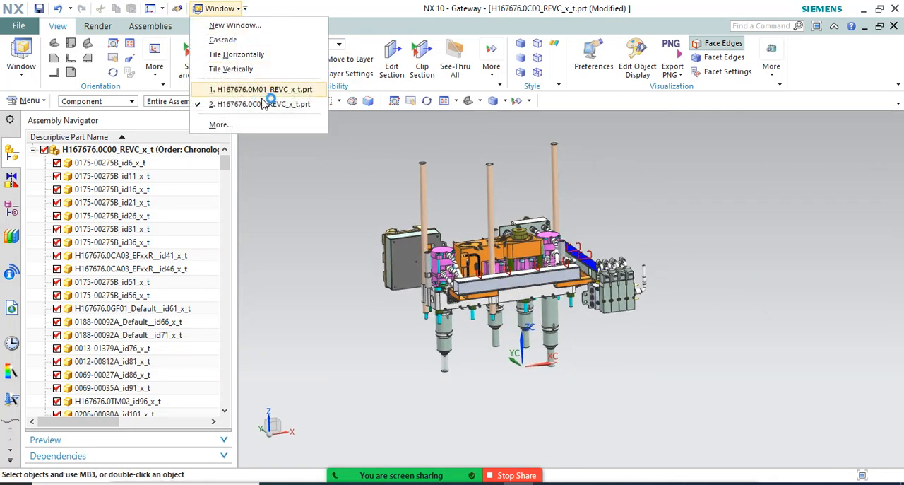
click(267, 89)
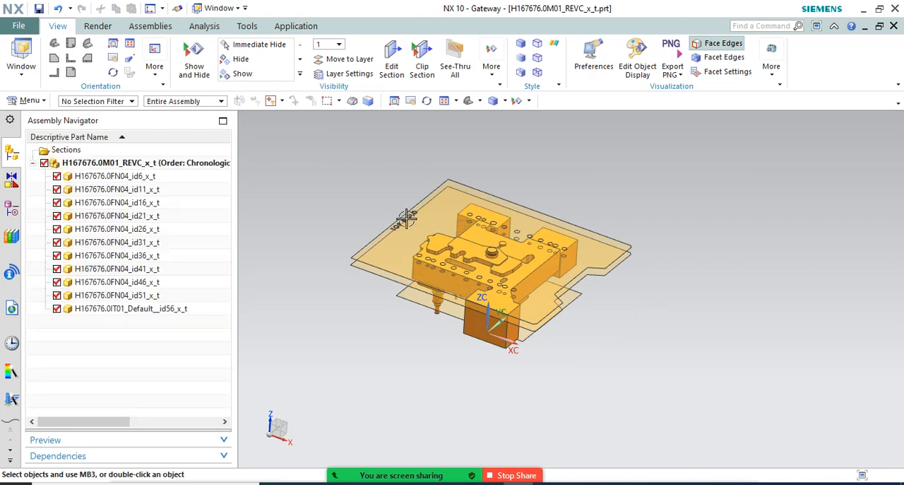
middle_drag(434, 169, 624, 167)
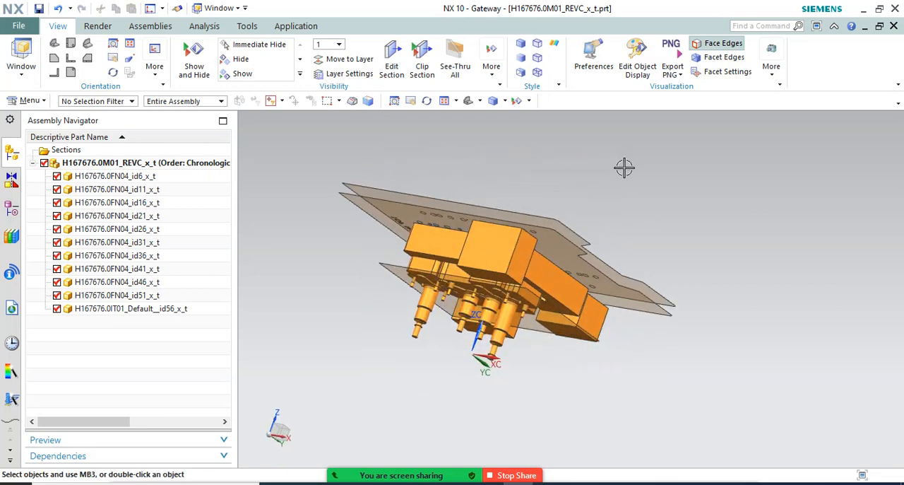
Examine the nozzle shapes and pockets on the underside of the component H167676.0IT01_Default__id56
click(503, 262)
scroll(503, 261, up, 1)
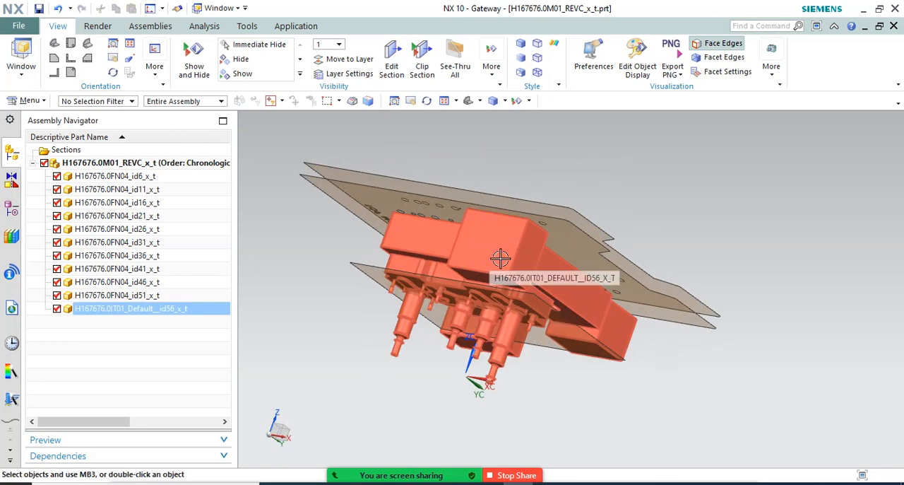
scroll(501, 253, up, 1)
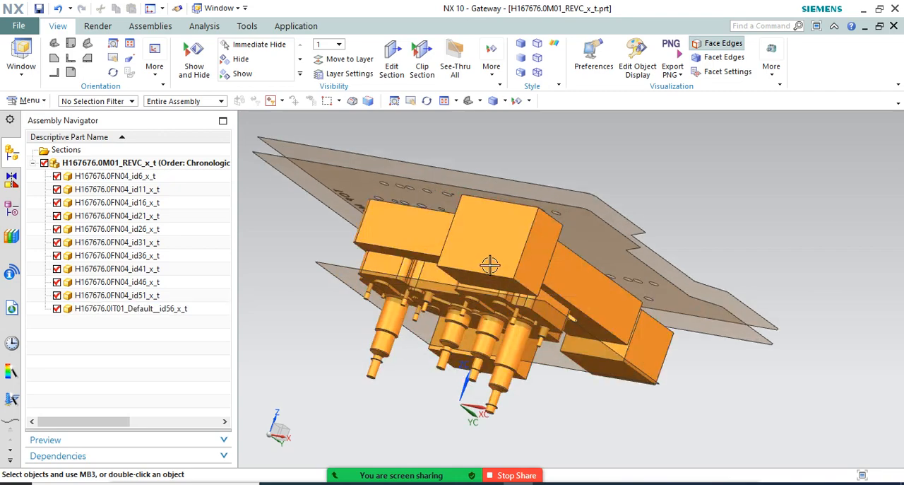
middle_drag(495, 256, 424, 340)
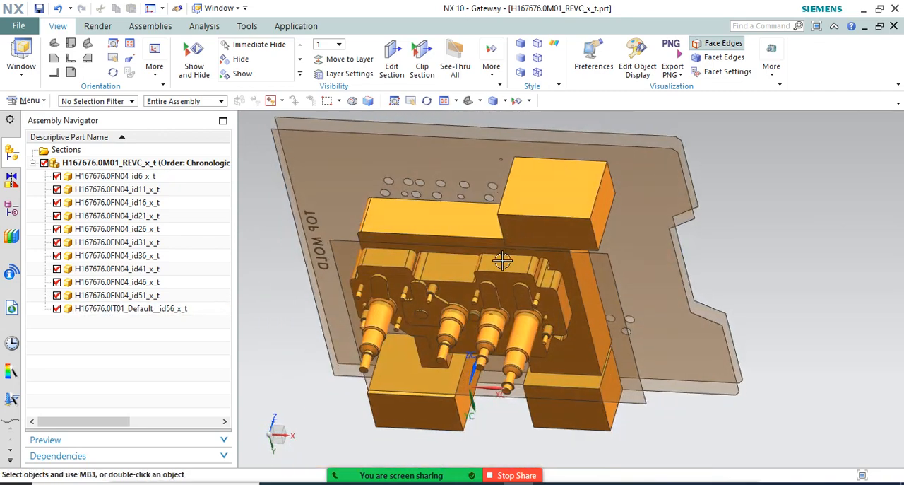
scroll(446, 356, up, 3)
scroll(467, 339, up, 2)
scroll(452, 297, down, 6)
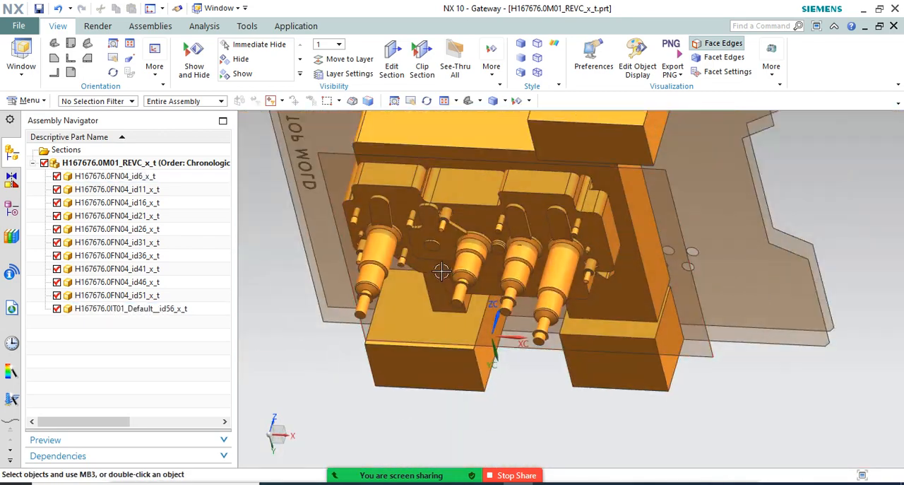
Check the side profile of H167676.0IT01_Default__id56 against the thin transparent plates crossing it
middle_drag(440, 271, 428, 336)
scroll(438, 312, down, 3)
middle_drag(440, 284, 424, 244)
scroll(441, 258, up, 3)
scroll(440, 249, down, 3)
scroll(452, 258, up, 2)
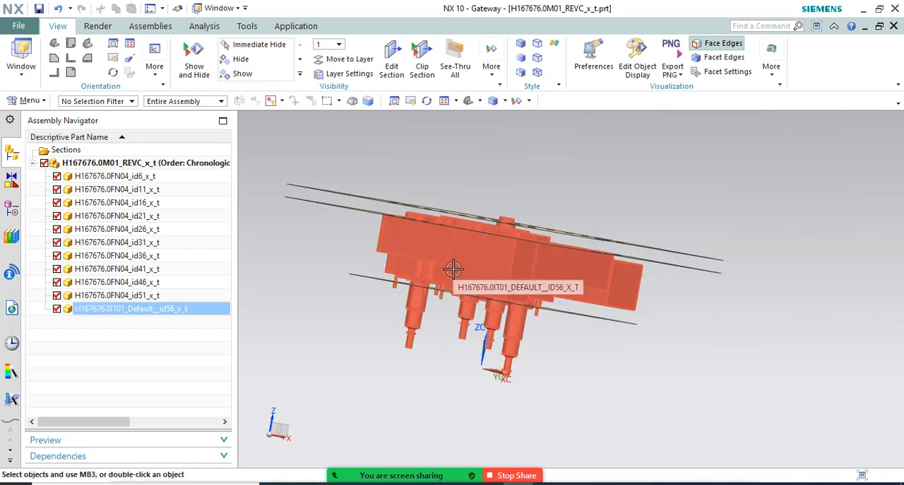
scroll(450, 271, down, 2)
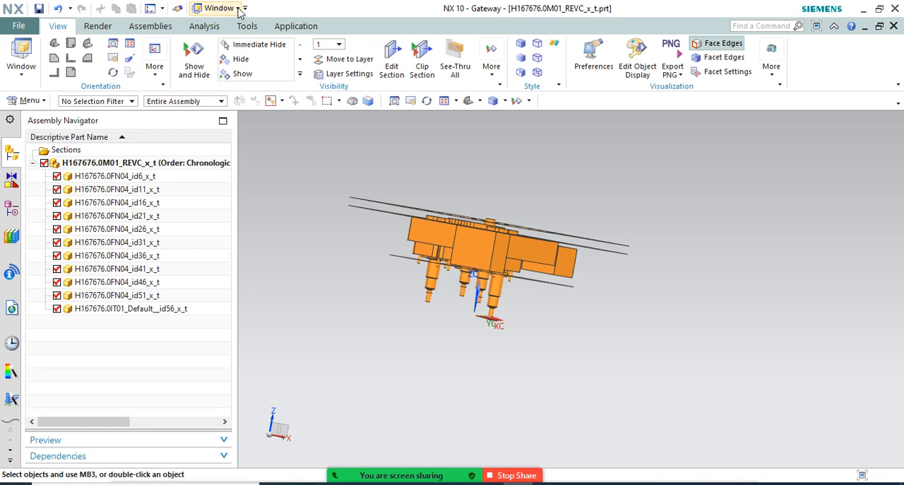
click(150, 26)
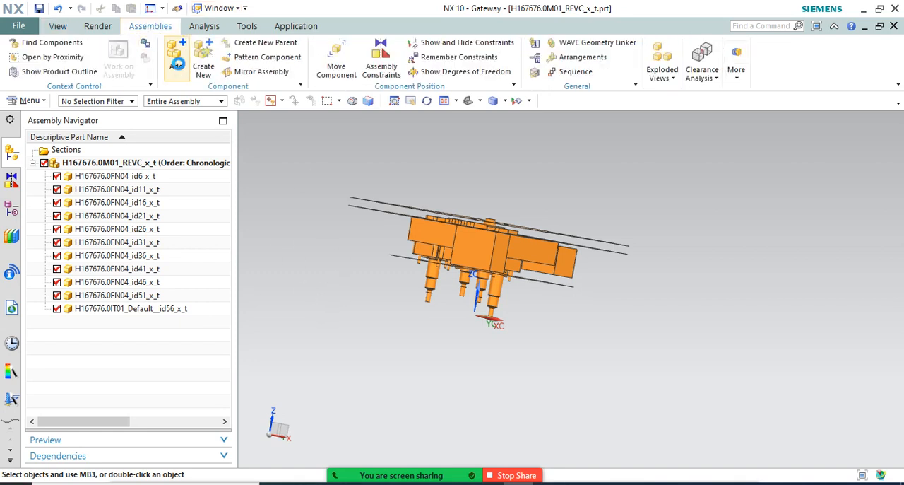
click(179, 66)
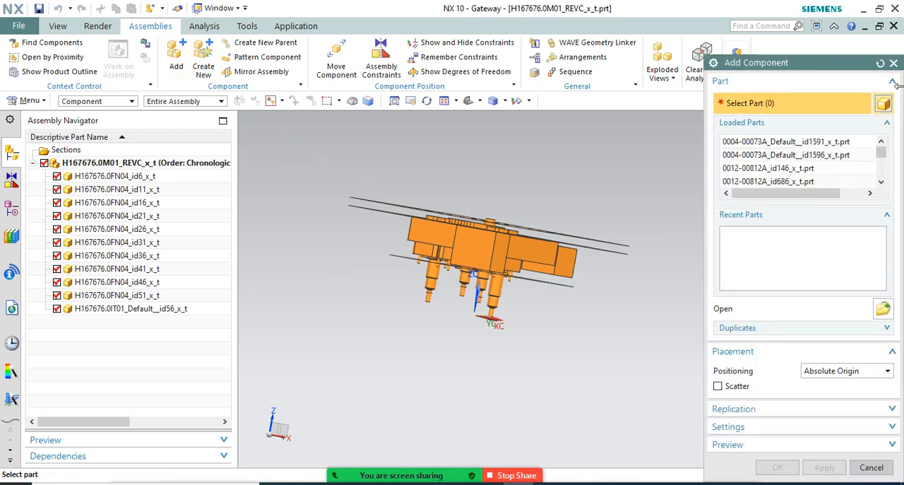
click(893, 64)
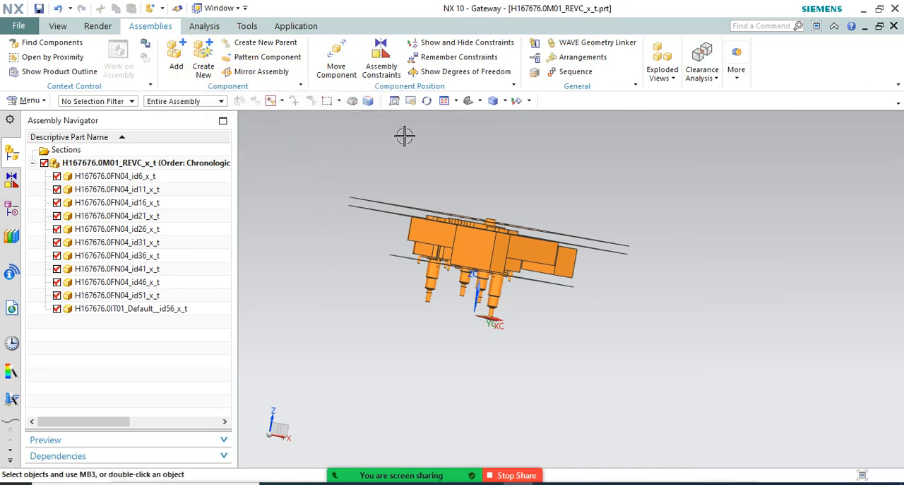
Inspect the H167676.0M01_REVC_x_t assembly from an angled view above its TOP MOLD plate
middle_drag(602, 199, 604, 218)
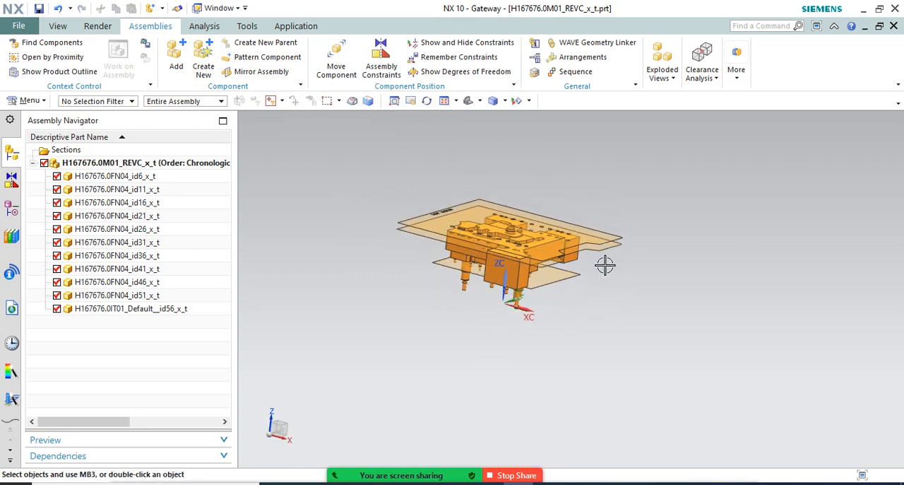
scroll(487, 180, up, 1)
middle_drag(488, 179, 491, 185)
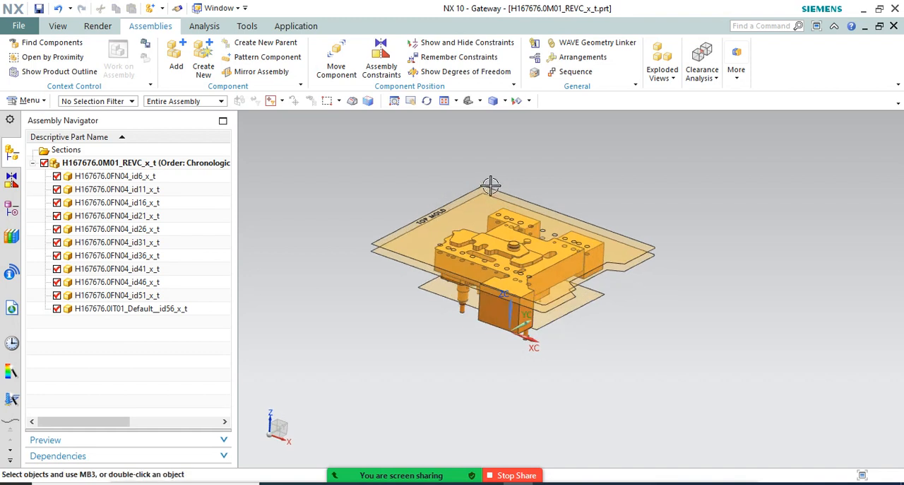
scroll(502, 175, up, 1)
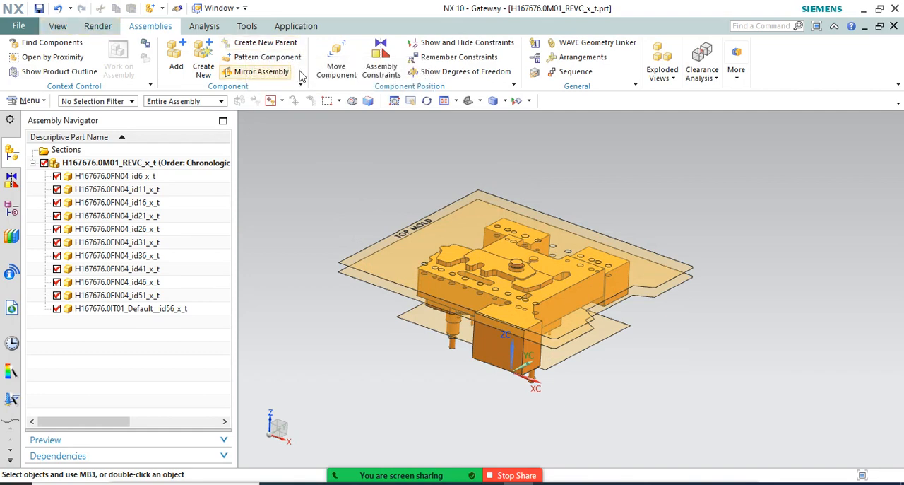
Create a new millimetre part file assembly1.prt from the Assembly template
click(29, 25)
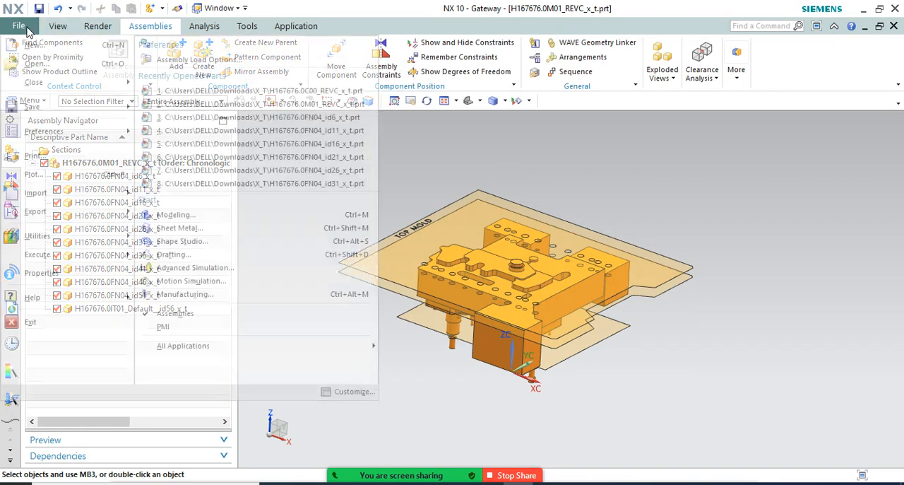
click(223, 139)
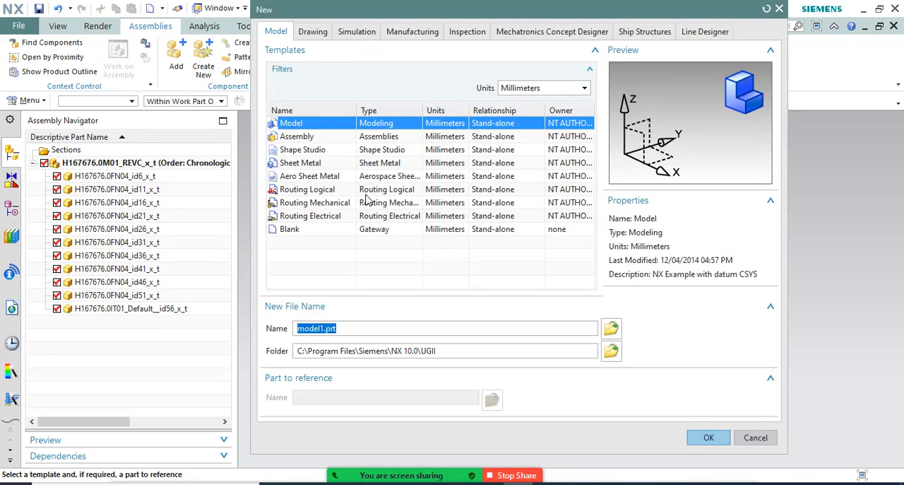
click(332, 138)
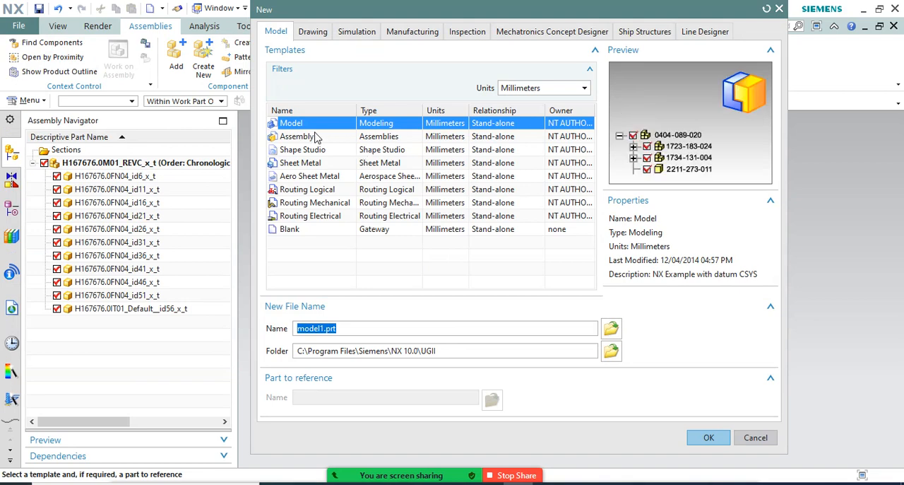
click(704, 439)
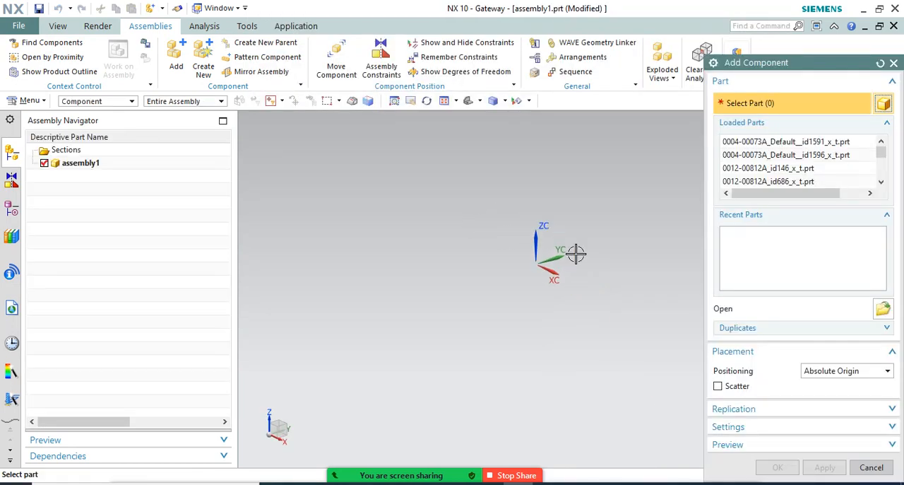
Try the loaded parts 0004-00073A_Default__id1591_x_t, M6x60_V+R_id386_x_t and H167676.0NR02_id1701_x_t as the component to add
click(822, 142)
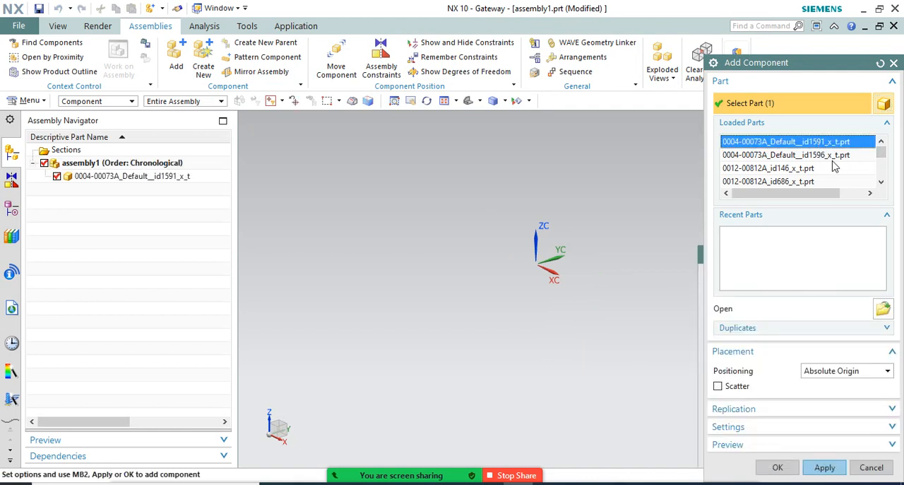
drag(882, 154, 888, 179)
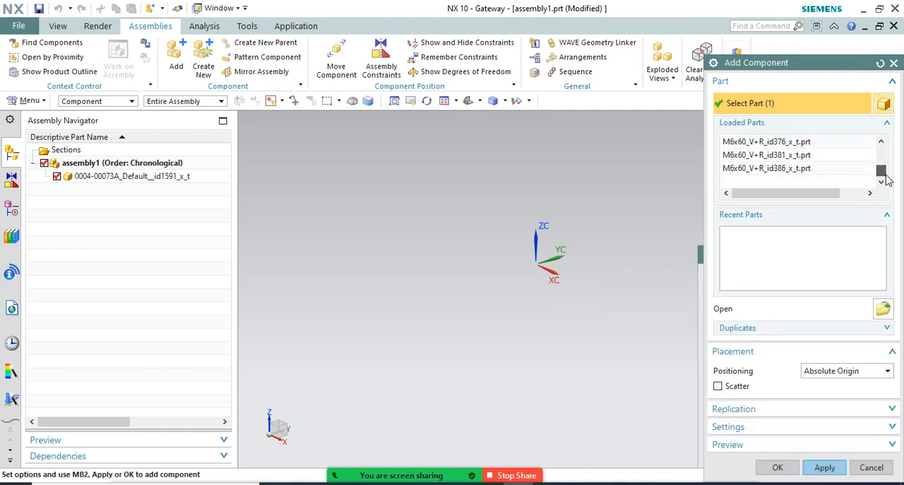
click(807, 171)
scroll(805, 176, up, 3)
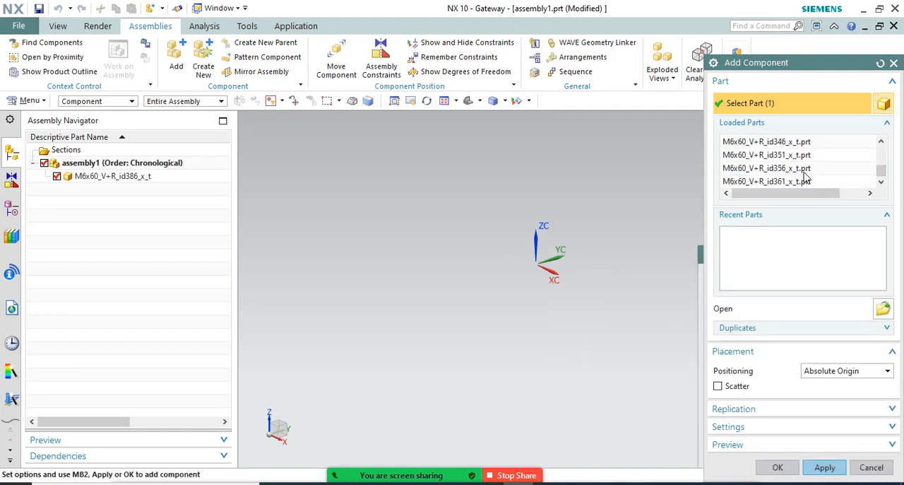
scroll(816, 180, up, 5)
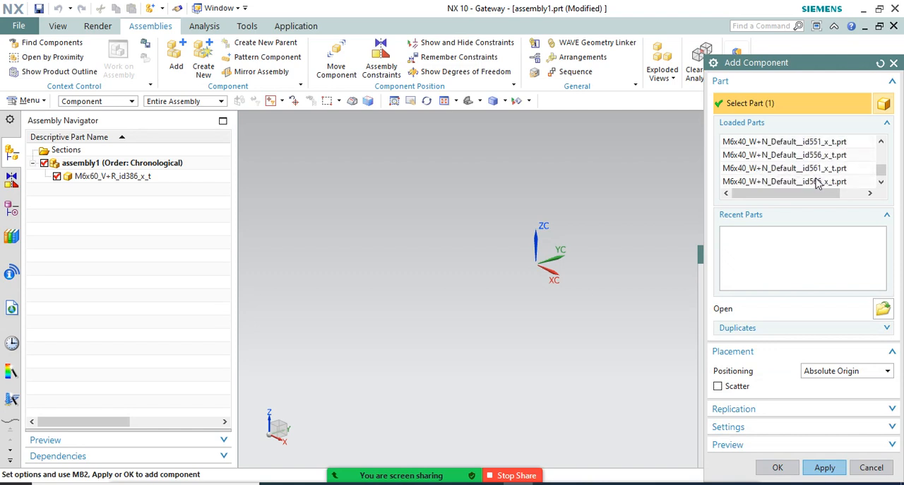
scroll(823, 183, down, 2)
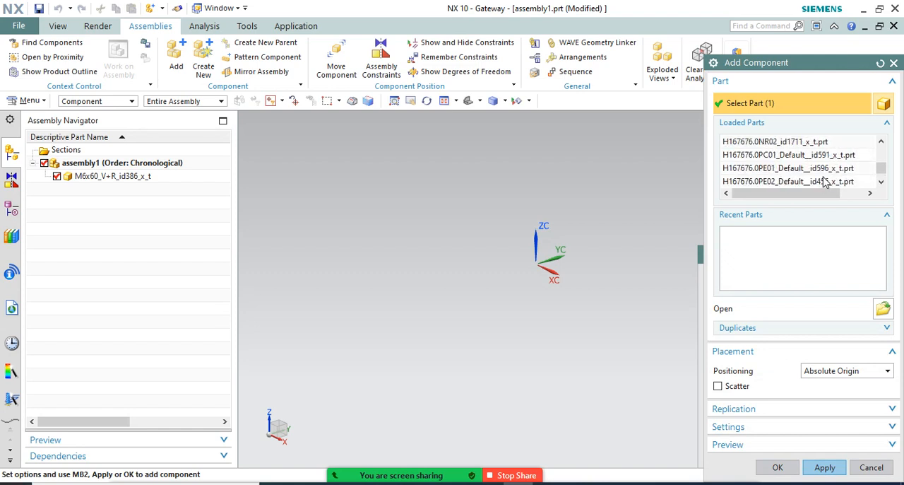
scroll(823, 181, up, 2)
click(800, 155)
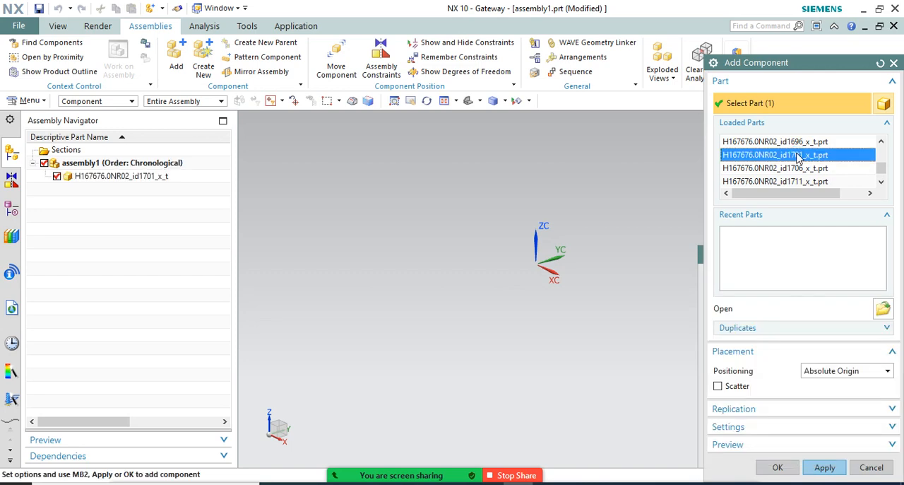
Try the loaded part H167676.0KA01_Default_As Machined___id646_x_t.prt as the component to add
scroll(800, 158, up, 2)
scroll(802, 161, up, 1)
scroll(805, 166, down, 1)
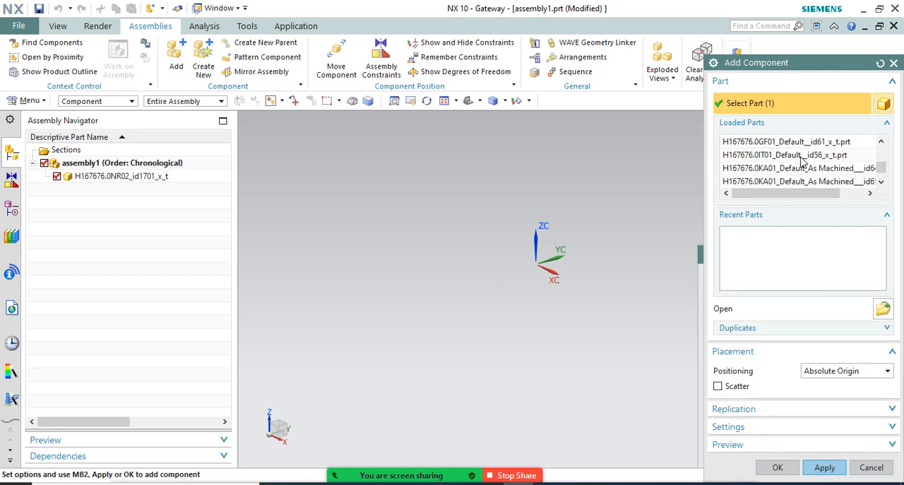
click(814, 172)
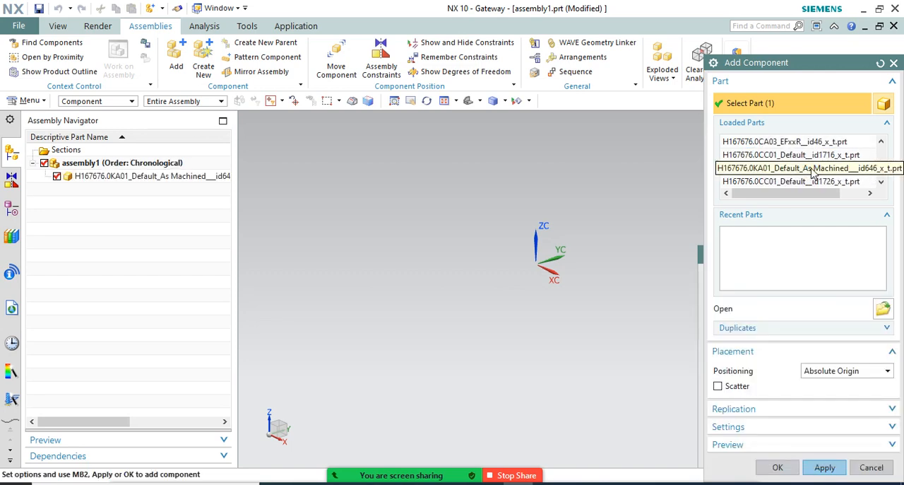
Select the loaded part 0046-00027A_id181_x_t.prt as the component to add
scroll(805, 166, up, 5)
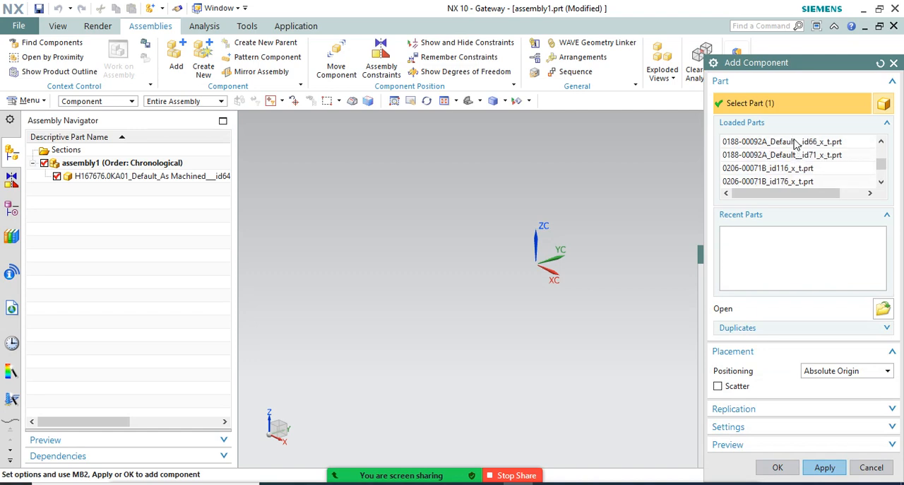
scroll(797, 149, up, 4)
scroll(798, 157, up, 5)
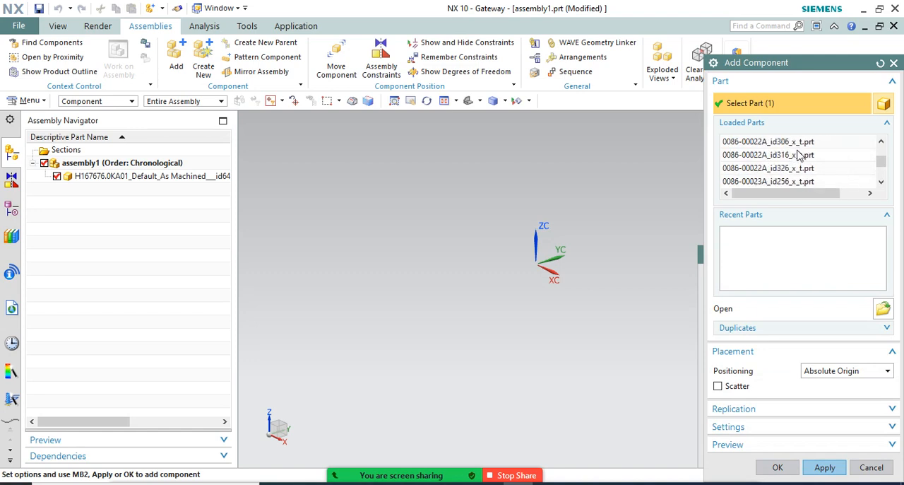
click(785, 143)
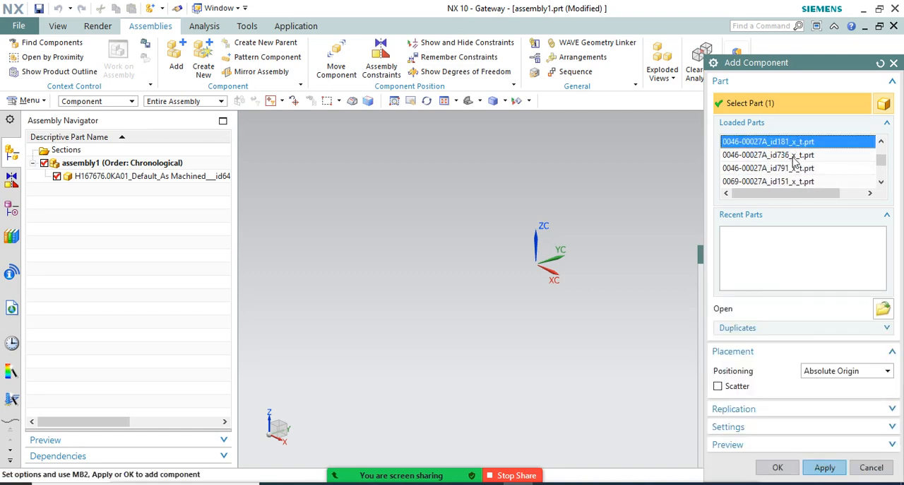
scroll(798, 161, up, 5)
scroll(804, 167, up, 5)
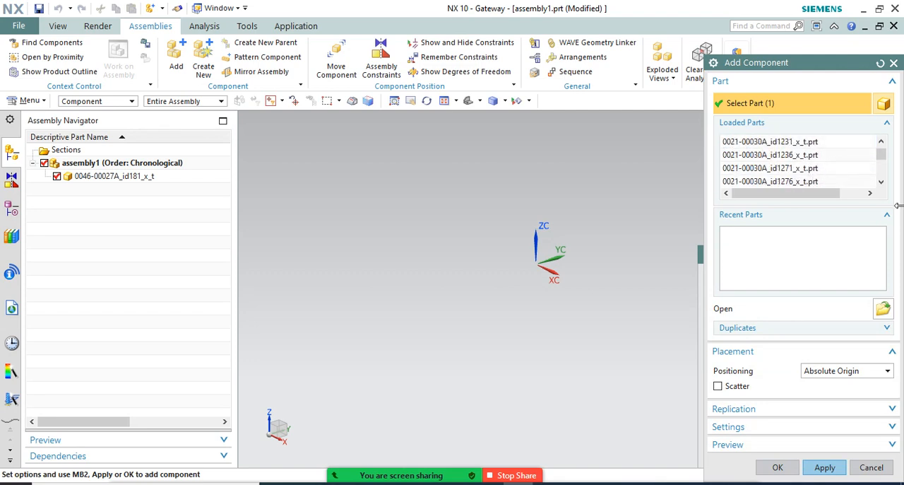
Check the open part names, then browse the X_T folder and search it for "recv" without choosing a file
click(227, 10)
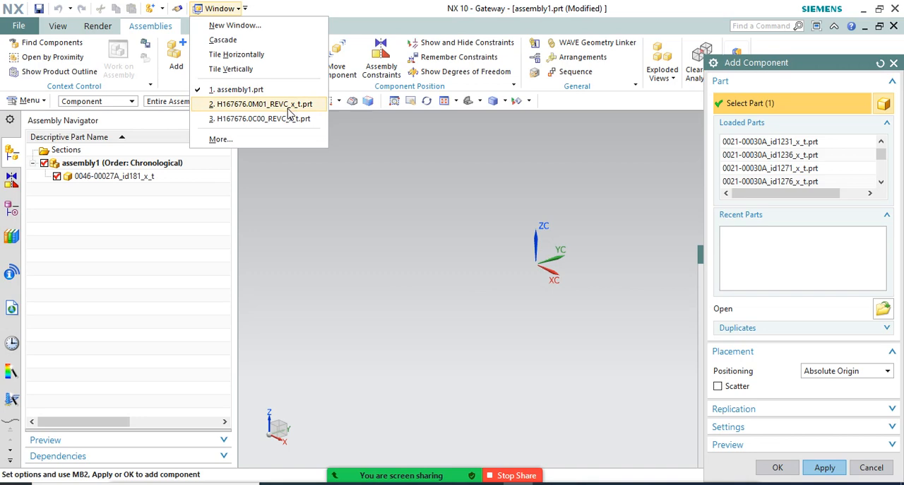
click(884, 310)
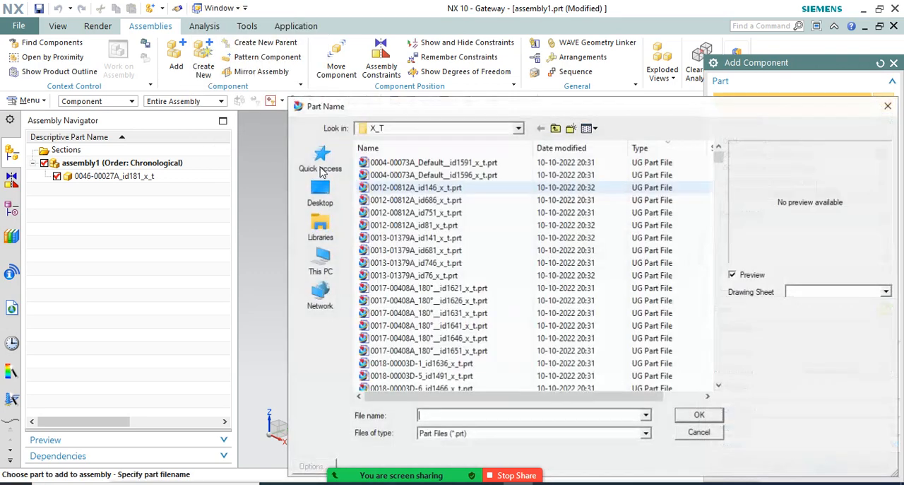
click(368, 483)
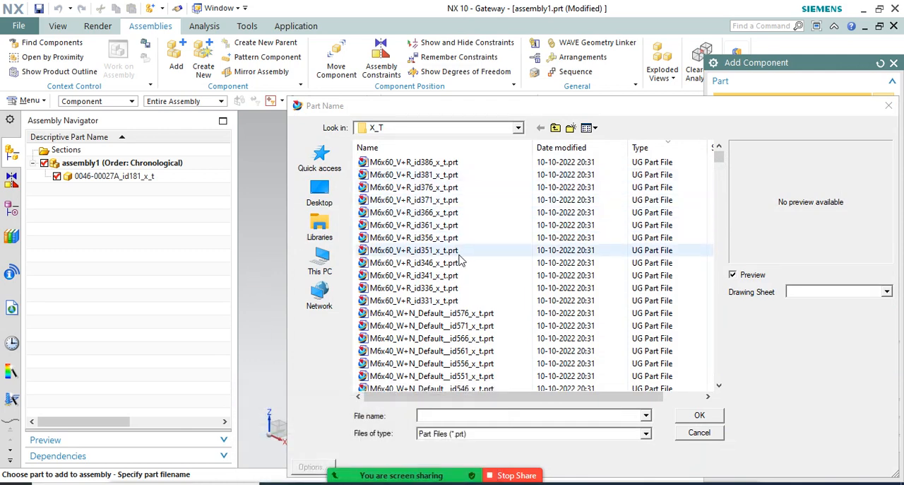
click(654, 148)
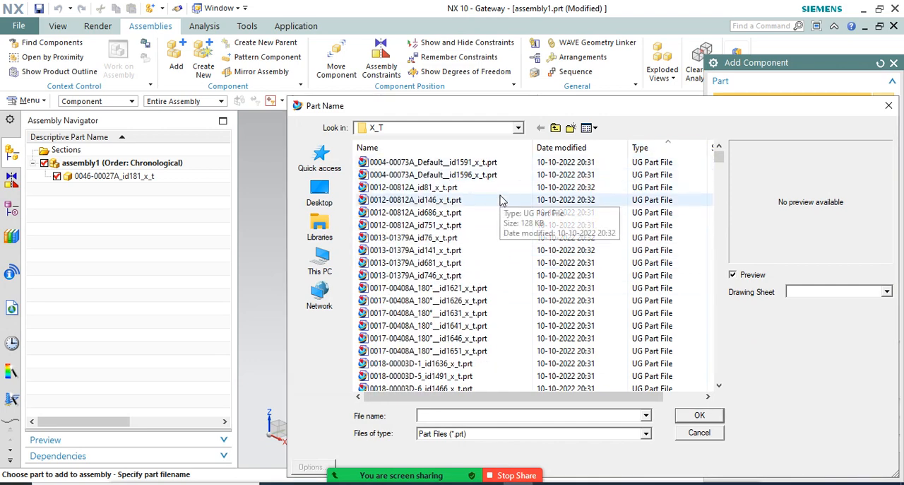
scroll(496, 203, down, 2)
scroll(496, 204, down, 12)
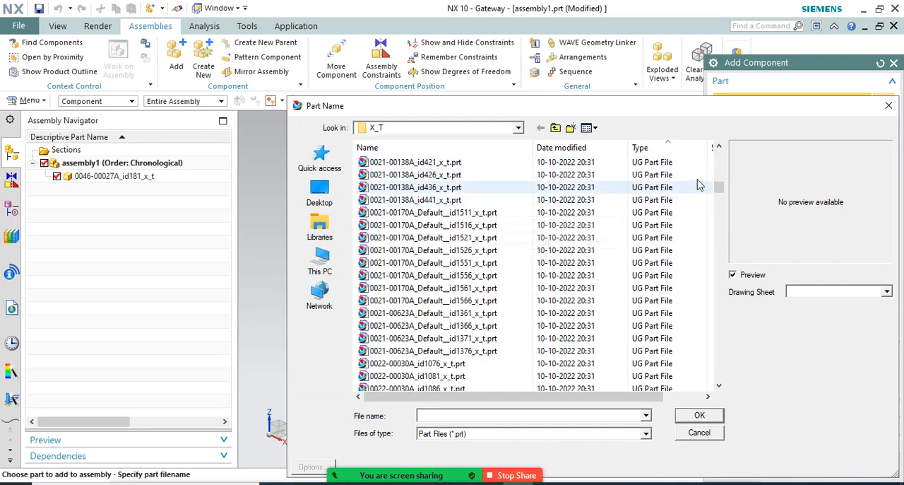
drag(722, 188, 739, 154)
scroll(651, 200, up, 1)
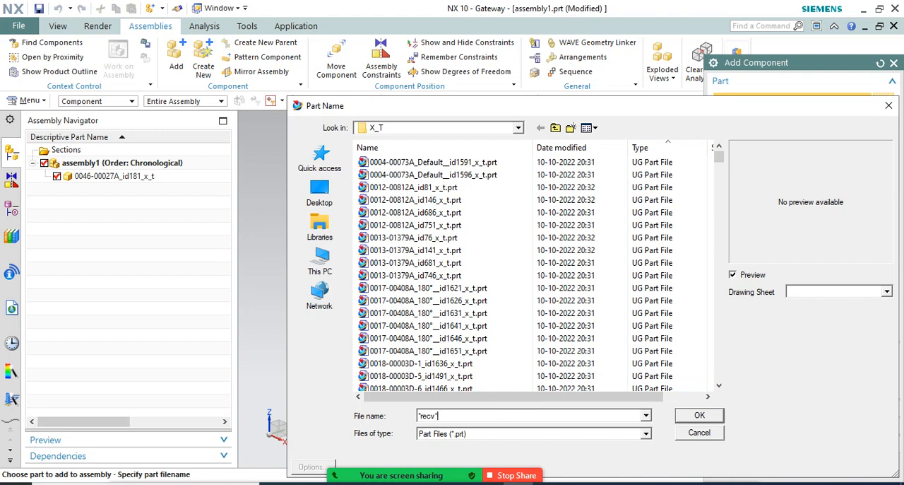
key(Return)
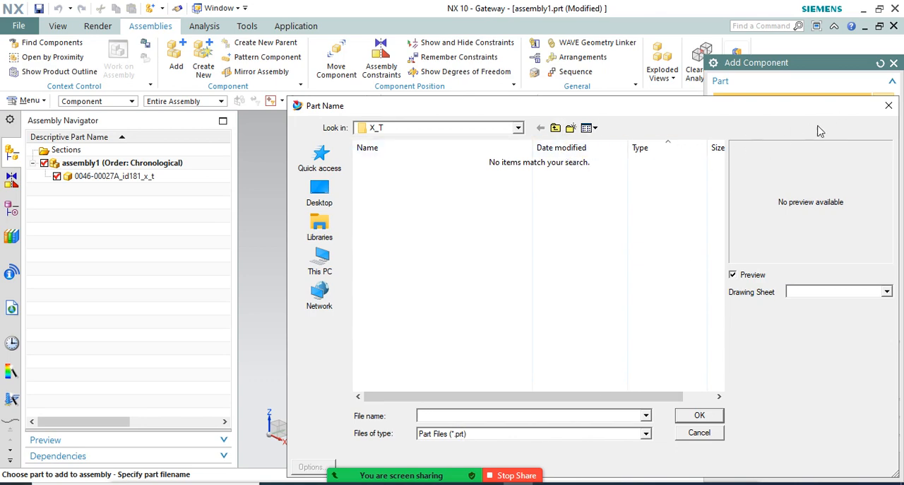
click(889, 105)
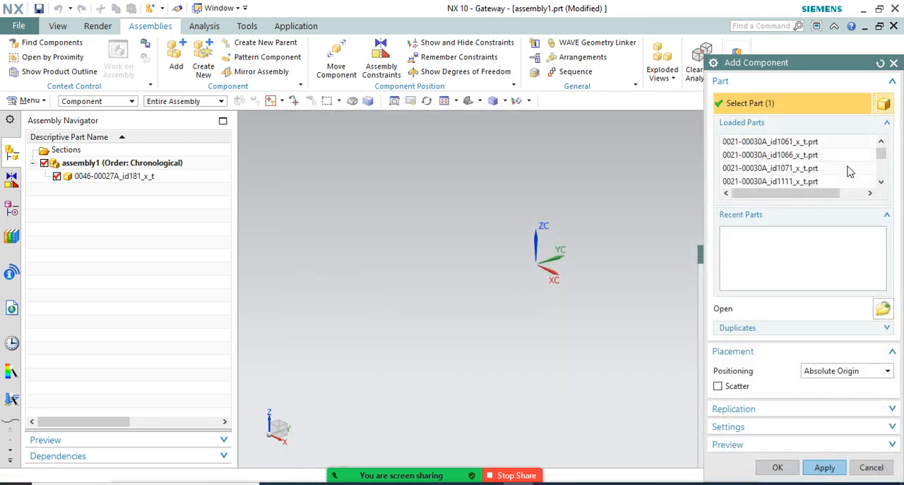
Add the loaded part H167676.0C00_REVC_x_t.prt to the assembly as a component positioned at the absolute origin
scroll(849, 171, up, 6)
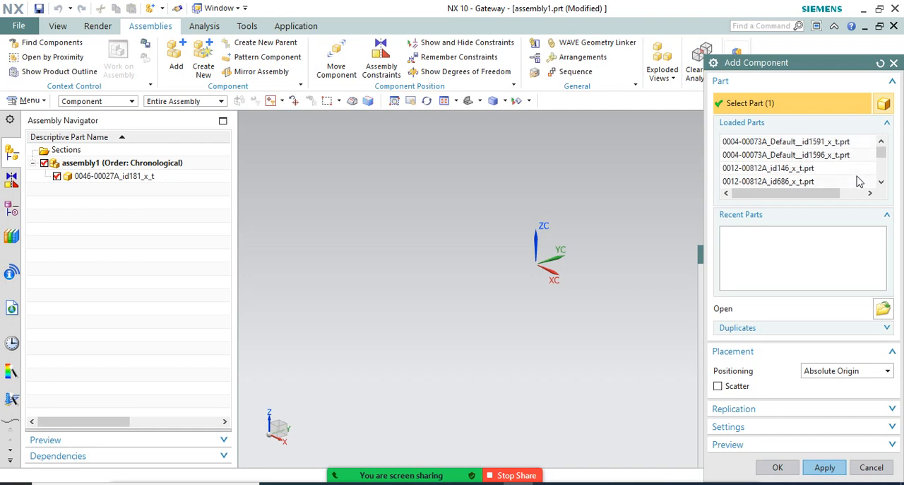
scroll(812, 161, down, 5)
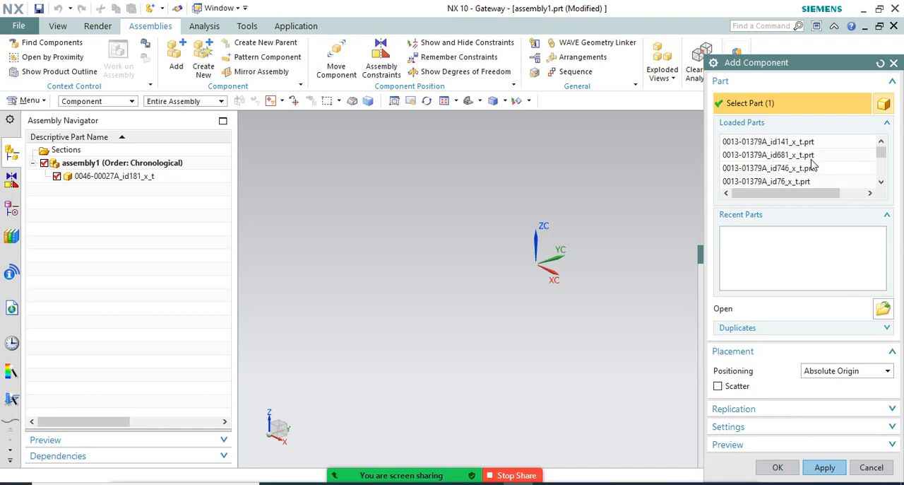
scroll(812, 164, down, 5)
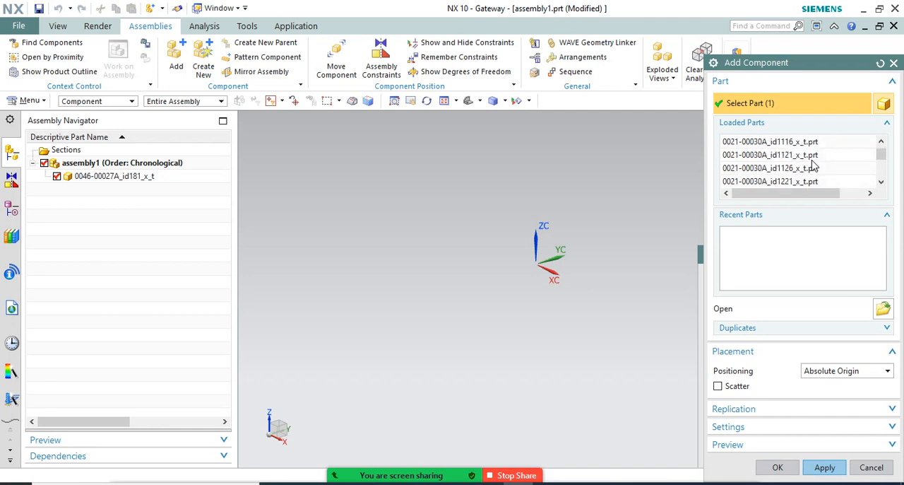
scroll(816, 162, down, 2)
scroll(815, 161, down, 4)
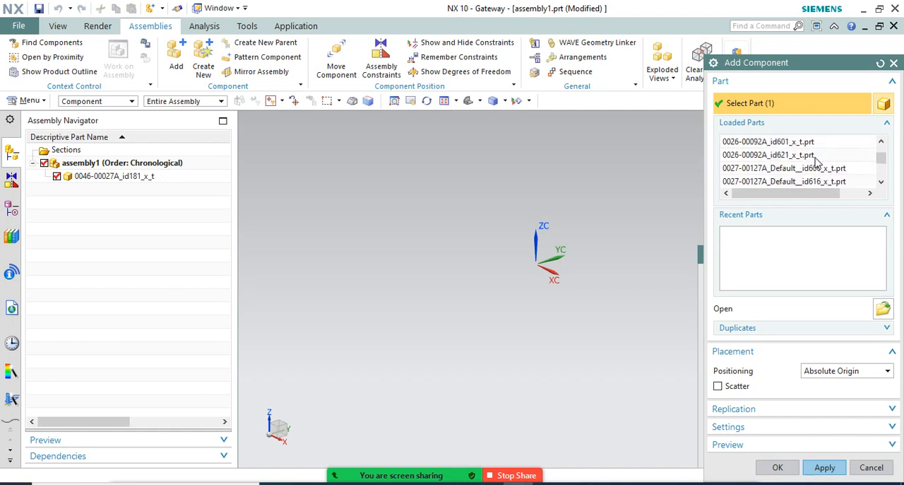
scroll(816, 163, down, 8)
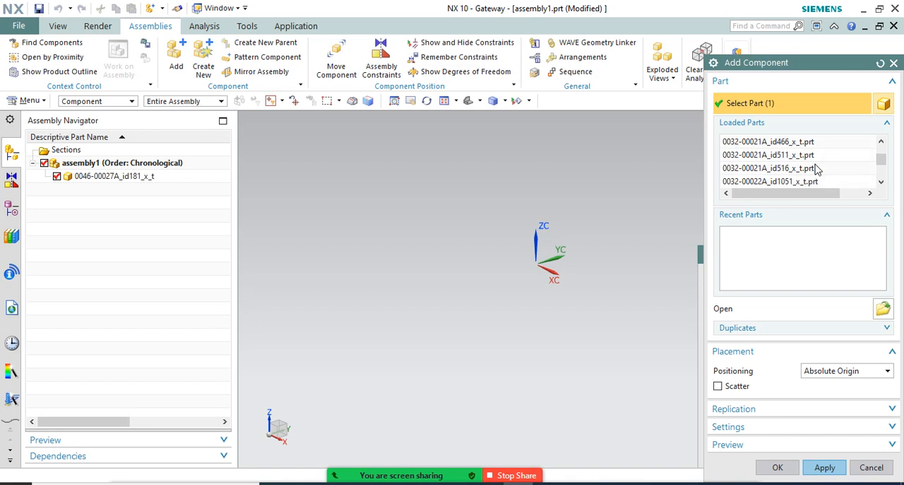
scroll(815, 172, down, 8)
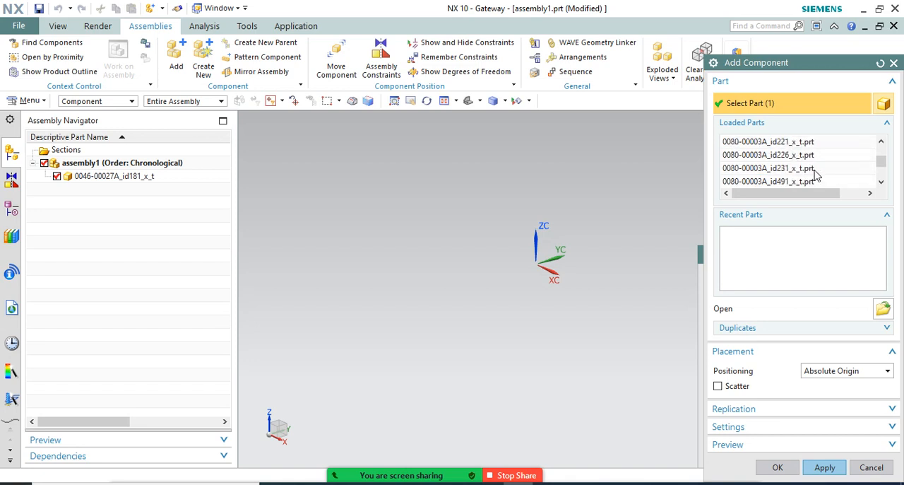
scroll(816, 173, down, 8)
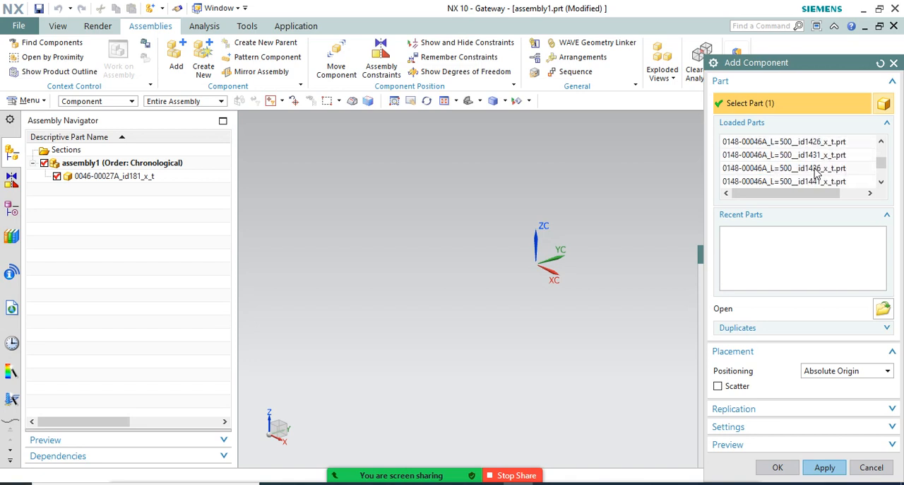
scroll(816, 173, down, 8)
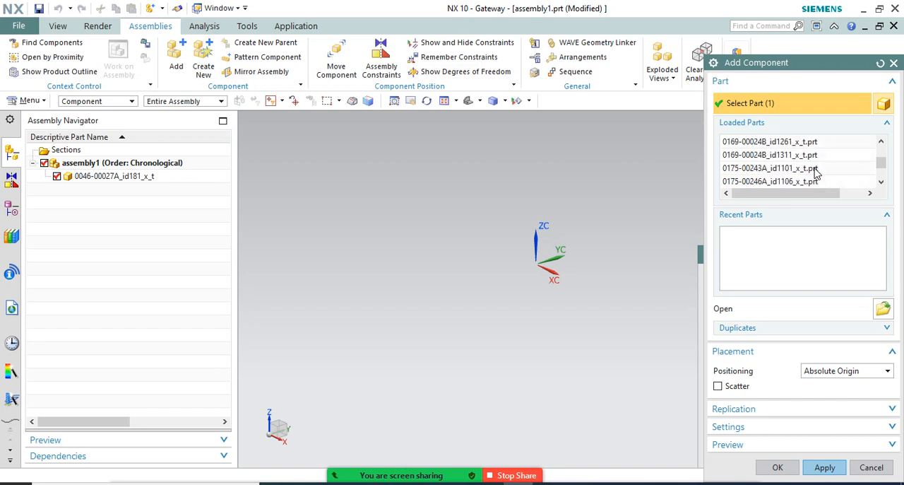
scroll(816, 173, down, 8)
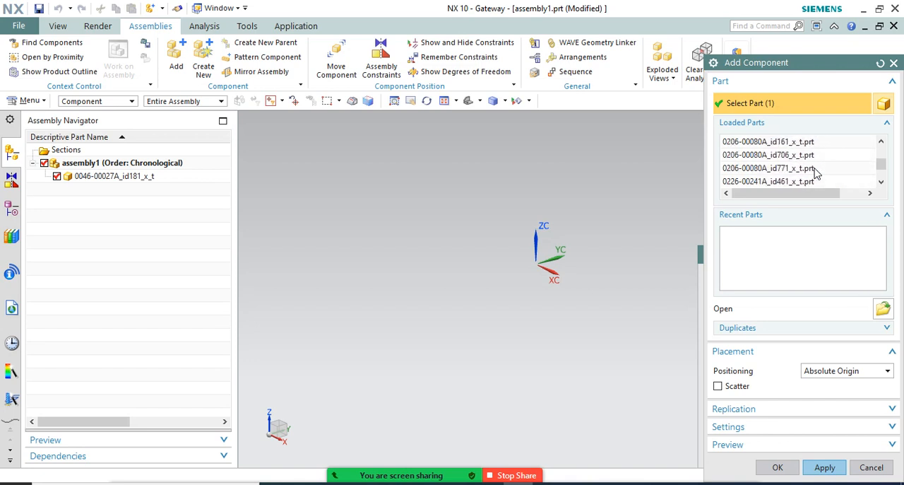
scroll(816, 173, up, 4)
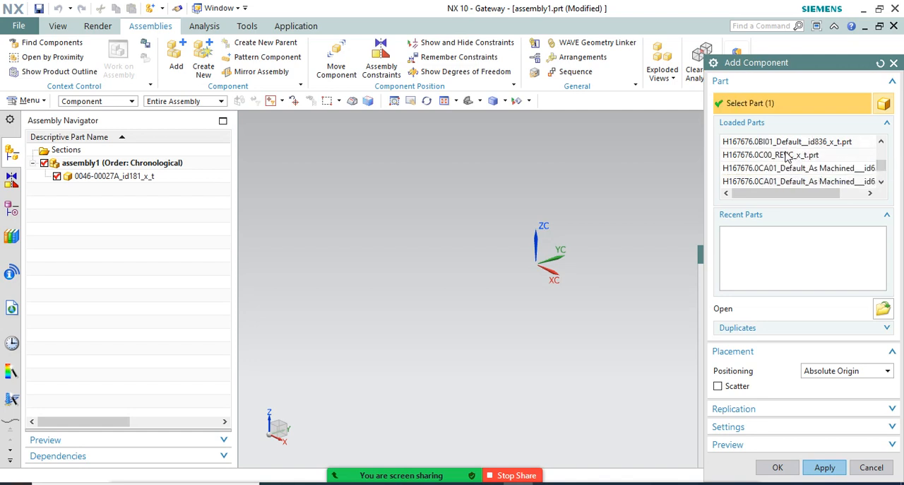
click(766, 155)
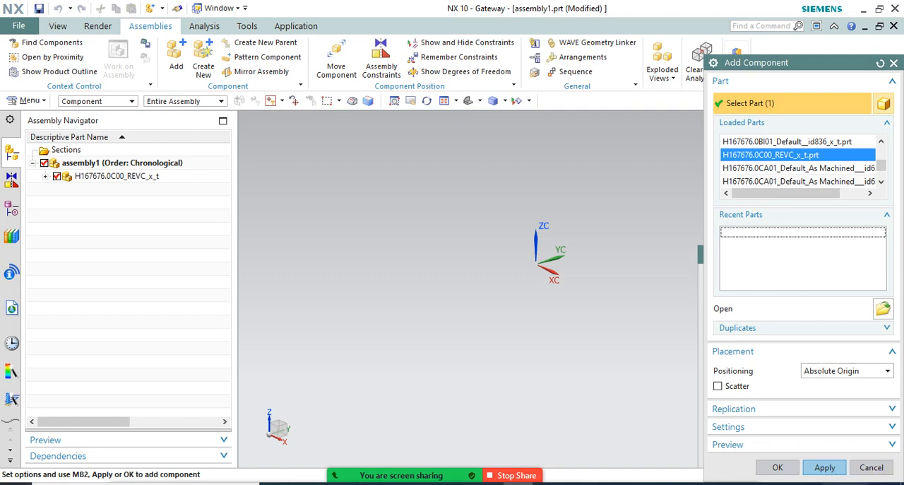
click(825, 468)
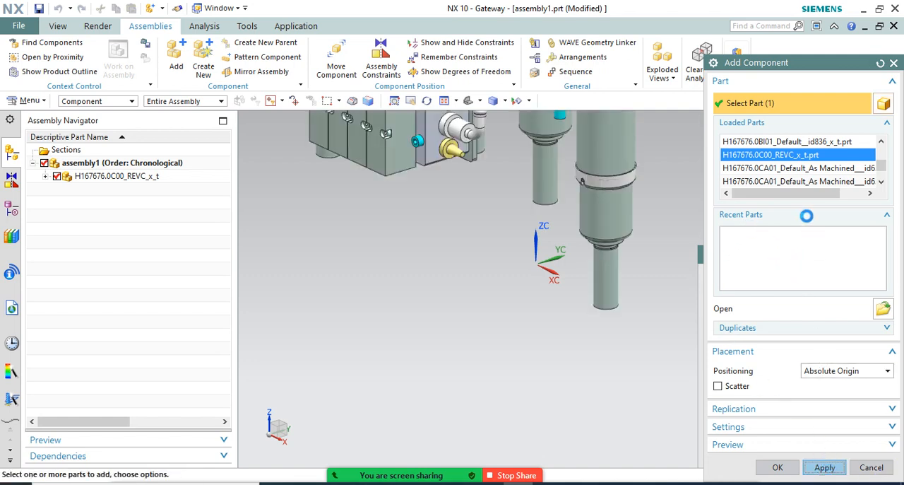
scroll(467, 303, down, 10)
scroll(478, 286, down, 1)
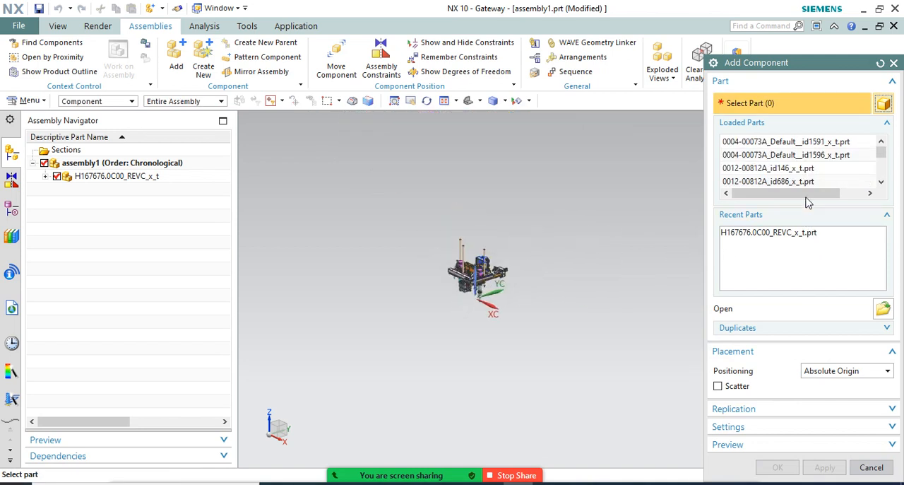
Try selecting the loaded part H167676.0C00_REVC_x_t.prt a second time as the component to add
scroll(811, 166, down, 3)
scroll(811, 168, up, 1)
scroll(811, 181, down, 2)
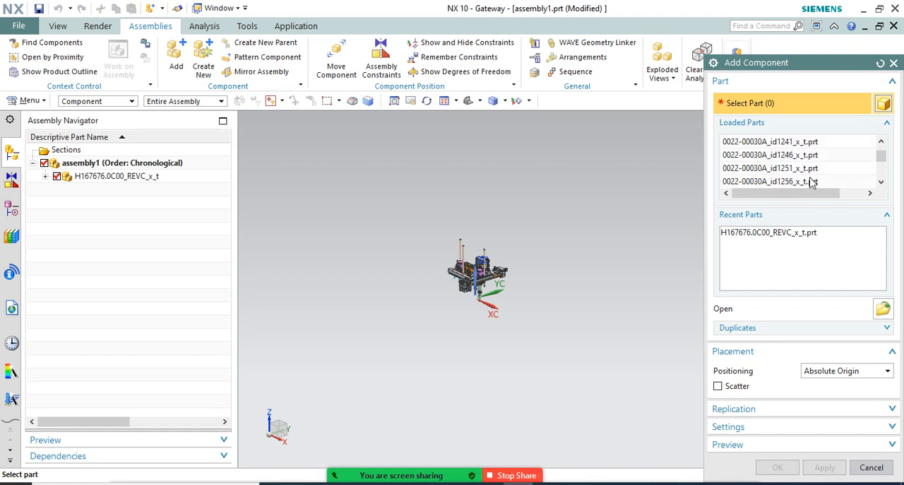
scroll(811, 183, down, 10)
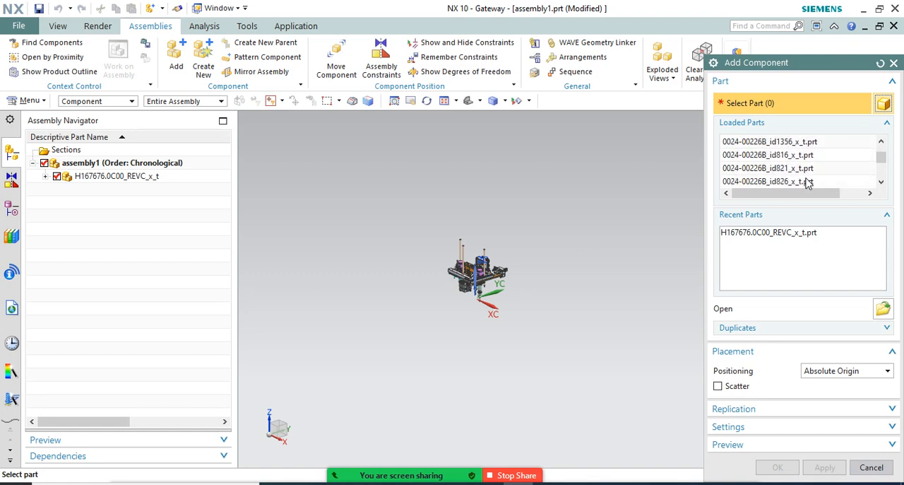
scroll(807, 182, down, 10)
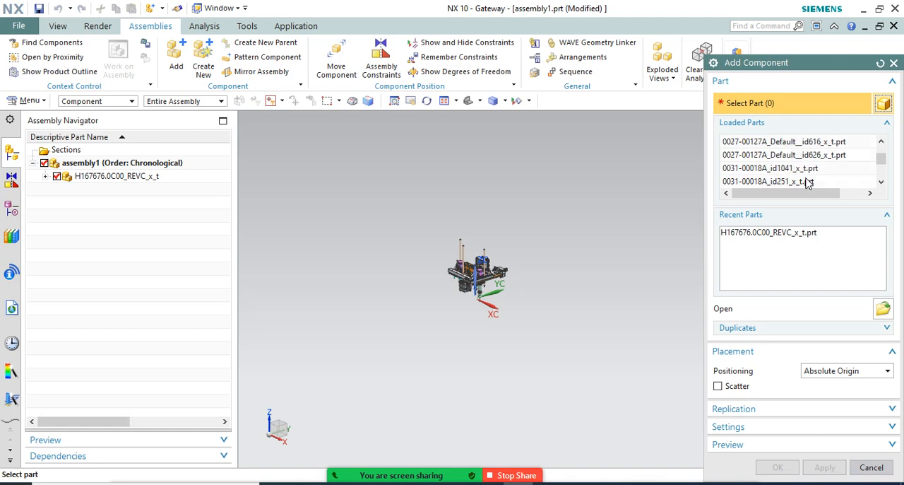
scroll(808, 182, down, 15)
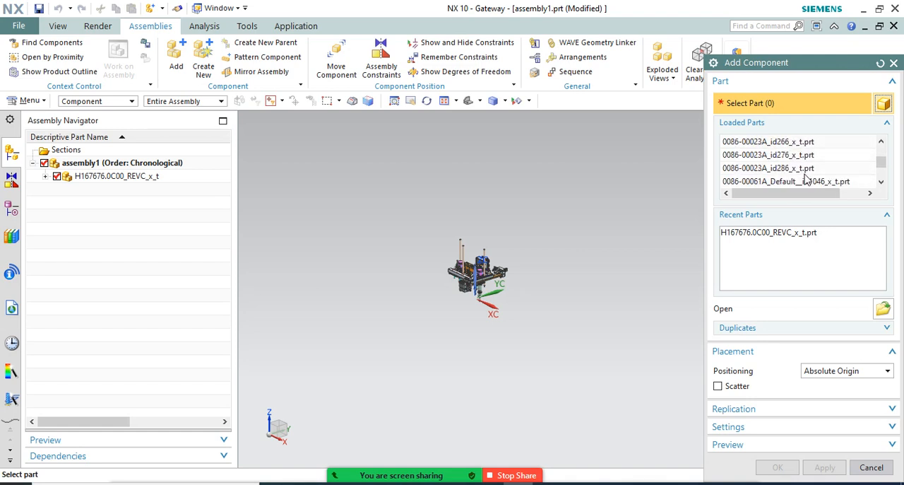
scroll(807, 182, down, 15)
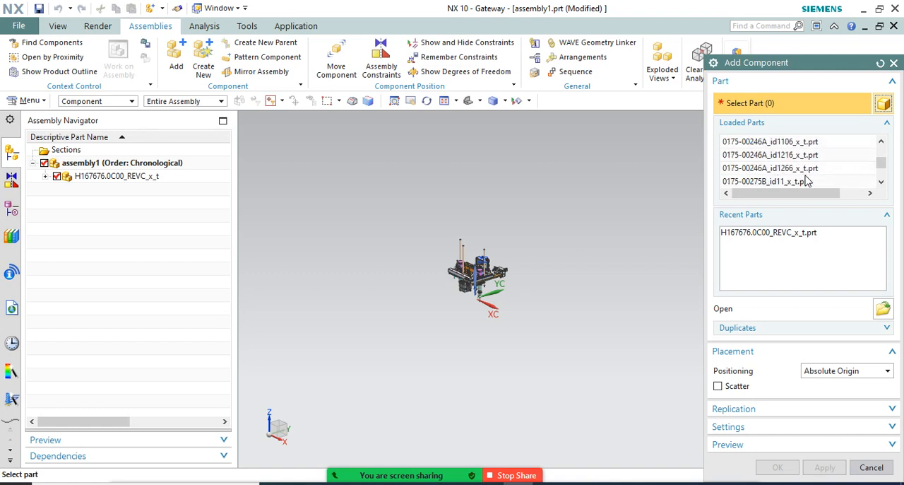
scroll(807, 182, down, 10)
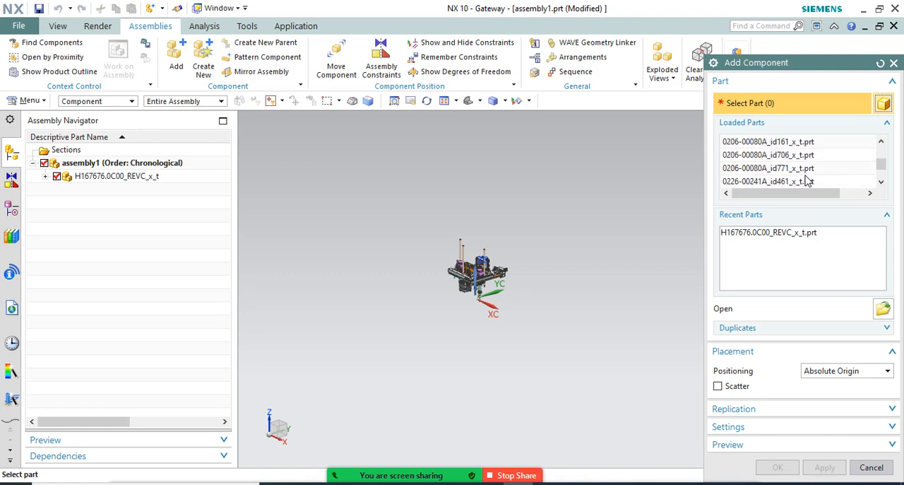
scroll(807, 182, down, 3)
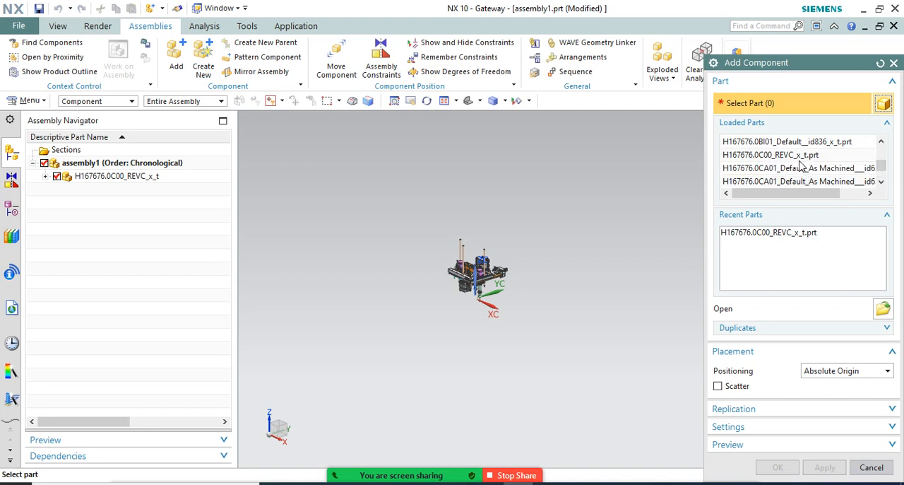
mouse_move(811, 173)
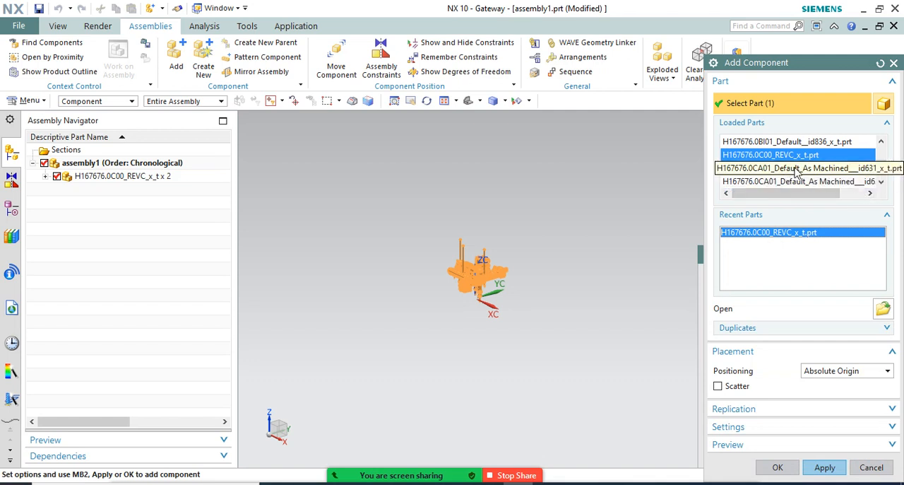
Look through the remaining loaded parts for another component and leave Add Component without adding one
scroll(797, 171, down, 4)
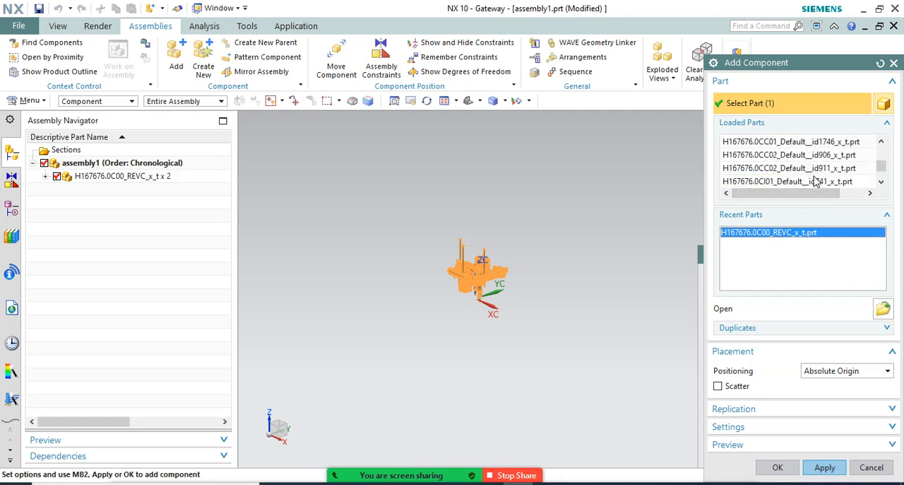
scroll(816, 181, down, 5)
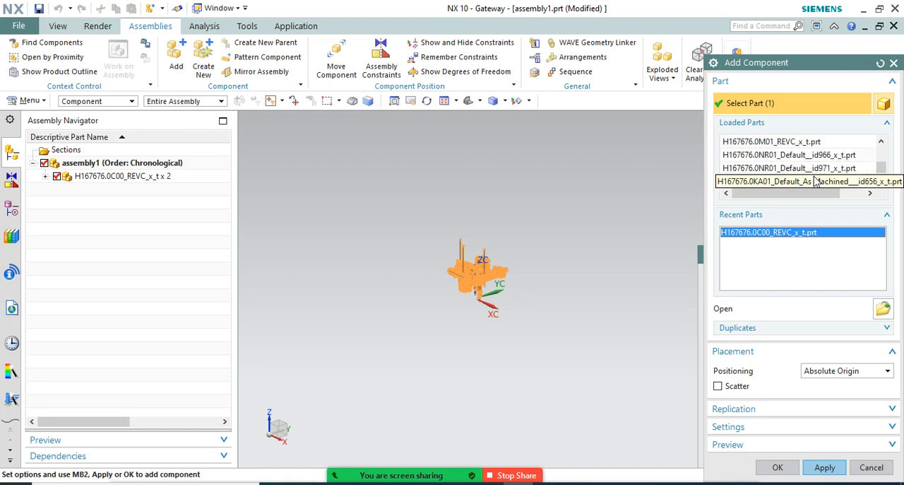
scroll(816, 181, down, 4)
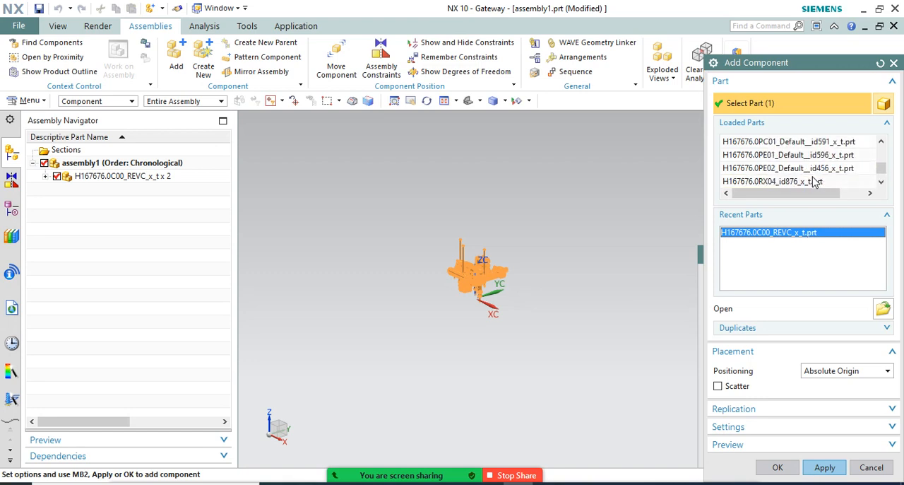
scroll(816, 182, down, 5)
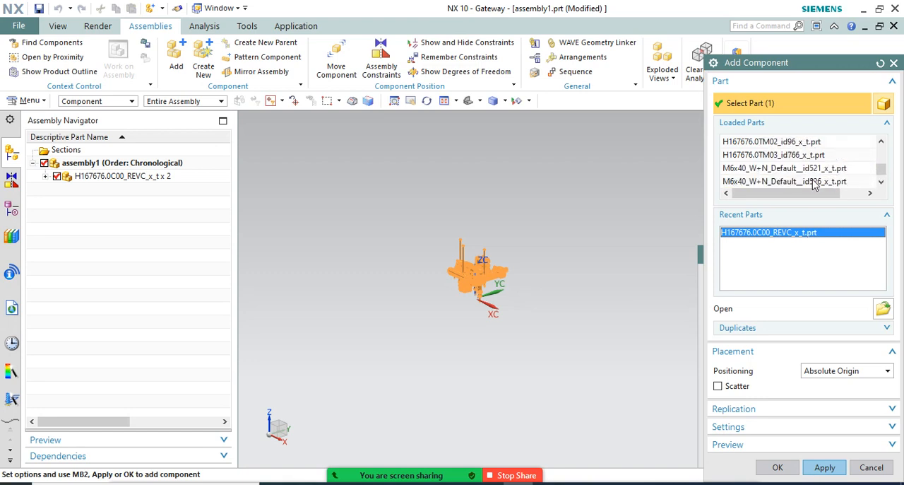
scroll(815, 185, down, 3)
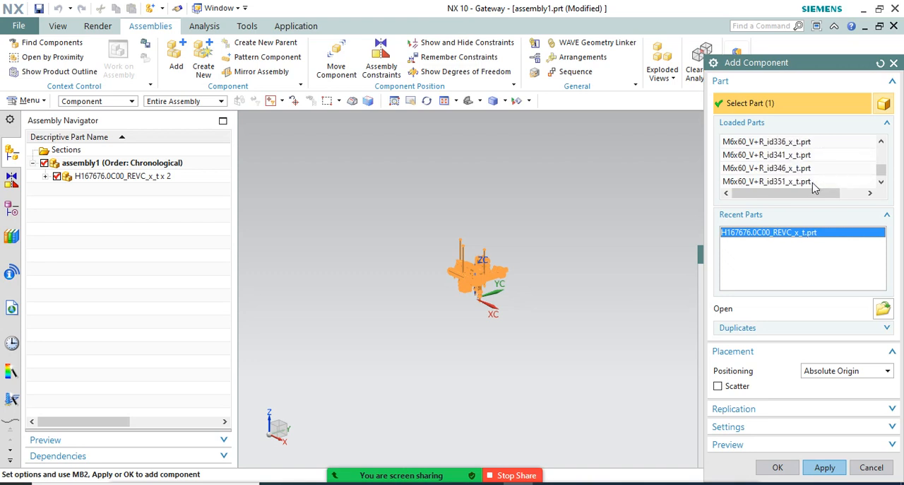
scroll(814, 187, down, 3)
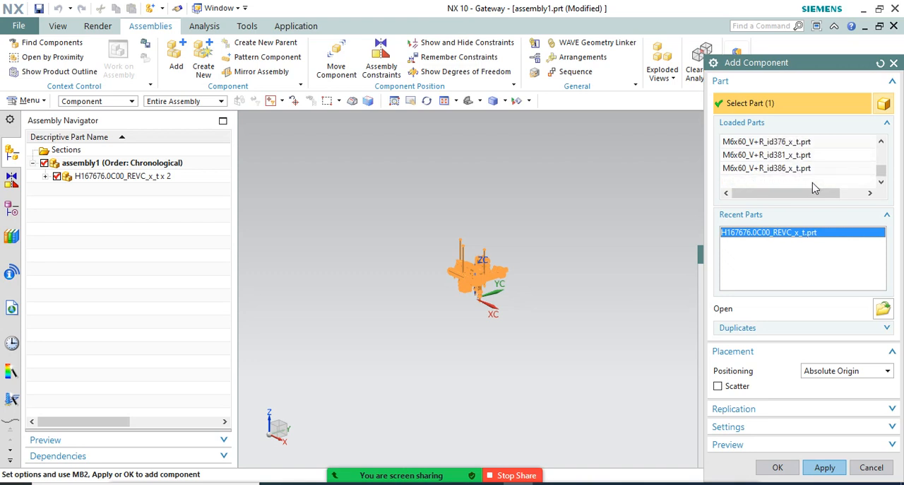
click(888, 315)
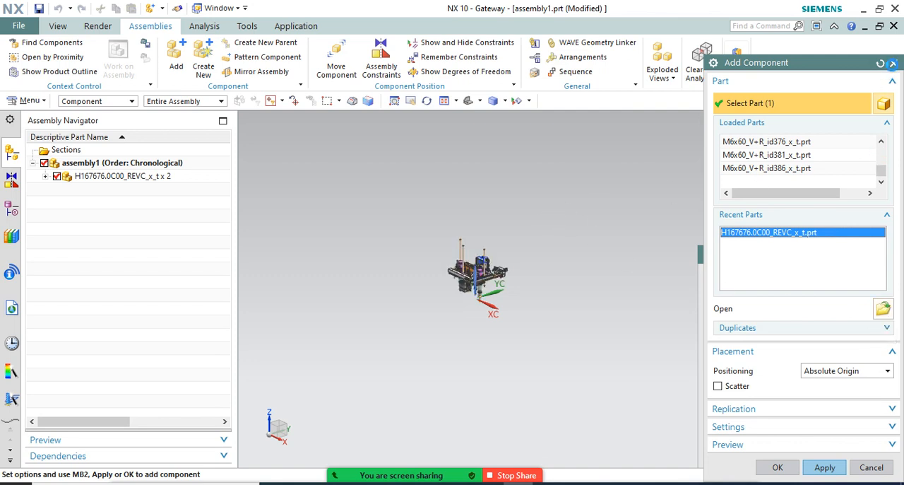
click(893, 63)
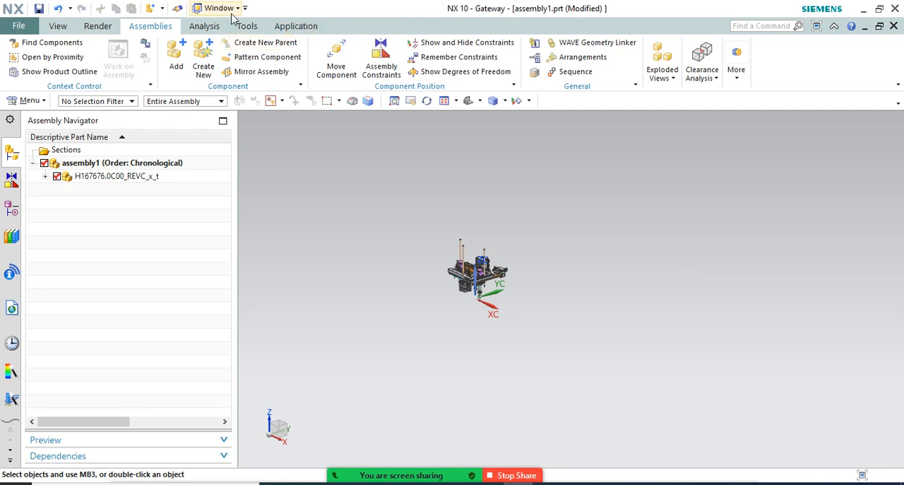
View the open H167676.0C00_REVC_x_t.prt assembly, then switch to H167676.0M01_REVC_x_t.prt
click(225, 9)
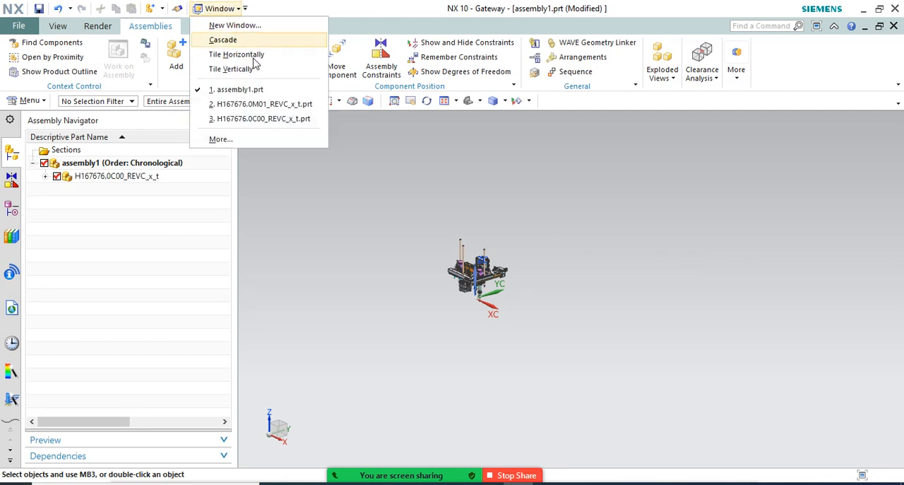
click(279, 120)
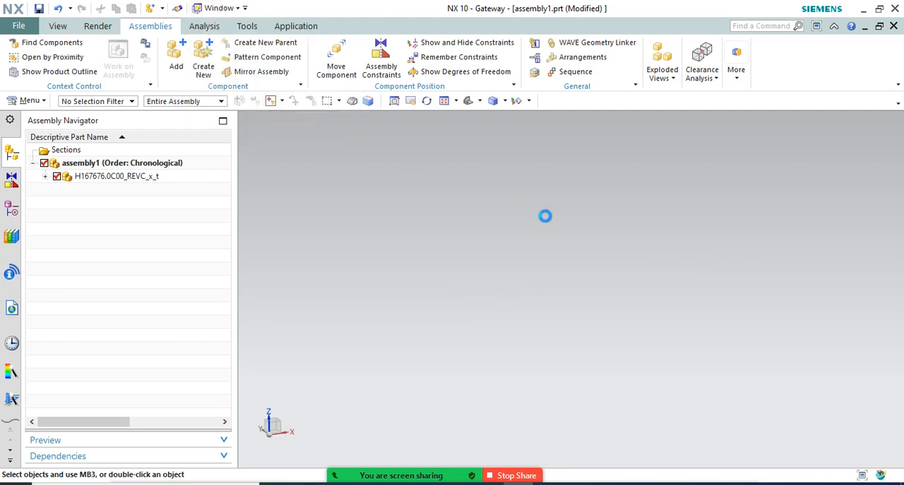
click(220, 8)
click(256, 104)
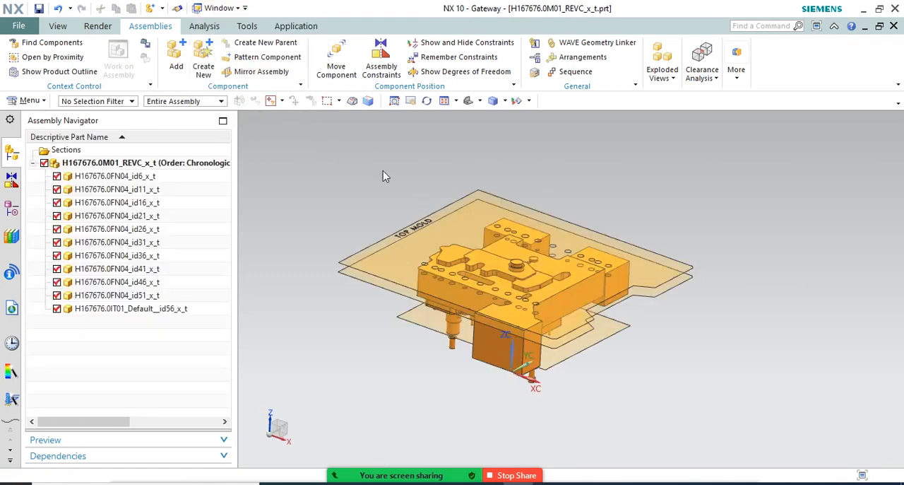
Copy the file name H167676.0M01_REVC from the X_T folder's Parasolid files, list its part files, and leave without opening one
click(21, 26)
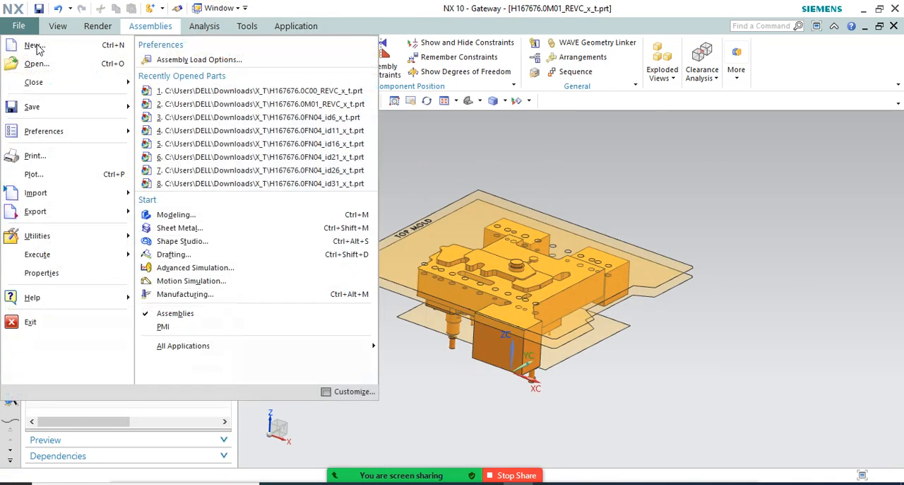
click(42, 63)
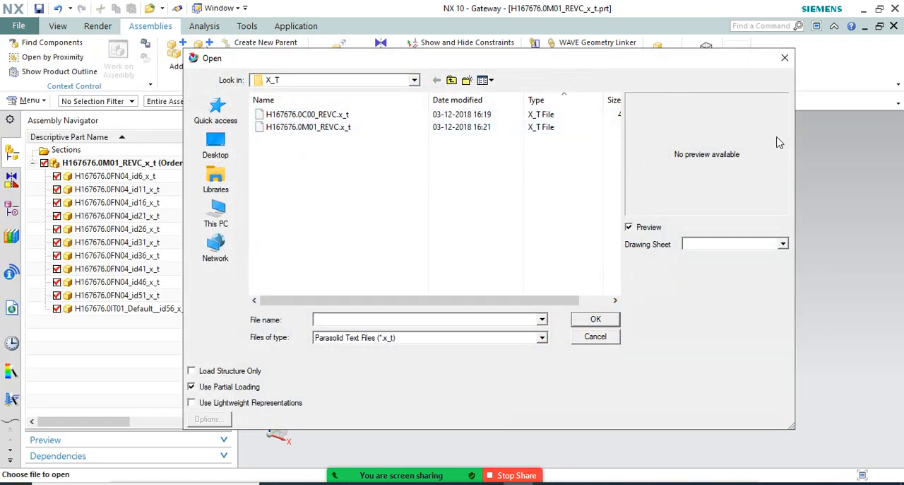
drag(795, 133, 860, 134)
click(323, 131)
click(324, 130)
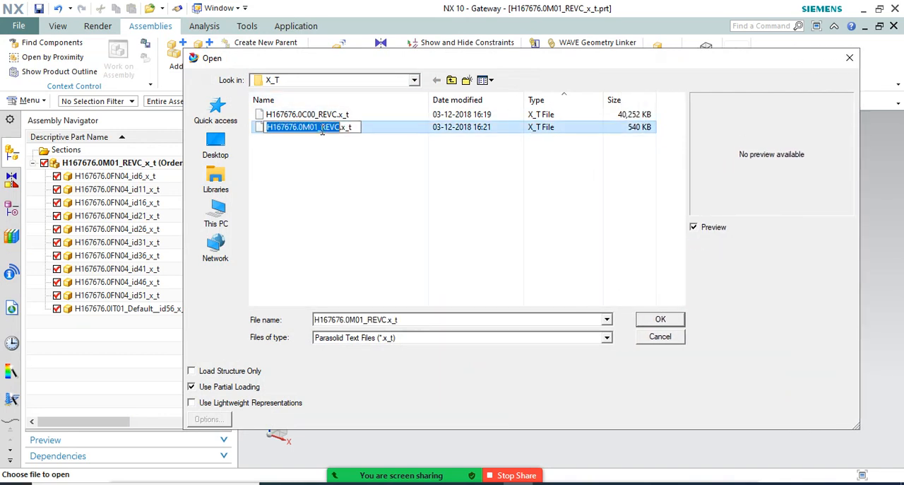
right_click(323, 130)
click(353, 173)
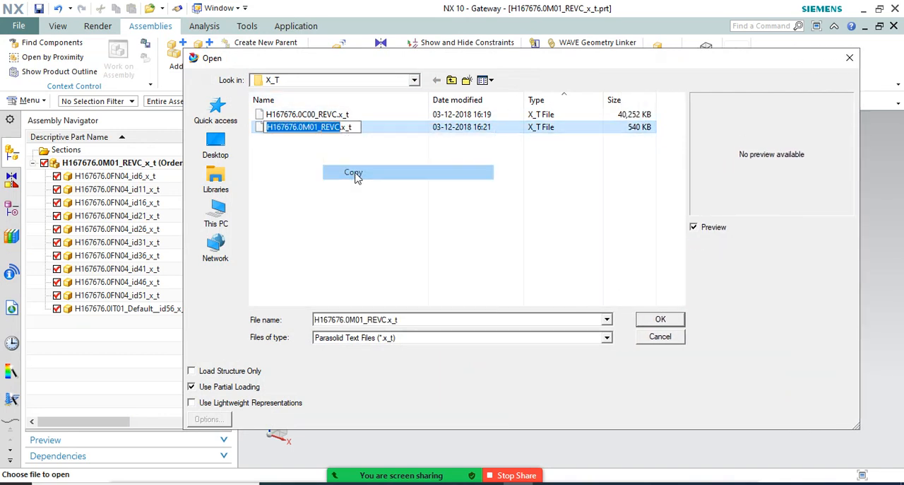
click(602, 338)
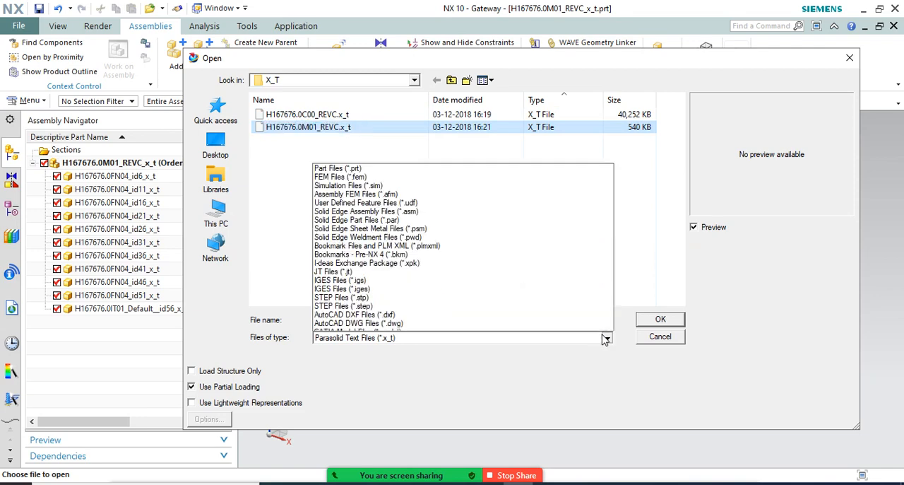
click(367, 85)
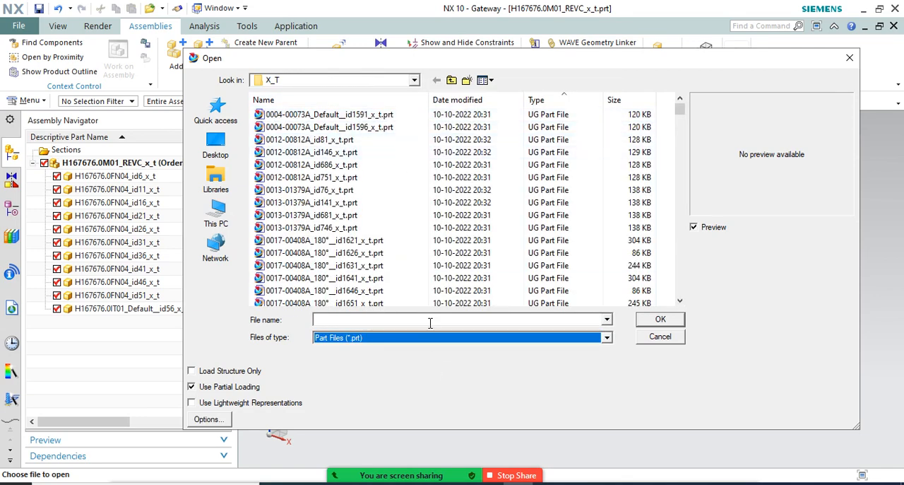
click(668, 339)
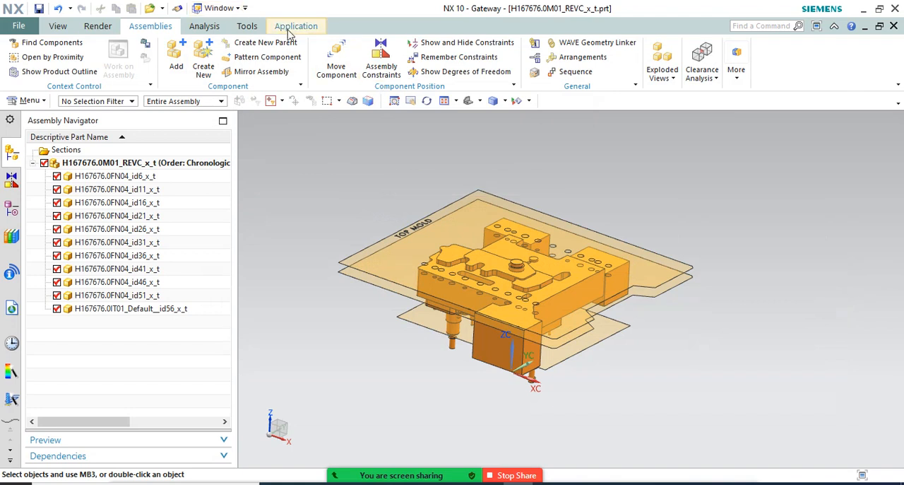
Switch to the open assembly1.prt containing the H167676.0C00_REVC_x_t component
click(225, 7)
click(242, 88)
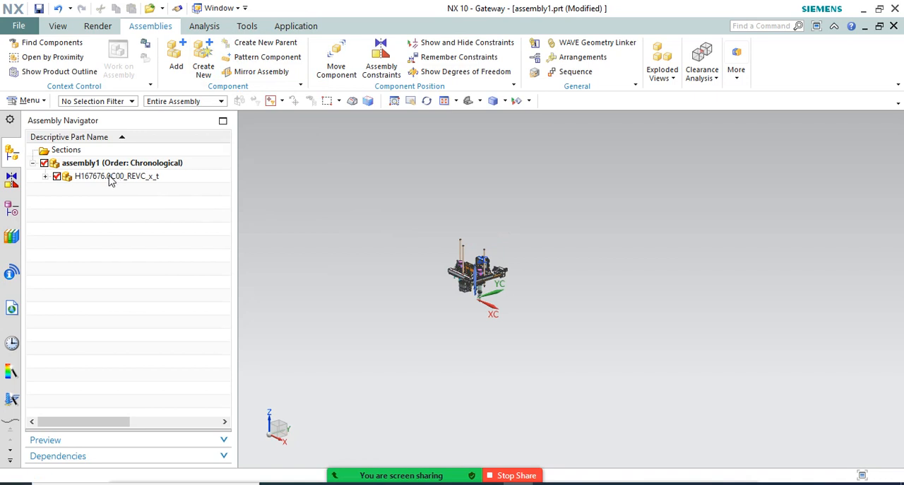
click(109, 177)
click(434, 275)
scroll(430, 275, up, 2)
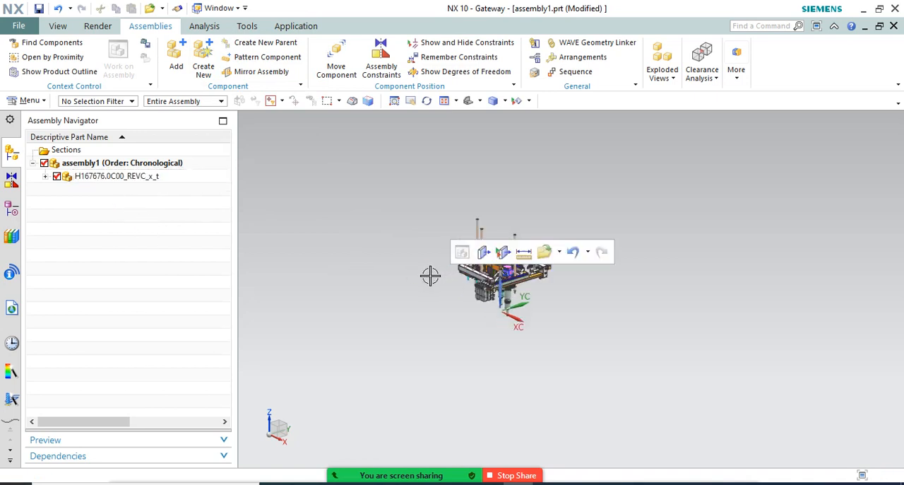
Start adding a component from disk and filter the X_T folder's files by the name *H167676.0M01_REVC*
click(176, 60)
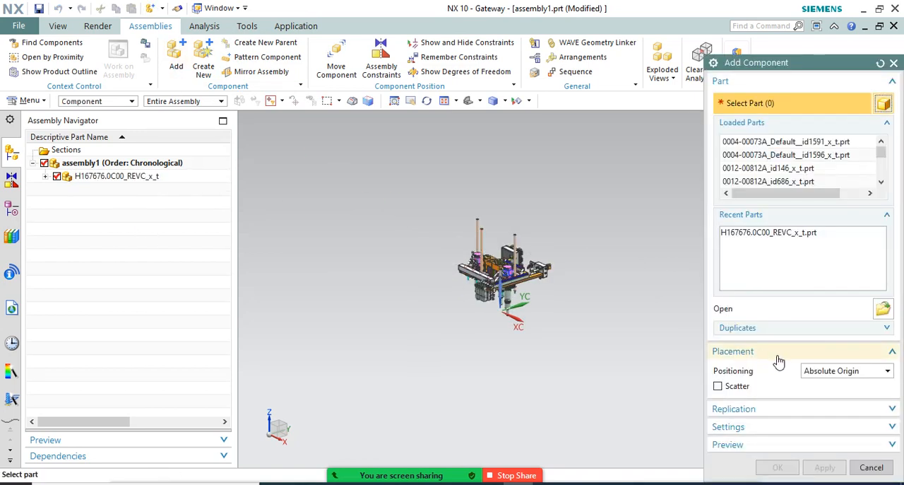
click(884, 307)
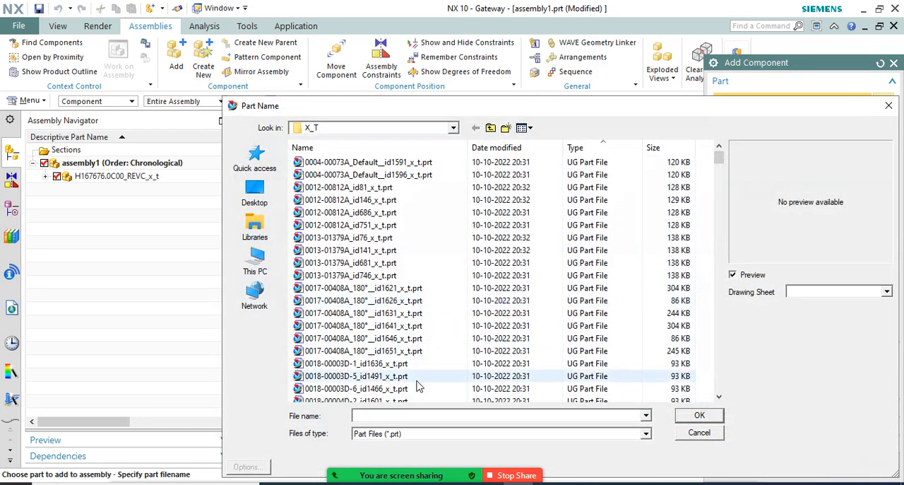
text(*)
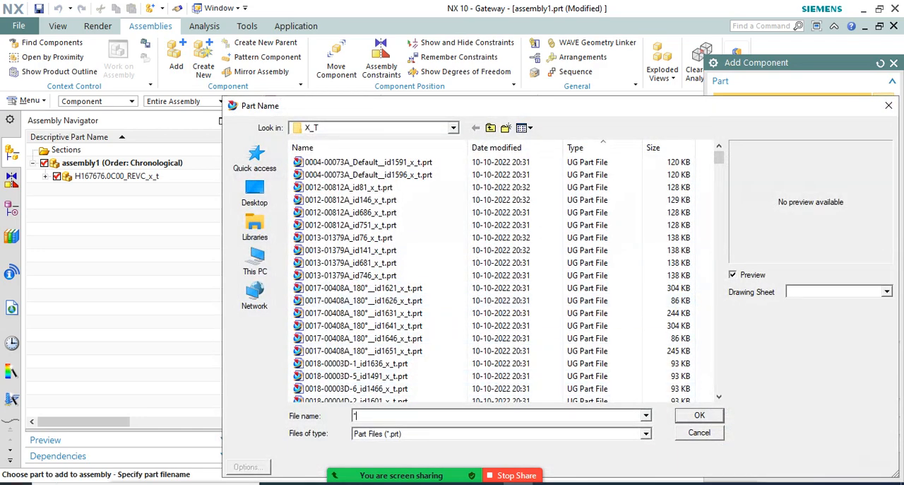
key(ctrl+v)
text(*)
key(Return)
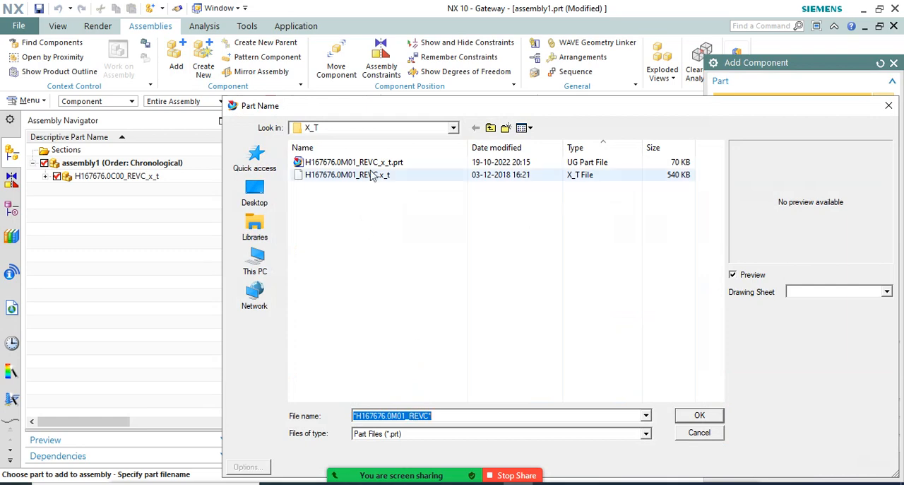
Add H167676.0M01_REVC_x_t.prt to the assembly as a component positioned at the absolute origin
click(349, 161)
click(701, 417)
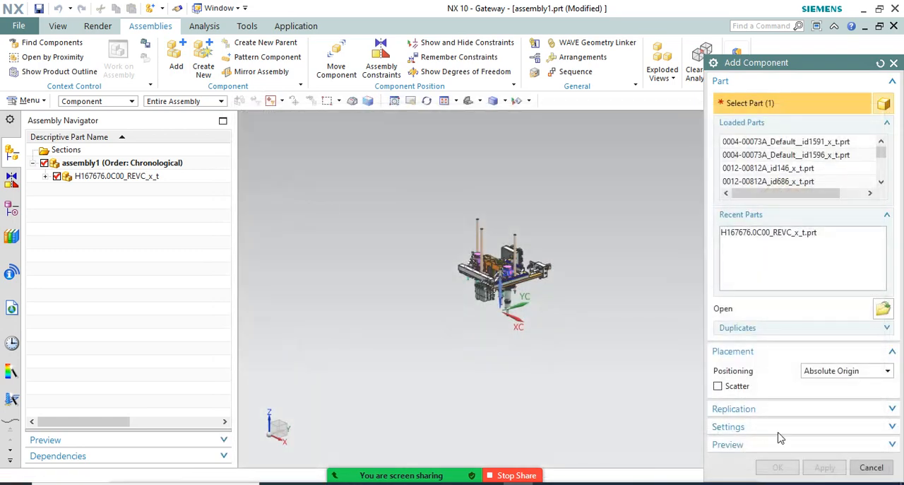
click(778, 468)
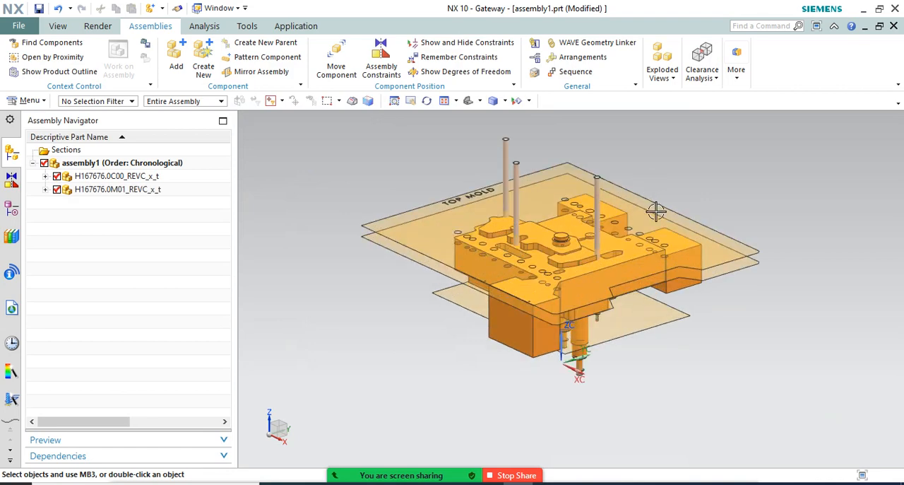
Hide the H167676.0M01_REVC_x_t component to compare it with H167676.0C00_REVC_x_t, and show it again
middle_drag(735, 360, 749, 334)
key(F8)
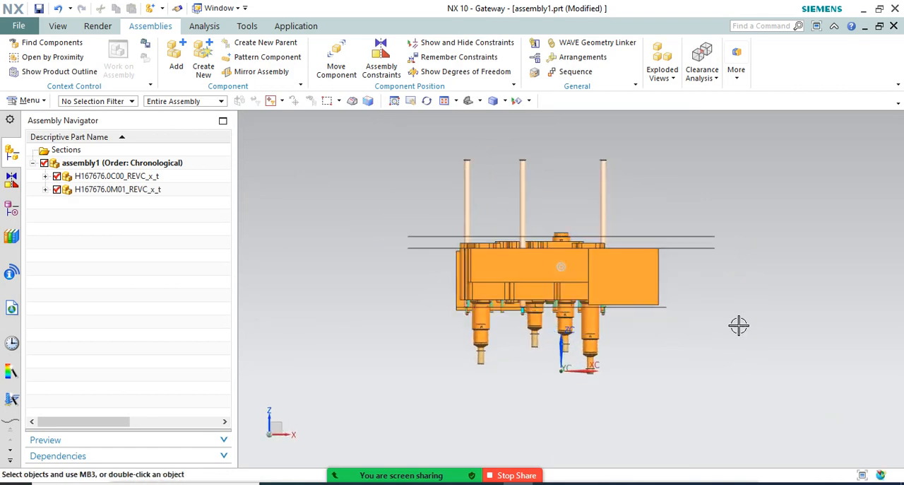
middle_drag(501, 360, 501, 212)
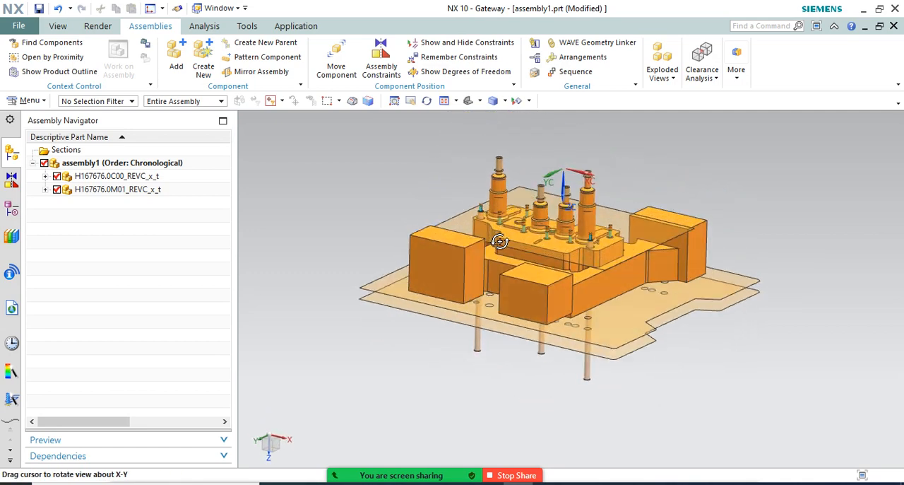
scroll(502, 176, up, 3)
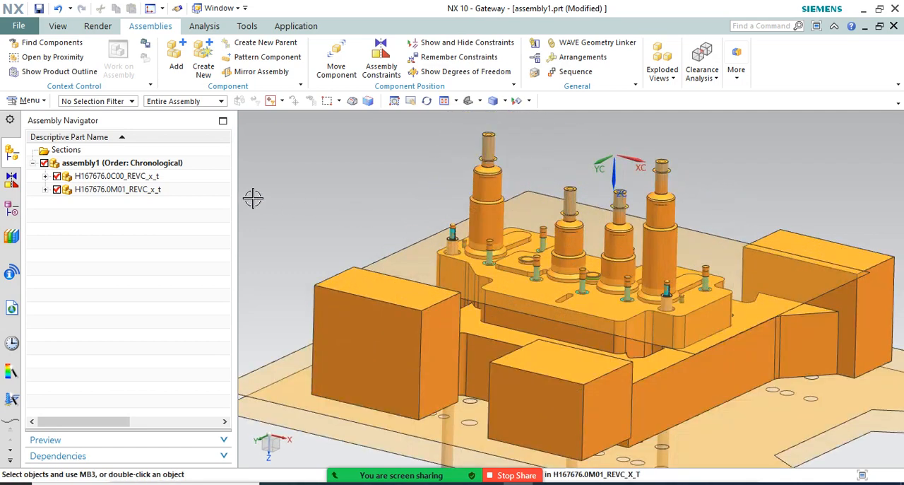
click(56, 189)
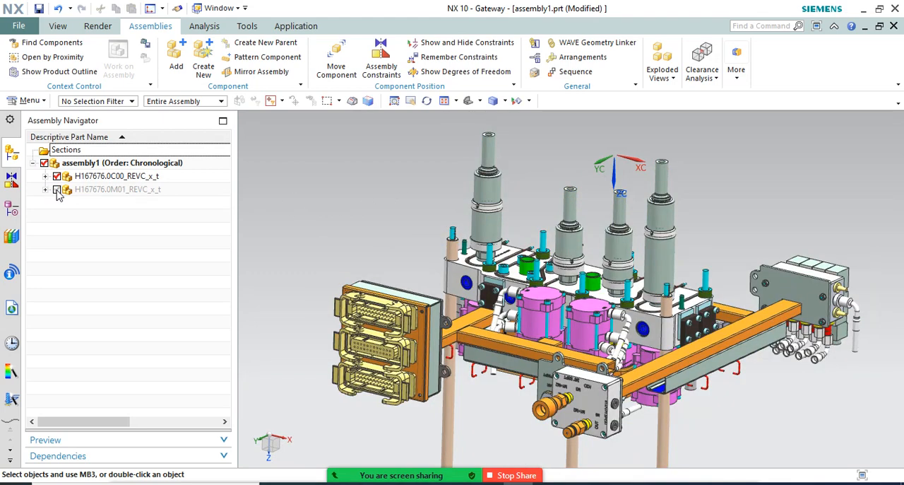
click(57, 189)
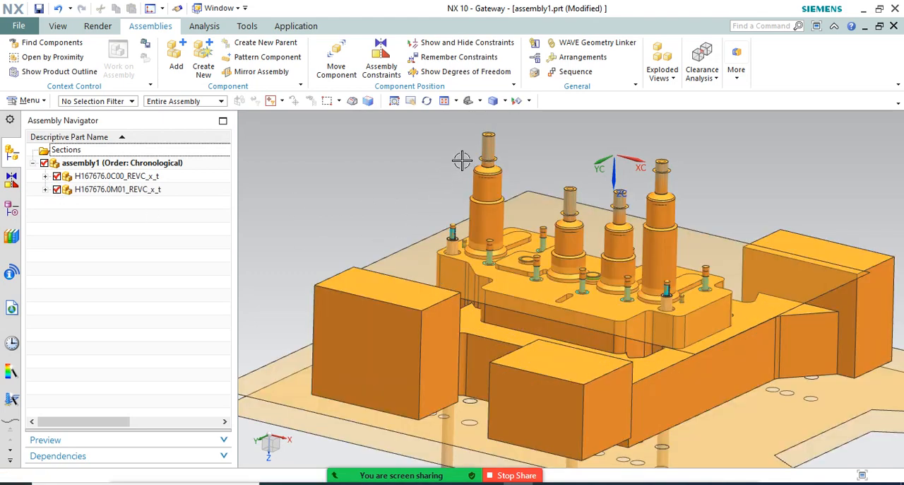
Examine how the two components overlap at the stepped nozzles, screws and pins on the assembly's underside
scroll(479, 133, up, 3)
scroll(537, 177, up, 3)
scroll(555, 194, up, 2)
scroll(485, 166, down, 6)
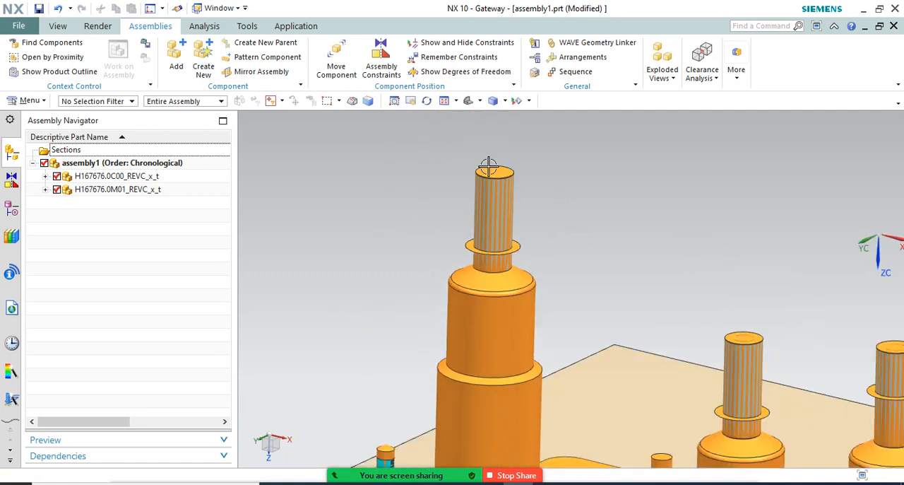
mouse_move(558, 190)
middle_down()
mouse_move(581, 202)
mouse_move(568, 190)
middle_up()
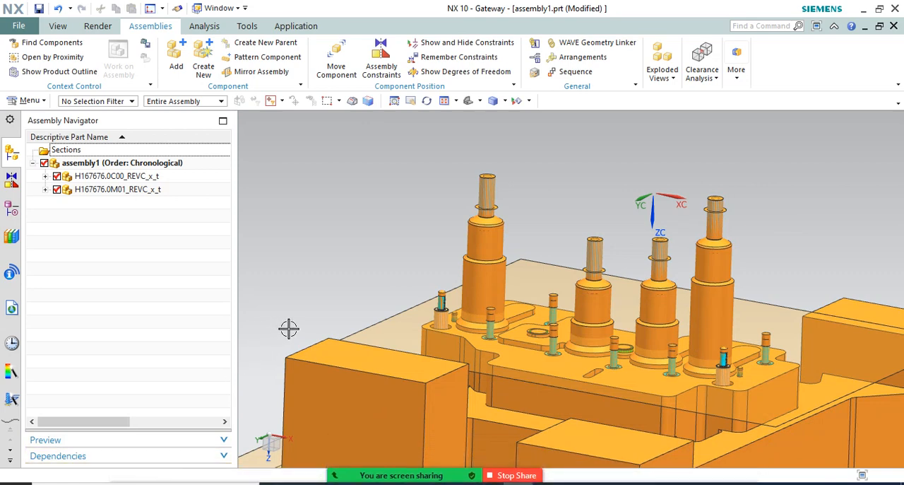
scroll(421, 193, down, 2)
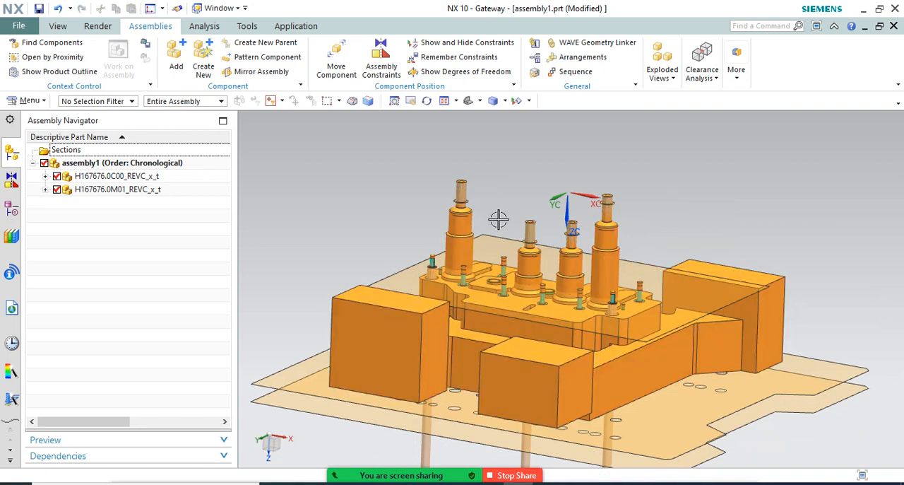
middle_drag(498, 219, 248, 192)
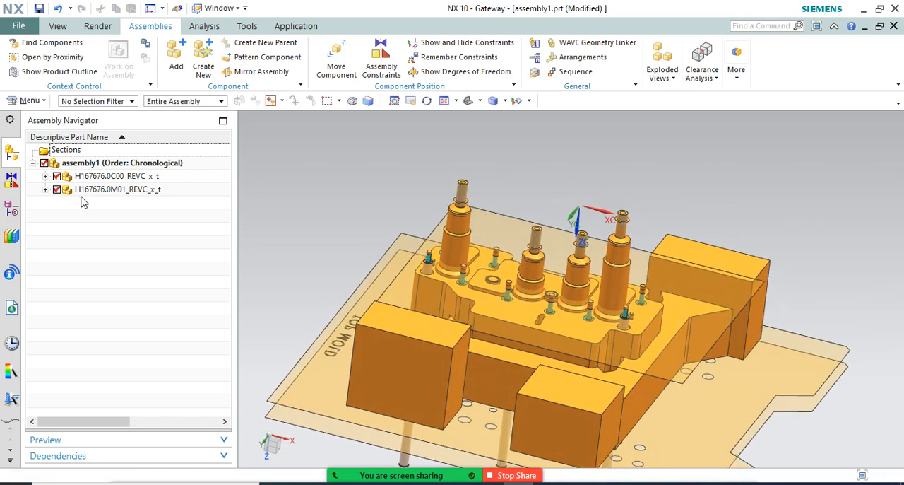
scroll(553, 318, up, 6)
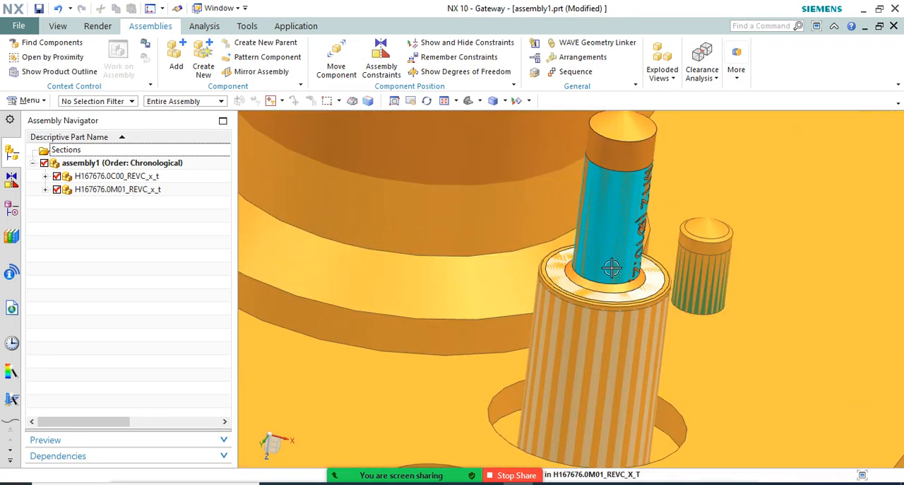
scroll(623, 280, down, 6)
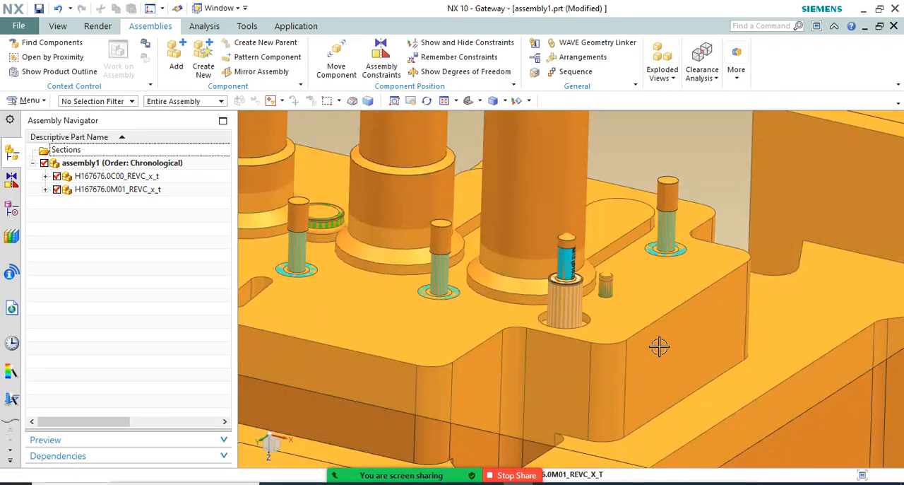
scroll(662, 346, down, 6)
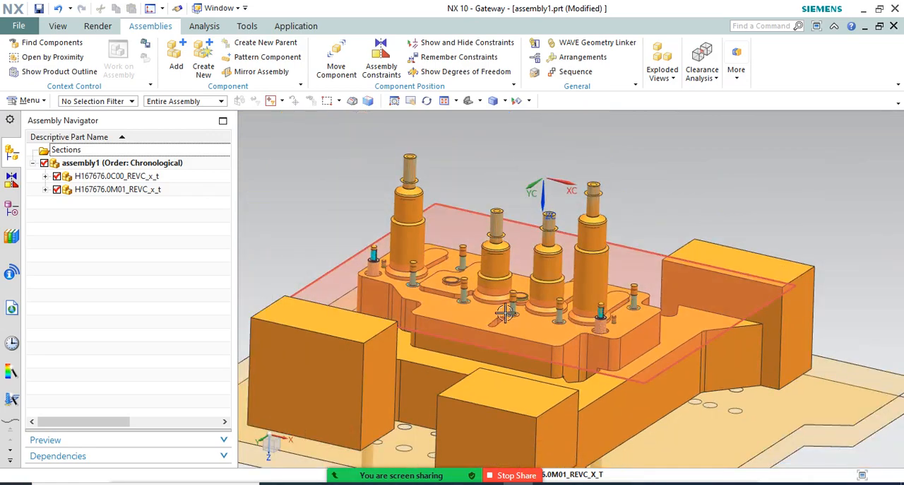
scroll(501, 319, up, 2)
Examine the alignment of the plates, long rods and nozzles in the combined assembly from the front and from above
middle_drag(501, 319, 545, 429)
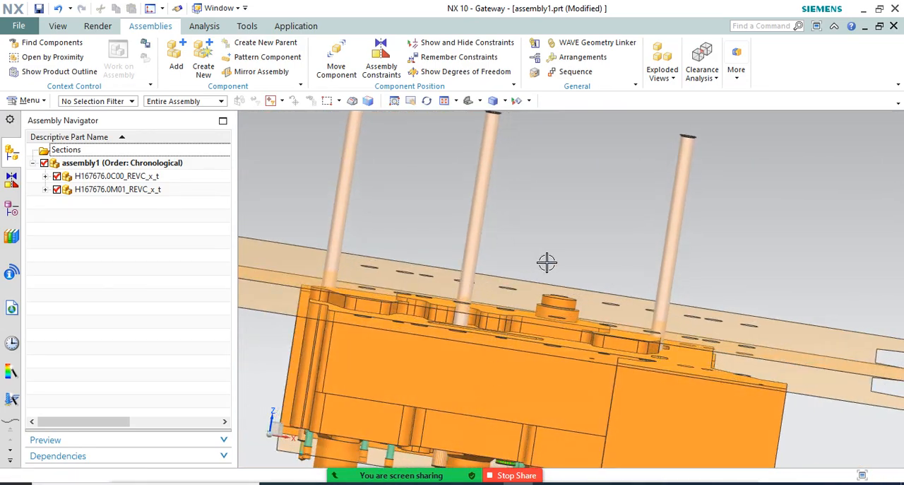
scroll(614, 375, down, 3)
scroll(429, 300, up, 3)
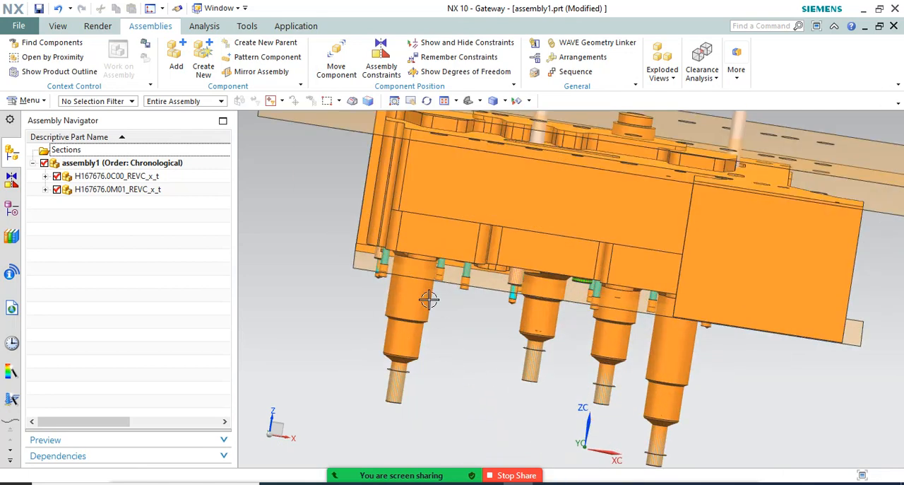
scroll(452, 356, down, 4)
middle_drag(452, 355, 468, 258)
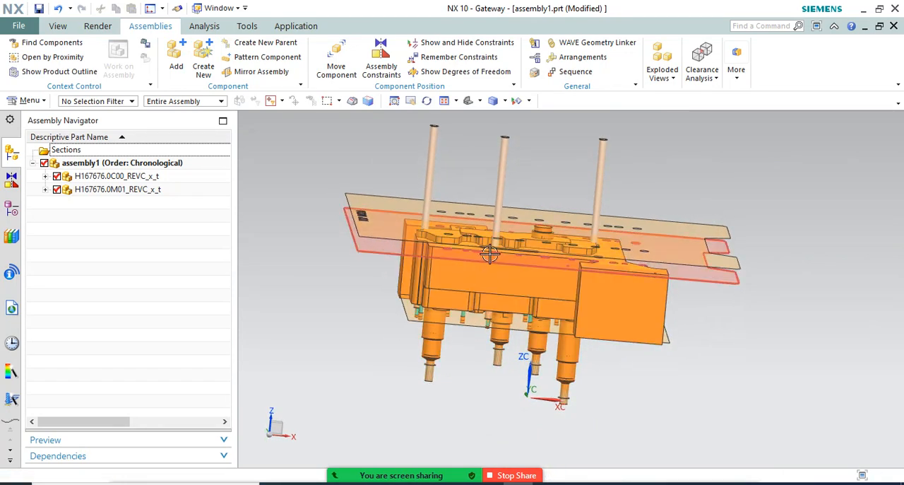
middle_drag(678, 269, 677, 310)
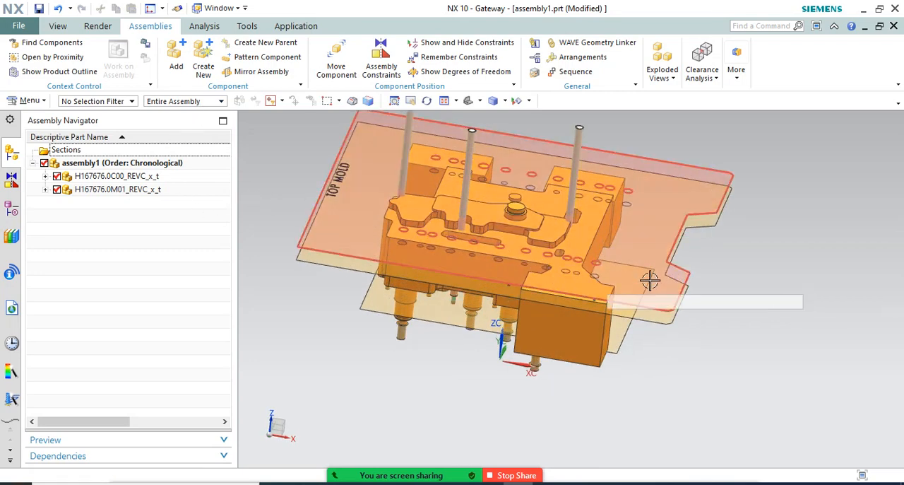
right_click(721, 327)
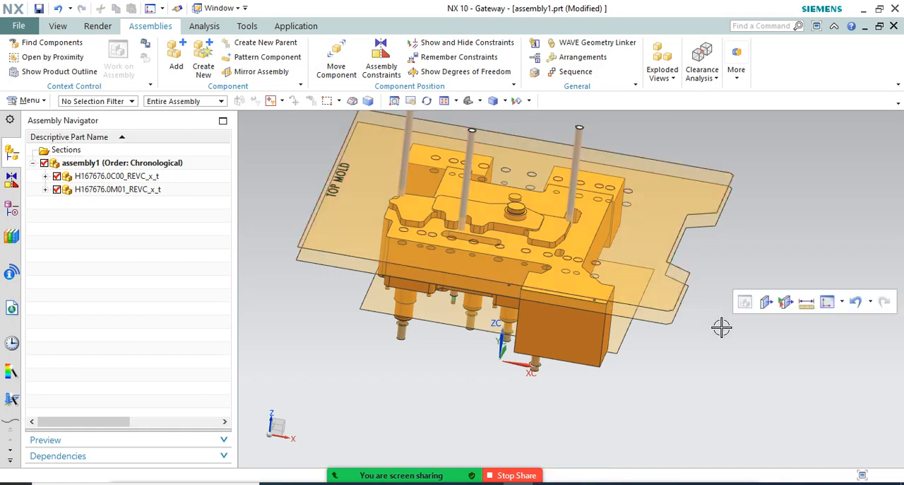
key(ctrl+alt+f)
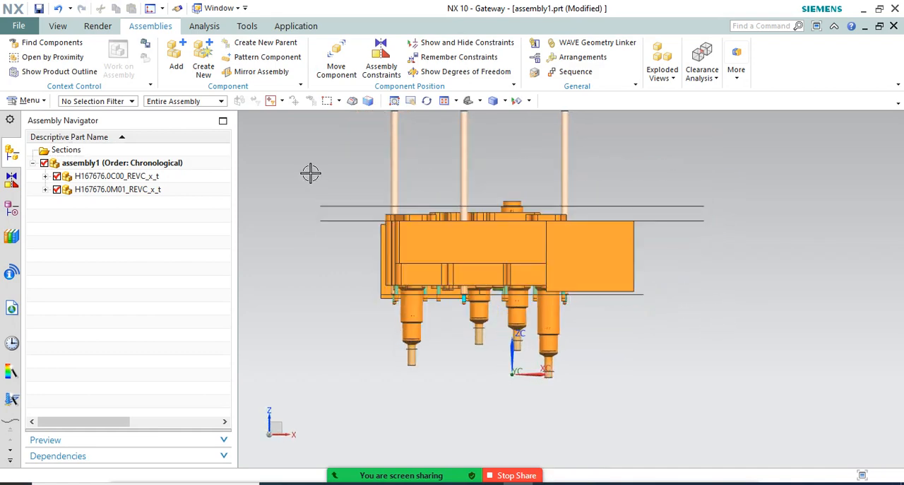
scroll(336, 193, up, 2)
scroll(387, 210, down, 2)
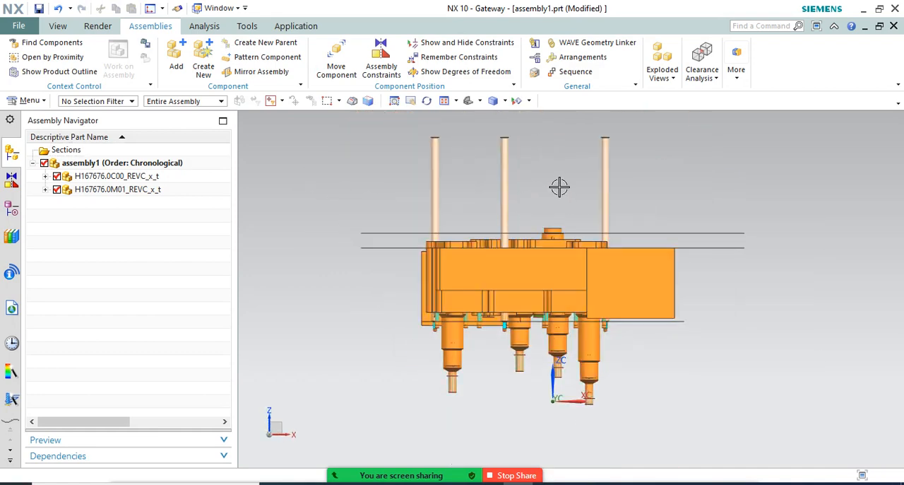
mouse_move(554, 173)
middle_down()
mouse_move(542, 178)
mouse_move(551, 186)
mouse_move(543, 168)
mouse_move(547, 183)
middle_up()
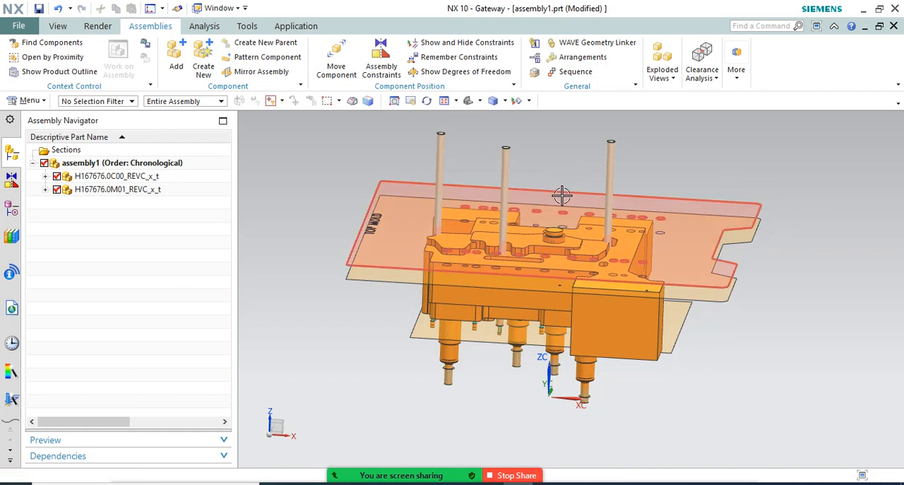
Create a new empty component from the Model template in millimetres, named MOLD TOP PLATE, in the assembly
key(F8)
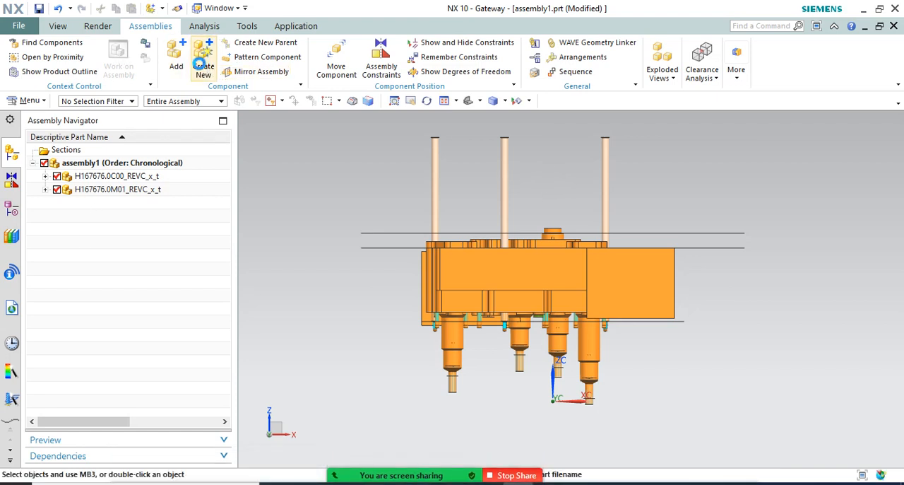
click(203, 58)
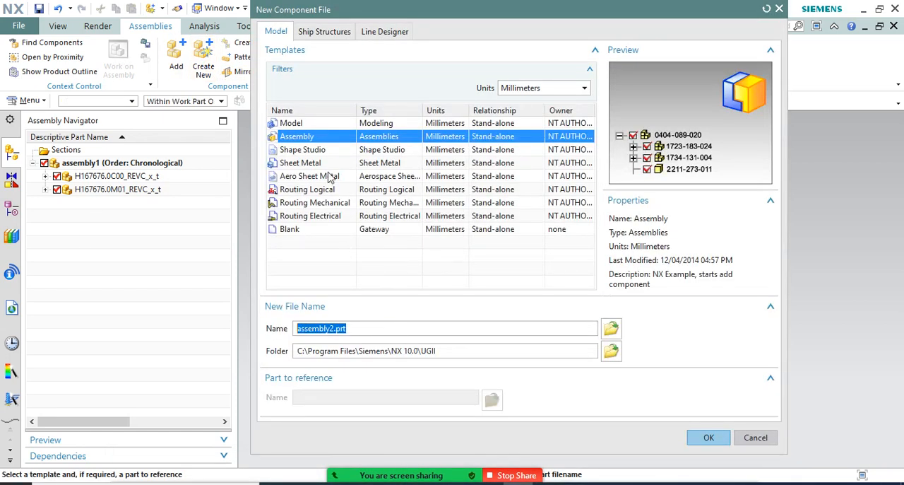
click(309, 124)
click(362, 317)
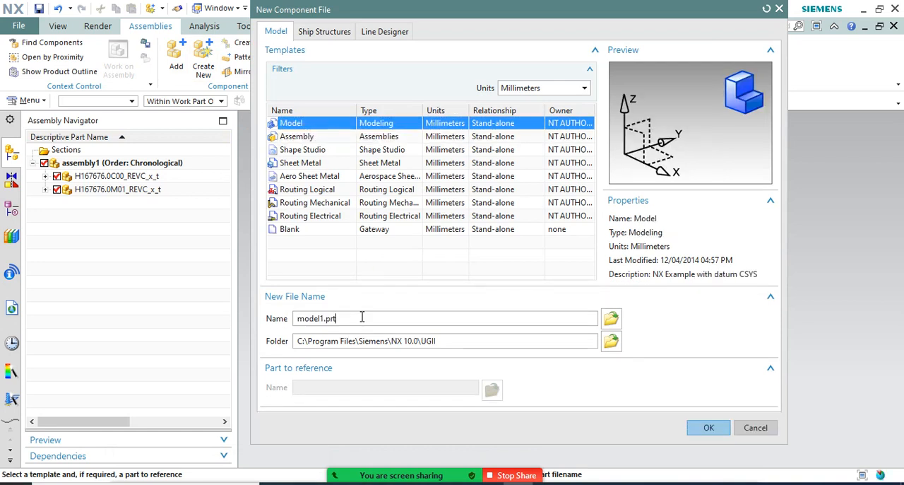
drag(361, 317, 265, 312)
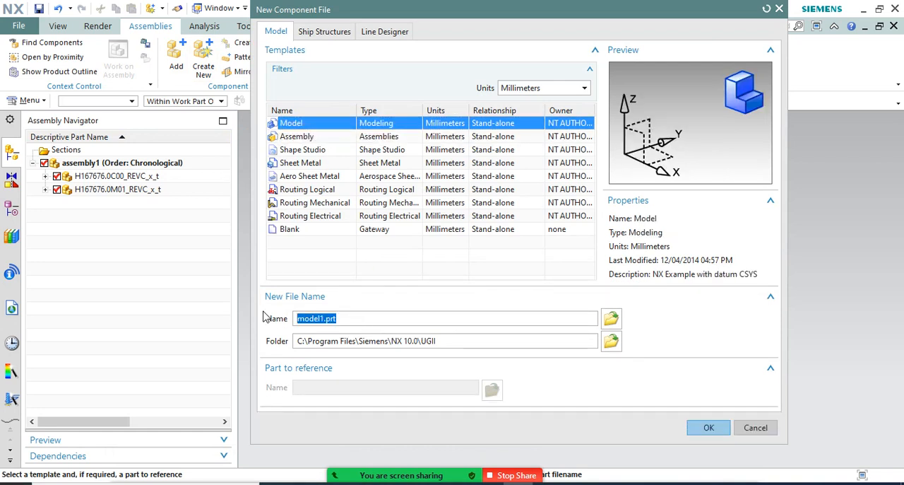
text(t)
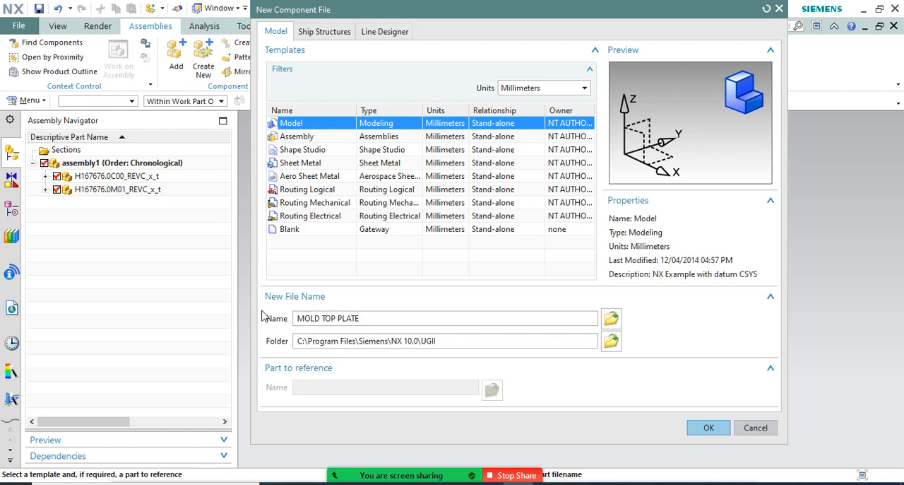
click(709, 427)
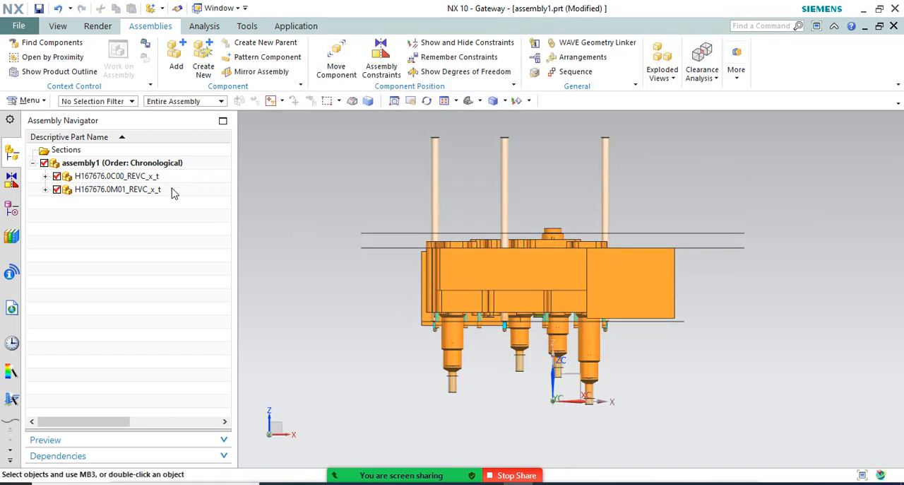
Create another empty component from the Model template, named MANIFOLD PLATE, without selecting any defining objects
click(176, 58)
click(203, 62)
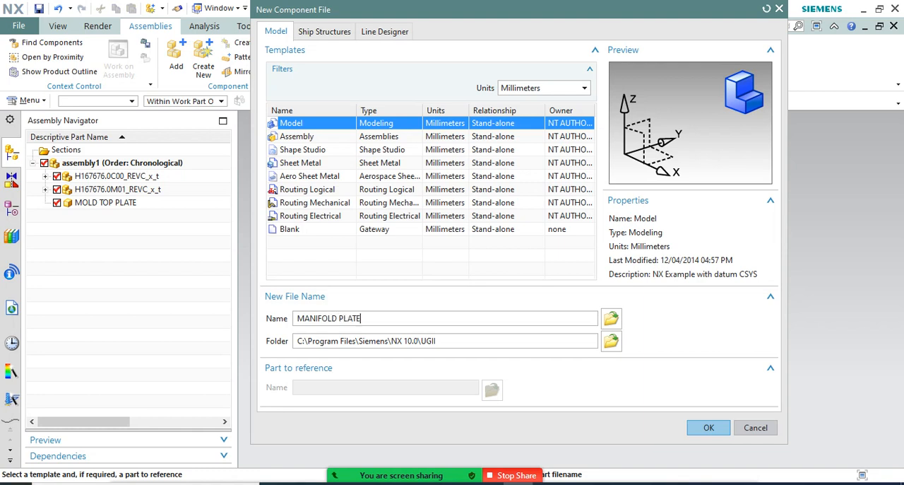
click(715, 433)
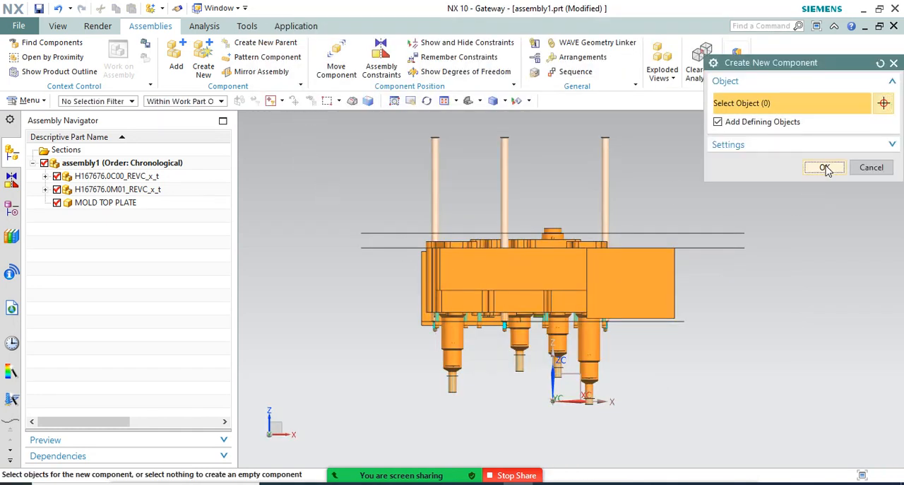
click(825, 168)
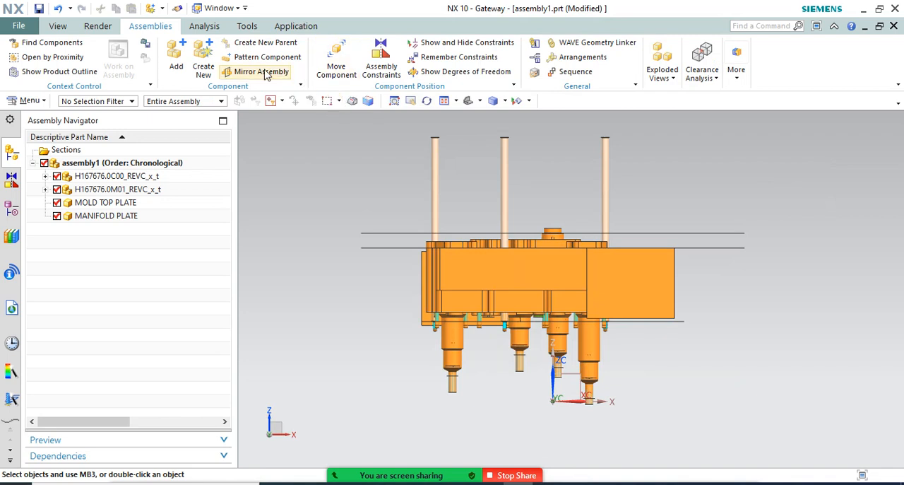
Start creating one more new component in assembly1 after MANIFOLD PLATE
click(203, 62)
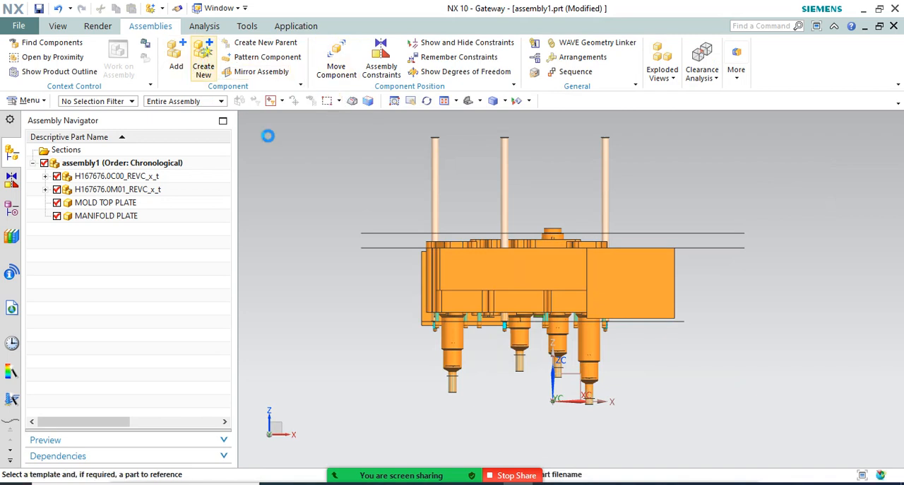
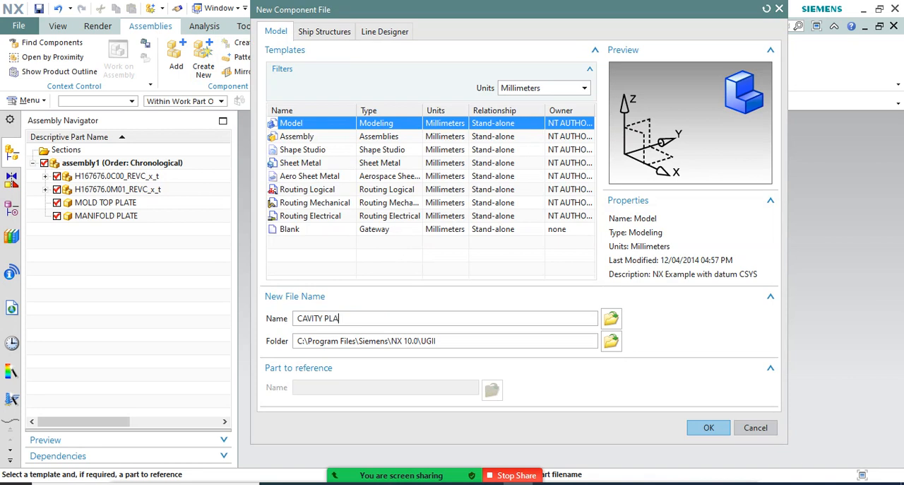
Create the empty component CAVITY PLATE from the Model template without defining objects, and make it the work part
click(709, 429)
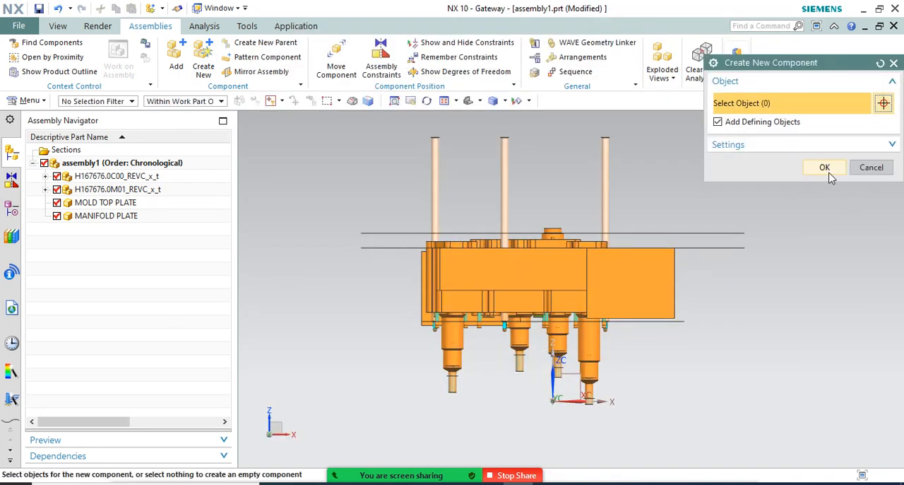
click(825, 168)
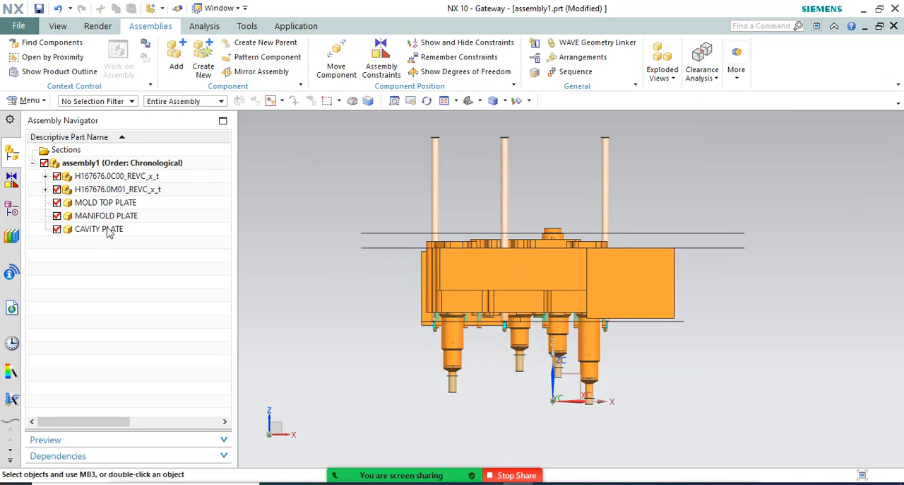
click(110, 232)
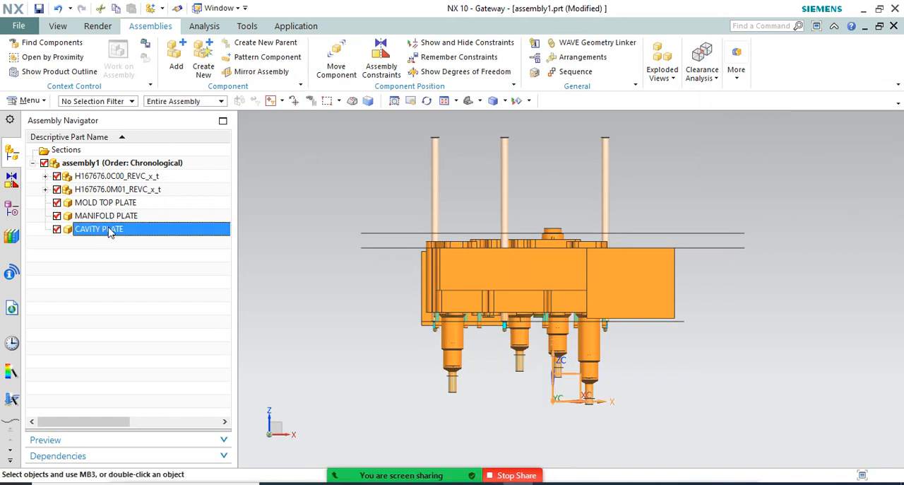
Hide the H167676.0C00_REVC_x_t assembly so only the H167676.0M01_REVC_x_t geometry is displayed, viewed from above
middle_drag(535, 176, 541, 212)
scroll(321, 205, down, 3)
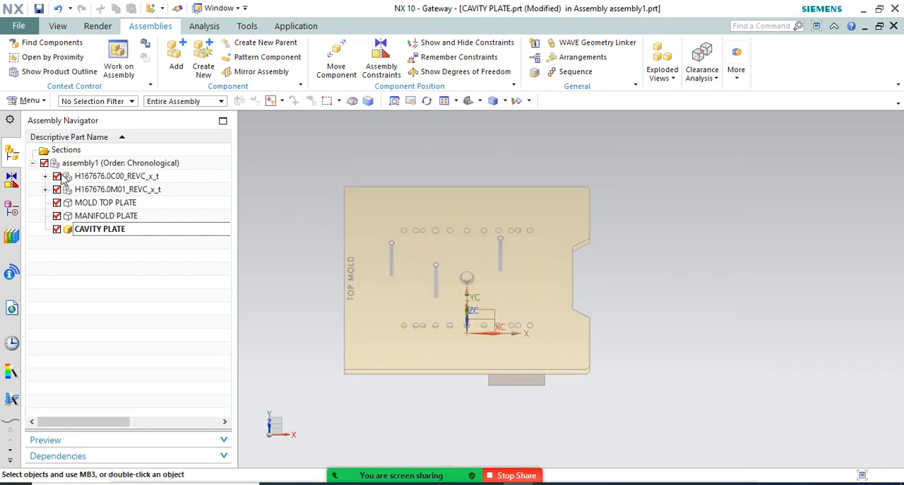
scroll(536, 202, down, 2)
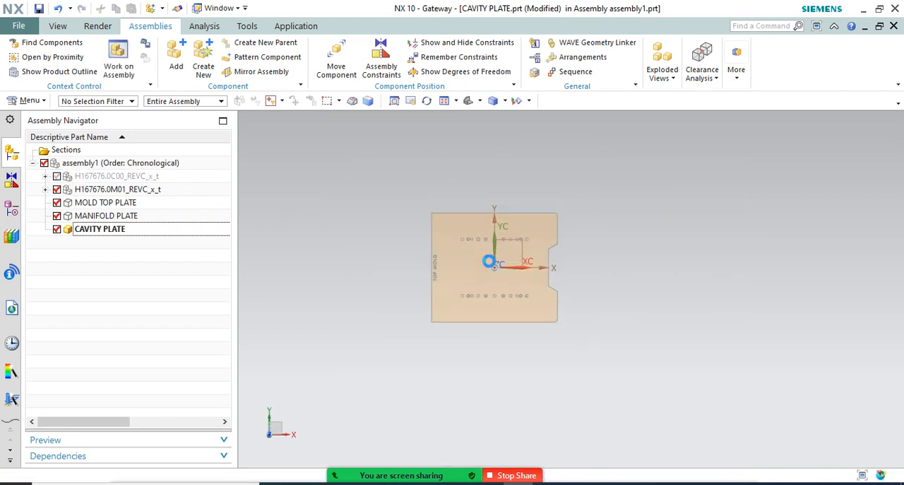
Switch CAVITY PLATE from Gateway to the Modeling application
click(59, 27)
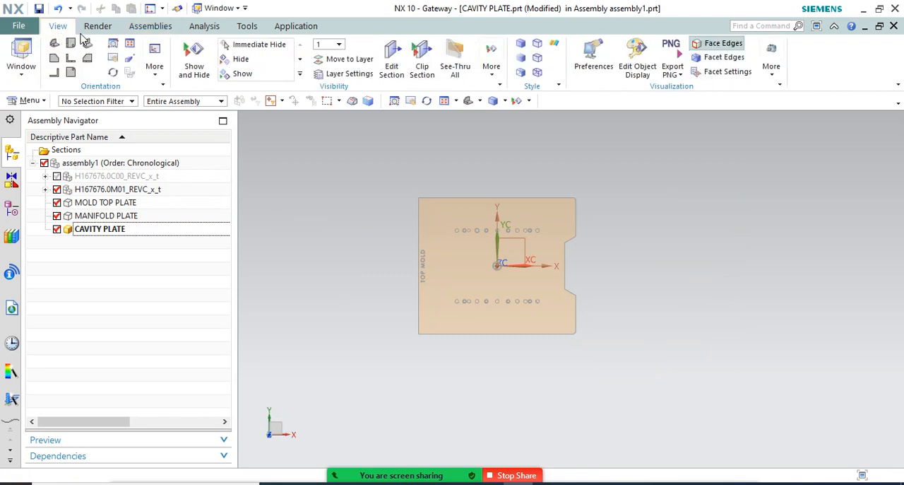
click(19, 25)
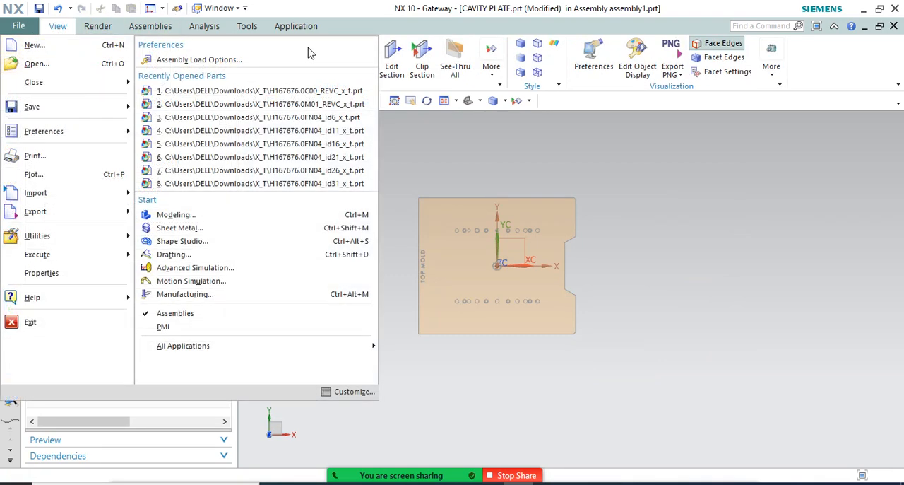
click(296, 26)
click(25, 63)
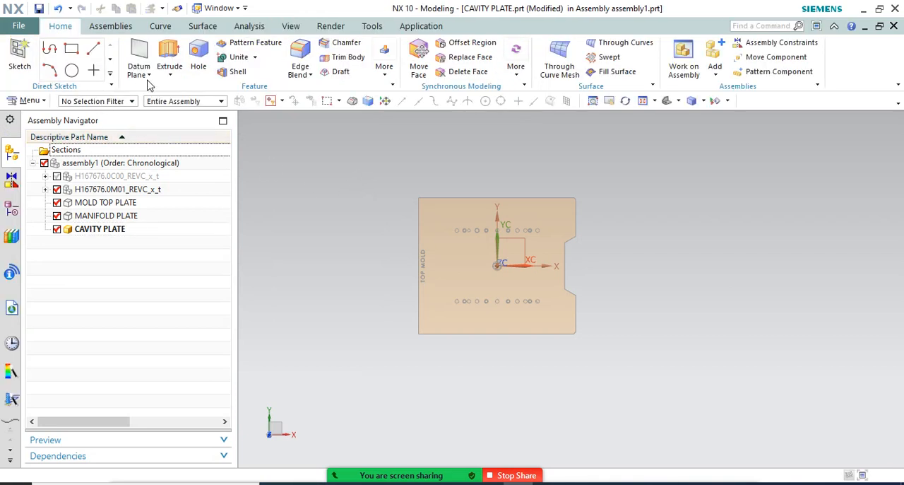
Start an Extrude in CAVITY PLATE and create its section sketch on the horizontal XY datum plane
click(169, 57)
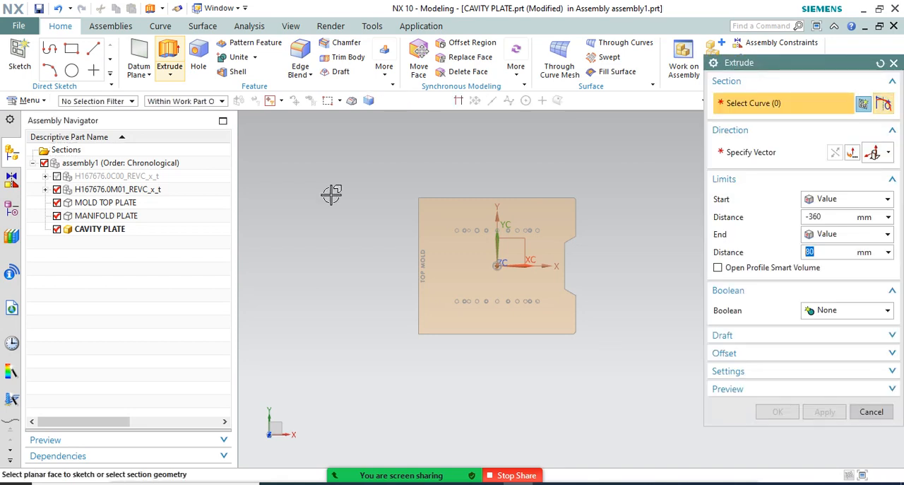
right_click(332, 196)
click(898, 130)
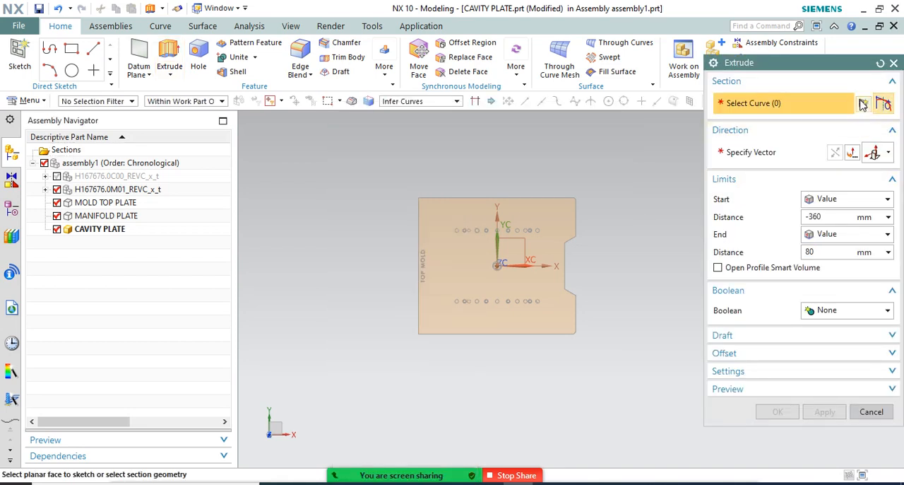
click(863, 104)
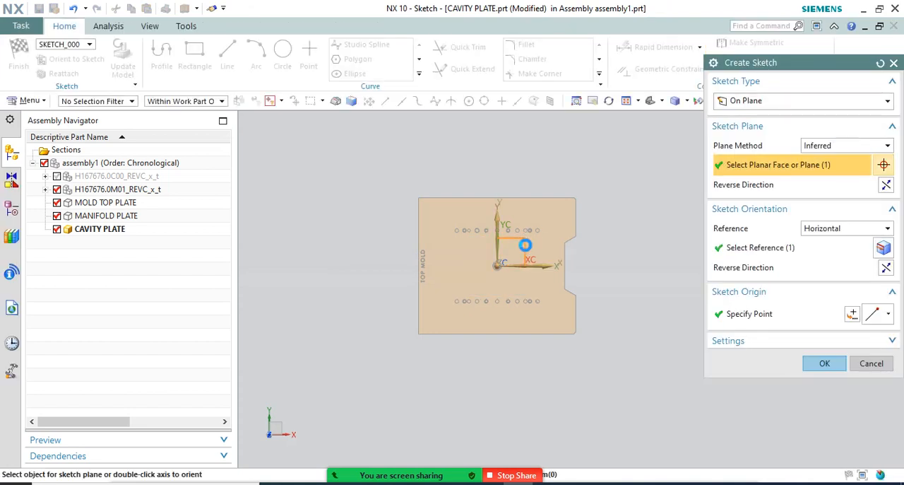
click(818, 363)
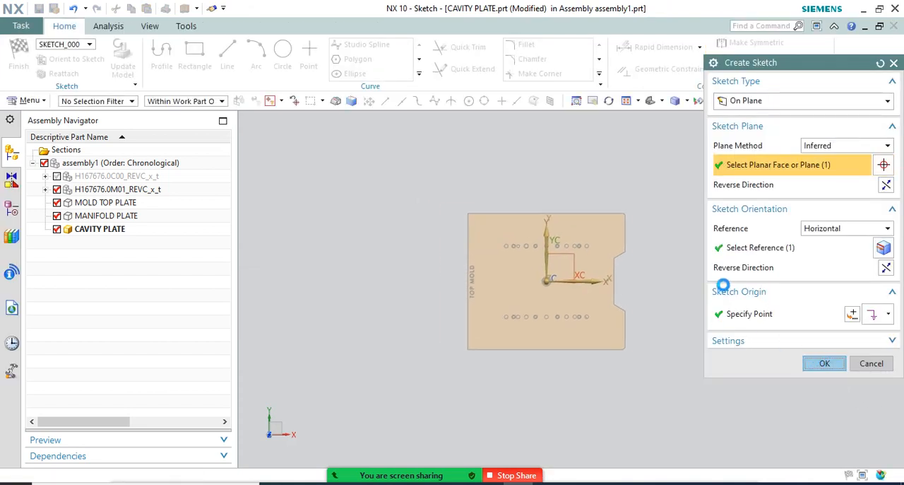
key(Escape)
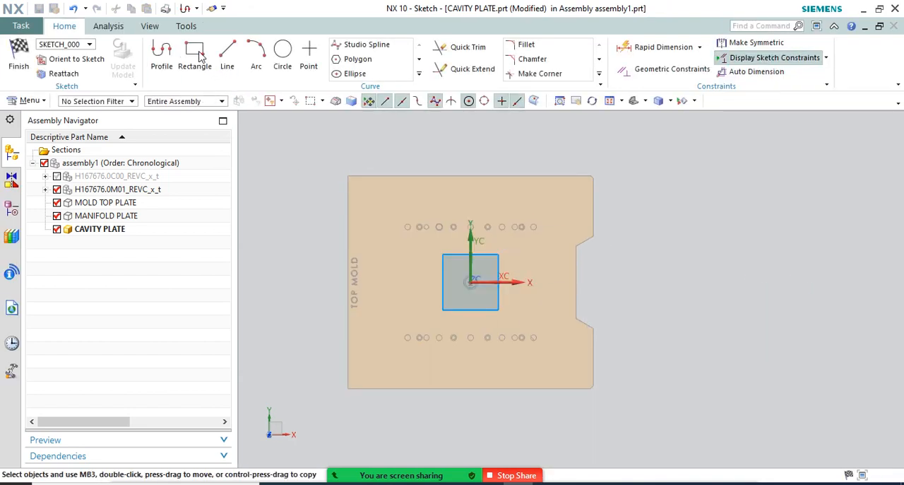
Sketch a rectangle centred on the origin, about 1043 by 904 mm, snapping to the TOP MOLD plate's outline with Entire Assembly selection scope
click(195, 55)
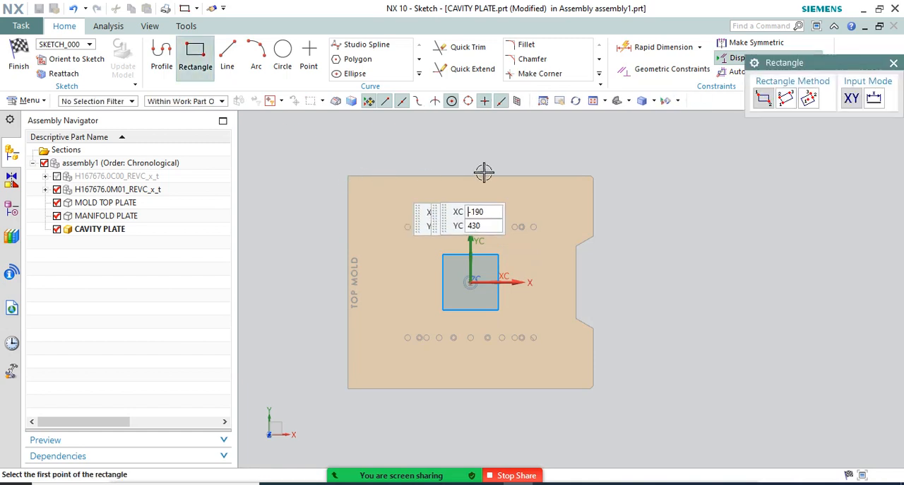
click(808, 98)
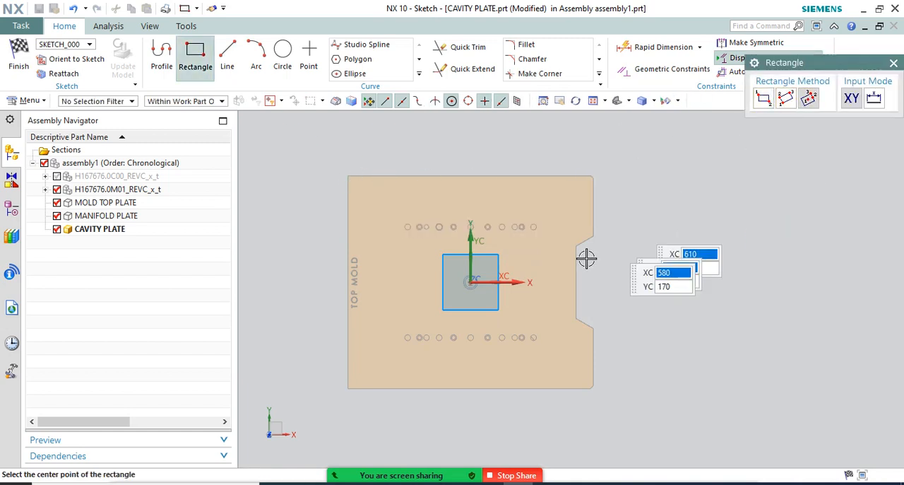
click(471, 281)
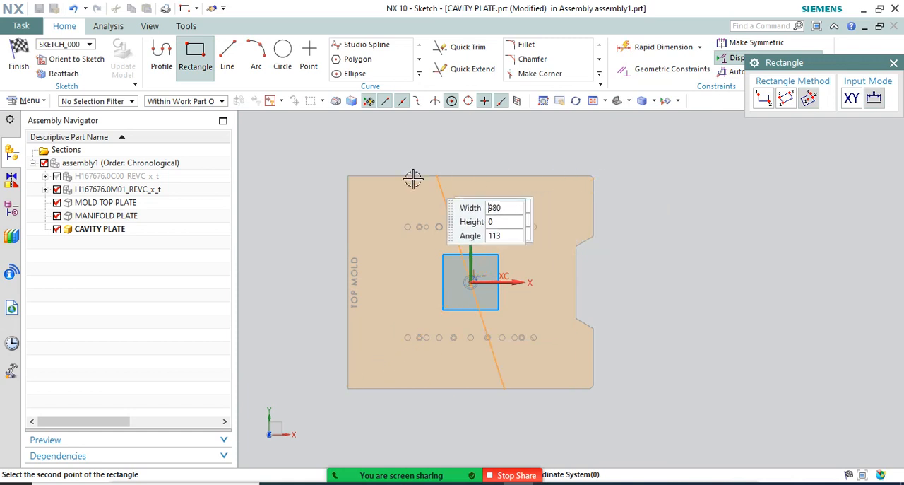
scroll(339, 289, up, 4)
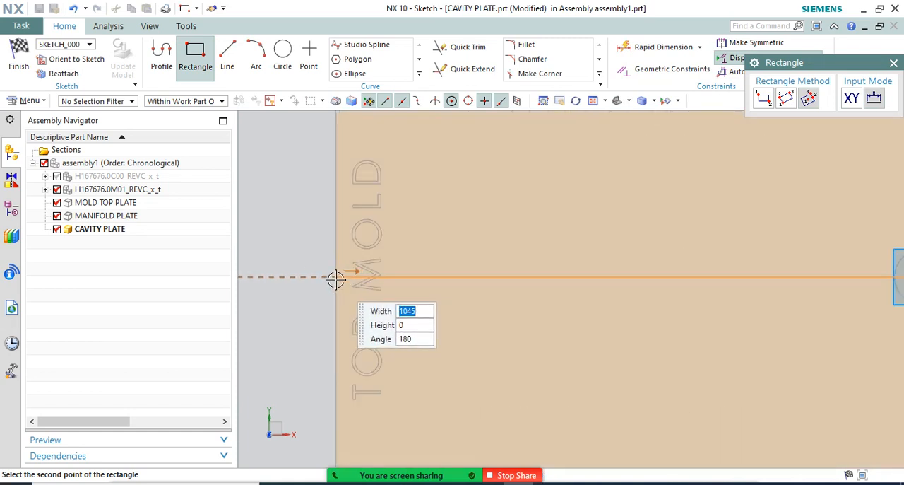
click(201, 103)
click(200, 114)
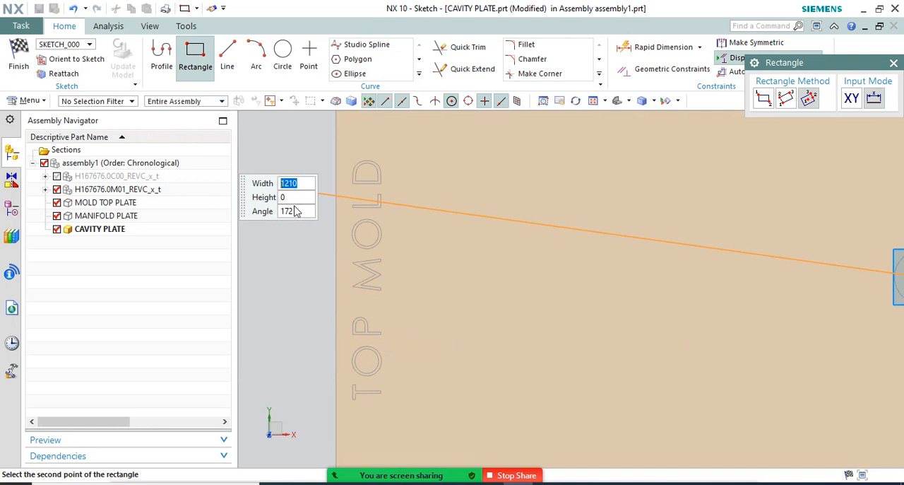
click(339, 275)
scroll(346, 290, down, 3)
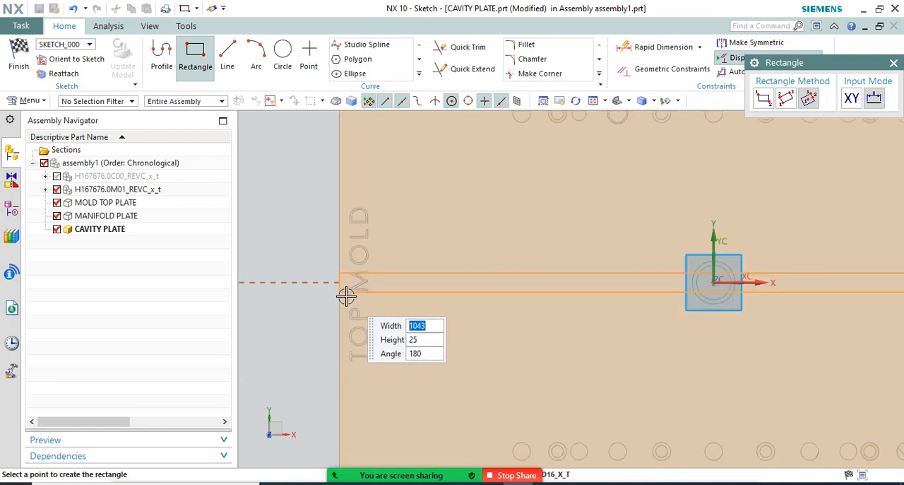
scroll(332, 198, up, 4)
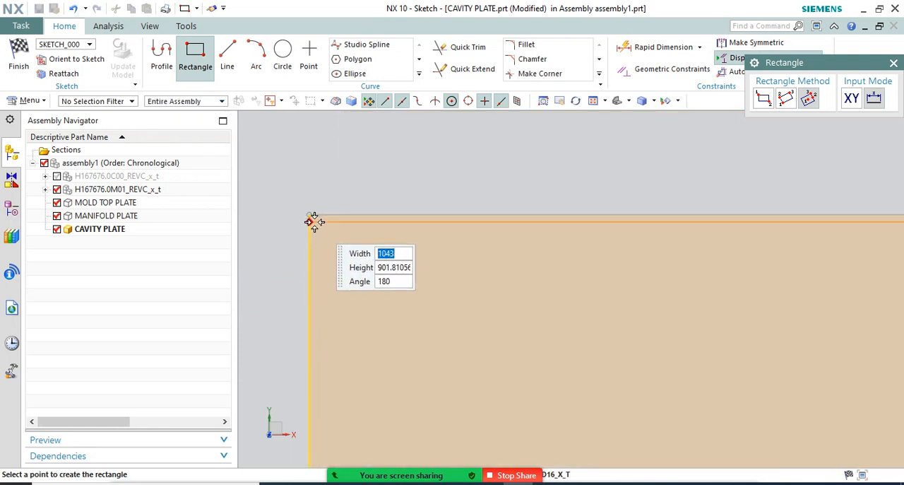
key(Escape)
scroll(395, 171, down, 3)
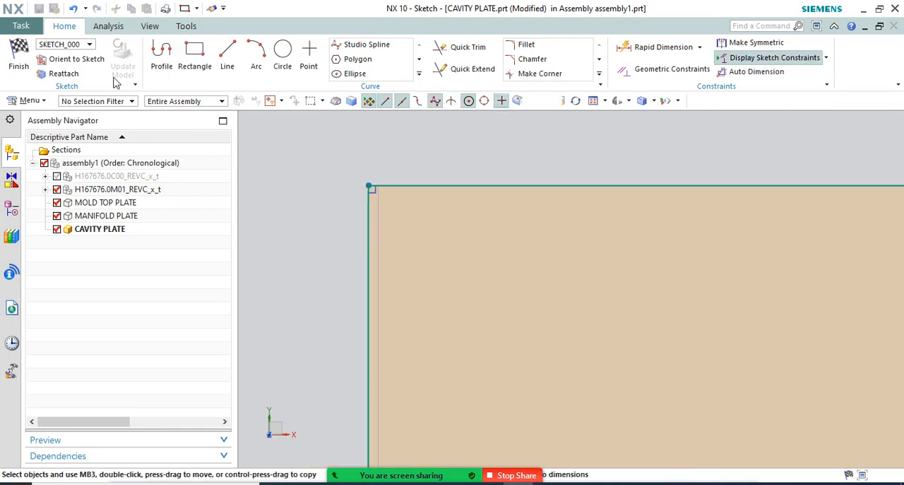
scroll(490, 225, down, 4)
scroll(489, 225, down, 3)
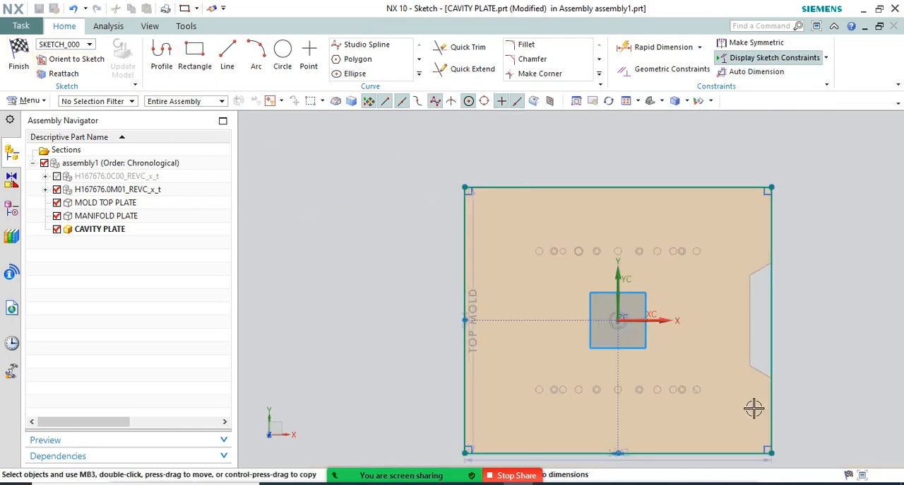
Try a Rapid Dimension on the rectangle's vertical edge beside the notch, and undo it
scroll(414, 270, up, 2)
scroll(413, 233, down, 2)
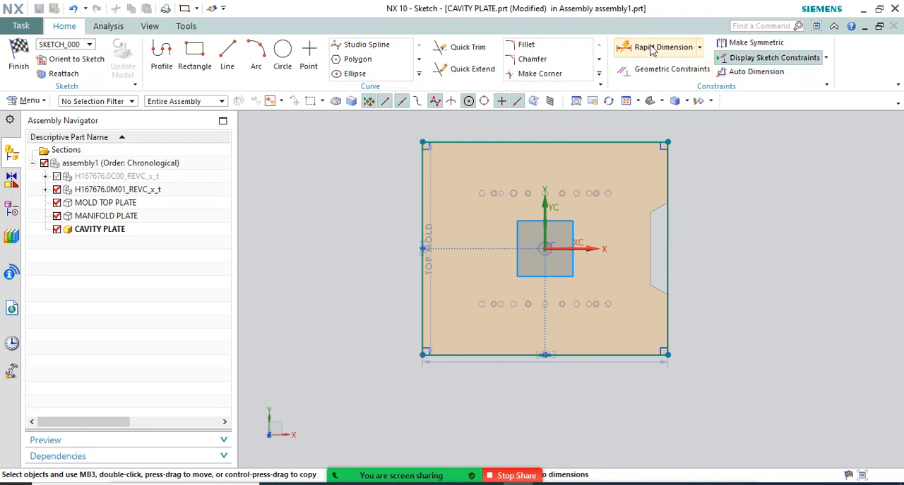
click(669, 243)
click(680, 263)
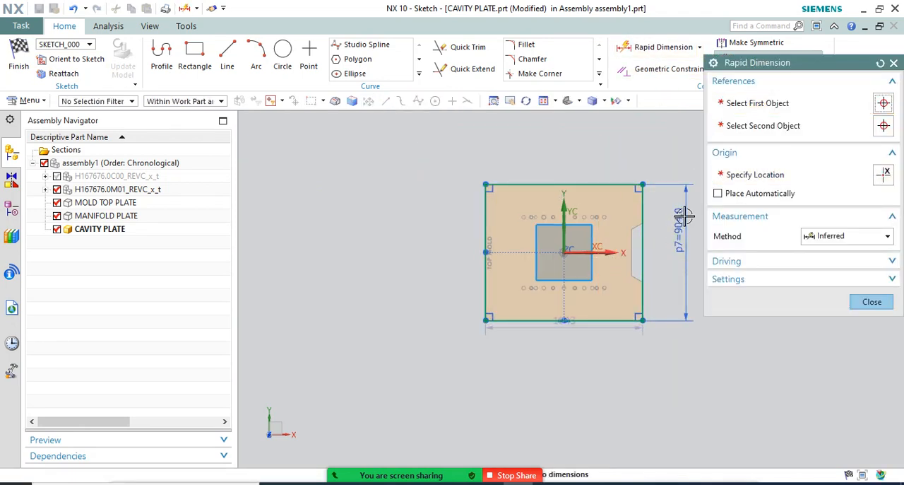
key(Escape)
scroll(685, 208, up, 2)
key(Return)
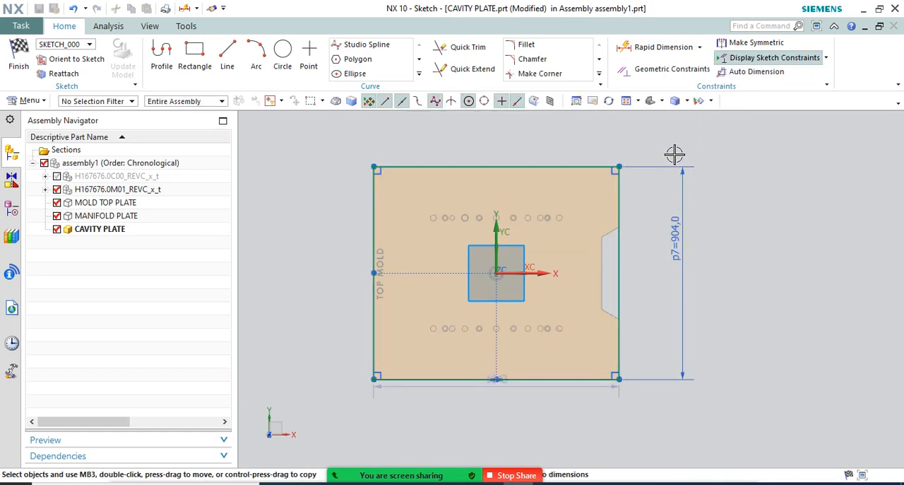
key(ctrl+z)
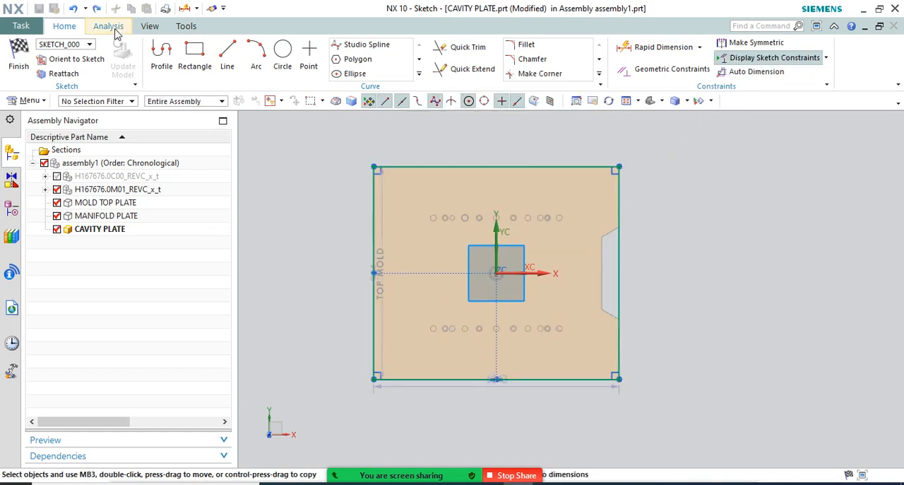
Finish the sketch and extrude the rectangle from a start distance of 0 to an end distance of 220 mm
click(31, 62)
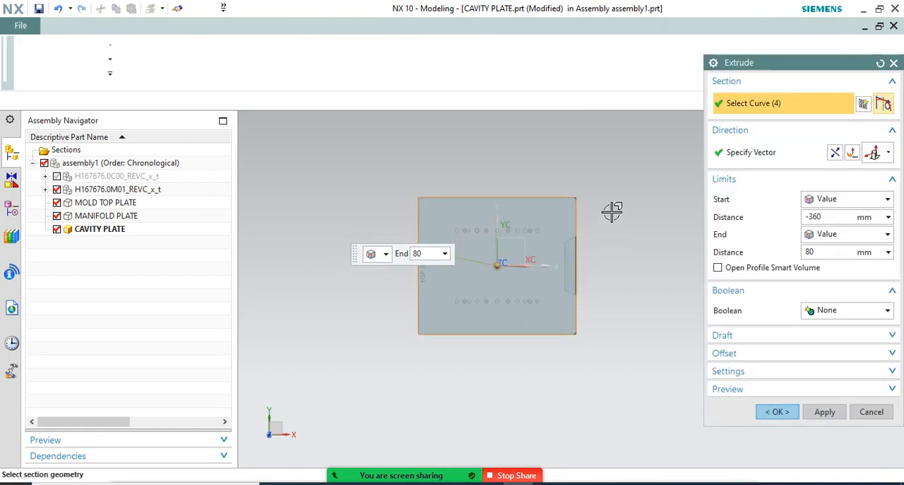
middle_drag(612, 211, 617, 173)
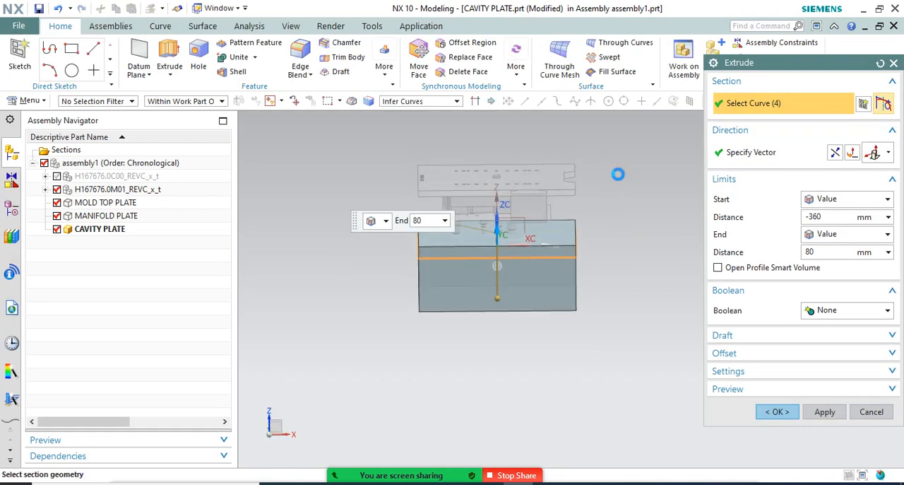
scroll(530, 219, up, 4)
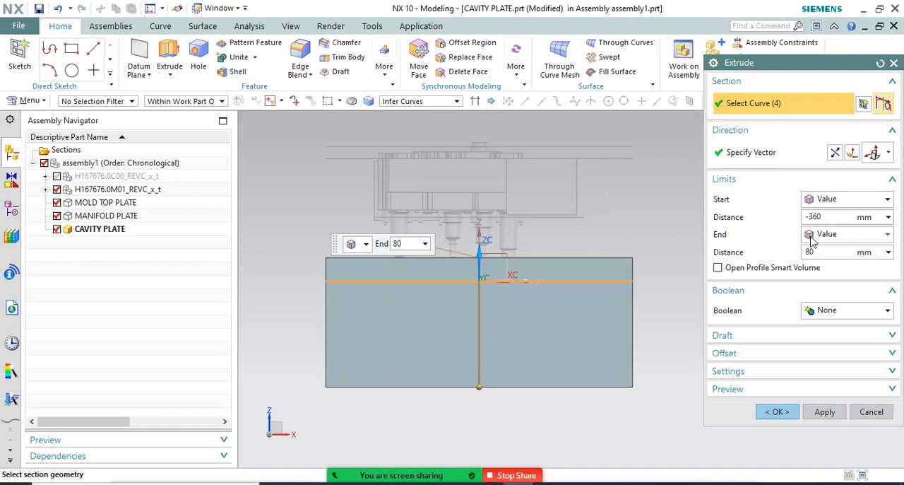
click(832, 218)
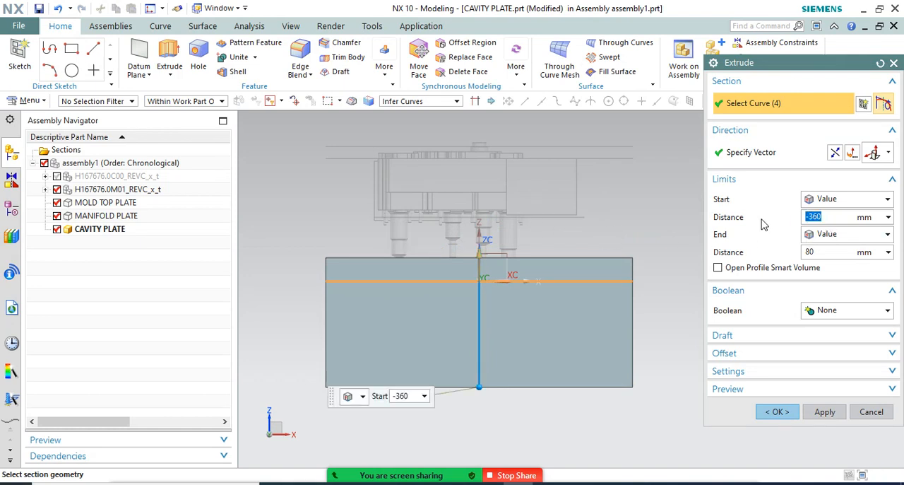
key(Return)
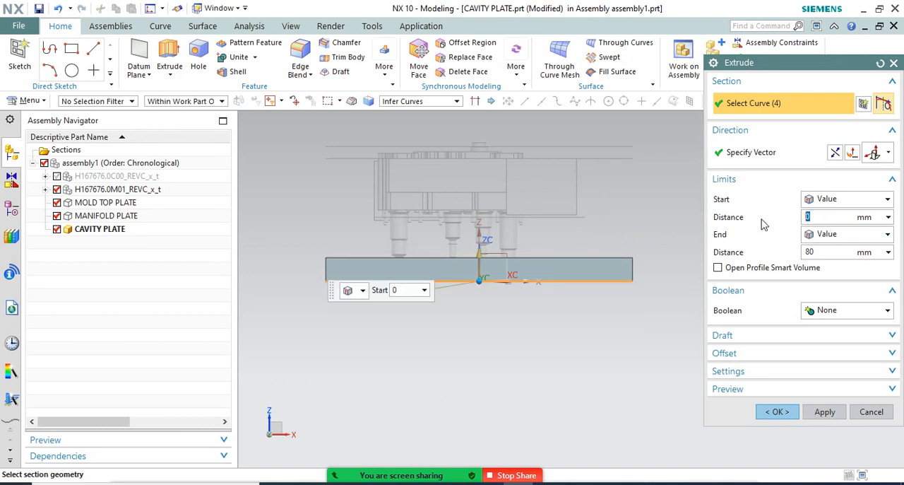
click(832, 253)
drag(484, 245, 593, 209)
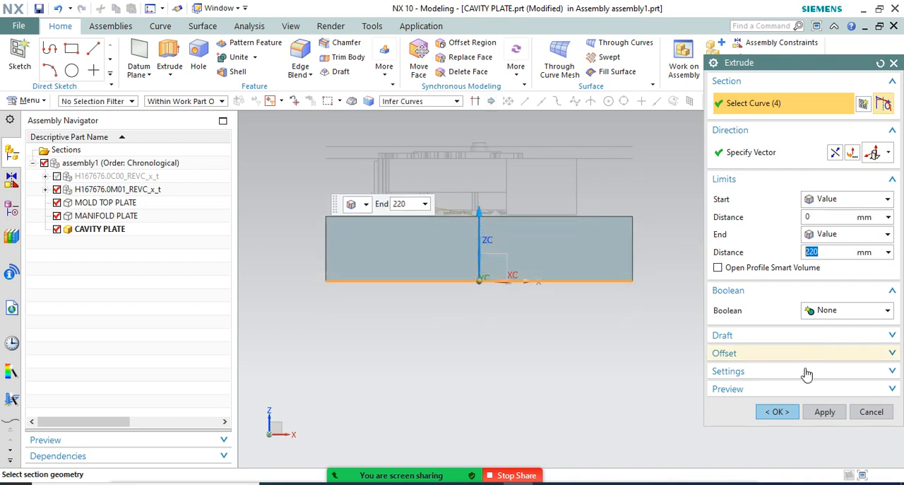
click(777, 411)
Make MANIFOLD PLATE the work part and orbit to a tilted view of the plates
scroll(606, 249, down, 2)
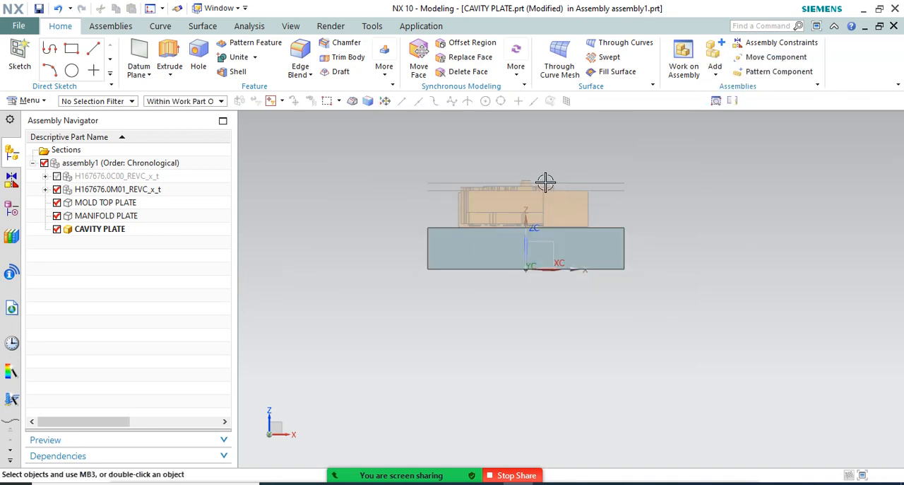
scroll(553, 189, up, 4)
scroll(700, 312, down, 2)
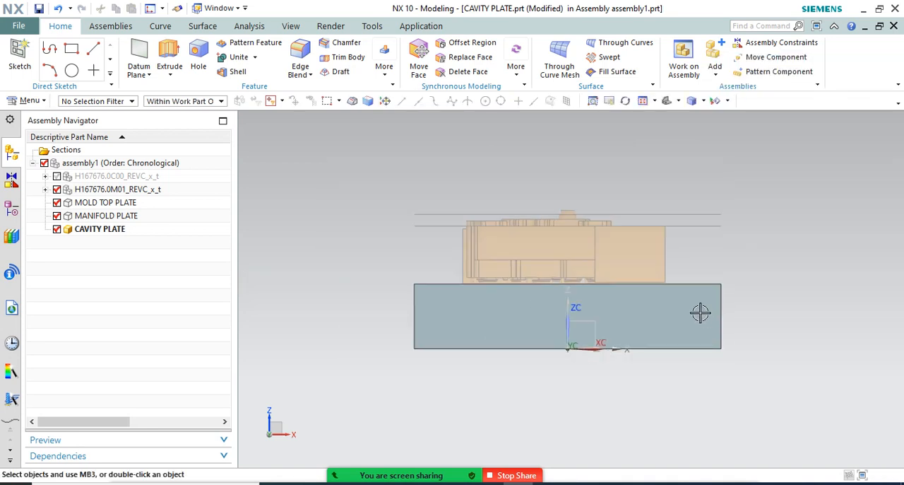
click(103, 216)
double_click(103, 215)
middle_drag(299, 232, 283, 212)
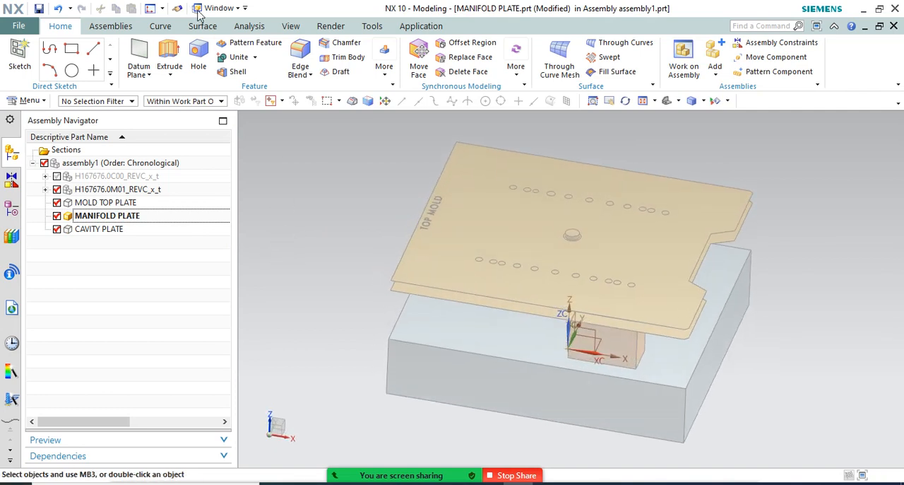
Link the four top edges of the CAVITY PLATE block into MANIFOLD PLATE as a composite curve with WAVE Geometry Linker
click(110, 26)
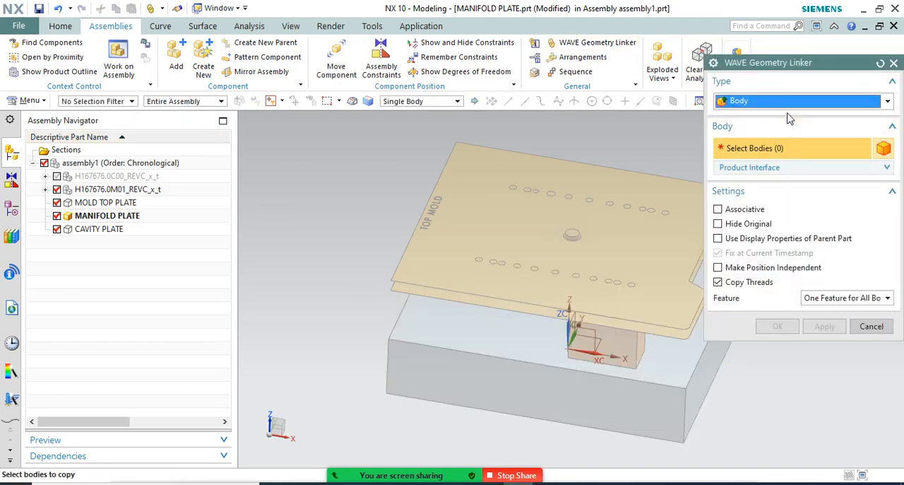
click(783, 102)
click(770, 117)
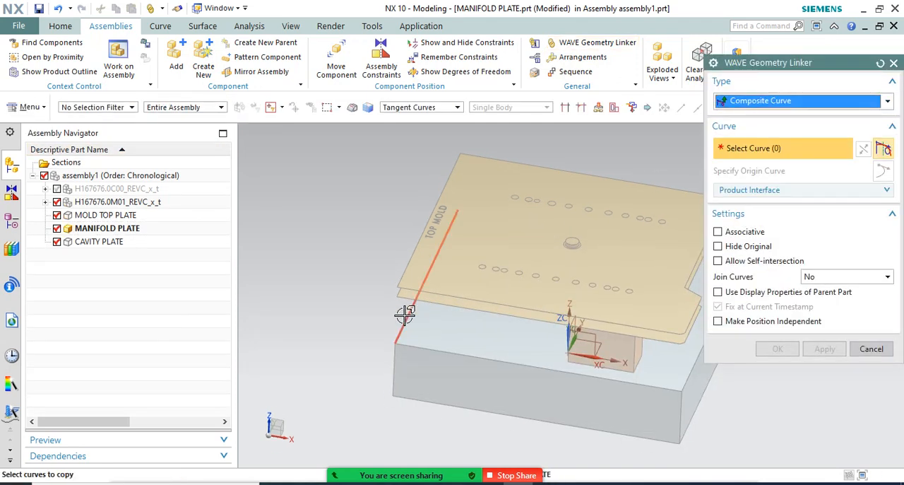
click(407, 317)
click(447, 353)
middle_drag(447, 354, 607, 275)
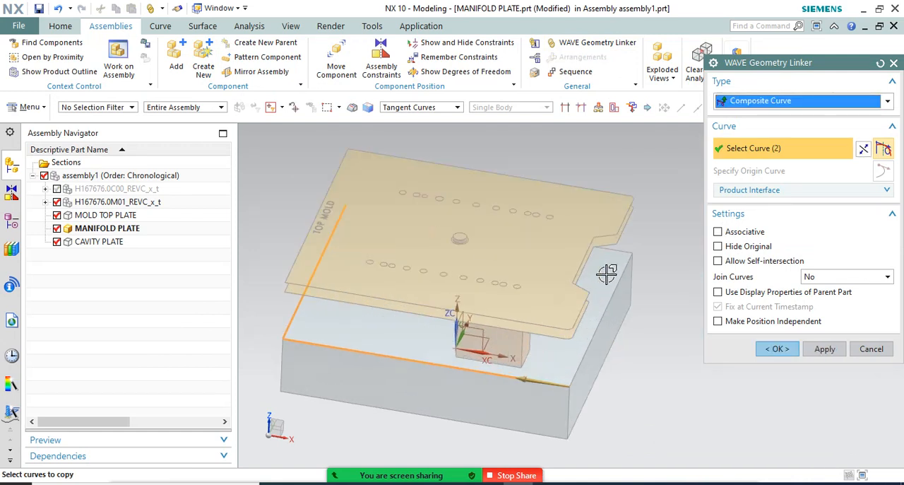
click(627, 251)
click(632, 264)
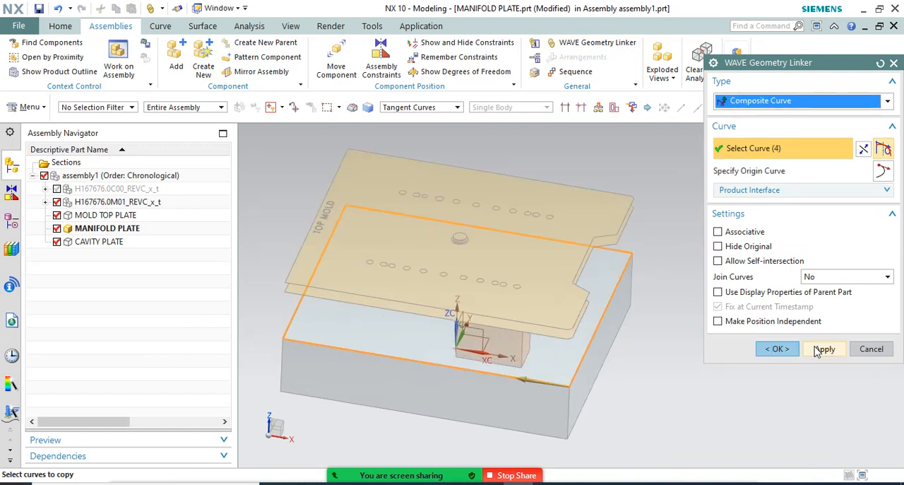
click(777, 348)
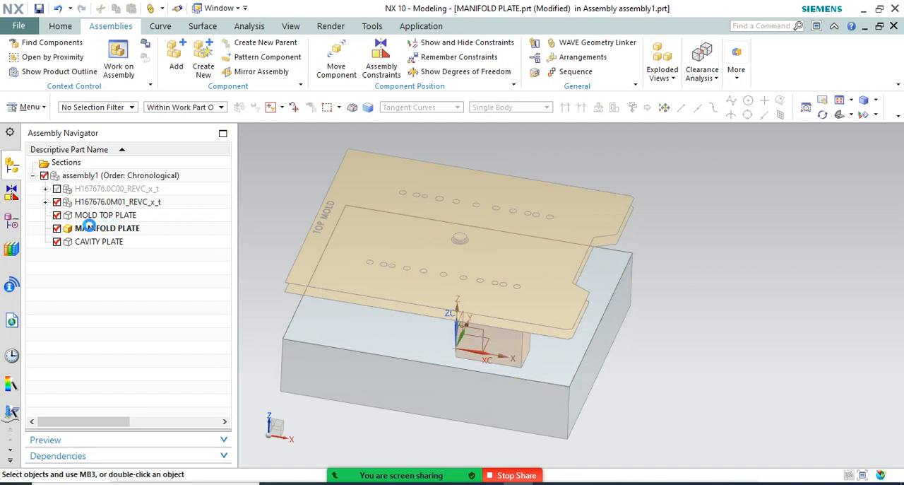
click(13, 206)
click(99, 215)
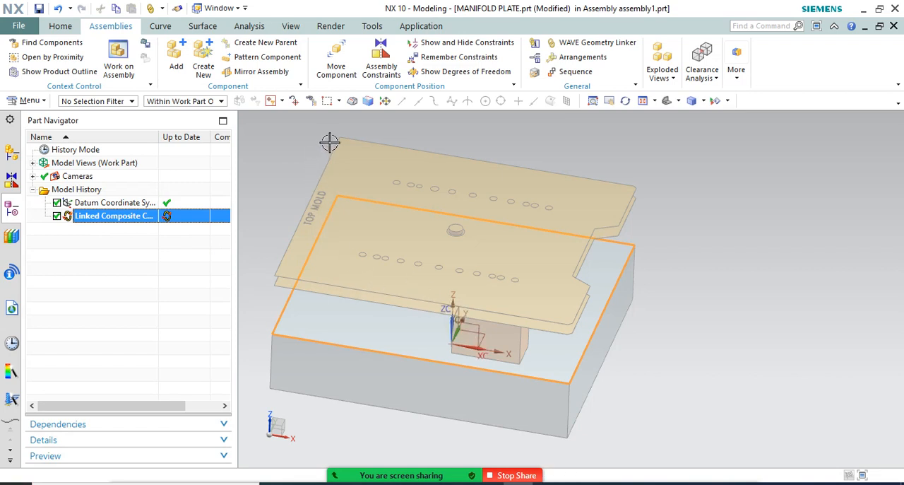
Measure the projected distance along Z between the lower notched hot-runner plate's face and the CAVITY PLATE's top face
click(250, 25)
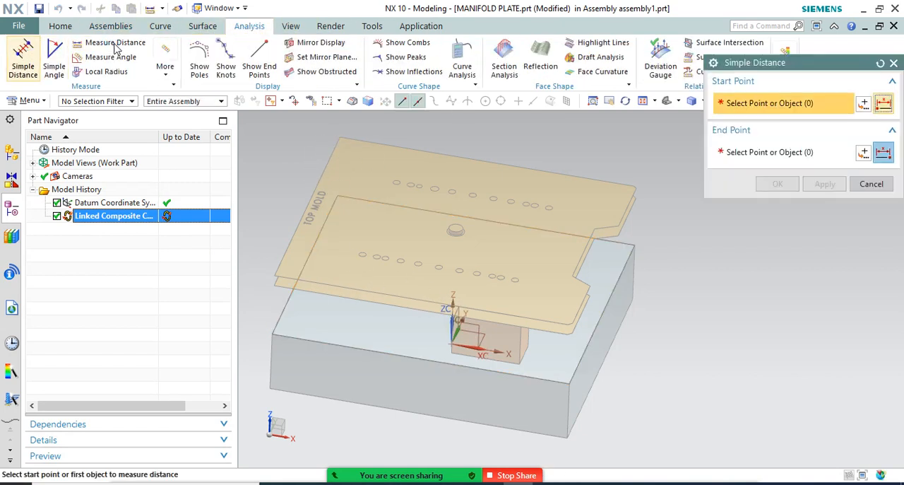
click(107, 44)
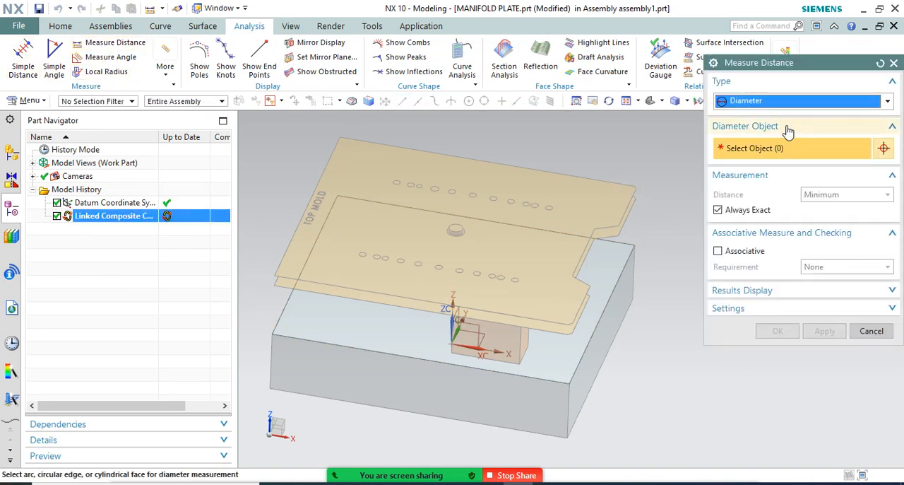
click(788, 101)
click(727, 143)
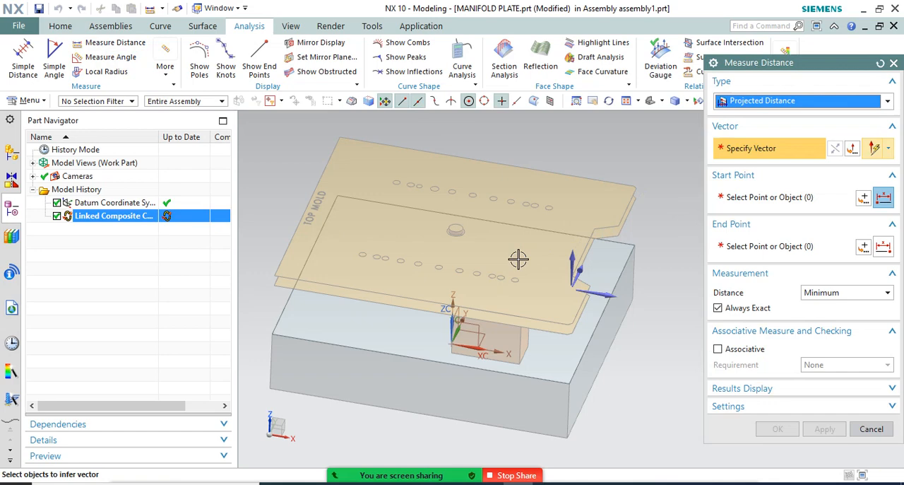
click(572, 260)
scroll(628, 258, up, 3)
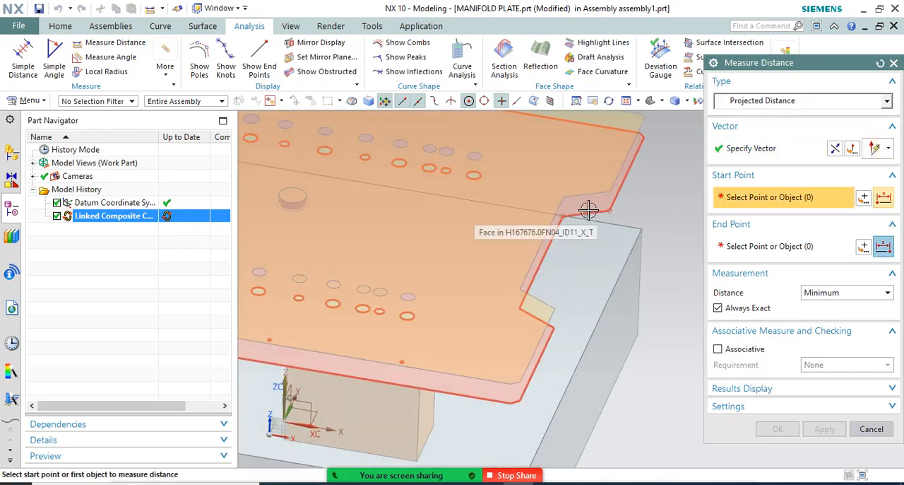
click(587, 210)
click(614, 254)
scroll(621, 237, down, 3)
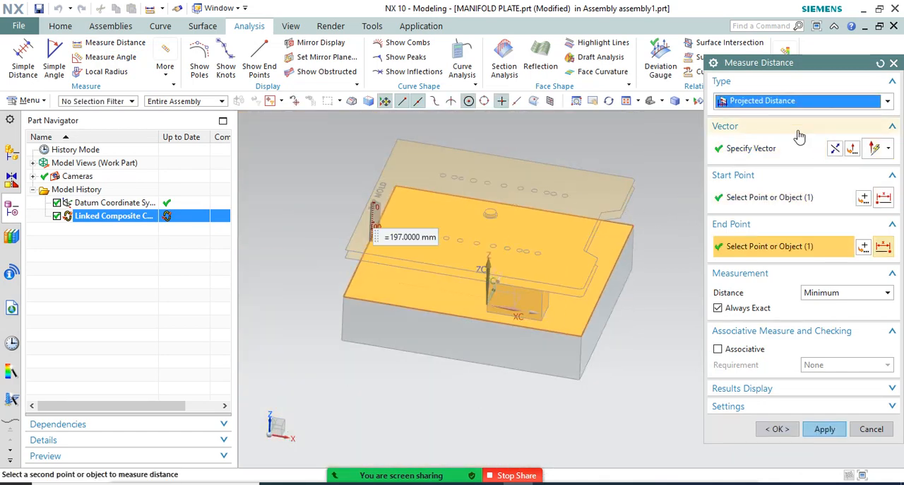
click(894, 63)
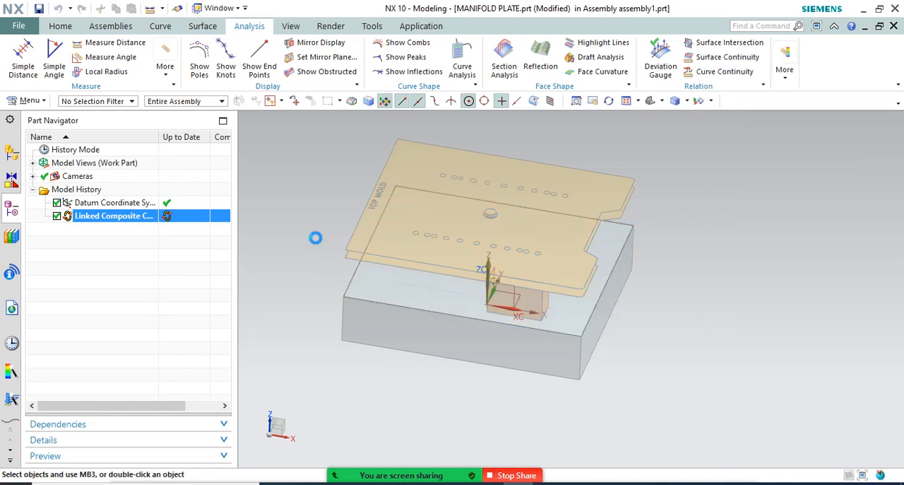
Extrude the linked composite curve upward from 0 to an end distance of 197 mm in MANIFOLD PLATE
click(124, 220)
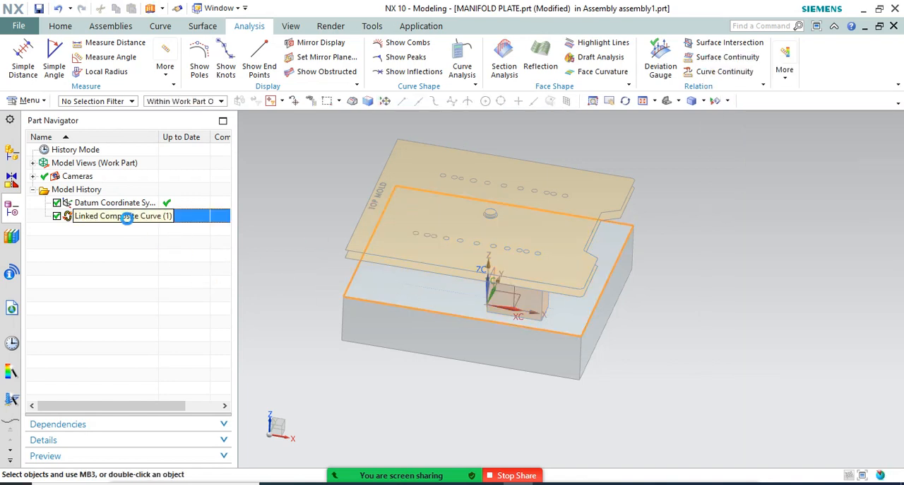
text(x)
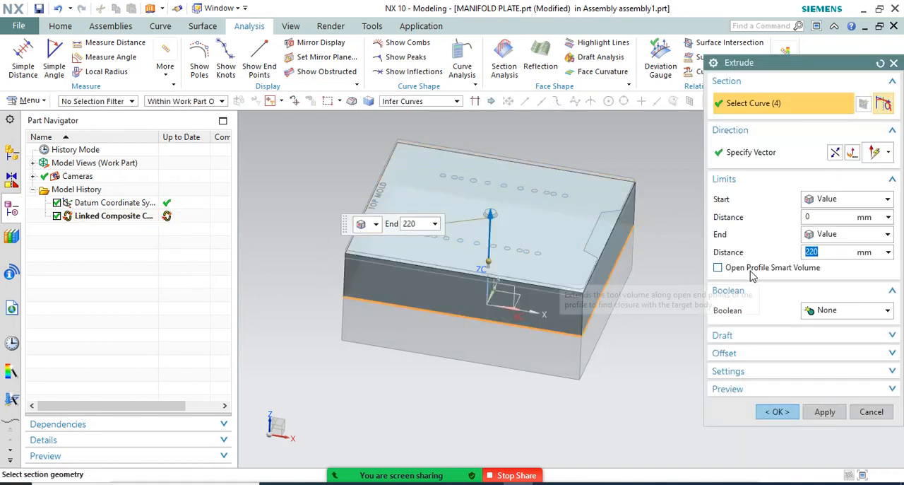
text(197)
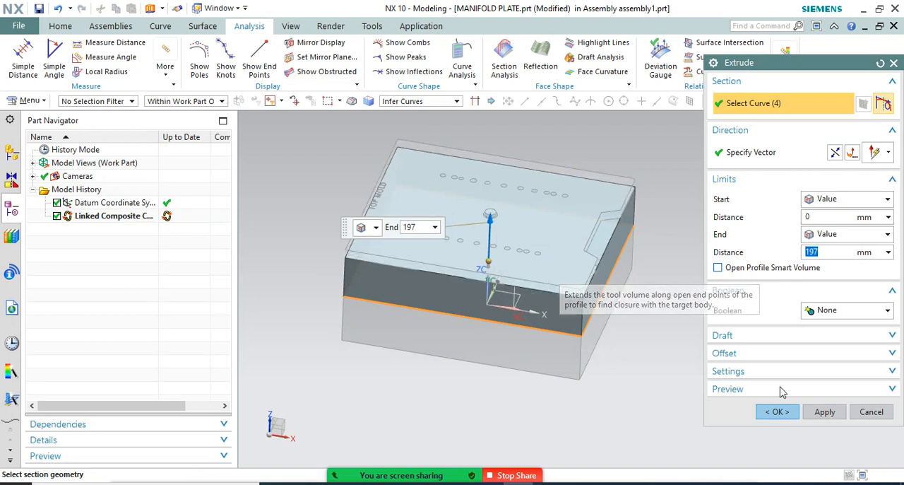
click(777, 411)
Make MOLD TOP PLATE the work part and hide the H167676.0M01_REVC_x_t assembly
click(13, 153)
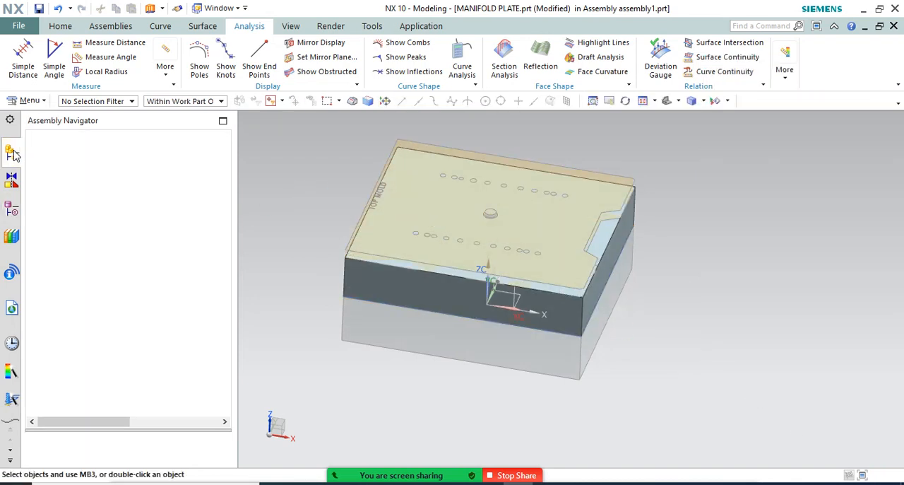
double_click(125, 202)
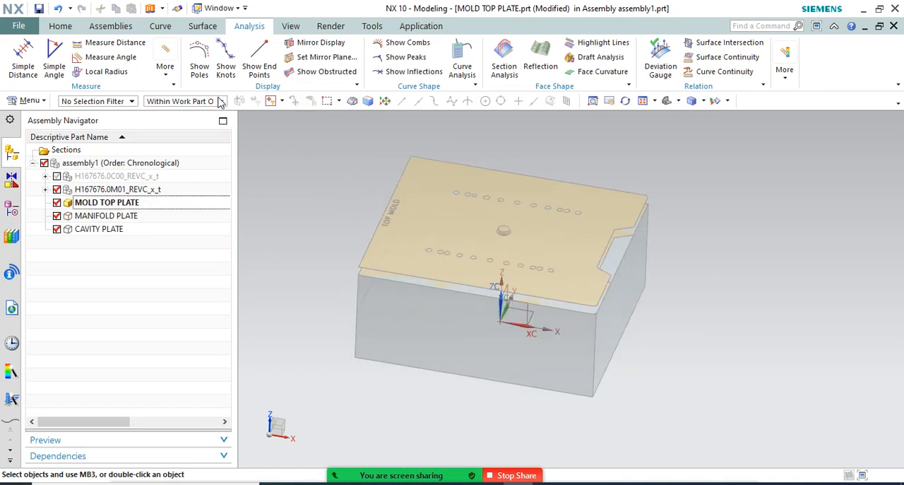
click(56, 188)
scroll(346, 177, up, 3)
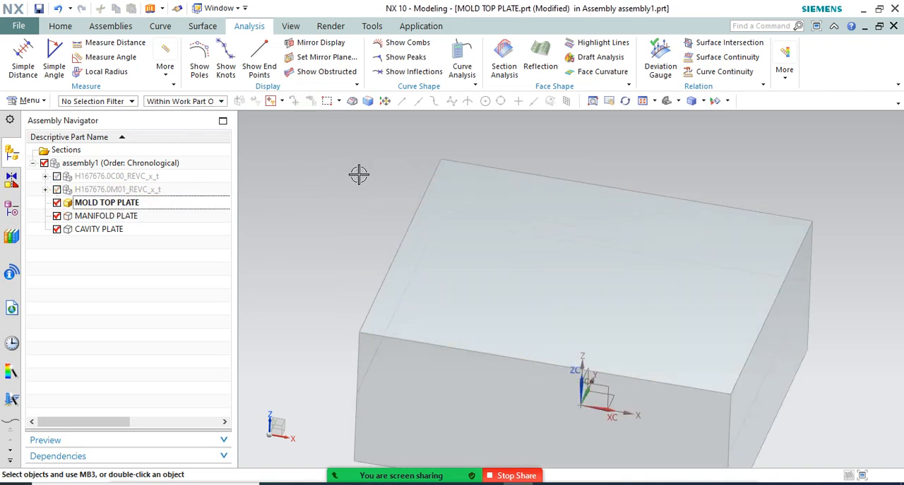
scroll(313, 194, down, 4)
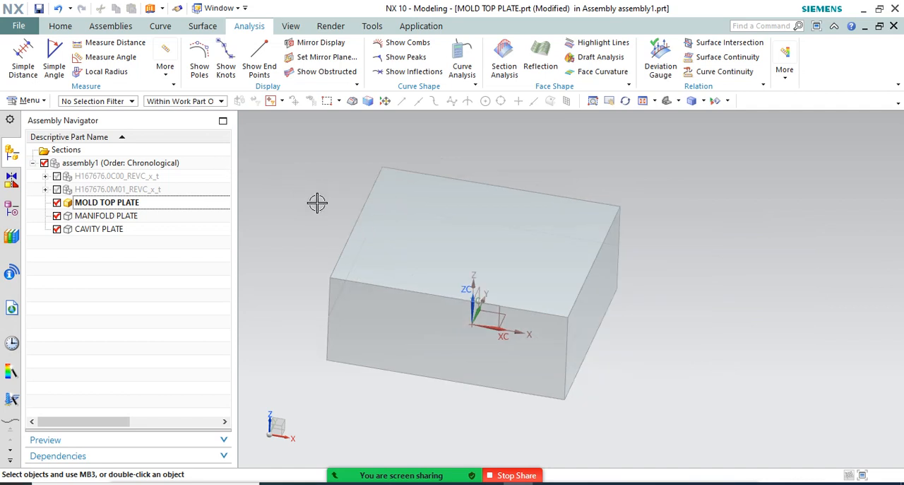
Link the four top edges of MANIFOLD PLATE into MOLD TOP PLATE as a composite curve with WAVE Geometry Linker
click(60, 26)
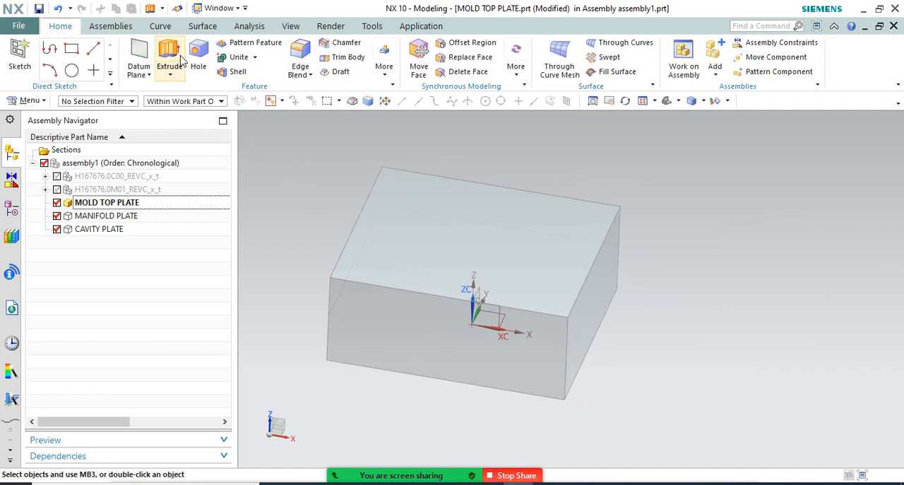
click(419, 27)
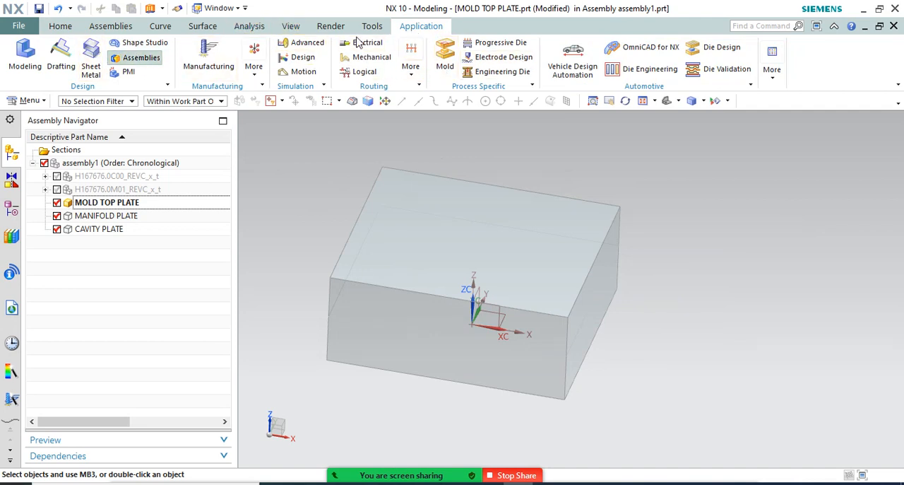
click(111, 25)
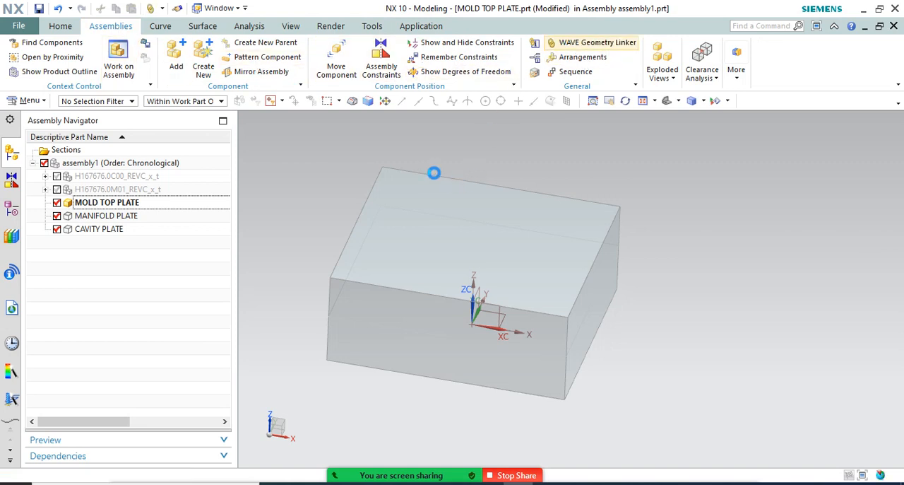
click(428, 181)
click(373, 188)
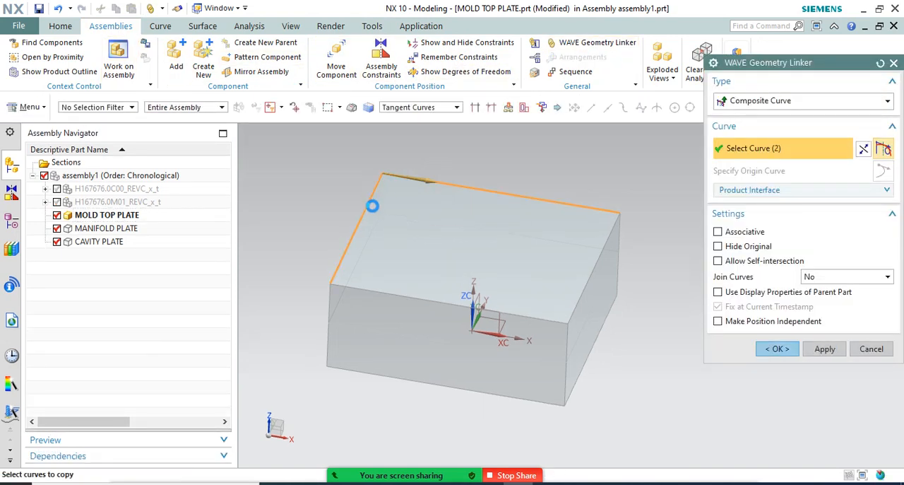
click(390, 292)
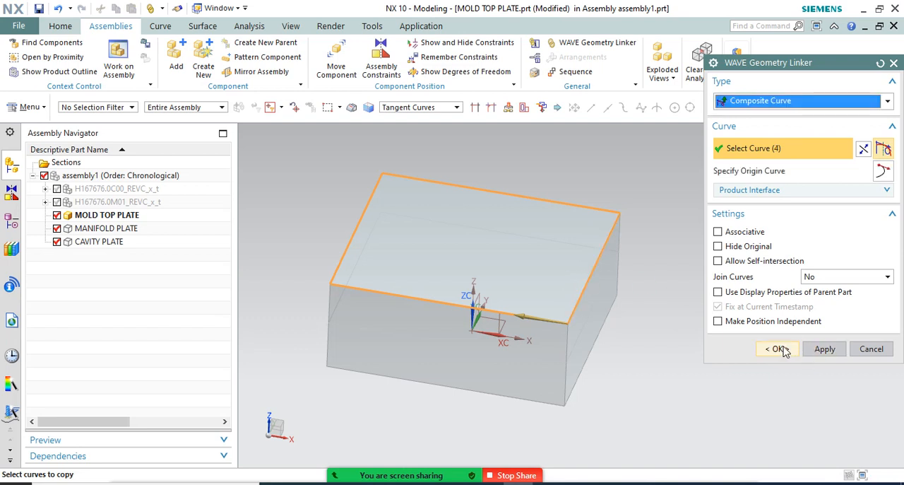
click(777, 348)
Extrude the linked composite curve upward from 0 to an end distance of 50 mm in MOLD TOP PLATE
click(13, 207)
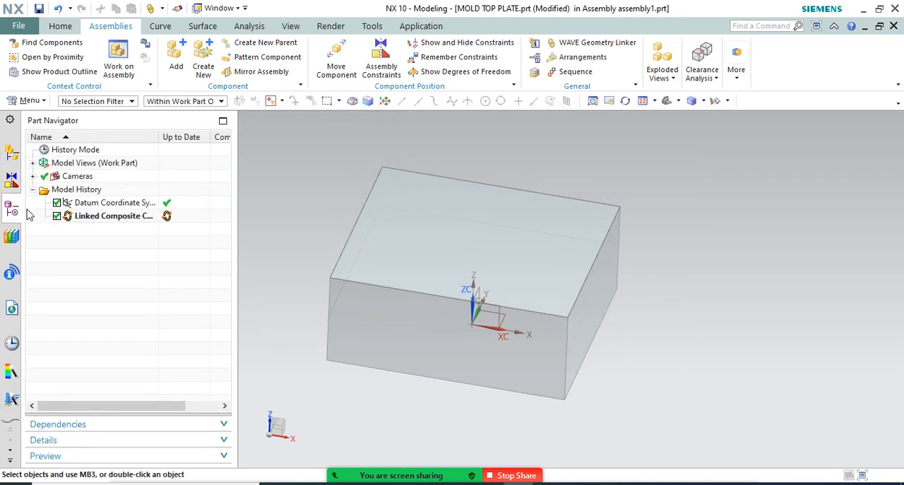
click(91, 218)
key(x)
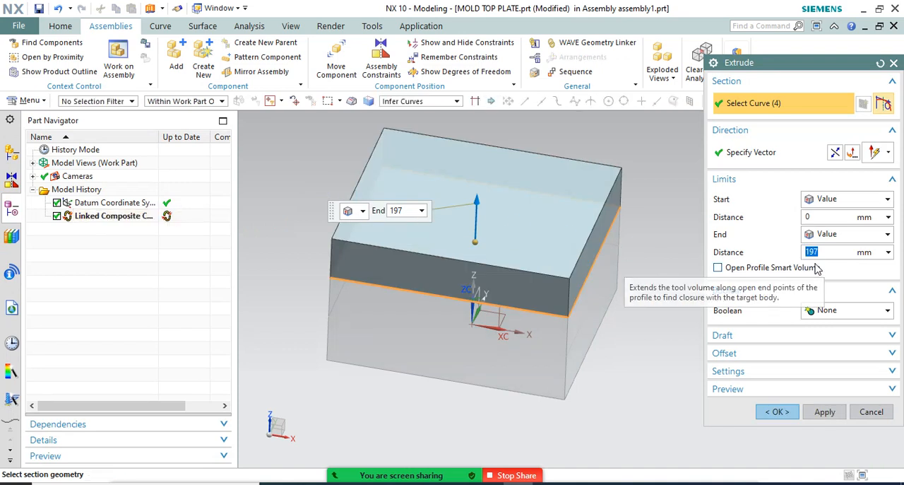
text(50.)
key(Return)
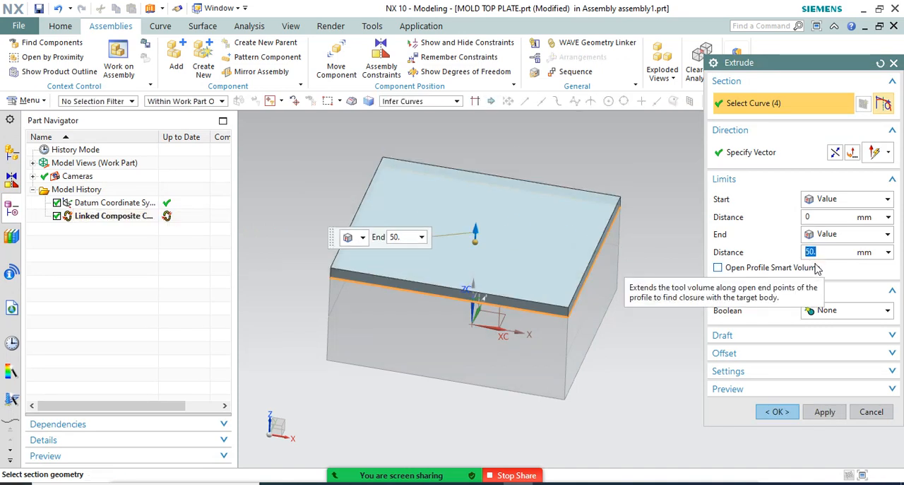
Show the H167676.0M01_REVC_x_t assembly and examine its height against MOLD TOP PLATE in a front view
click(12, 153)
click(57, 190)
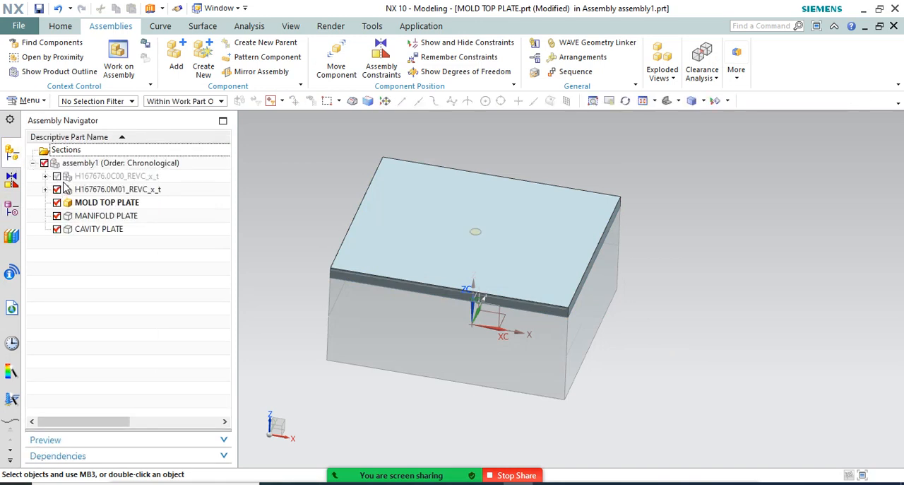
middle_drag(382, 242, 400, 214)
key(F8)
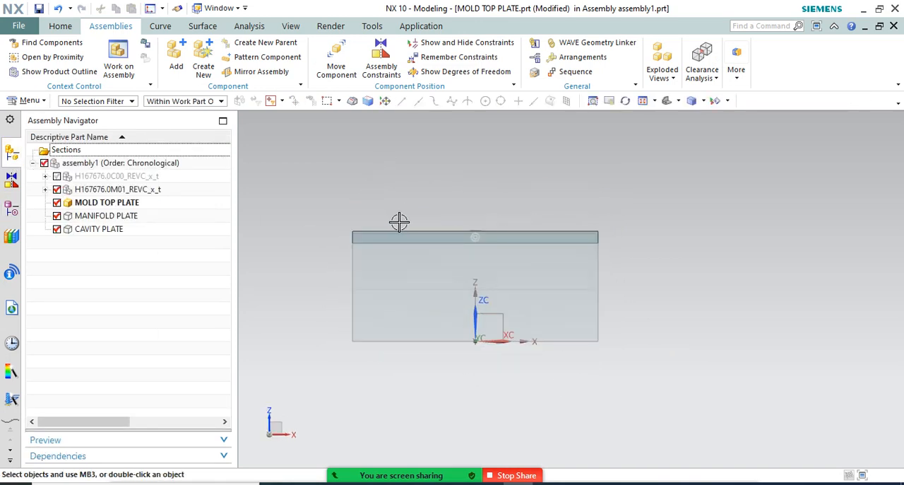
scroll(366, 239, up, 5)
scroll(344, 231, up, 2)
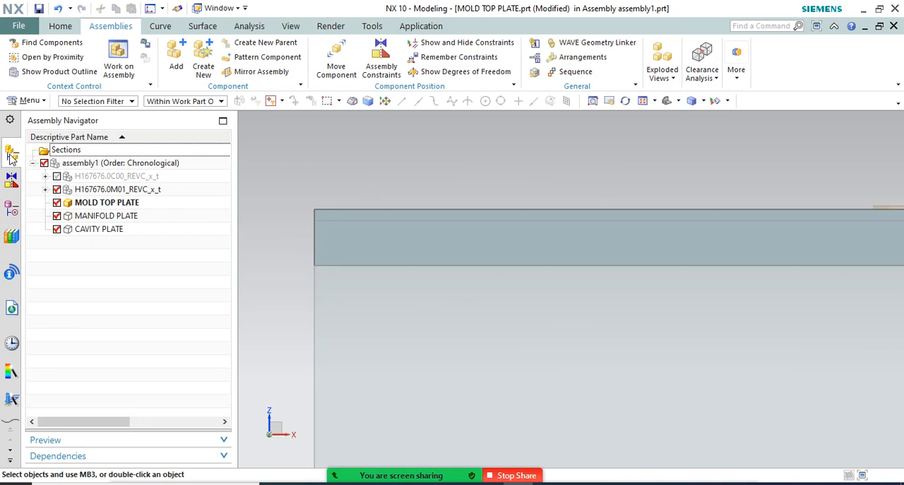
Set the end distance of the MOLD TOP PLATE extrusion to 40 mm
click(11, 206)
double_click(84, 230)
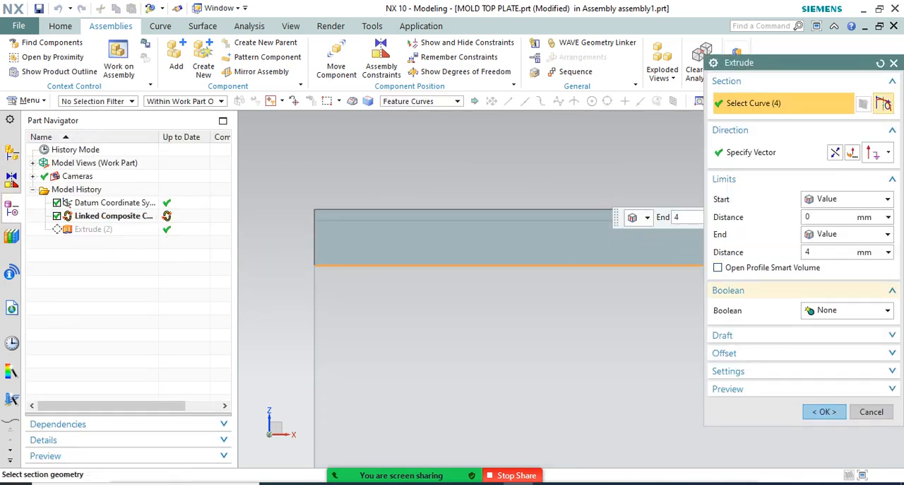
key(Return)
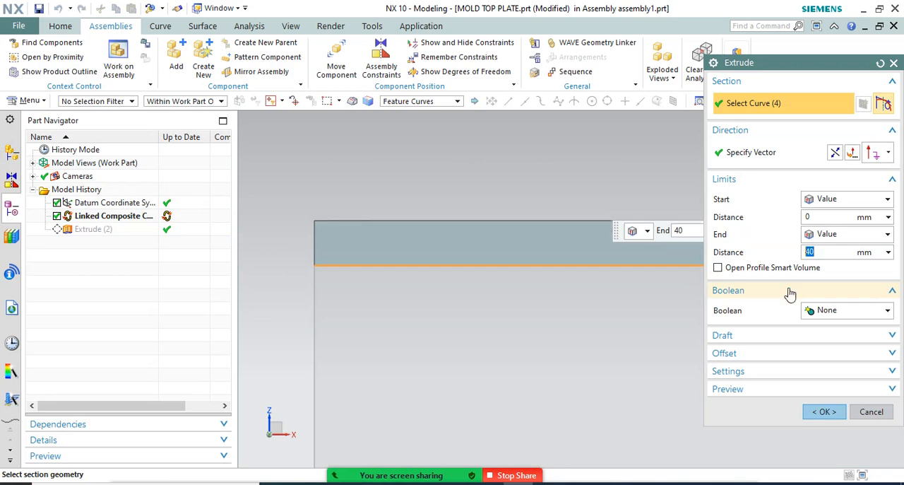
click(825, 413)
Hide MOLD TOP PLATE and the H167676.0M01_REVC_x_t assembly, leaving MANIFOLD PLATE and CAVITY PLATE displayed
middle_drag(551, 226, 448, 188)
key(ctrl+f)
click(12, 153)
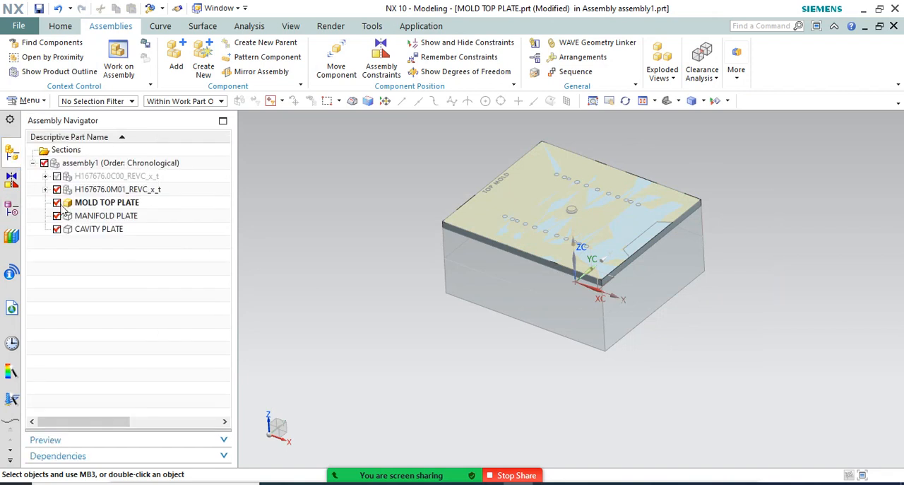
click(56, 202)
scroll(448, 237, up, 2)
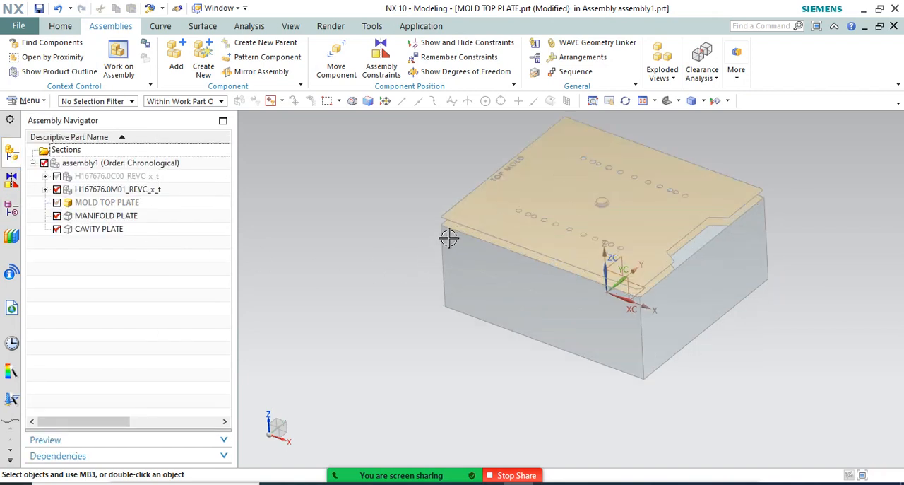
click(57, 189)
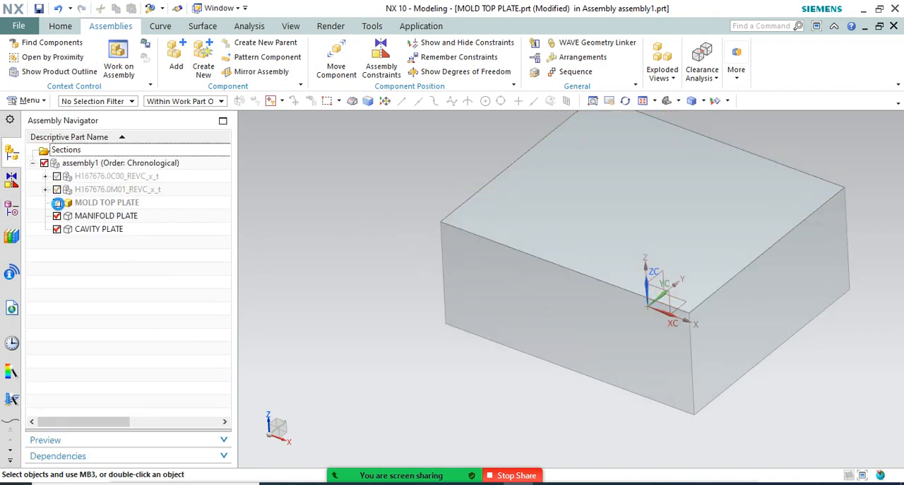
Show MOLD TOP PLATE again on top of MANIFOLD PLATE and CAVITY PLATE
click(57, 203)
click(93, 204)
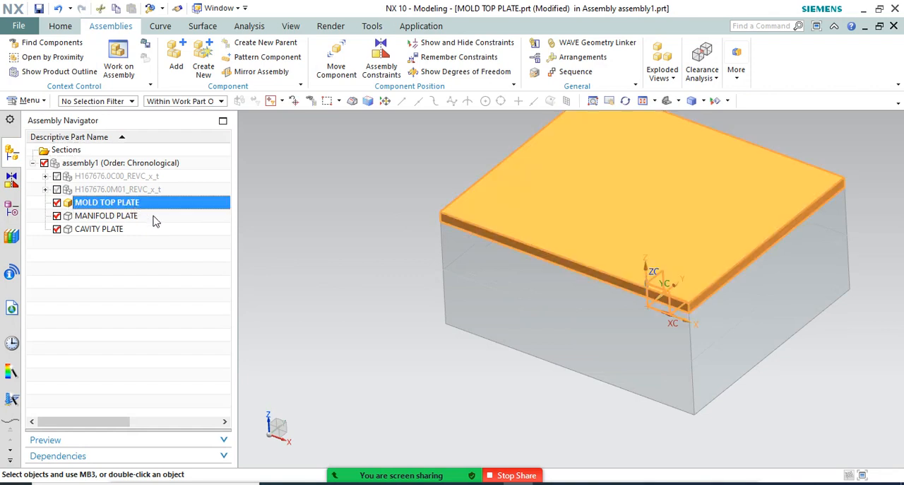
key(Escape)
scroll(493, 237, up, 1)
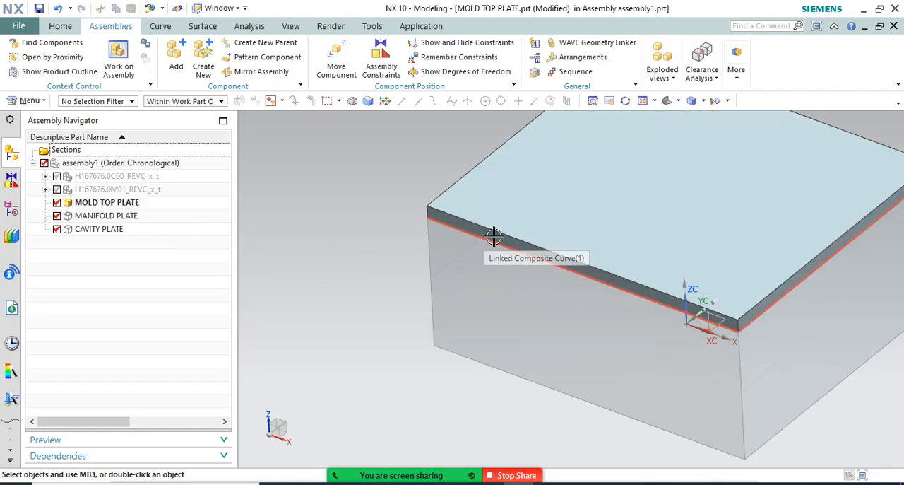
Offset two opposite side faces of MOLD TOP PLATE outward by 20 mm with Offset Face
click(61, 27)
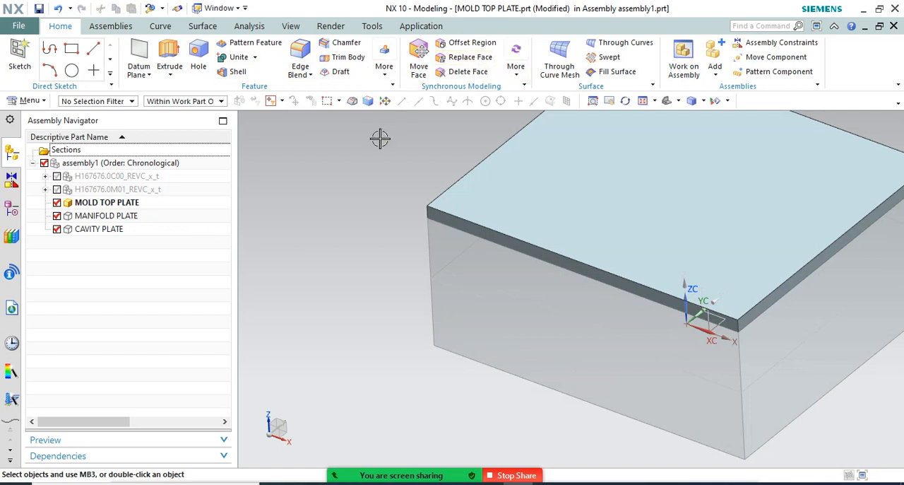
key(o)
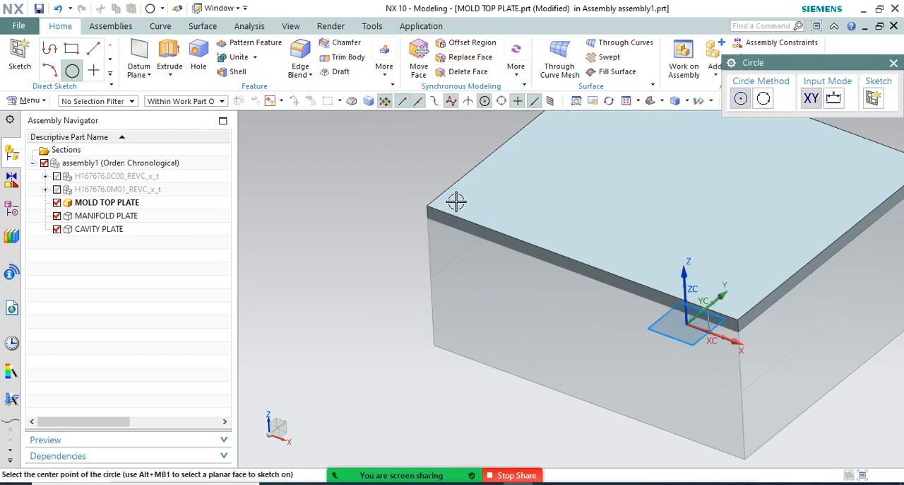
key(Escape)
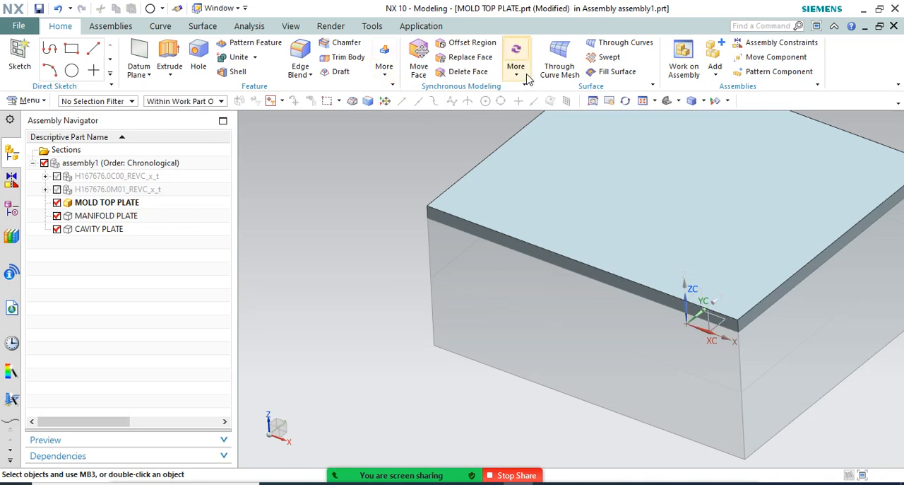
click(518, 76)
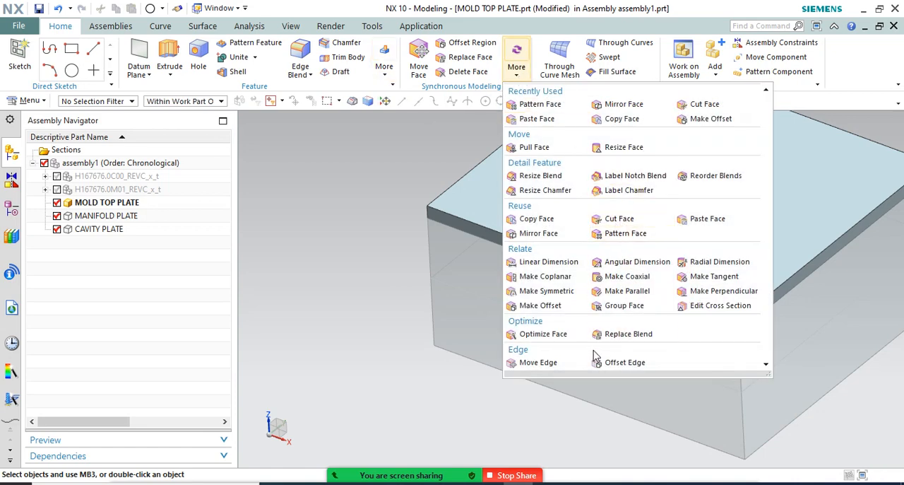
click(384, 67)
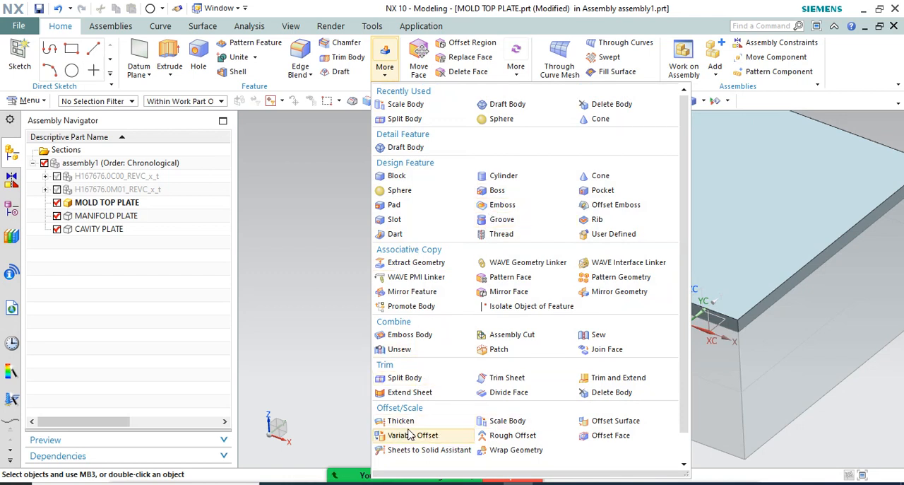
click(601, 436)
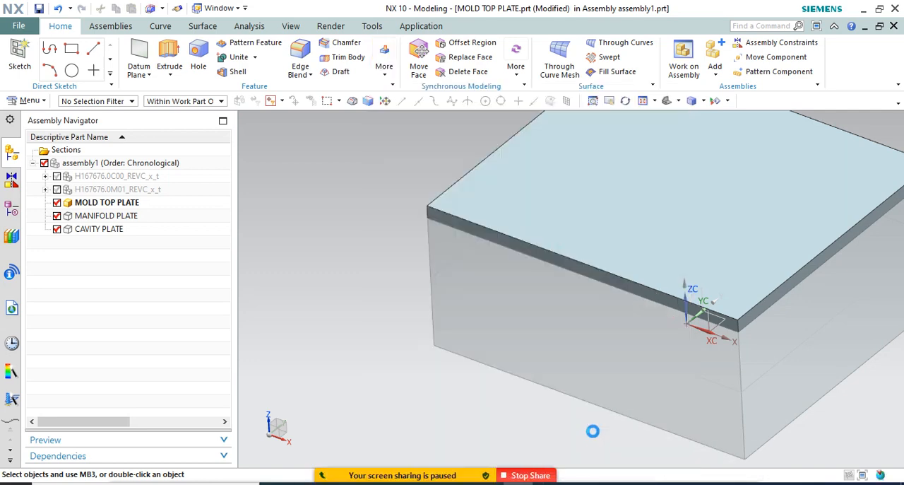
click(511, 242)
scroll(419, 286, down, 3)
scroll(609, 202, down, 1)
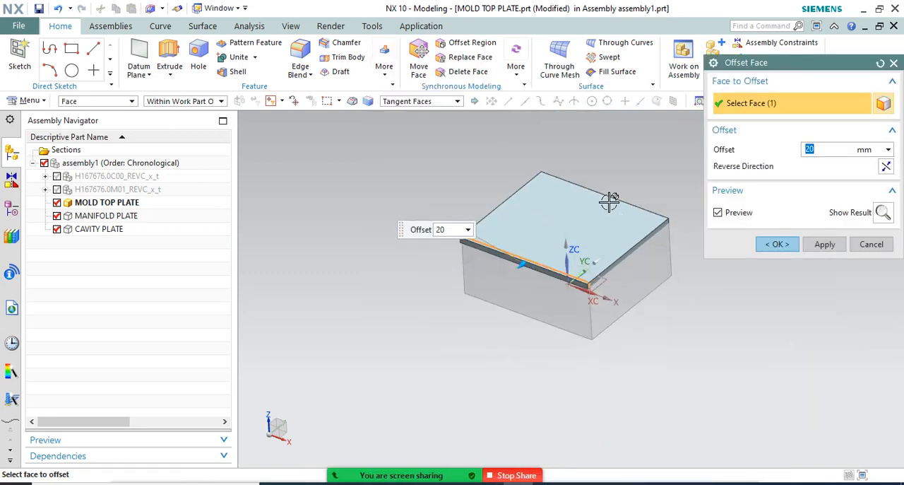
middle_drag(610, 202, 597, 180)
scroll(616, 150, up, 5)
scroll(580, 185, up, 1)
click(626, 161)
scroll(564, 170, down, 5)
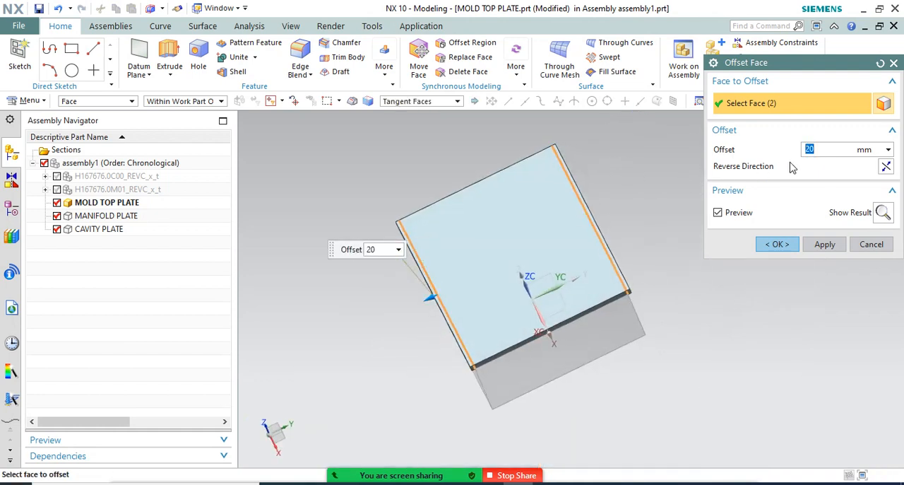
click(777, 245)
Make assembly1 the work part and display both the H167676.0C00_REVC_x_t and H167676.0M01_REVC_x_t assemblies
middle_drag(682, 214, 424, 226)
click(127, 163)
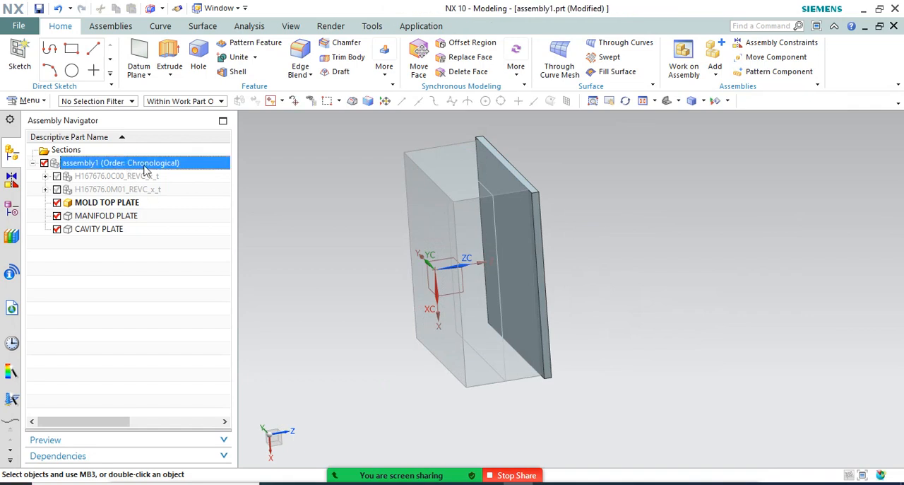
double_click(144, 167)
middle_drag(374, 185, 403, 207)
scroll(456, 214, down, 1)
scroll(456, 214, up, 1)
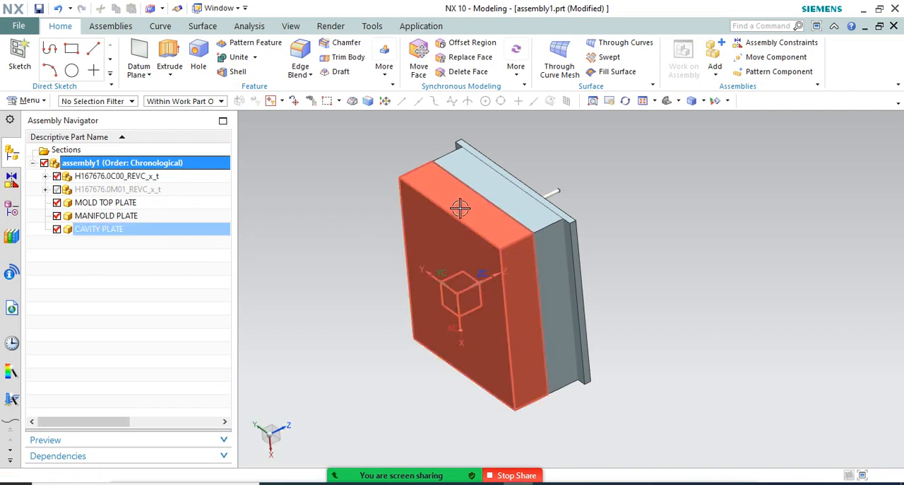
middle_drag(460, 202, 456, 201)
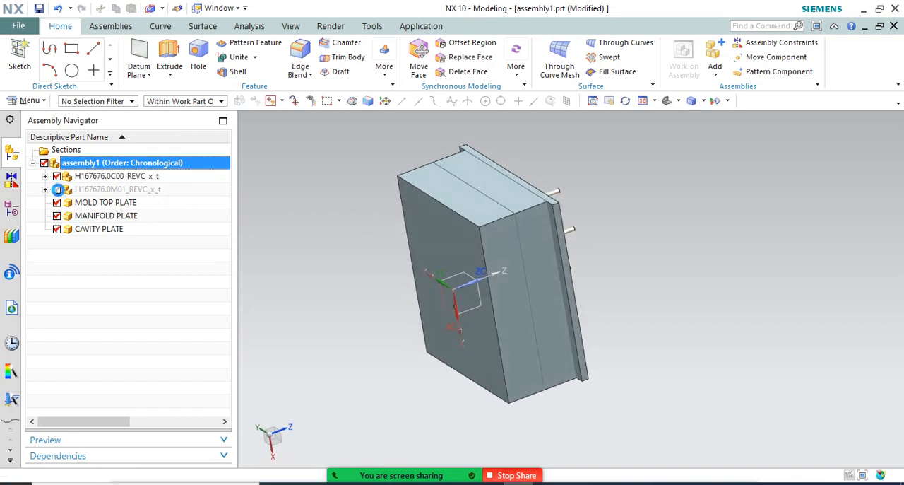
Set the shaded display translucency of CAVITY PLATE to 40
right_click(479, 149)
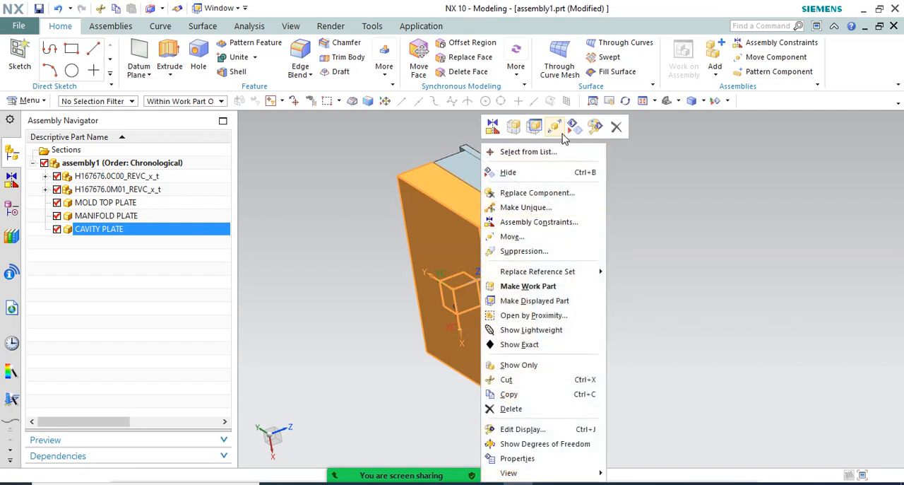
click(594, 127)
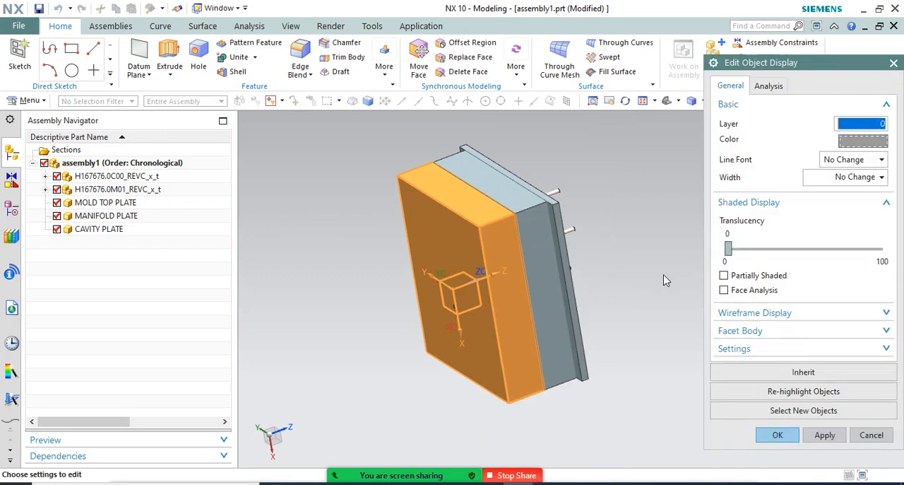
click(804, 256)
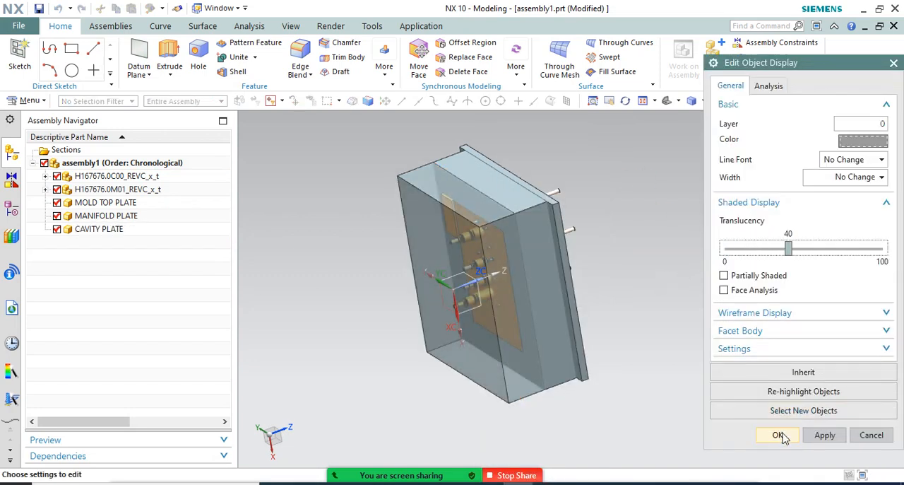
click(778, 434)
Make MANIFOLD PLATE translucent in its shaded display so the hot runner inside shows through
right_click(536, 144)
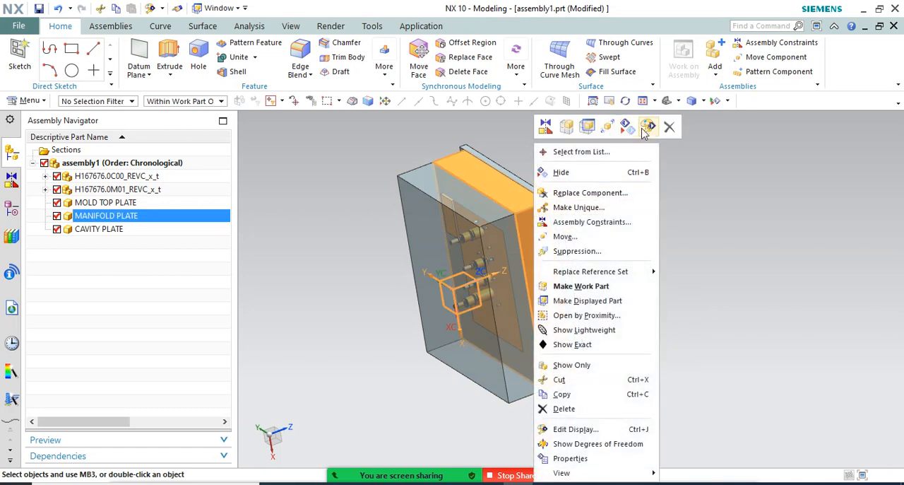
click(644, 131)
click(831, 252)
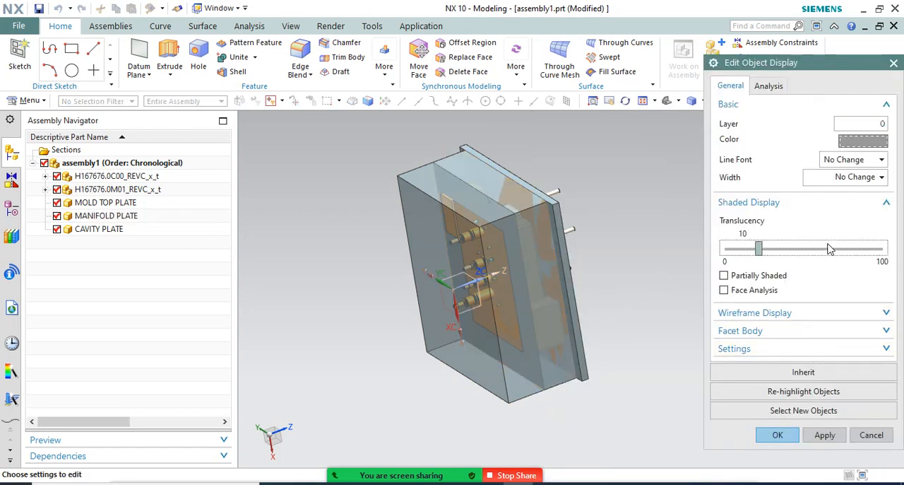
click(776, 435)
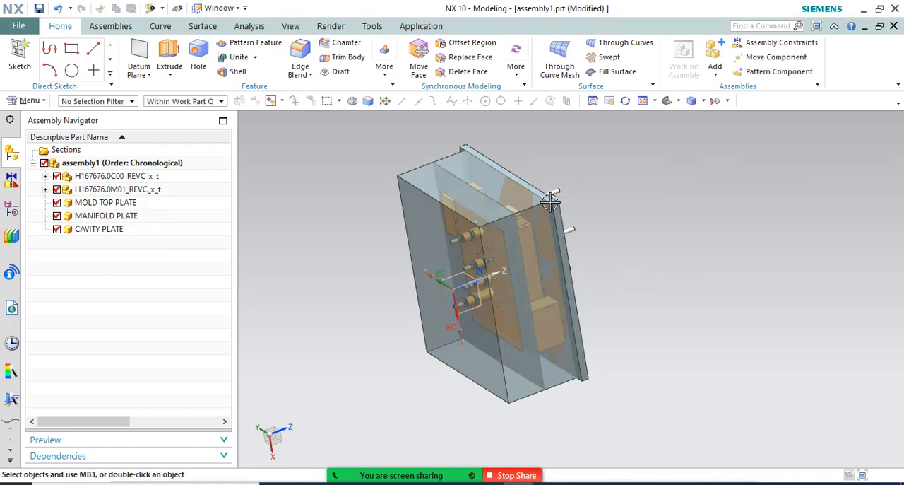
Increase the shaded display translucency of MOLD TOP PLATE so that it is see-through
scroll(550, 202, up, 4)
right_click(549, 202)
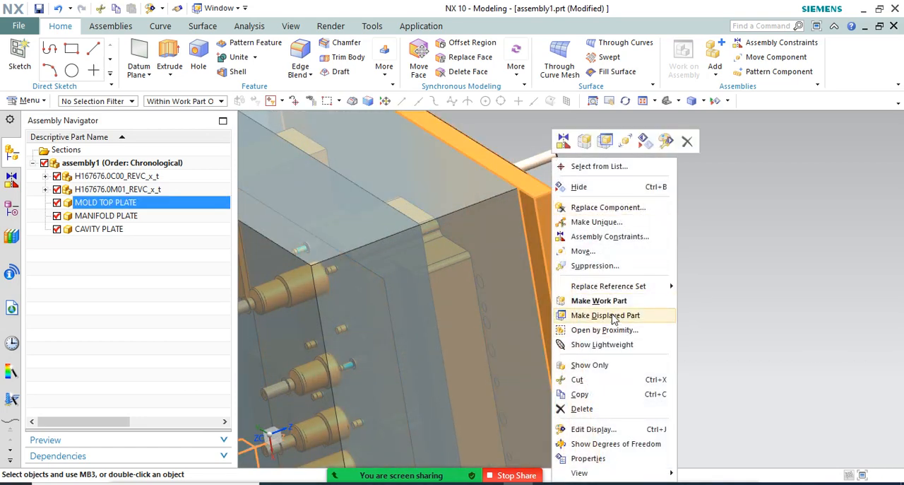
click(671, 140)
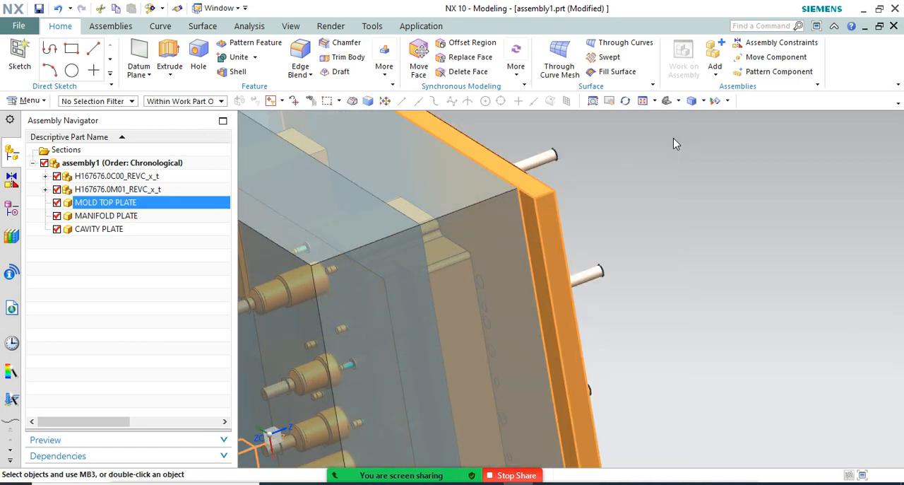
click(850, 255)
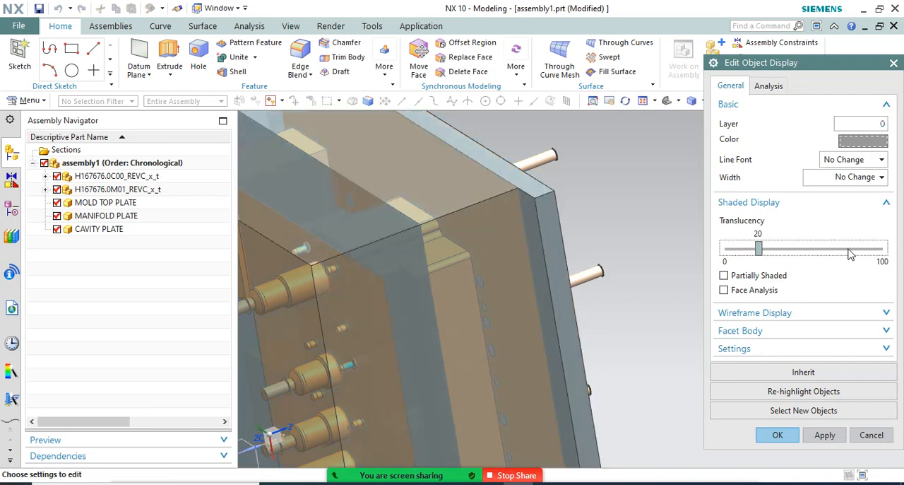
click(850, 255)
click(778, 436)
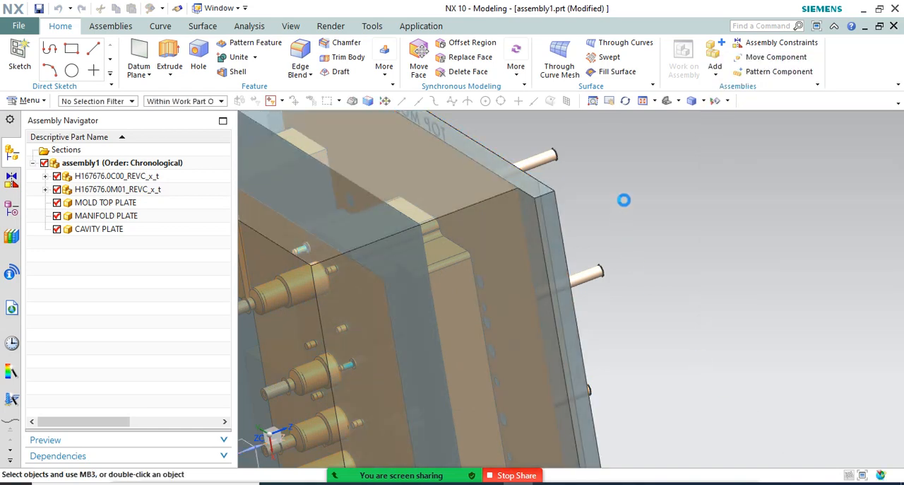
Examine in a front view how the hot runner sits within the three translucent plates
mouse_move(624, 198)
middle_down()
mouse_move(649, 224)
mouse_move(613, 206)
middle_up()
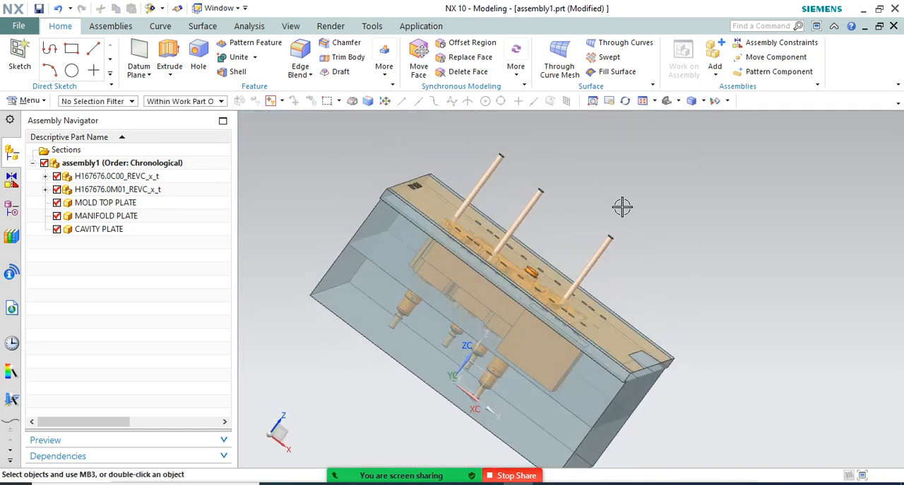
key(ctrl+alt+f)
scroll(437, 333, up, 4)
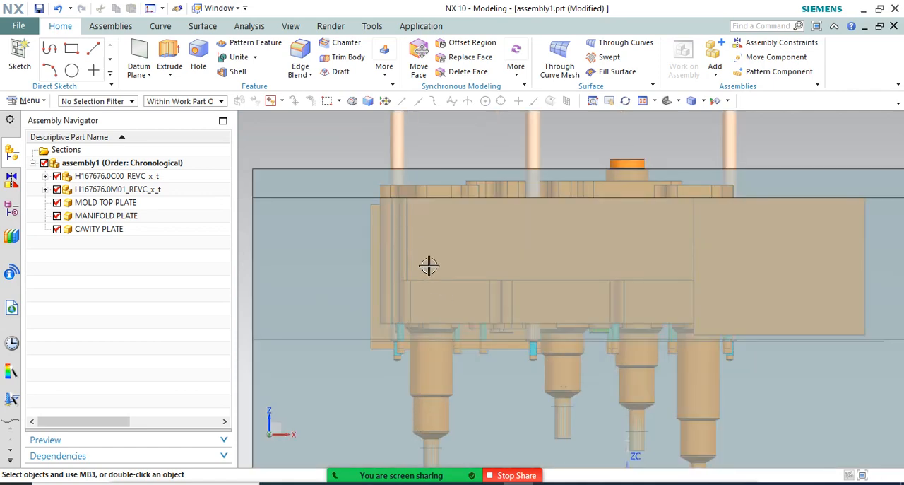
scroll(424, 239, down, 3)
mouse_move(567, 262)
middle_down()
mouse_move(569, 246)
mouse_move(551, 254)
middle_up()
Hide the three mold plates and the H167676.0C00_REVC_x_t assembly, leaving only H167676.0M01_REVC_x_t displayed
click(56, 229)
click(57, 216)
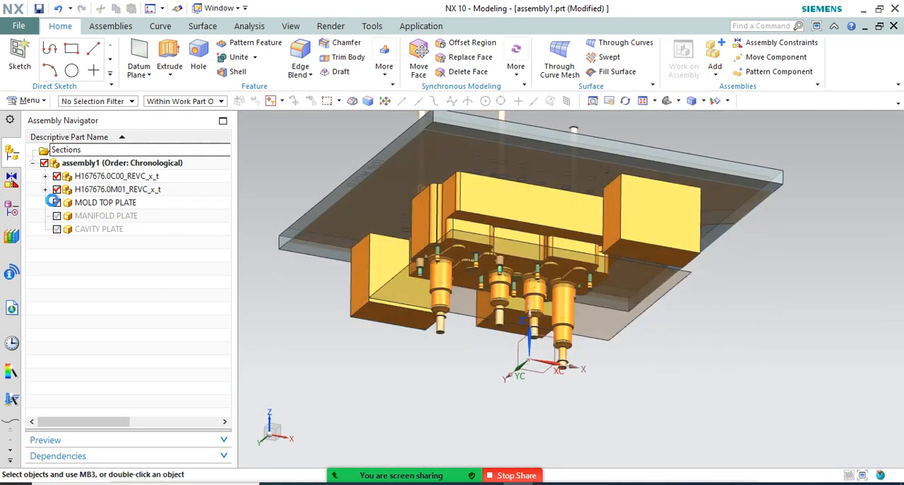
click(56, 202)
click(56, 168)
click(55, 176)
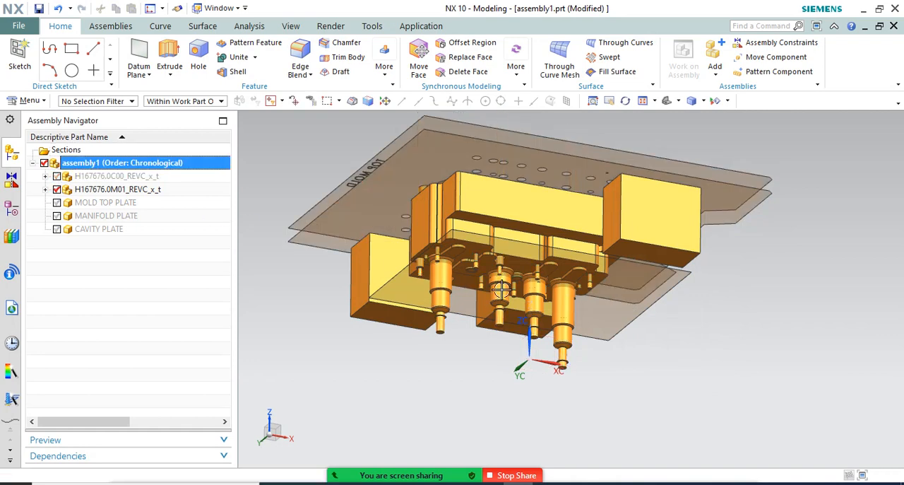
middle_drag(519, 268, 443, 285)
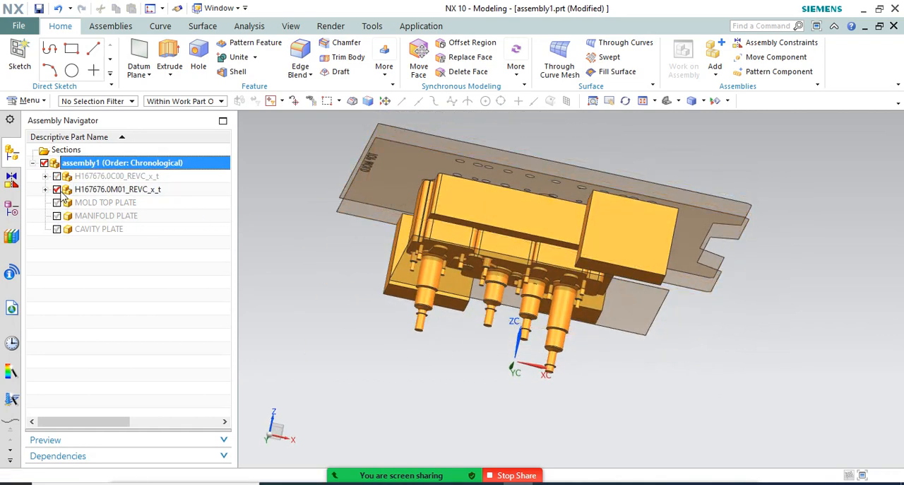
Hide H167676.0M01_REVC_x_t and show H167676.0C00_REVC_x_t instead to inspect the actual hot-runner components
click(57, 189)
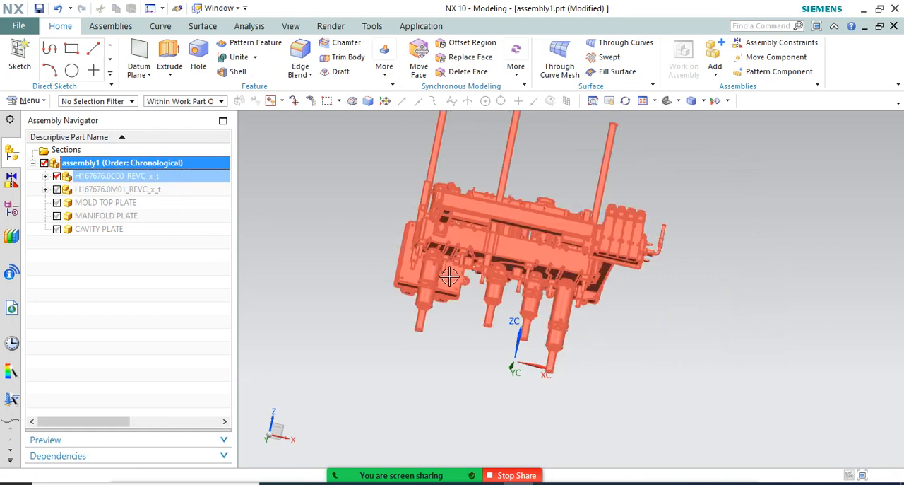
middle_drag(449, 276, 449, 284)
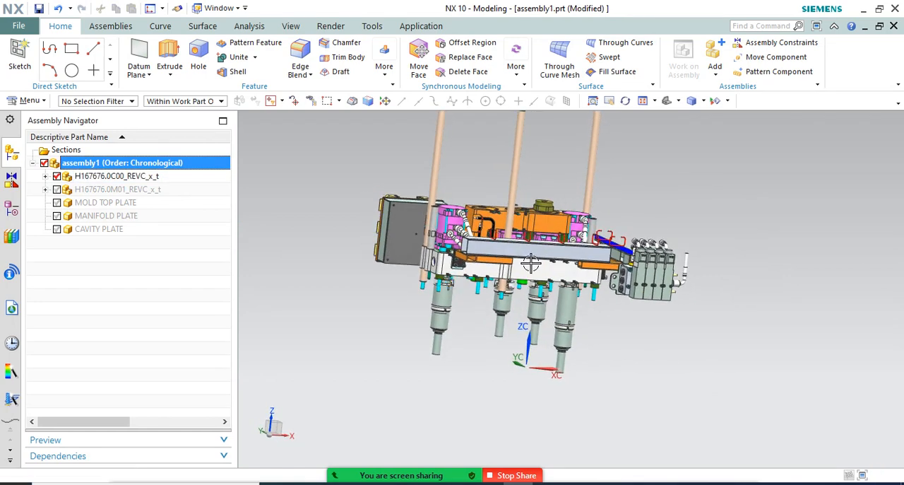
scroll(607, 322, up, 3)
scroll(620, 336, down, 2)
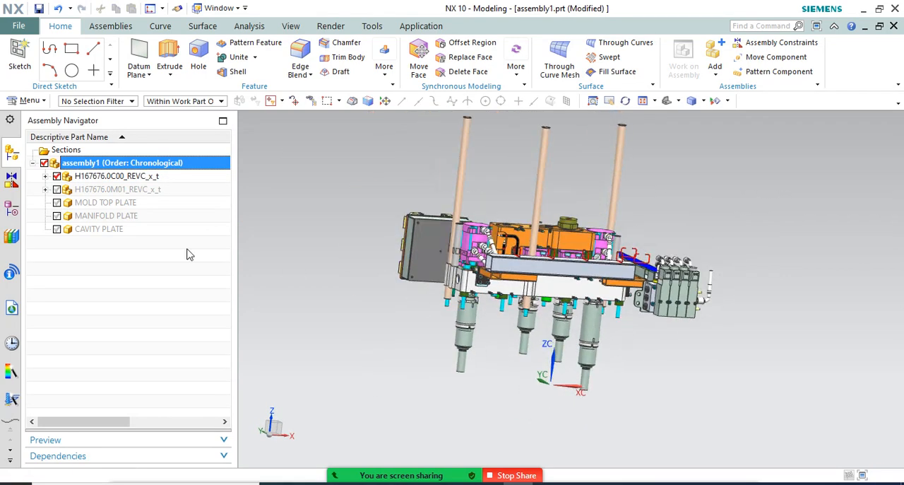
Show MANIFOLD PLATE around the hot-runner assembly and examine which components lie inside it
click(58, 215)
middle_drag(332, 208, 311, 216)
middle_drag(367, 246, 402, 268)
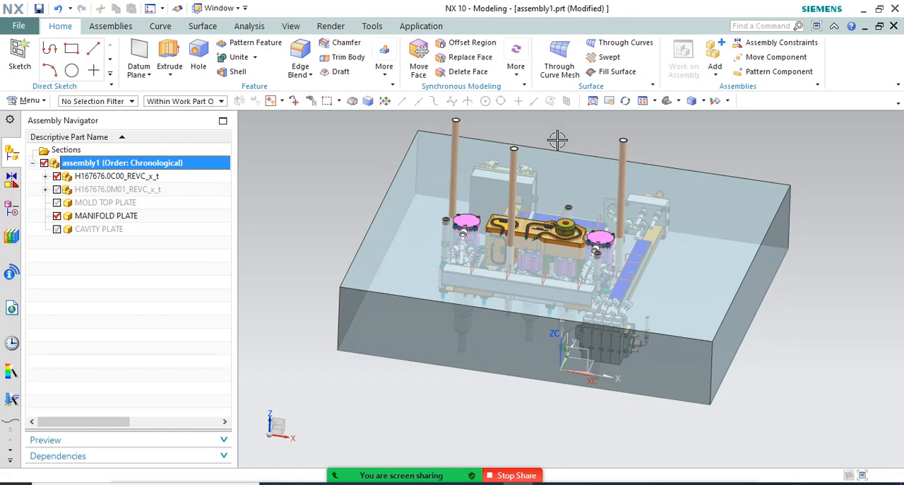
scroll(469, 219, down, 1)
scroll(505, 188, up, 1)
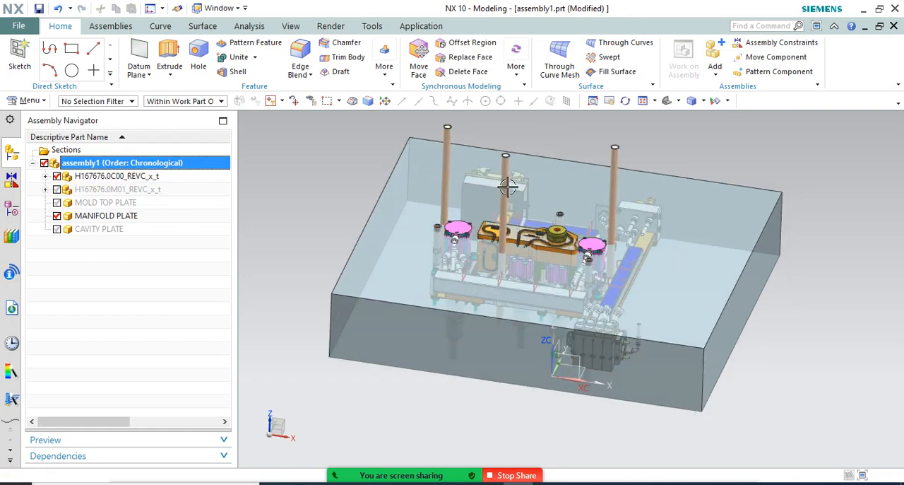
middle_drag(294, 226, 258, 224)
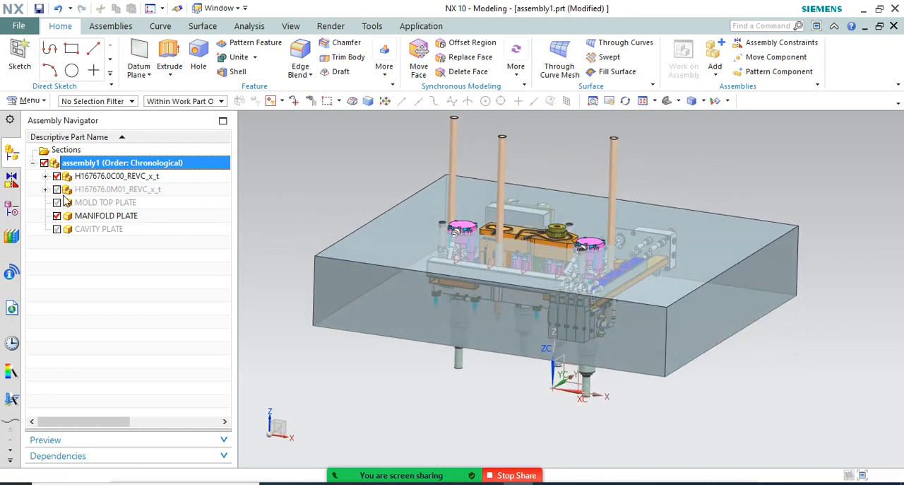
Show H167676.0M01_REVC_x_t together with MANIFOLD PLATE and hide H167676.0C00_REVC_x_t
click(57, 189)
click(57, 176)
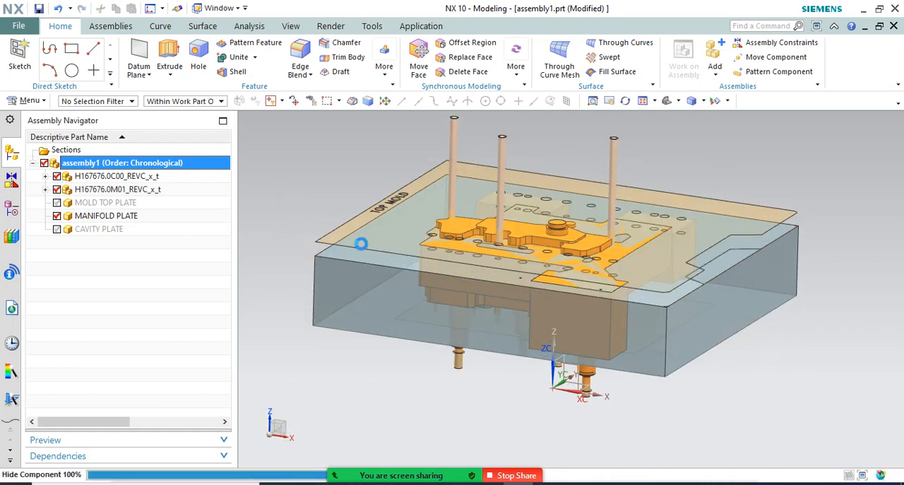
Compare MOLD TOP PLATE and MANIFOLD PLATE around H167676.0M01_REVC_x_t by showing each plate in turn, leaving only MANIFOLD PLATE displayed with it
middle_drag(363, 202, 257, 236)
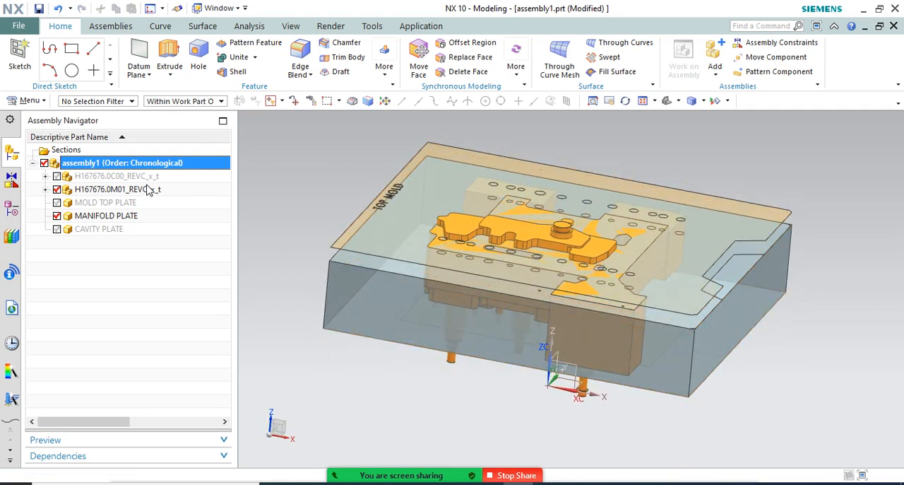
click(57, 215)
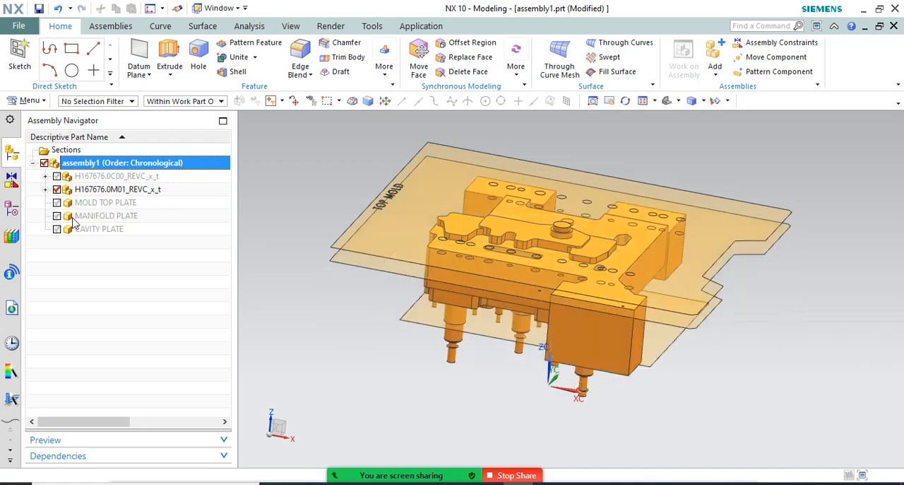
middle_drag(345, 253, 325, 272)
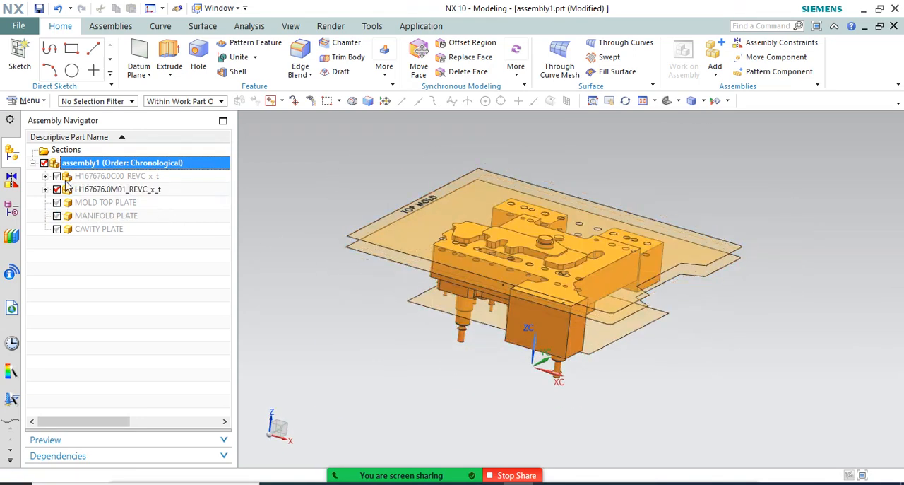
click(58, 202)
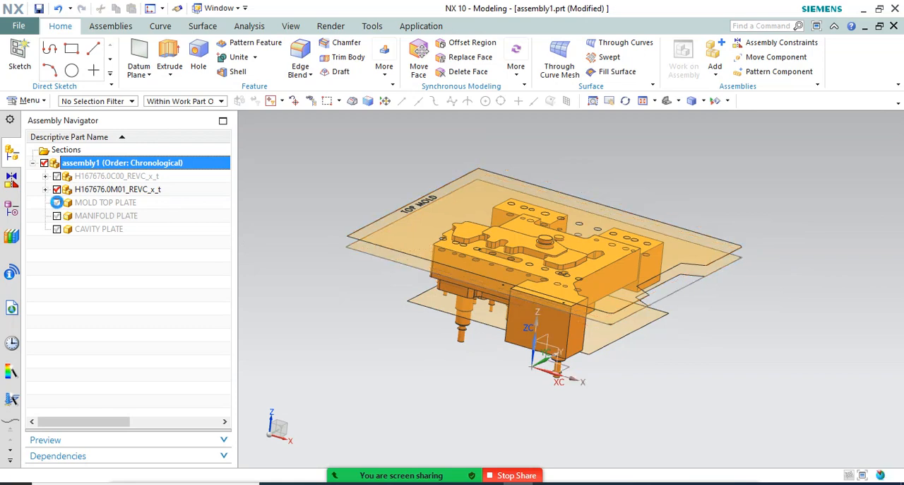
mouse_move(397, 257)
middle_down()
mouse_move(394, 232)
mouse_move(391, 252)
middle_up()
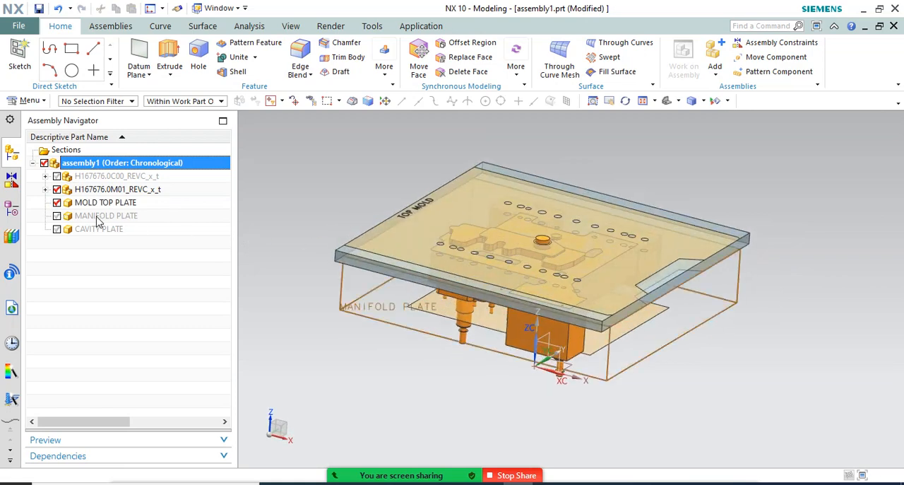
click(57, 202)
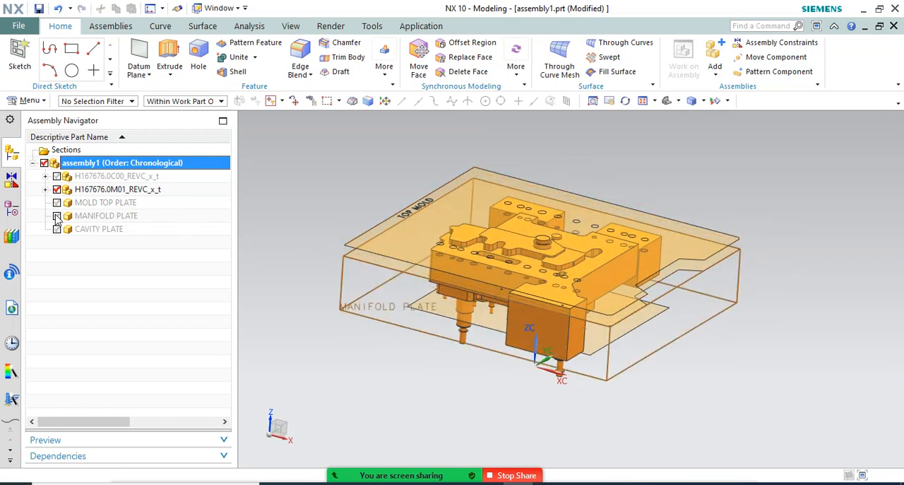
click(57, 216)
middle_drag(339, 269, 419, 289)
scroll(435, 287, down, 2)
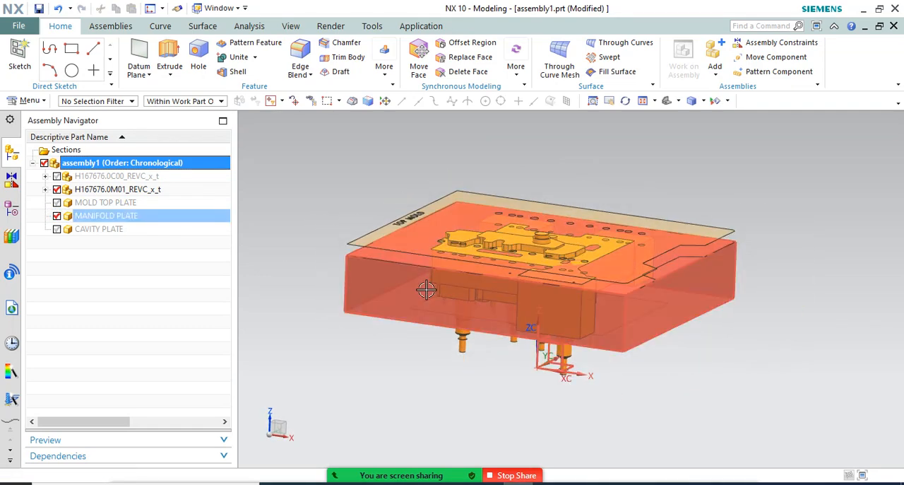
Make MANIFOLD PLATE the work part and link the H167676.0M01_REVC_x_t body into it as an associative body with WAVE Geometry Linker
double_click(125, 215)
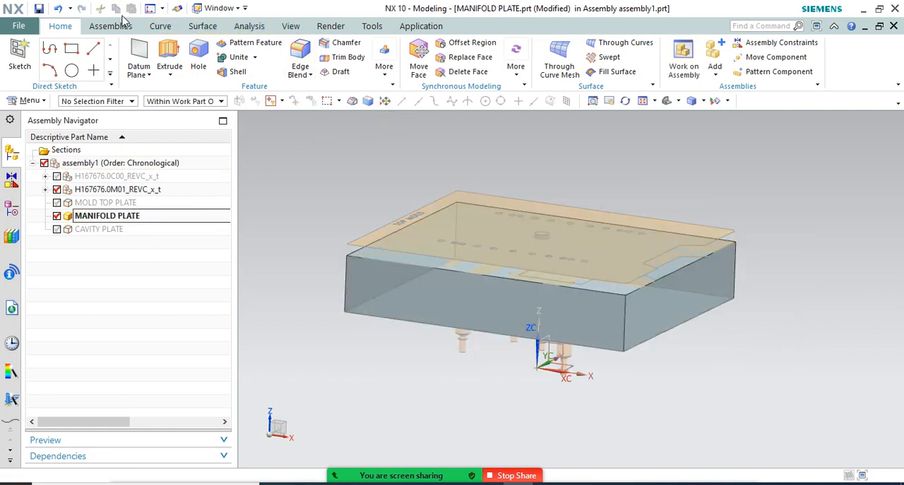
click(122, 21)
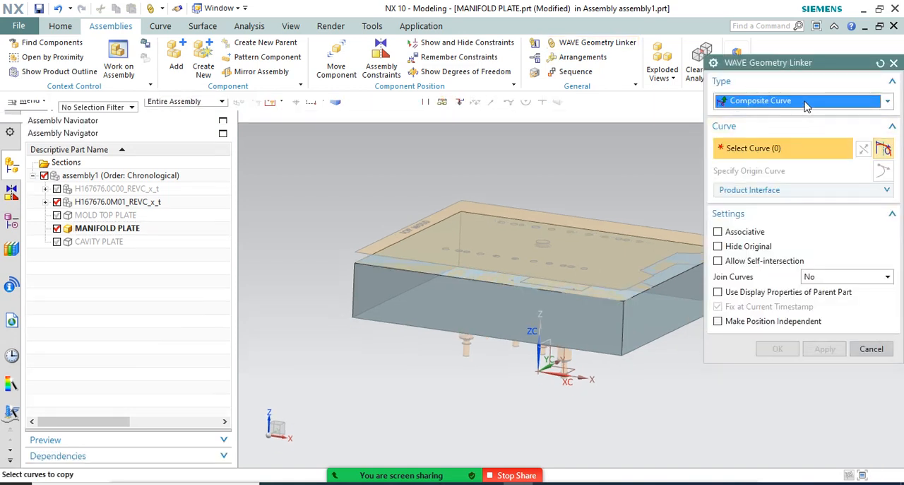
click(801, 100)
click(737, 195)
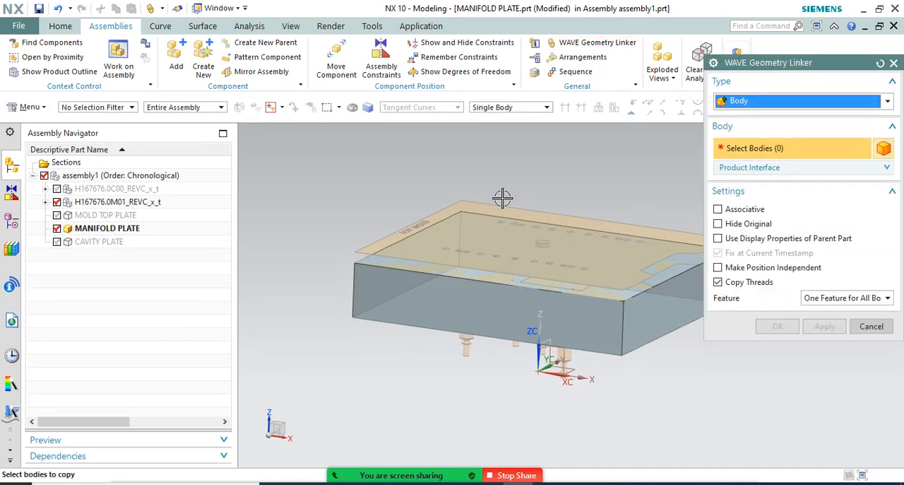
scroll(541, 221, down, 3)
click(494, 272)
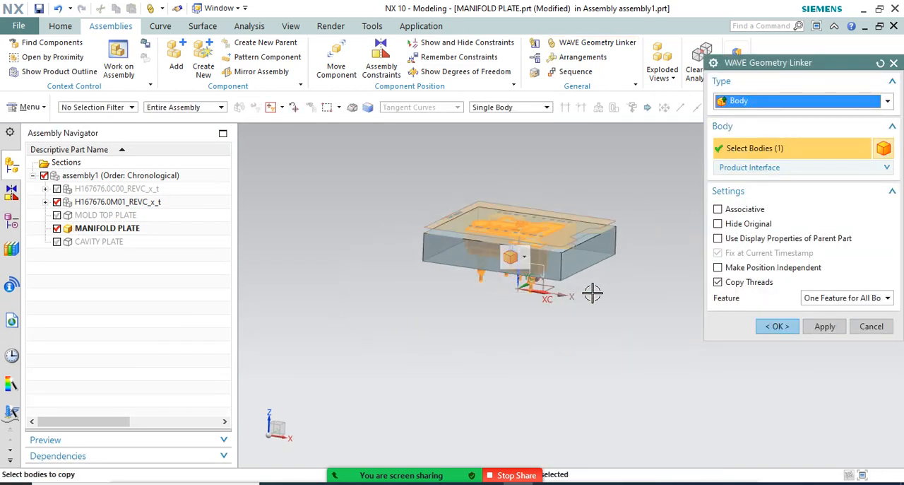
middle_drag(592, 293, 529, 279)
scroll(525, 219, up, 2)
middle_drag(524, 219, 543, 177)
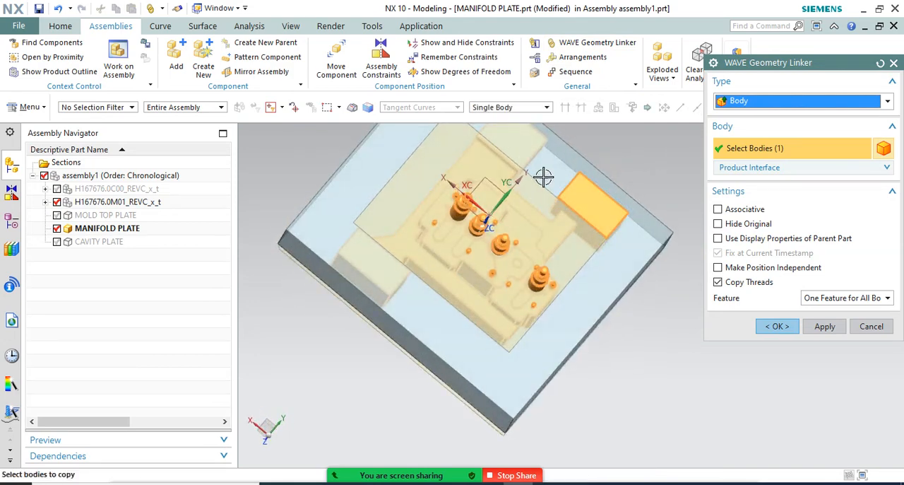
click(719, 209)
click(779, 327)
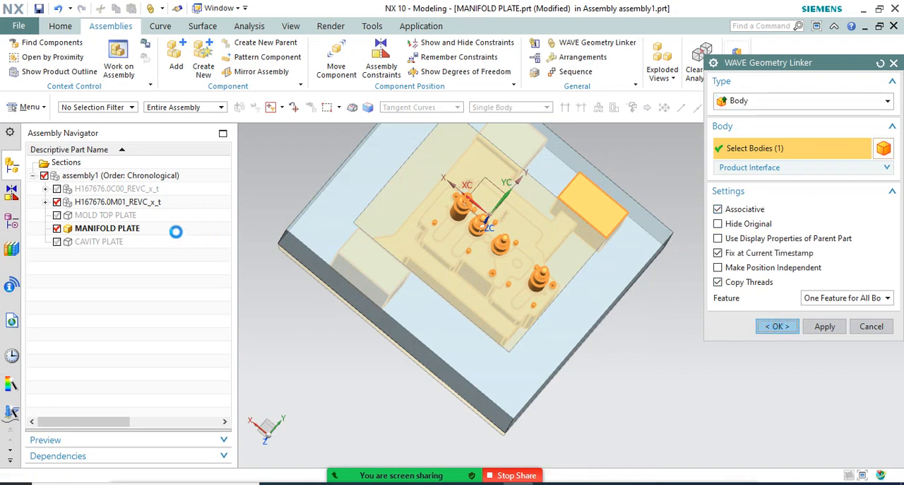
Make MANIFOLD PLATE the displayed part and fit the whole plate in view
right_click(129, 230)
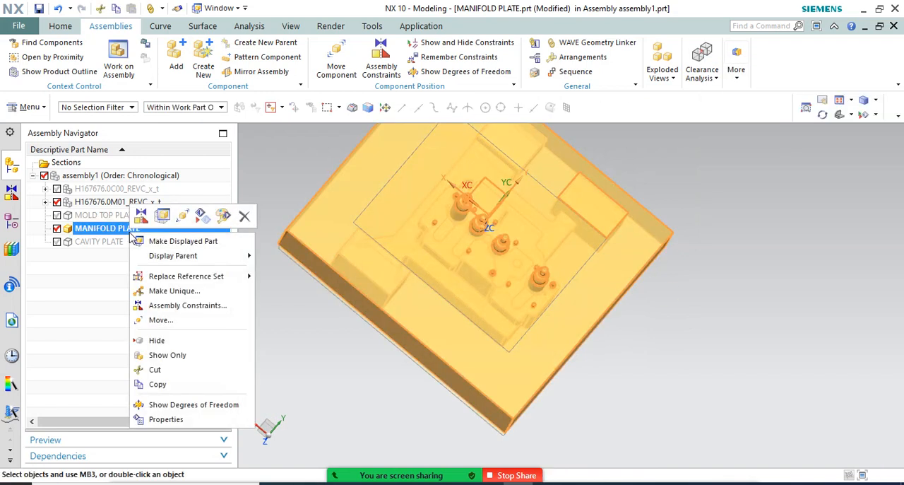
click(173, 240)
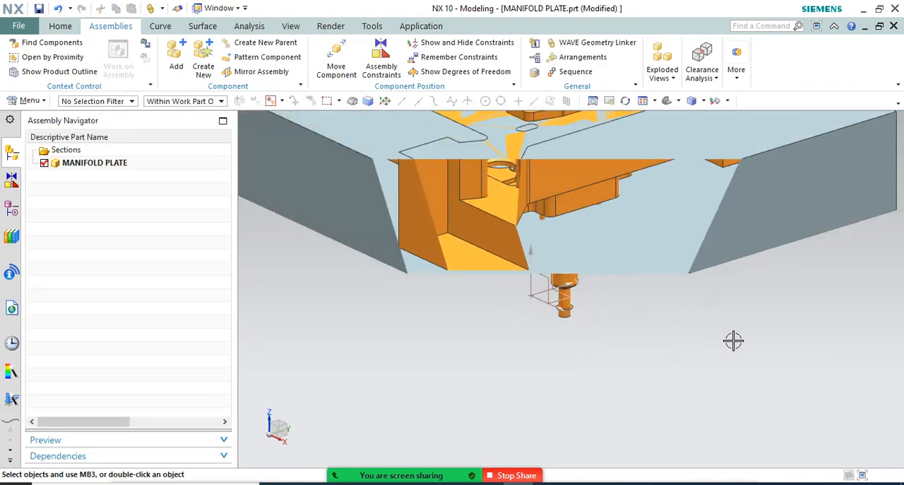
right_click(735, 339)
click(760, 103)
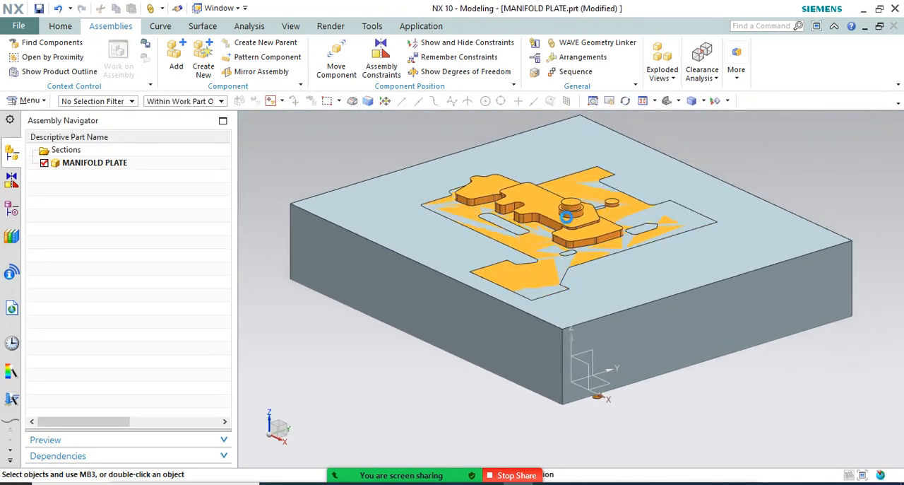
middle_drag(573, 212, 629, 135)
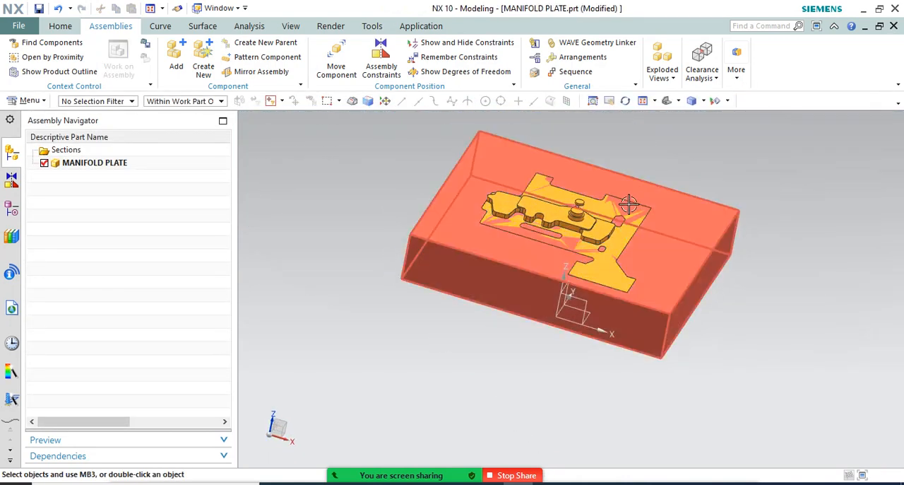
Subtract the linked hot-runner body from the manifold plate block without keeping the target or tool
click(64, 26)
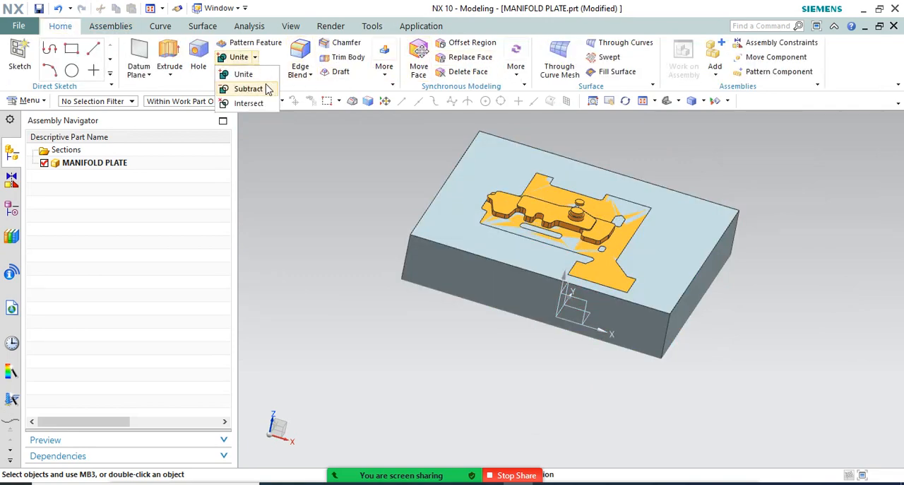
click(262, 89)
click(440, 204)
click(615, 233)
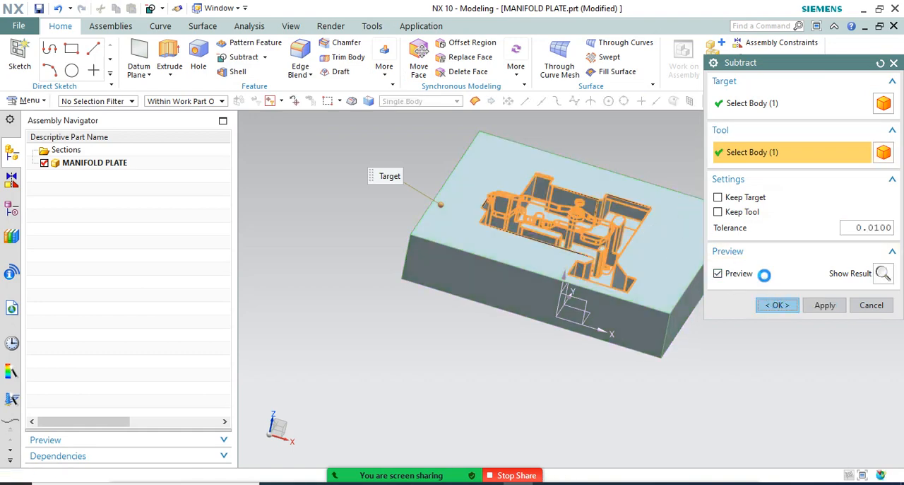
Examine the pocket cut in the manifold plate, including its side walls, floor, standing islands and nozzle holes
middle_drag(693, 216, 570, 247)
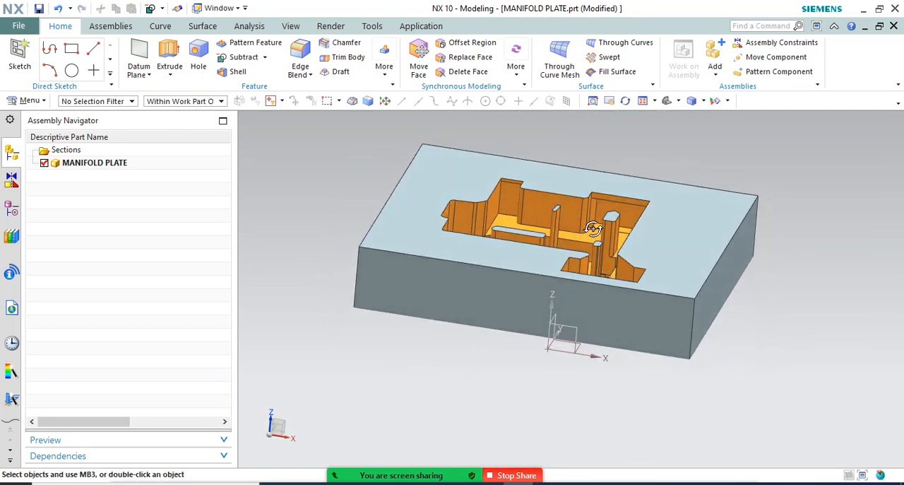
middle_drag(640, 168, 659, 204)
scroll(612, 290, up, 4)
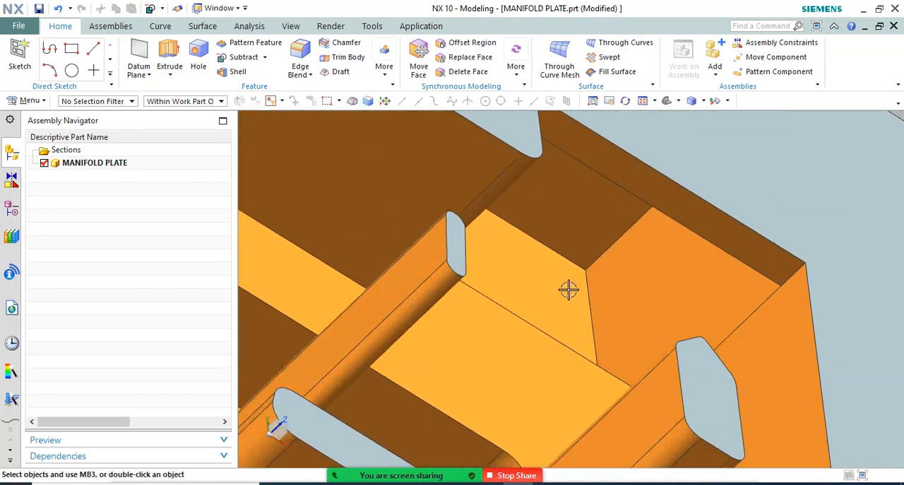
scroll(565, 273, down, 3)
middle_drag(565, 272, 537, 234)
scroll(515, 208, down, 4)
middle_drag(514, 204, 411, 285)
scroll(411, 284, up, 5)
scroll(438, 191, down, 5)
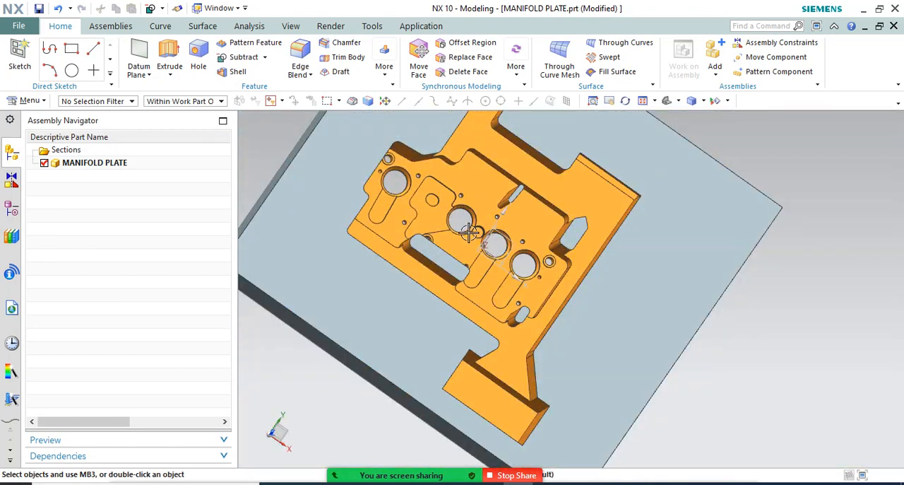
middle_drag(474, 232, 508, 329)
scroll(457, 212, up, 6)
scroll(484, 205, down, 5)
scroll(508, 329, down, 3)
scroll(467, 276, up, 3)
middle_drag(468, 276, 474, 325)
middle_drag(474, 371, 486, 316)
scroll(490, 346, down, 2)
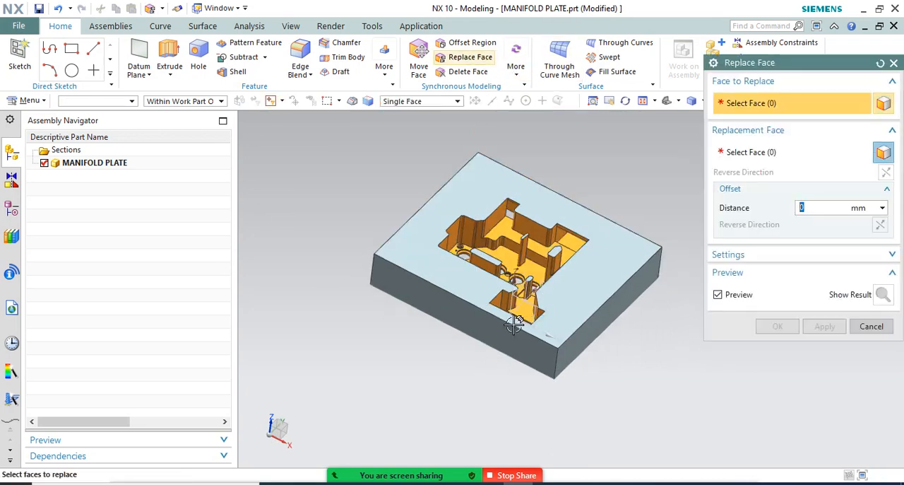
Abandon the Replace Face command and undo the subtraction of the linked body from the plate
middle_drag(474, 317, 473, 345)
scroll(474, 342, up, 5)
scroll(512, 326, down, 5)
key(Escape)
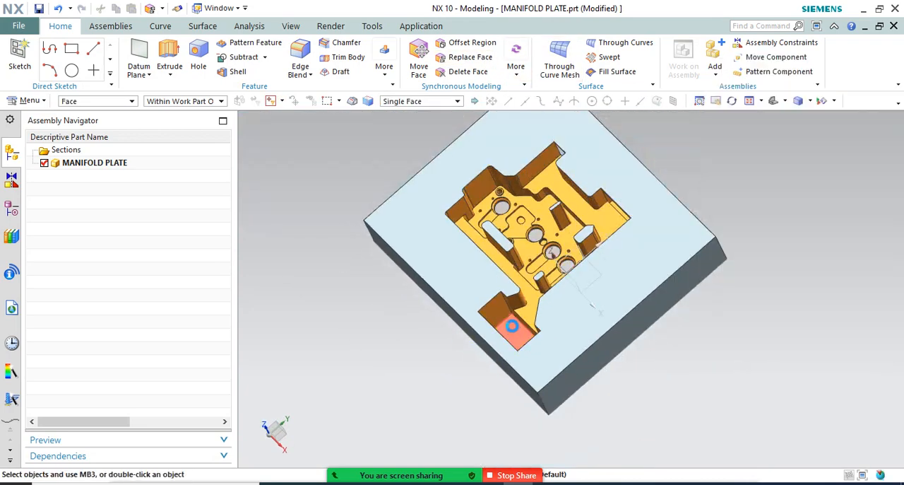
key(ctrl+z)
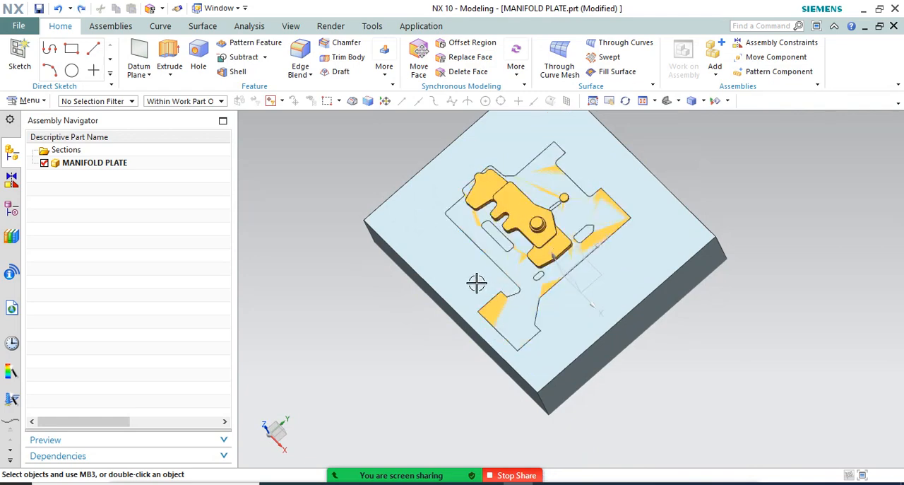
Hide the plate's Extrude (2) feature so that the linked hot-runner body stands alone
scroll(476, 284, down, 3)
middle_drag(479, 283, 497, 247)
click(12, 206)
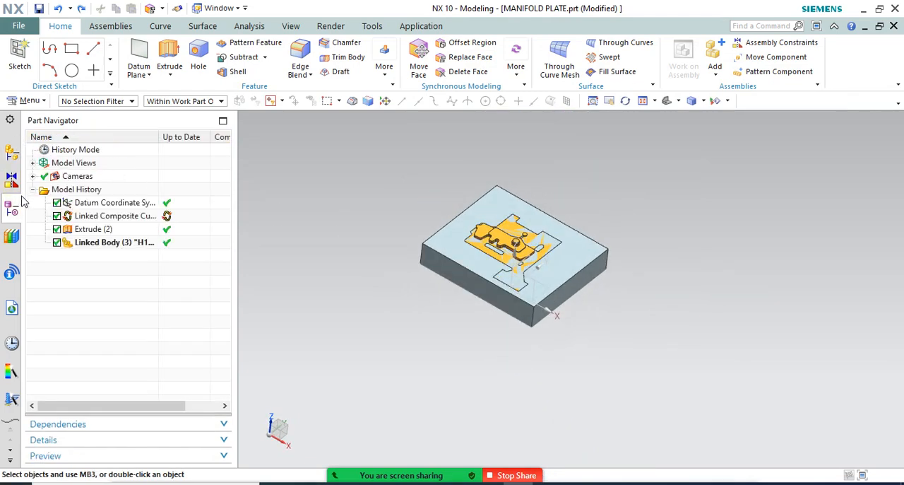
right_click(101, 219)
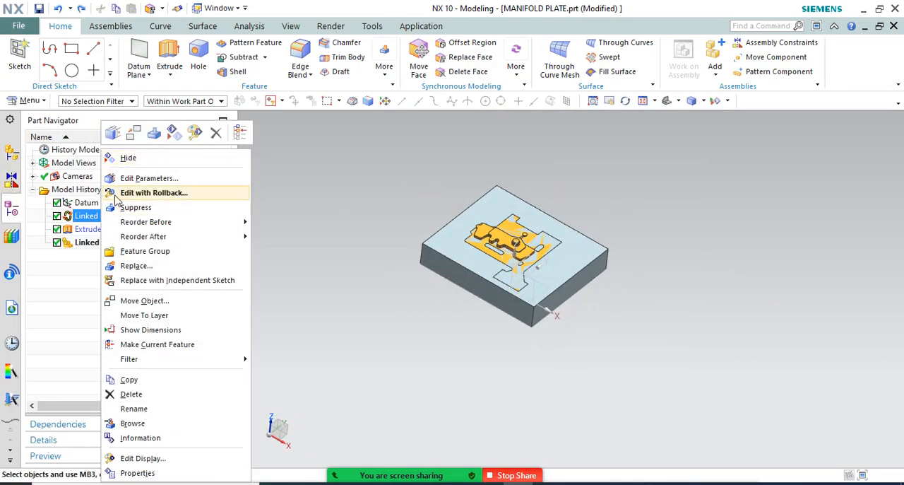
right_click(85, 230)
click(113, 157)
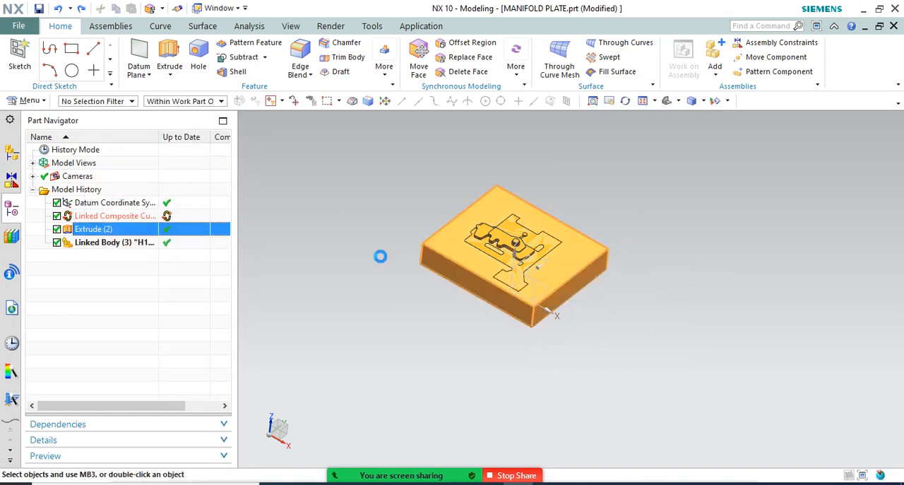
scroll(521, 303, up, 5)
scroll(545, 317, down, 4)
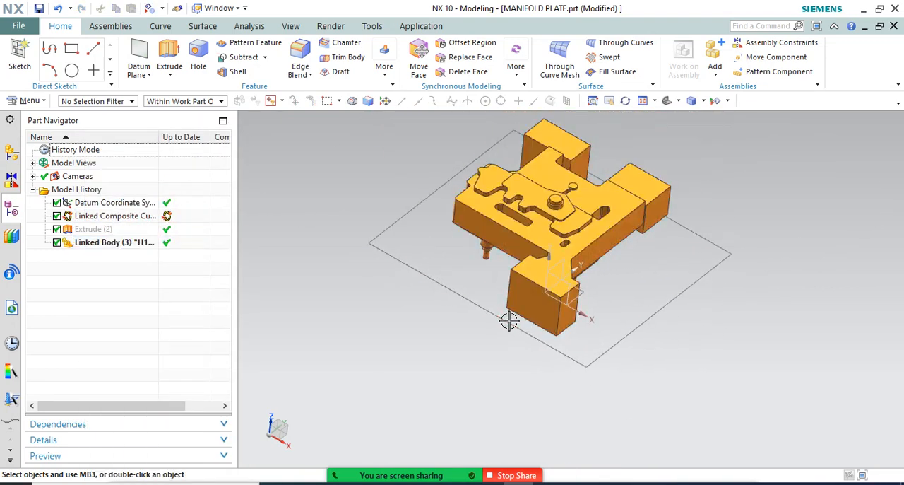
Offset the outer end face of the single projecting block on the linked body outward by 360 mm
key(o)
key(Escape)
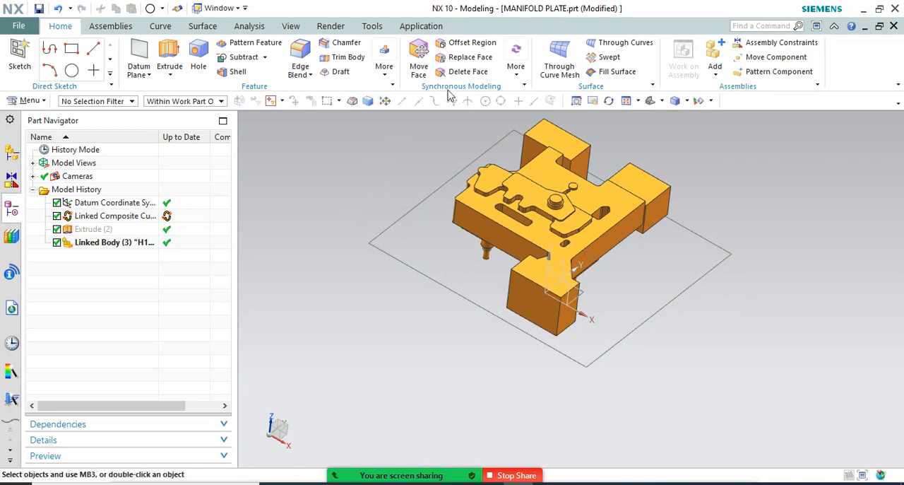
click(384, 71)
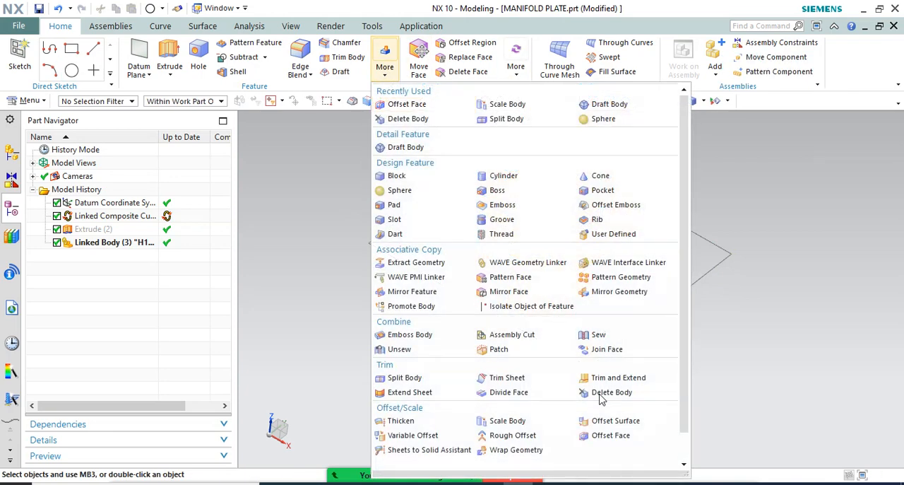
click(604, 435)
click(528, 309)
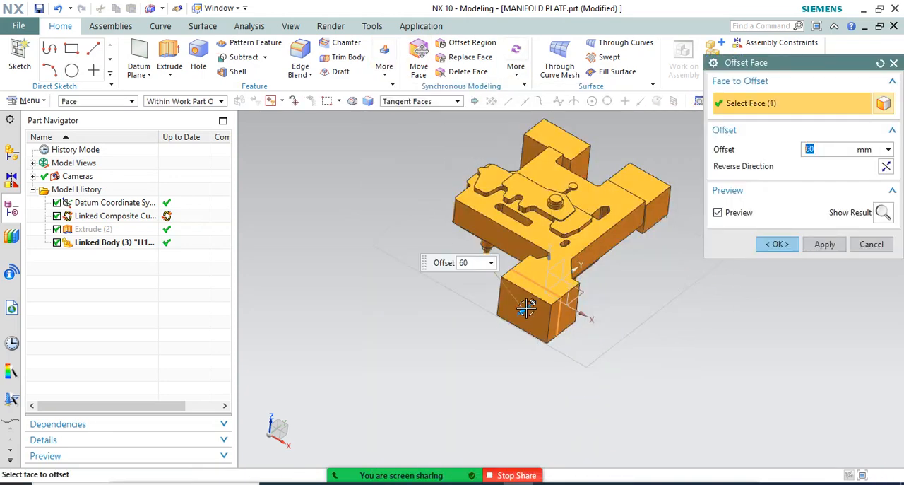
drag(528, 308, 456, 340)
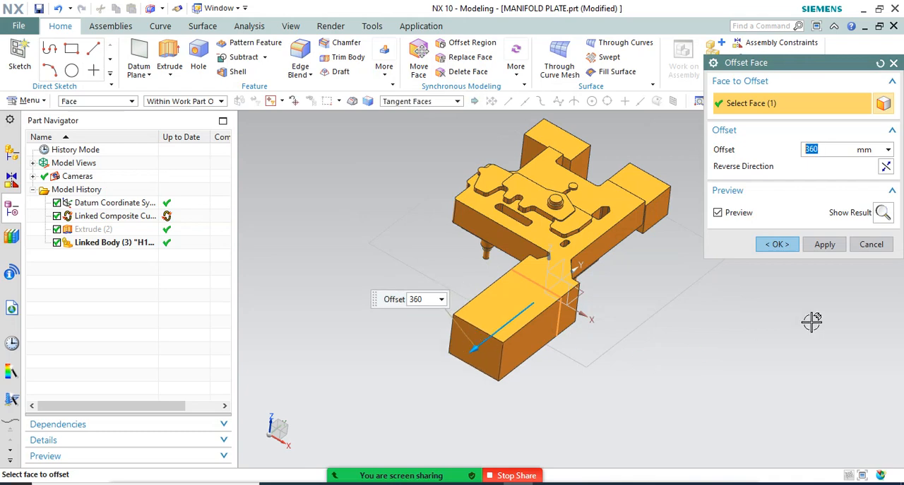
click(824, 245)
Offset the outer end faces of the two parallel blocks on the linked body outward by 360 mm each
mouse_move(579, 233)
middle_down()
mouse_move(599, 240)
mouse_move(588, 229)
mouse_move(580, 236)
middle_up()
click(612, 154)
scroll(580, 236, up, 3)
click(580, 235)
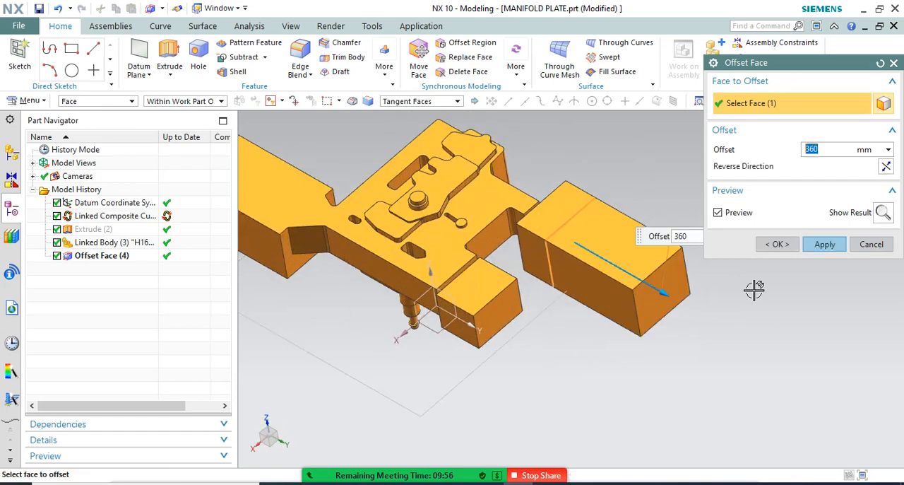
click(825, 244)
click(520, 318)
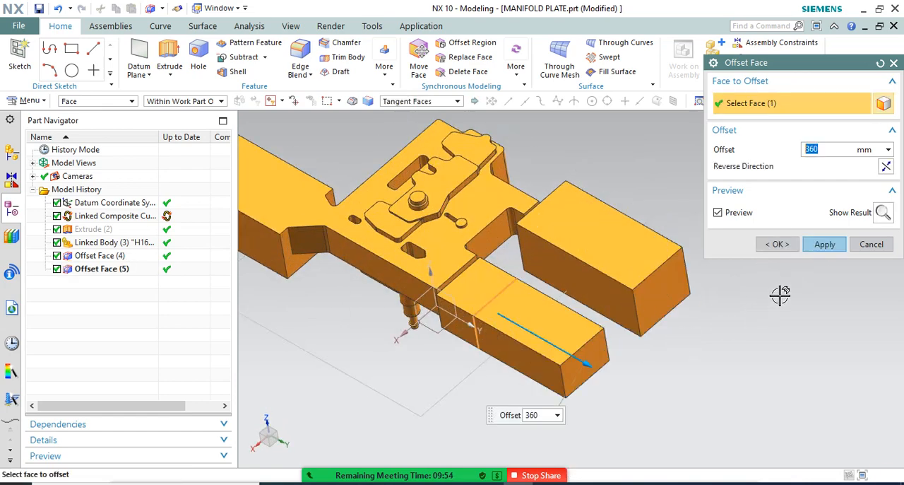
click(777, 244)
Offset the top faces of the two parallel blocks upward together by 360 mm
scroll(702, 284, down, 3)
middle_drag(702, 285, 719, 270)
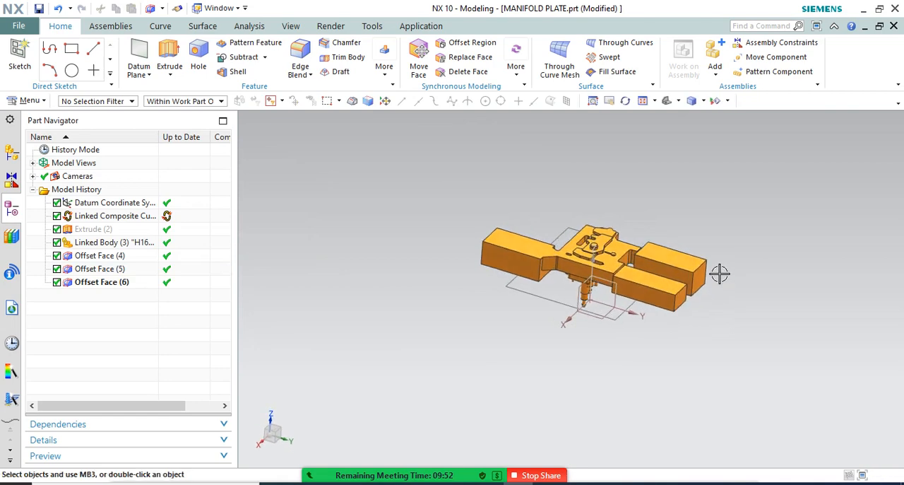
scroll(662, 248, up, 3)
click(709, 250)
key(Escape)
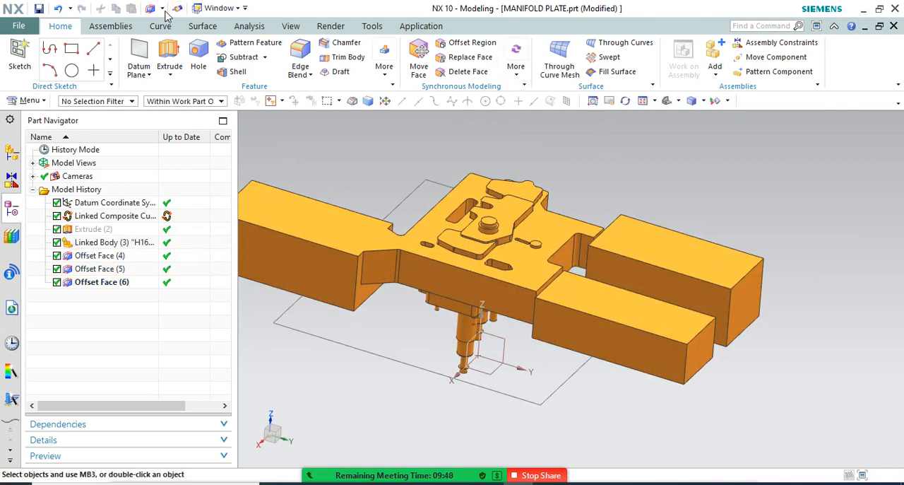
click(630, 290)
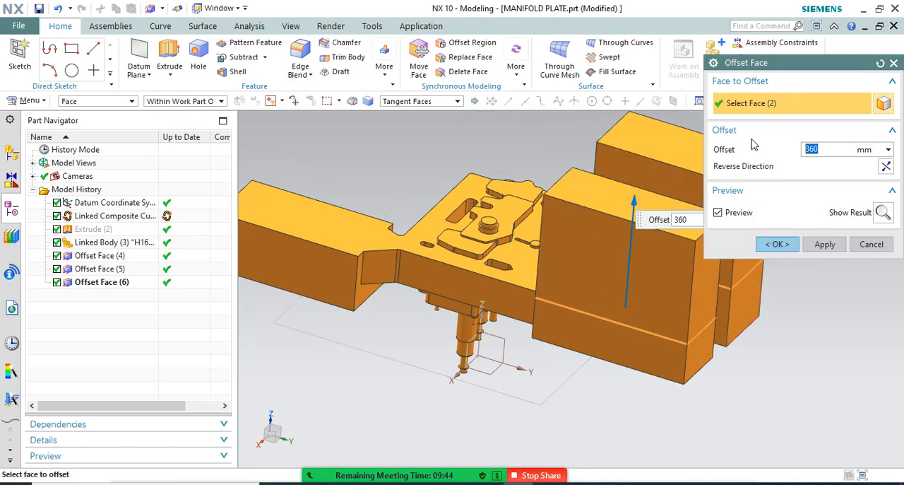
click(777, 244)
Show the plate's Extrude (2) again and subtract the extended linked body from the plate
scroll(625, 220, down, 3)
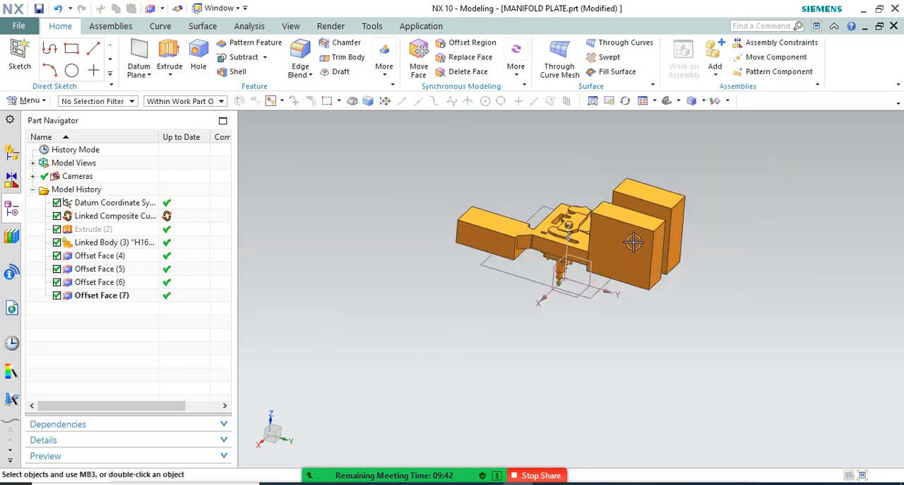
middle_drag(631, 242, 624, 218)
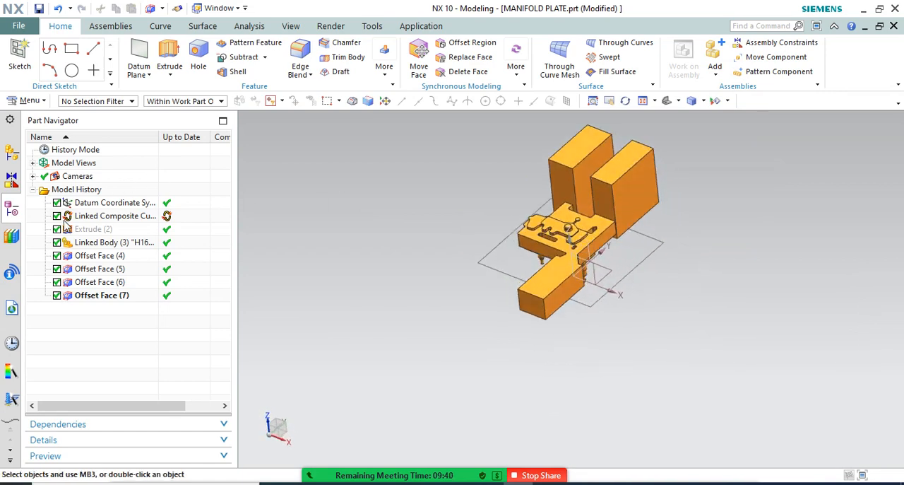
right_click(88, 230)
click(131, 172)
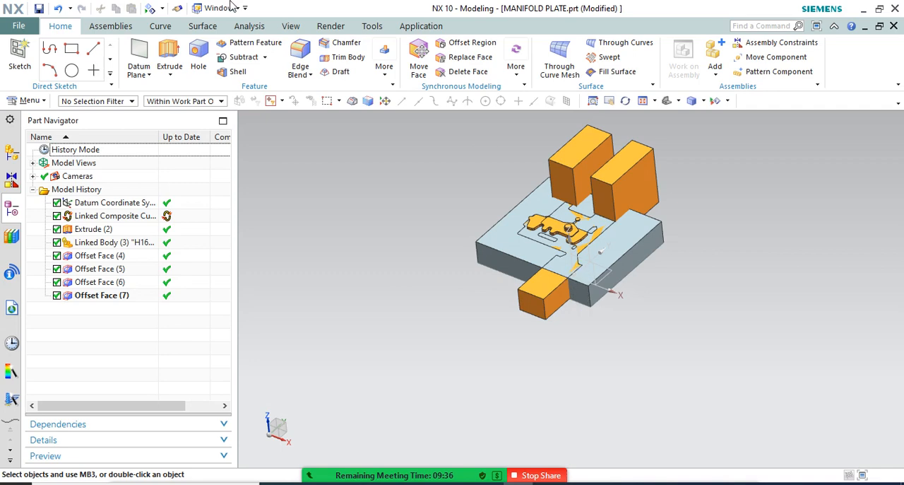
click(243, 58)
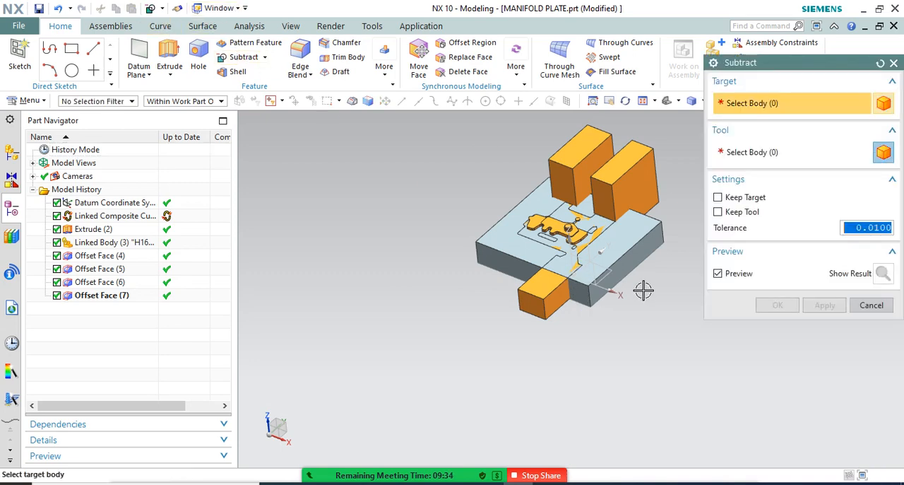
click(612, 212)
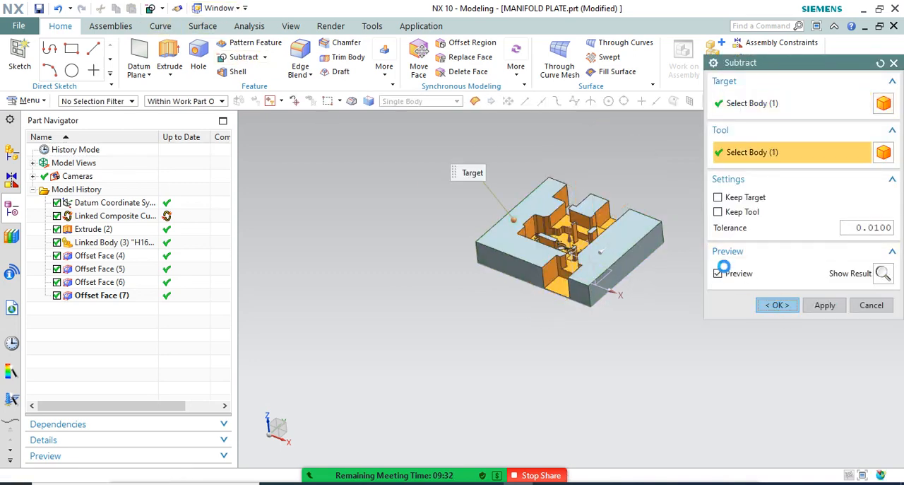
click(778, 305)
Blend the two vertical inner corner edges where the plate's single channel widens with a 15 mm radius
scroll(599, 205, up, 3)
middle_drag(599, 205, 649, 250)
scroll(660, 279, up, 4)
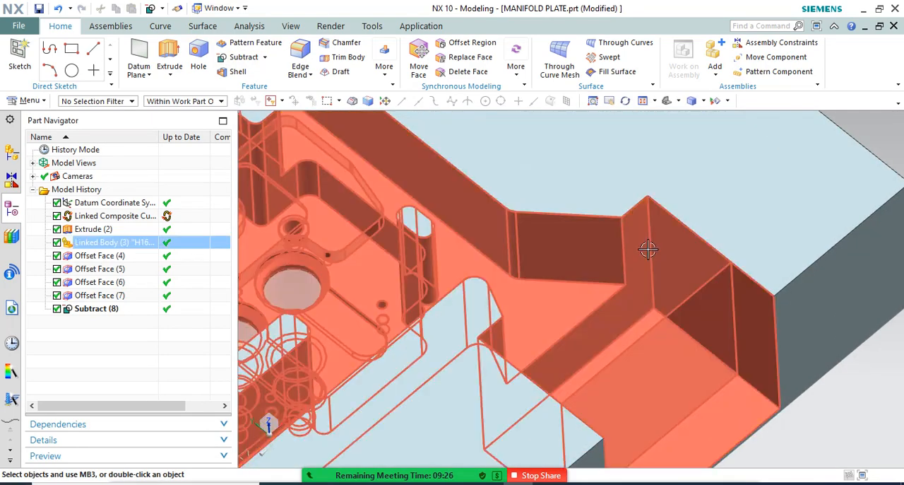
scroll(649, 242, down, 5)
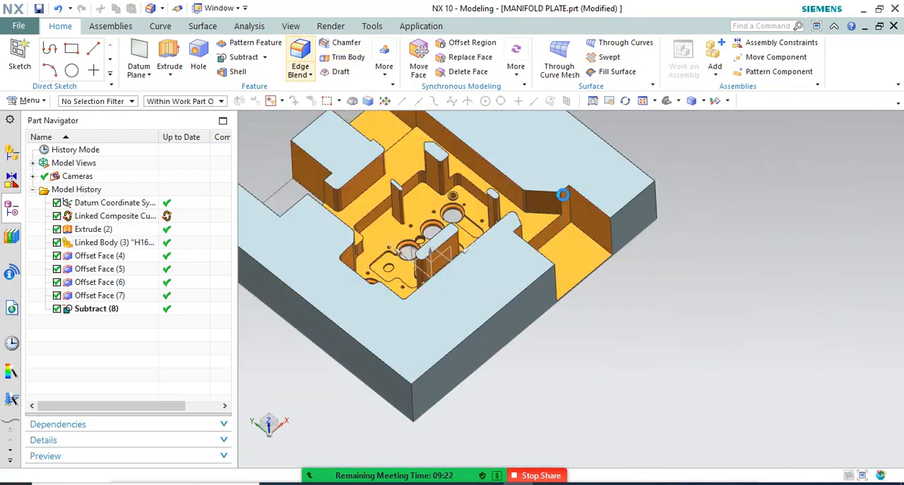
scroll(571, 199, up, 4)
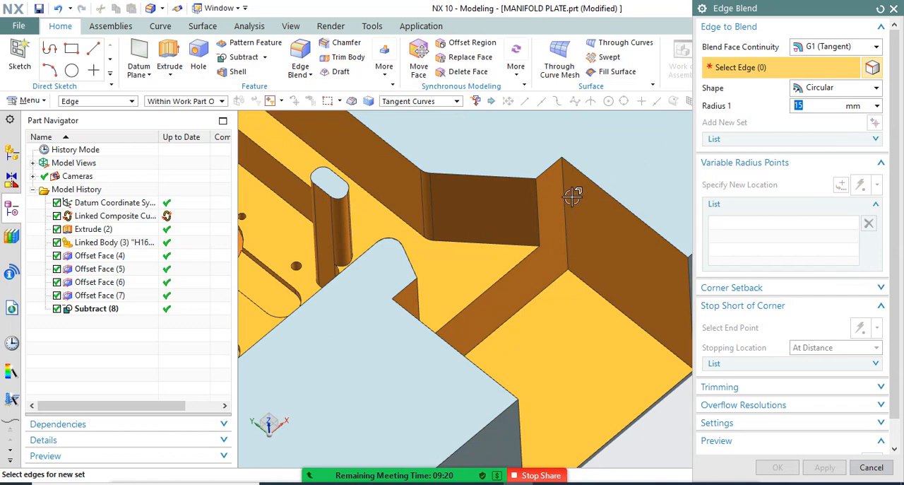
click(565, 198)
middle_drag(573, 225, 440, 329)
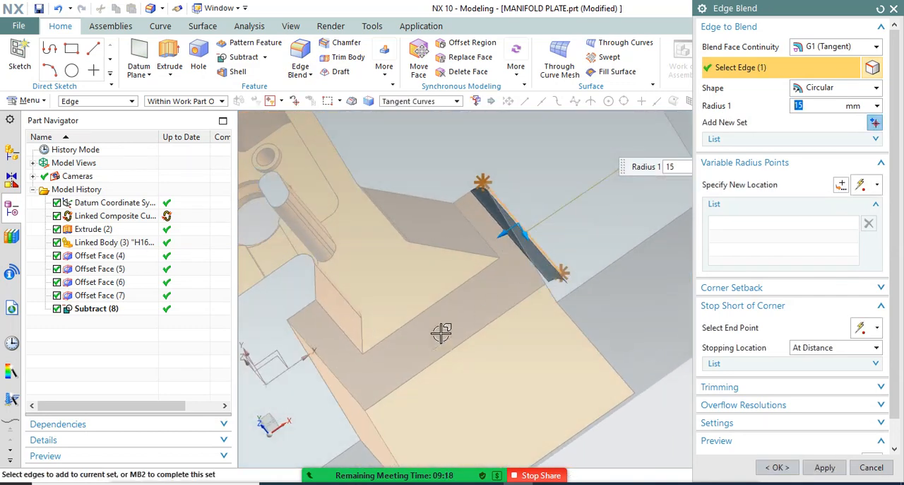
click(777, 466)
Blend the floor step edge of the single channel and its two adjoining vertical edges with a 15 mm radius
scroll(484, 308, up, 6)
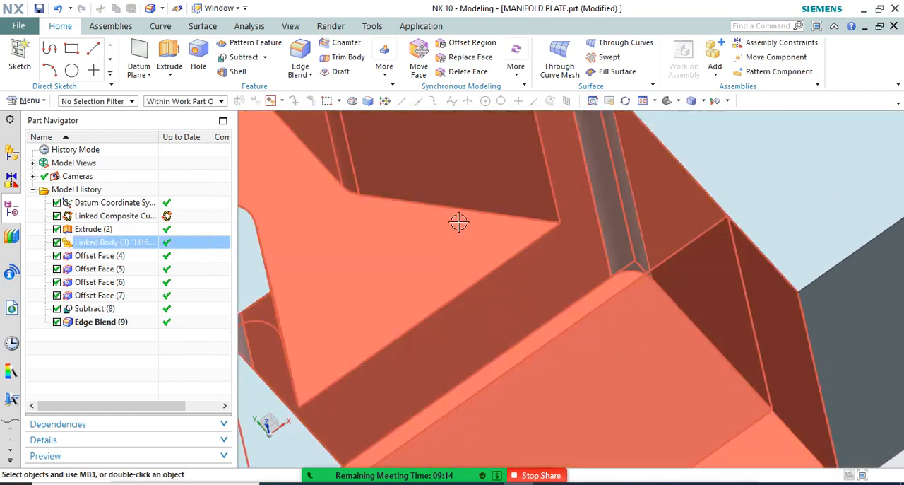
middle_drag(459, 222, 558, 295)
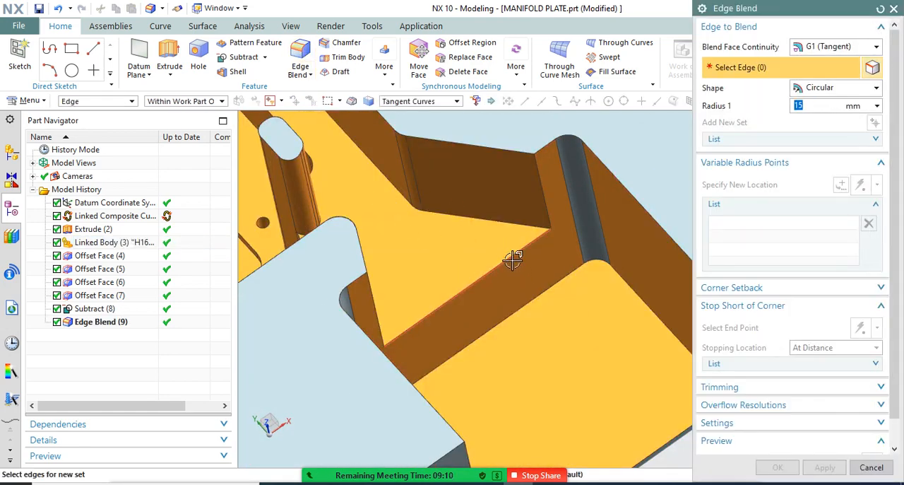
click(514, 257)
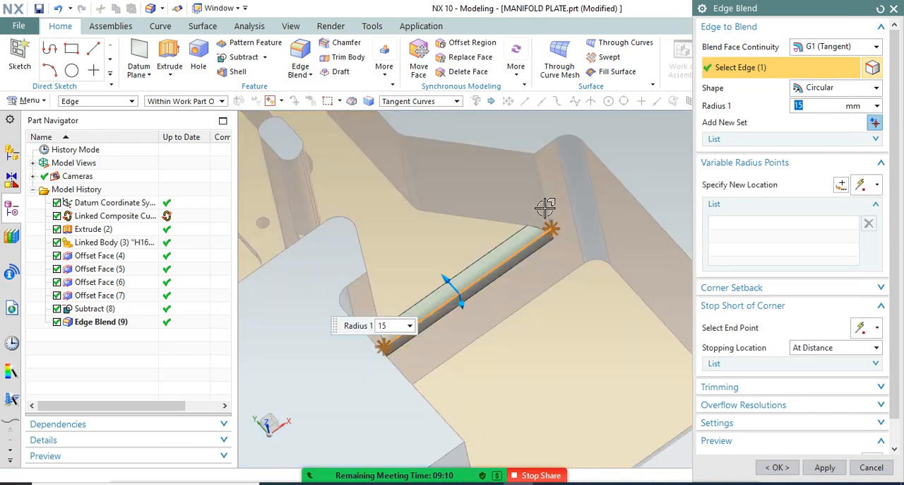
click(375, 288)
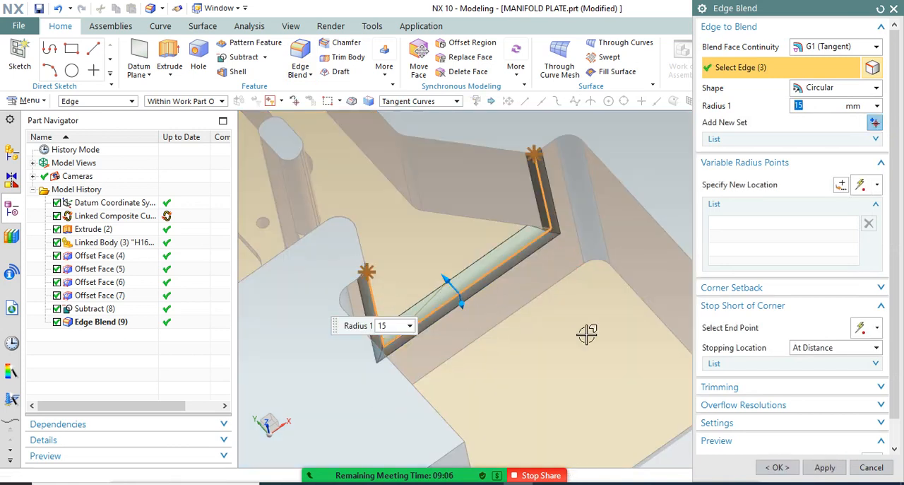
click(824, 467)
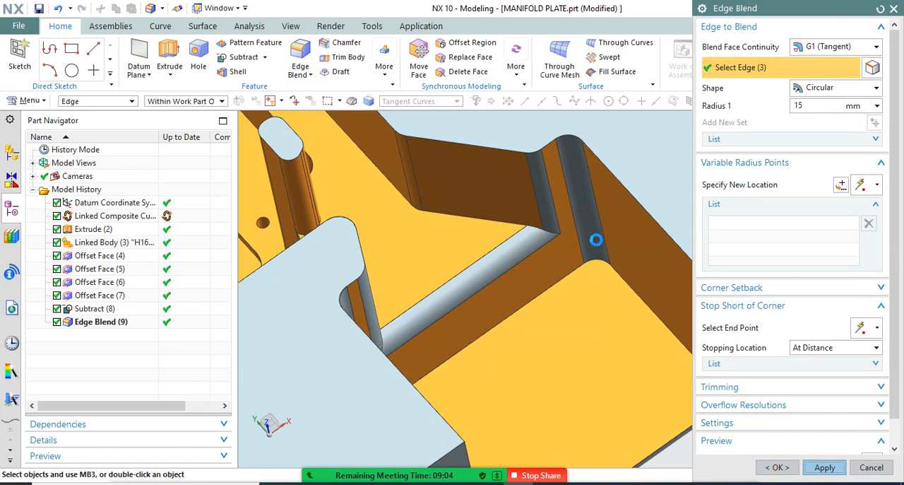
Blend the two vertical edges at the outer mouth of the single channel with a 40 mm radius
scroll(595, 253, down, 10)
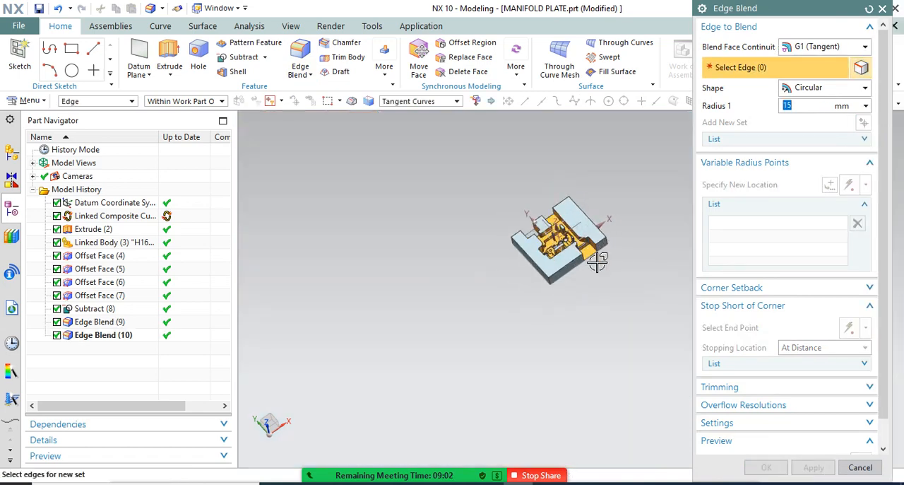
scroll(592, 232, up, 7)
click(584, 201)
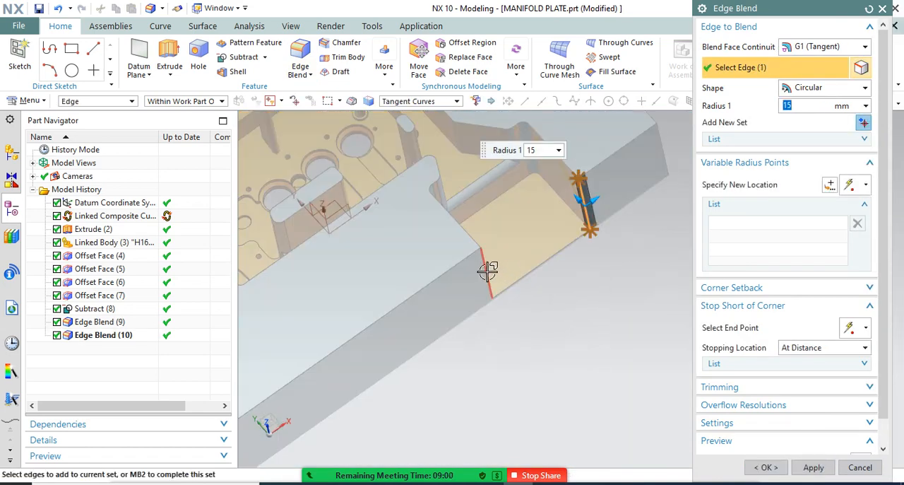
text(40)
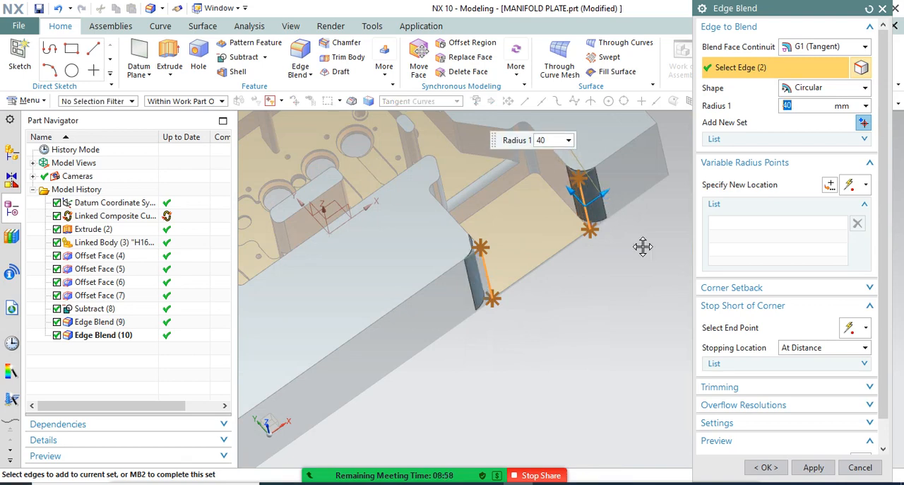
click(813, 467)
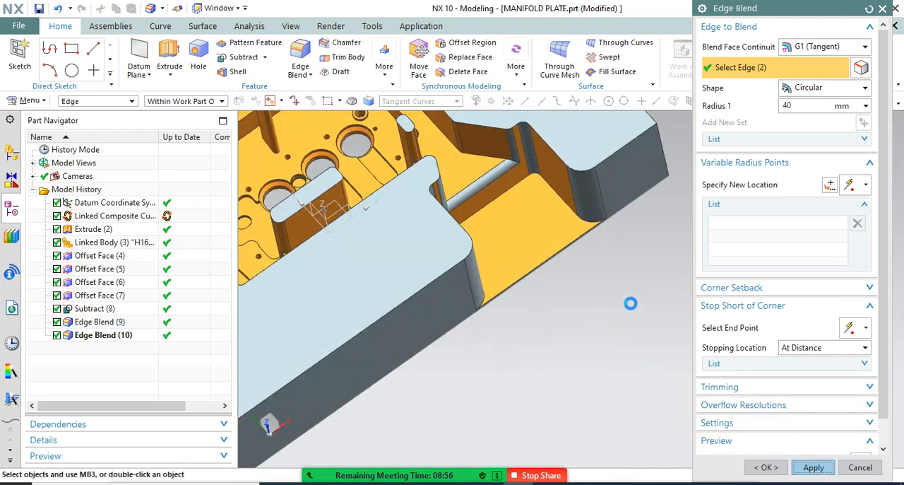
Blend the floor step edge of the shallower channel on the plate's opposite side with a 40 mm radius
scroll(629, 282, down, 8)
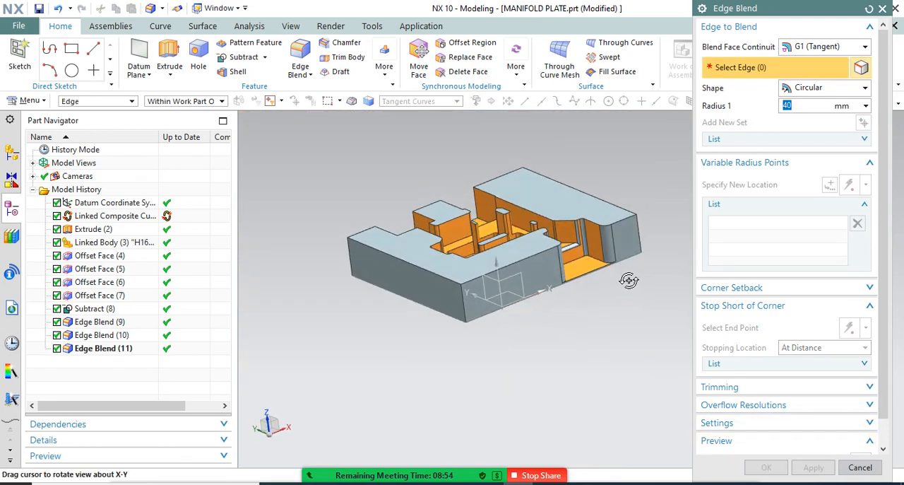
scroll(595, 263, up, 9)
scroll(595, 262, down, 3)
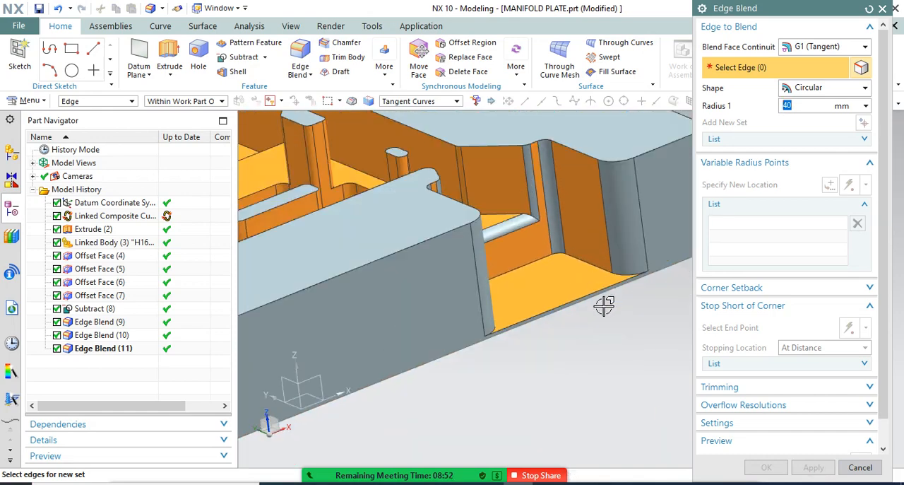
scroll(604, 304, down, 5)
middle_drag(606, 305, 614, 284)
scroll(602, 303, up, 5)
scroll(646, 315, down, 5)
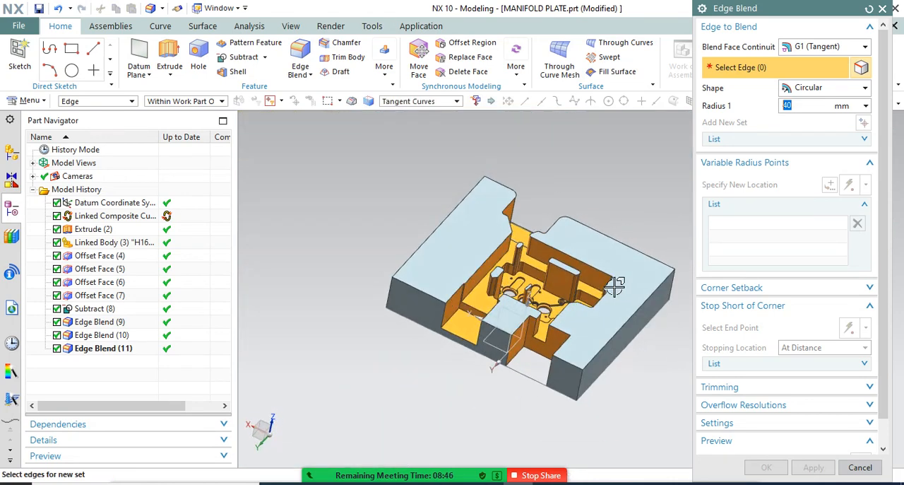
scroll(470, 330, up, 5)
click(499, 243)
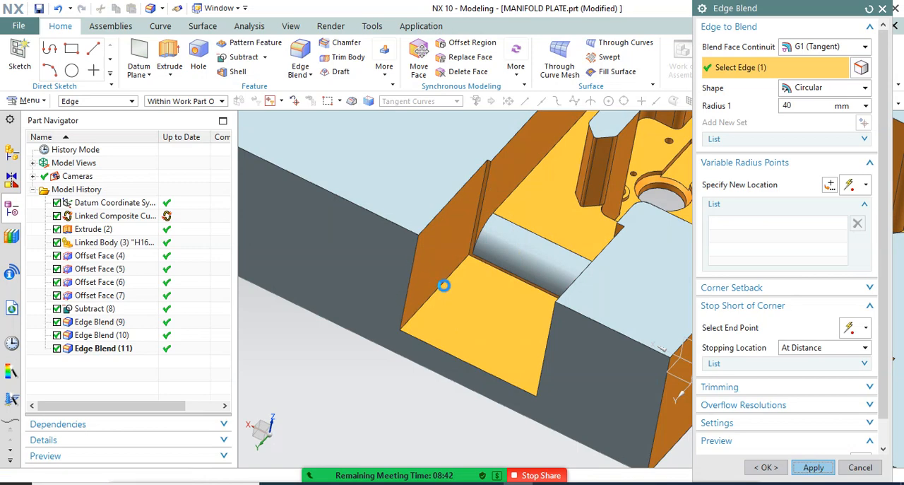
Blend the six vertical mouth and corner edges of the two parallel channels with a 25 mm radius
click(415, 250)
scroll(471, 301, down, 2)
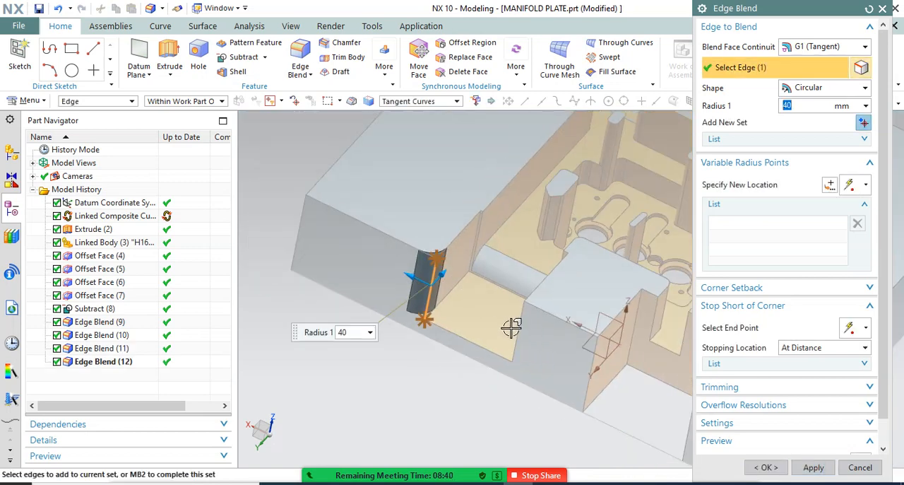
scroll(502, 293, down, 3)
scroll(516, 286, up, 6)
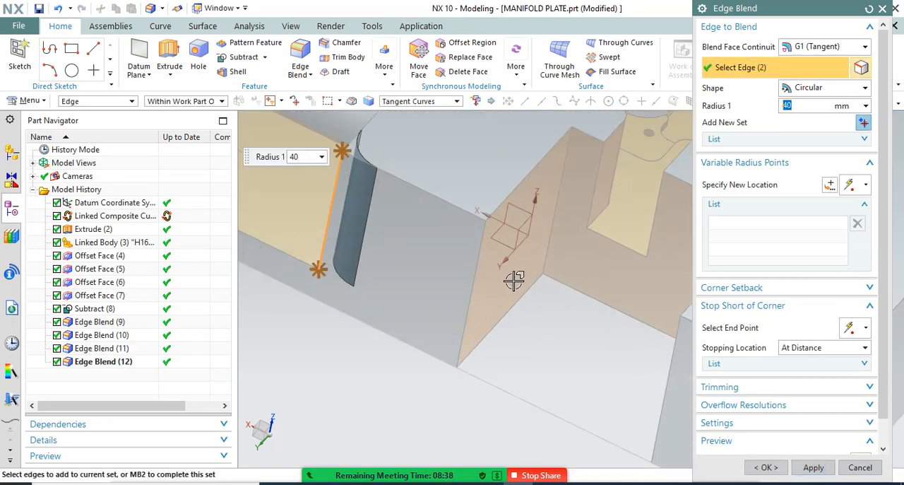
click(553, 240)
click(477, 279)
scroll(431, 232, down, 3)
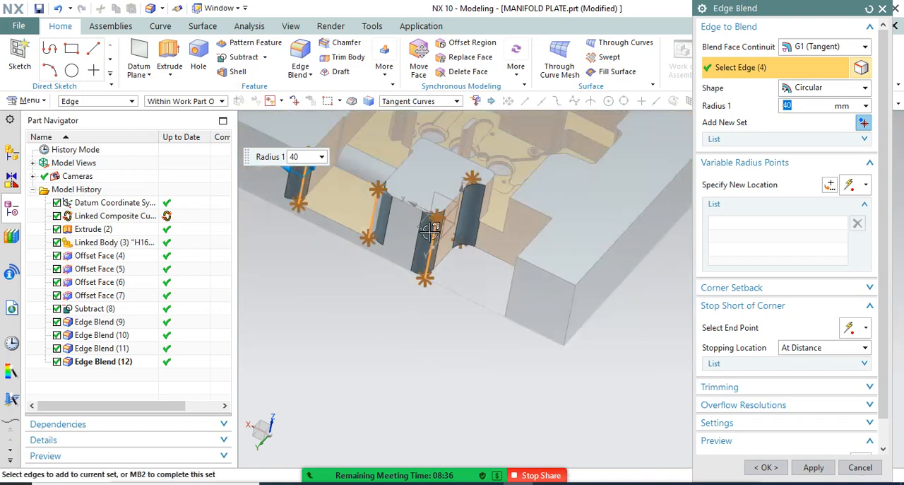
middle_drag(561, 287, 575, 303)
scroll(579, 304, up, 2)
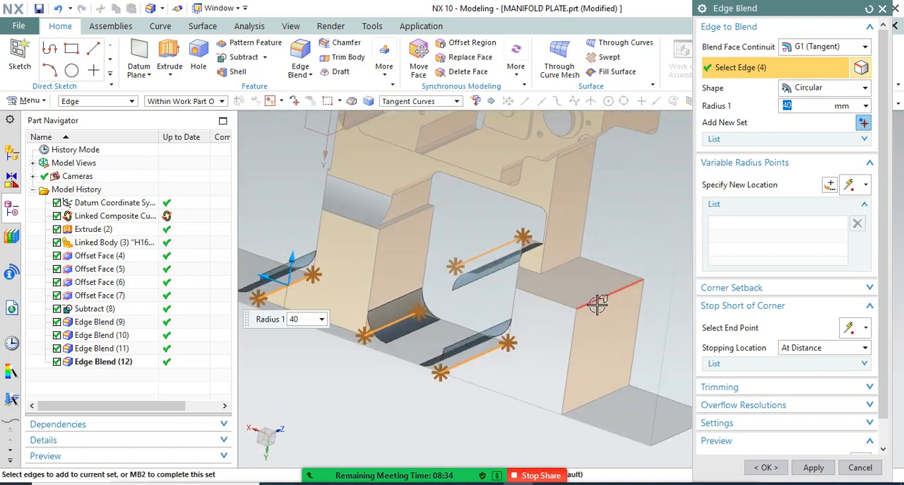
click(609, 389)
text(2)
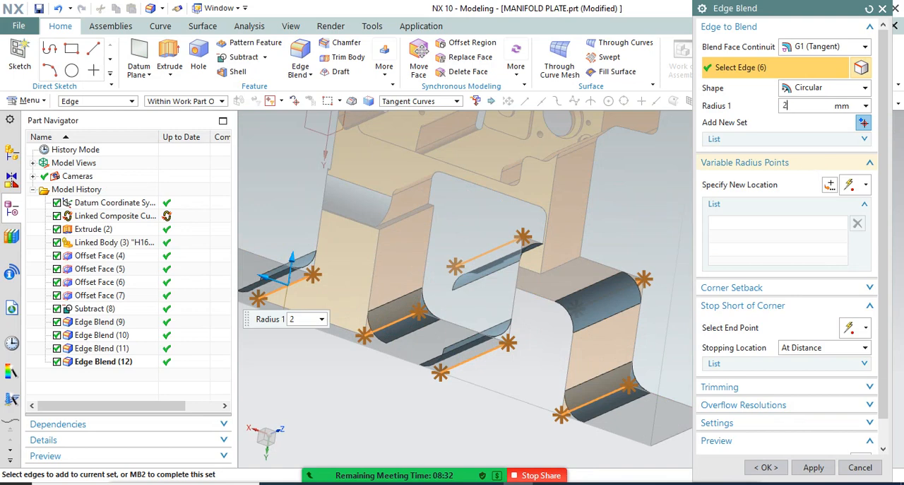
text(5)
key(Return)
click(770, 470)
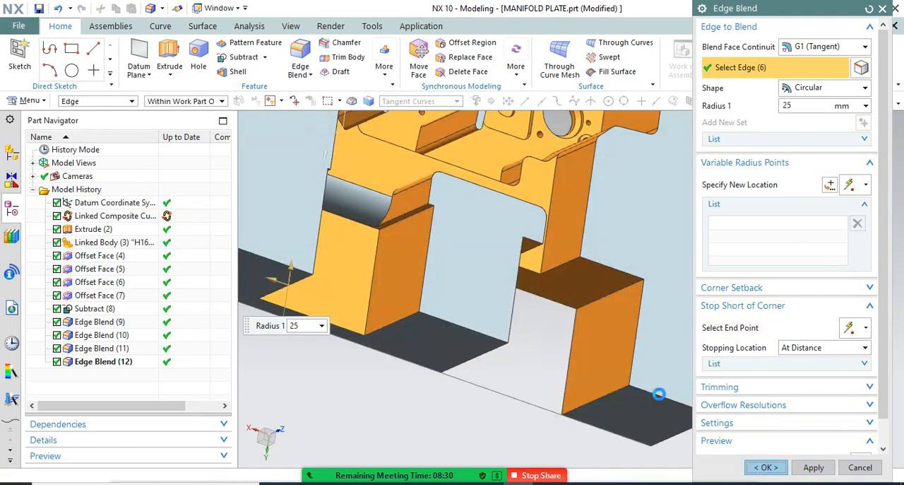
Examine the blended manifold plate pocket, including its channel openings, standing islands and nozzle holes
scroll(540, 300, down, 3)
middle_drag(513, 295, 482, 280)
scroll(505, 337, down, 2)
middle_drag(505, 337, 500, 327)
scroll(464, 217, up, 5)
scroll(515, 313, down, 2)
scroll(471, 207, up, 4)
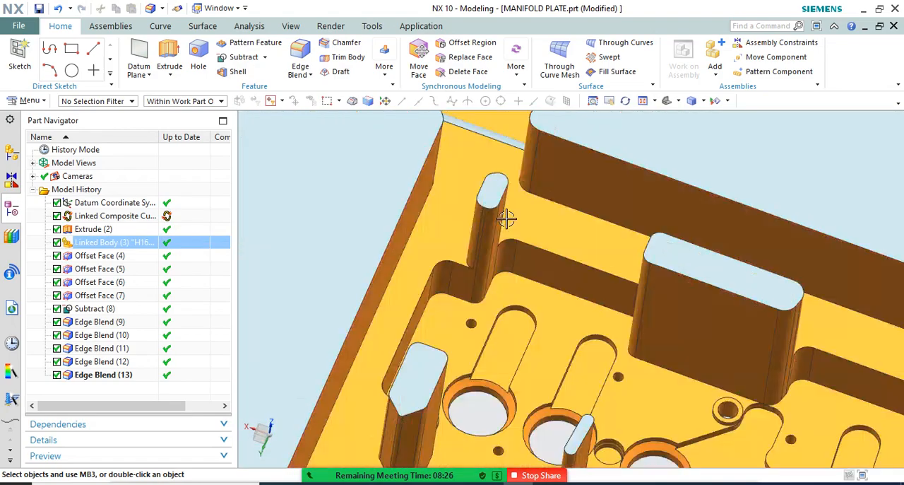
scroll(699, 285, down, 3)
middle_drag(608, 280, 606, 269)
key(ctrl+f)
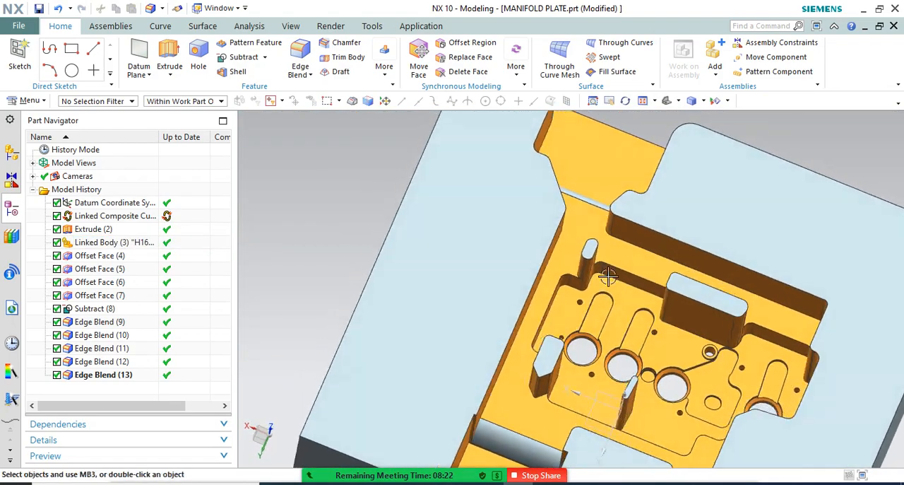
Switch to assembly1.prt and make the top-level assembly the work part
middle_drag(689, 359, 559, 285)
scroll(492, 269, up, 10)
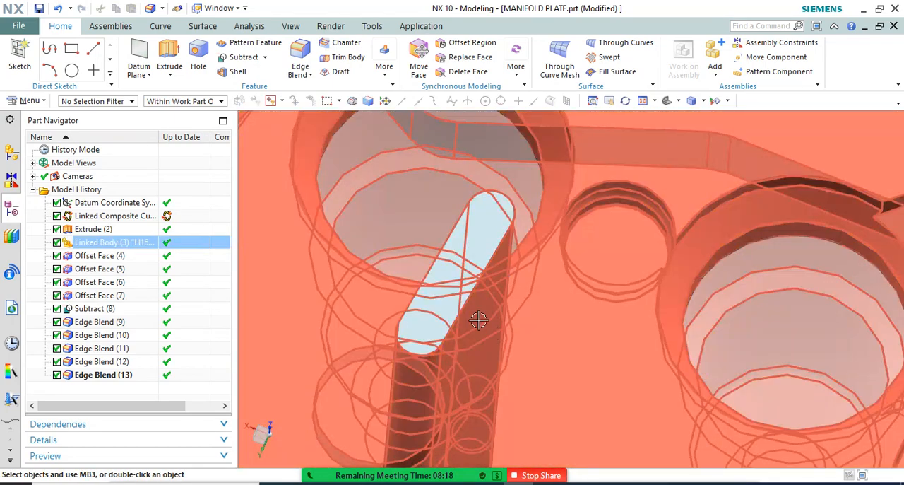
scroll(478, 319, down, 3)
middle_drag(479, 316, 492, 274)
scroll(492, 274, down, 5)
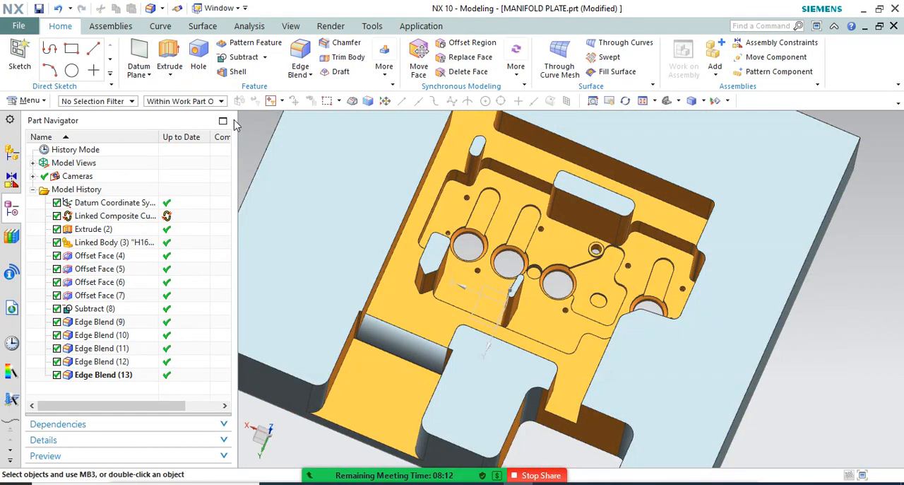
click(239, 10)
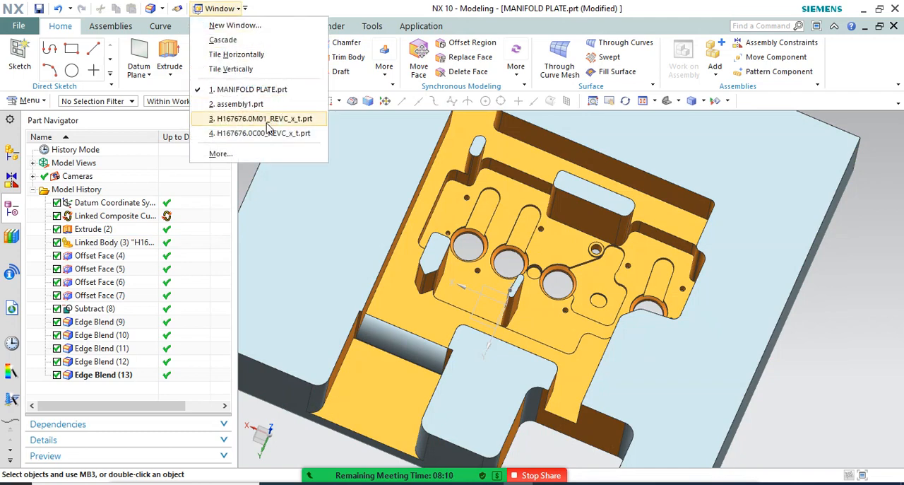
click(251, 104)
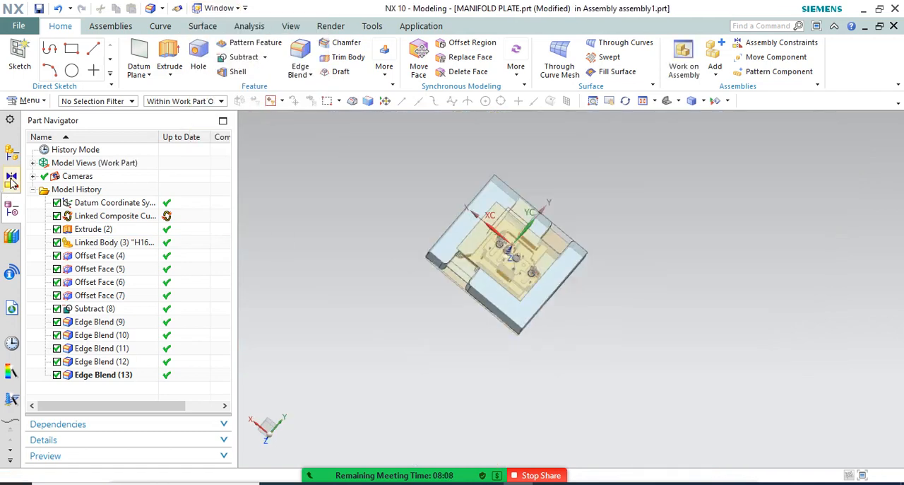
click(12, 154)
double_click(85, 163)
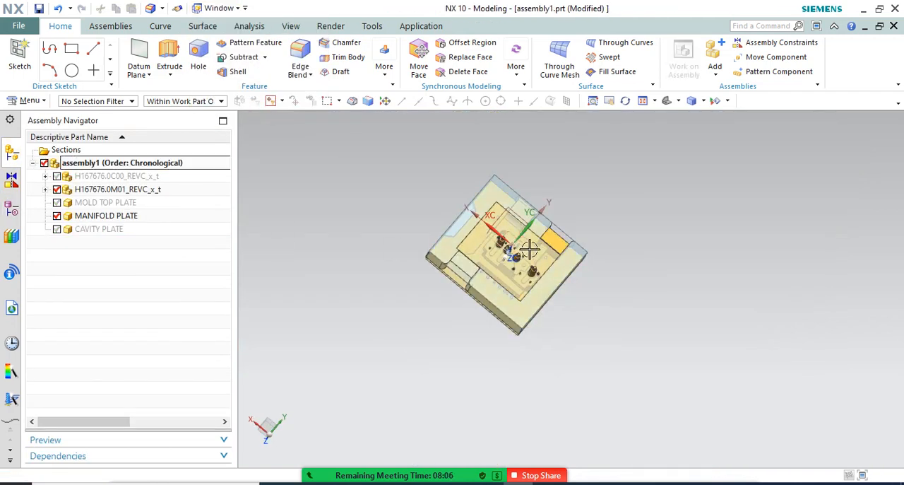
Hide the H167676.0M01_REVC_x_t component and show the H167676.0C00_REVC_x_t hot runner inside the manifold plate
scroll(541, 250, up, 4)
middle_drag(548, 252, 548, 341)
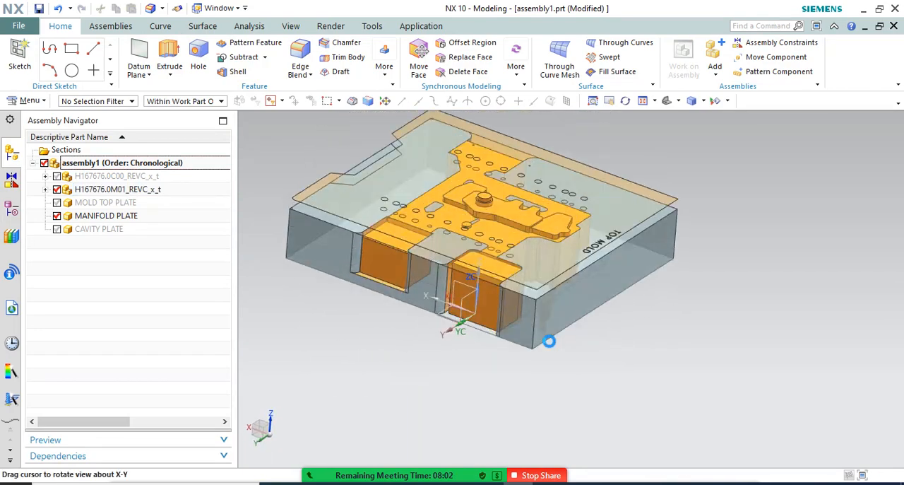
click(117, 189)
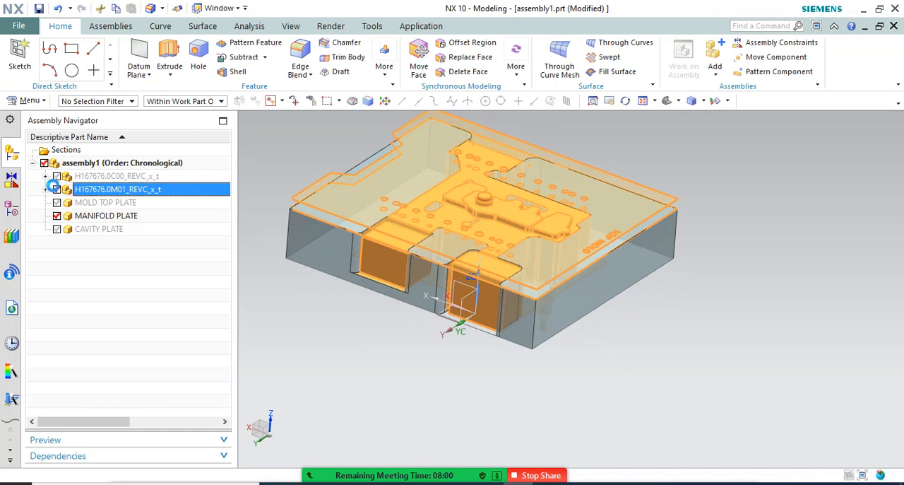
click(56, 190)
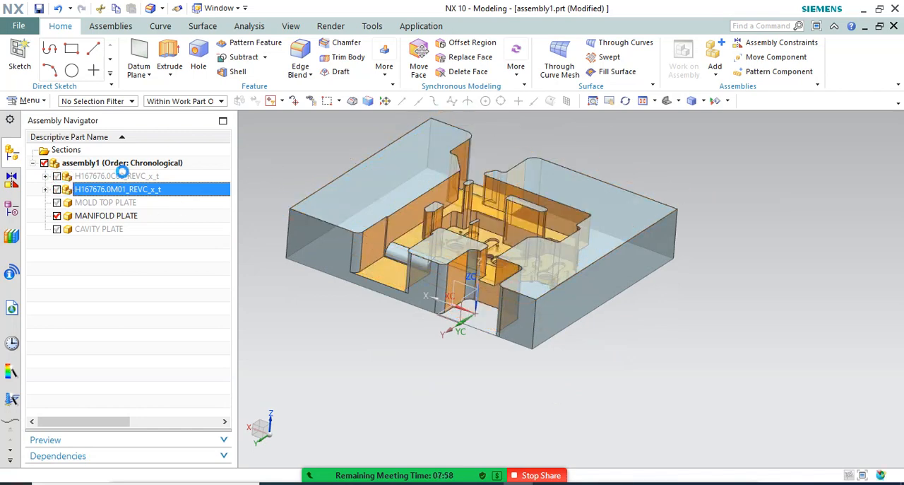
middle_drag(686, 270, 726, 281)
scroll(640, 239, up, 5)
middle_drag(640, 239, 654, 272)
scroll(652, 253, down, 3)
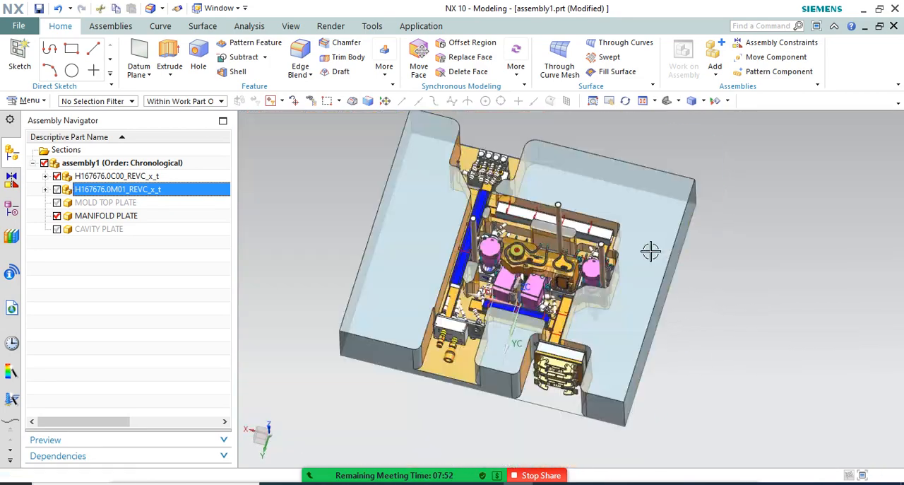
Restrict the selection filter to Curve with the assembly oriented to the top view
key(F8)
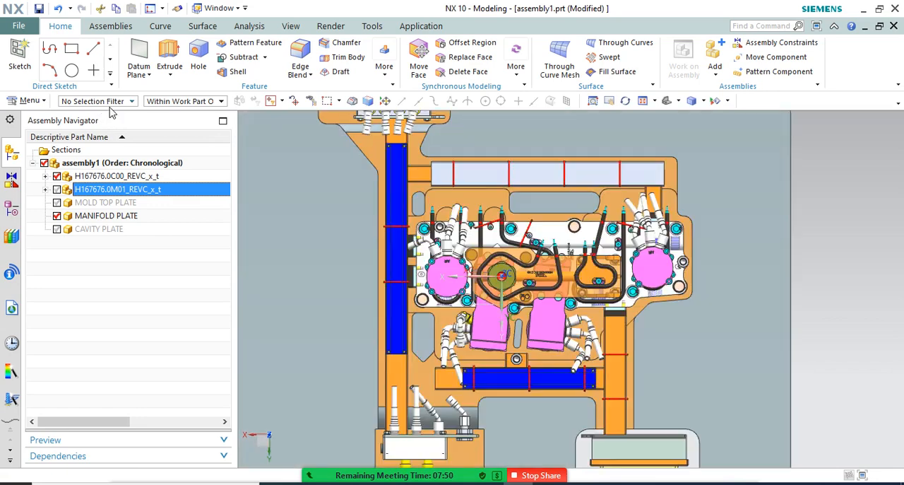
click(99, 102)
click(105, 146)
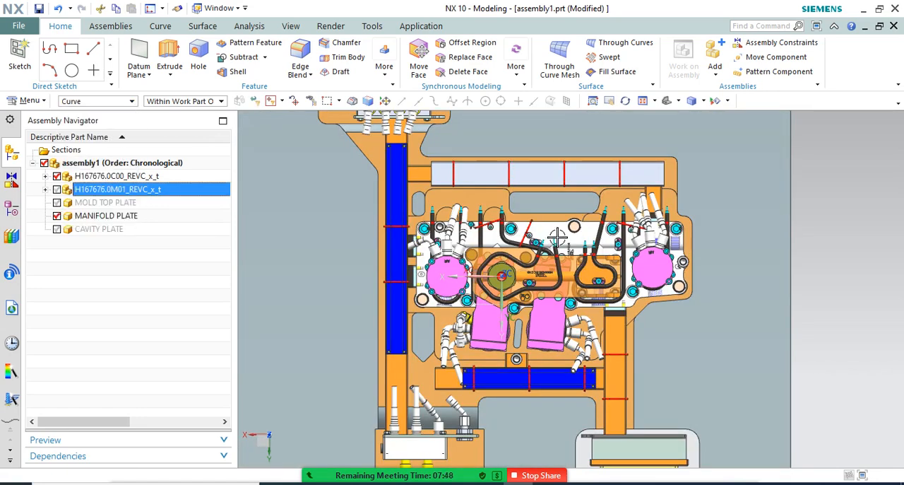
Examine how the hot runner's cylinders, wiring channels, connector boxes and hose fittings sit in the manifold plate pocket and channel openings
scroll(558, 233, down, 3)
middle_drag(651, 254, 652, 236)
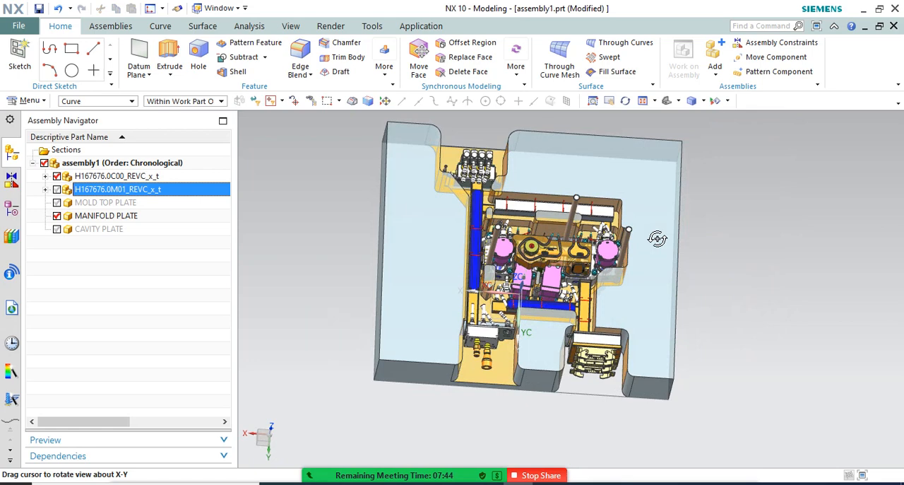
middle_drag(656, 238, 609, 231)
scroll(619, 232, up, 3)
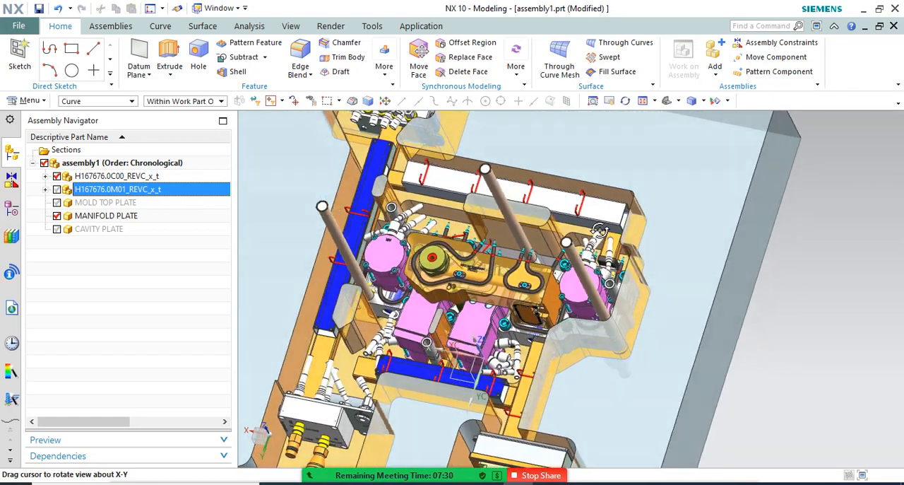
middle_drag(601, 230, 607, 226)
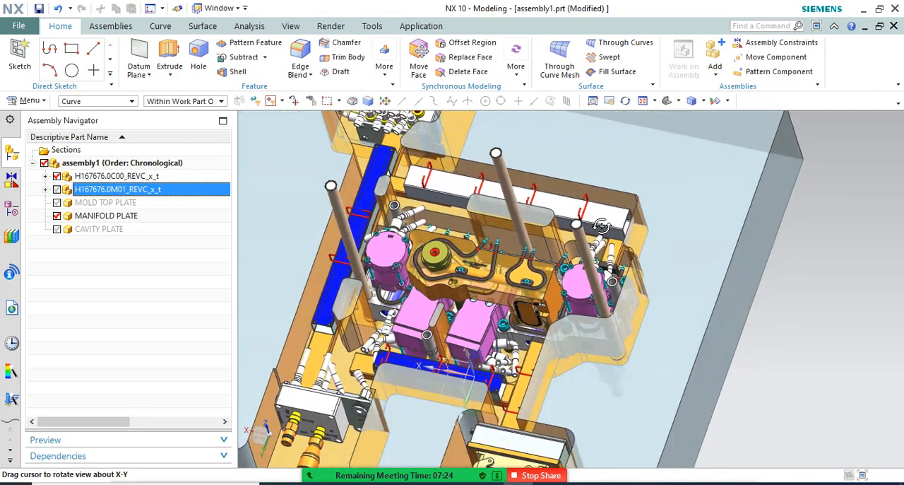
scroll(507, 258, down, 4)
scroll(452, 191, up, 3)
mouse_move(452, 191)
middle_down()
mouse_move(478, 206)
mouse_move(476, 189)
mouse_move(458, 185)
middle_up()
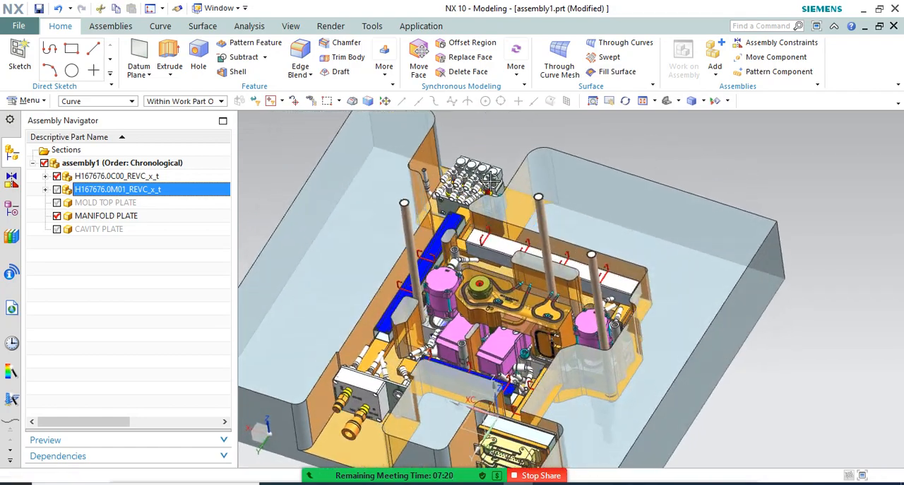
scroll(463, 238, up, 5)
middle_drag(463, 238, 606, 281)
scroll(501, 280, up, 5)
middle_drag(483, 252, 485, 236)
scroll(486, 236, down, 4)
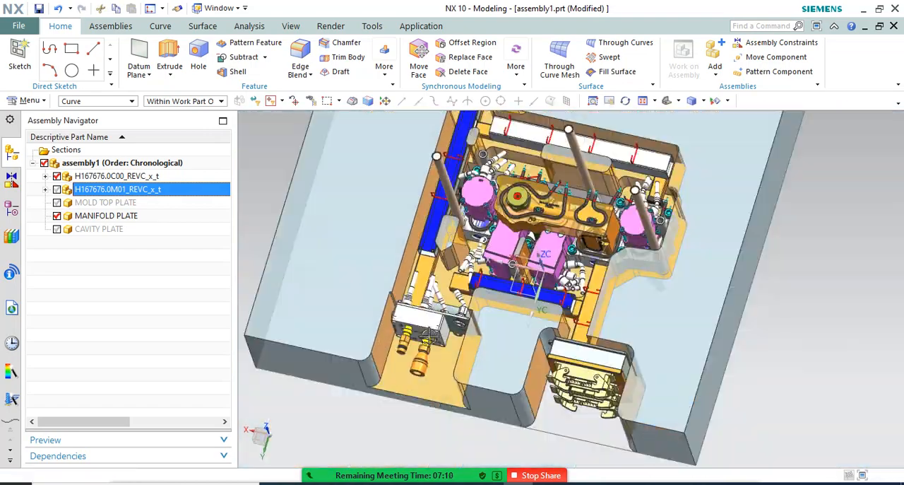
scroll(391, 344, up, 5)
scroll(382, 262, down, 5)
middle_drag(494, 329, 534, 362)
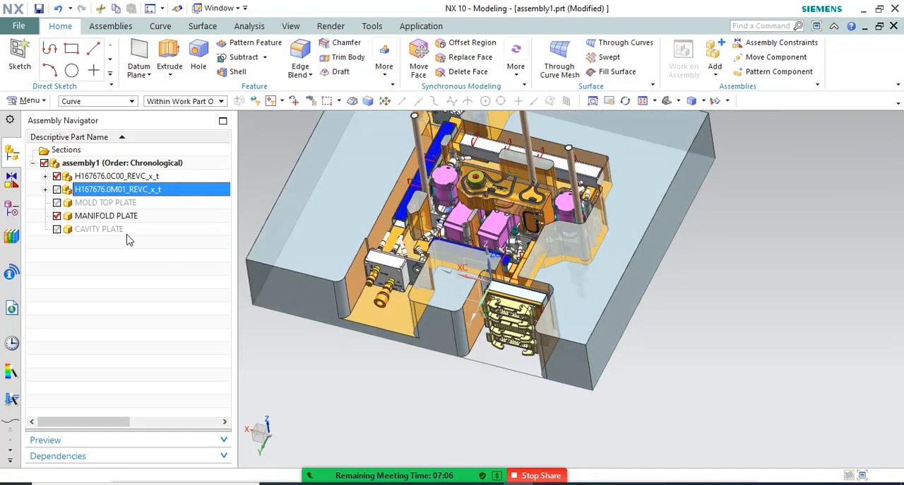
Show MOLD TOP PLATE in the assembly and inspect the stacked plates and nozzles from the front and underside
click(56, 202)
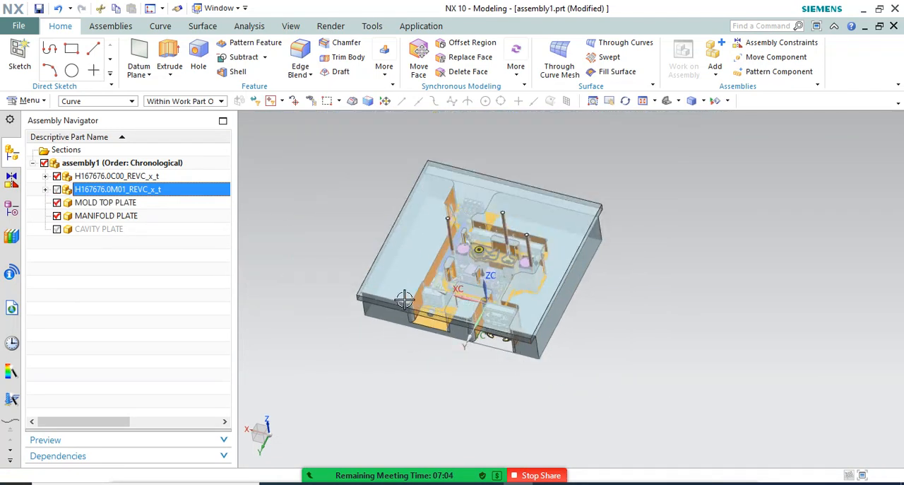
middle_drag(404, 299, 424, 246)
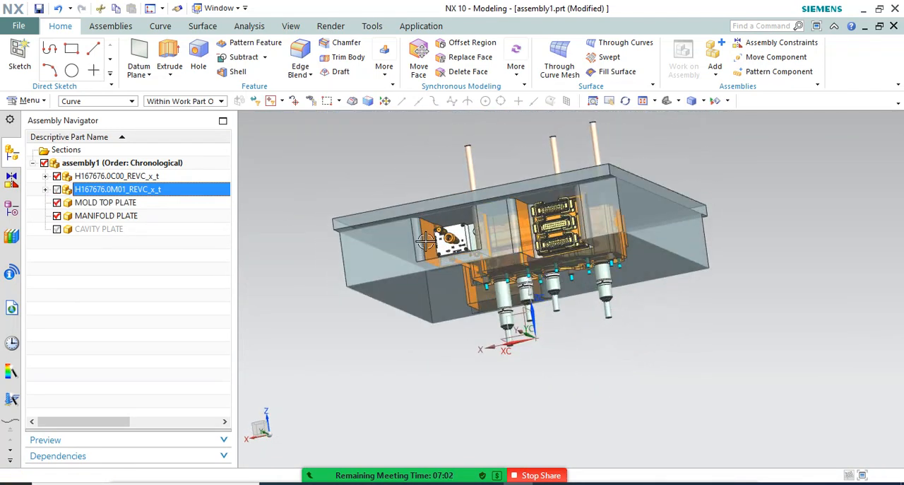
middle_drag(436, 201, 490, 212)
scroll(479, 162, up, 4)
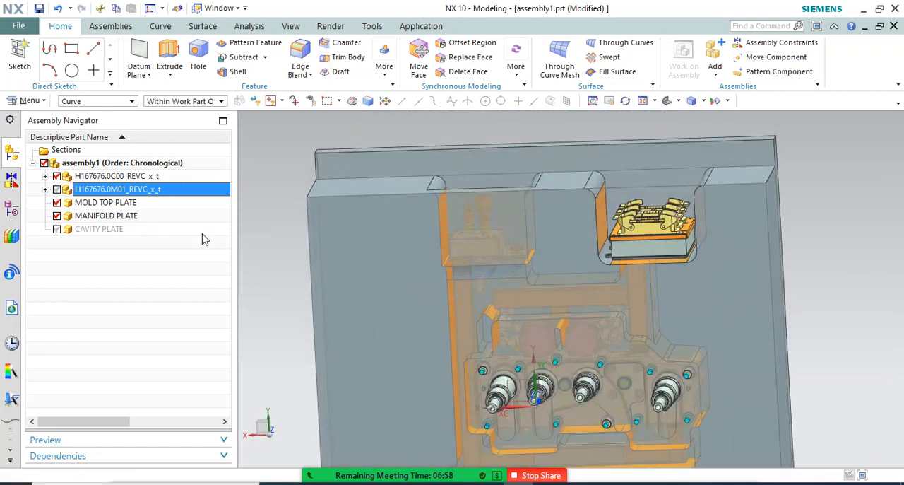
click(98, 205)
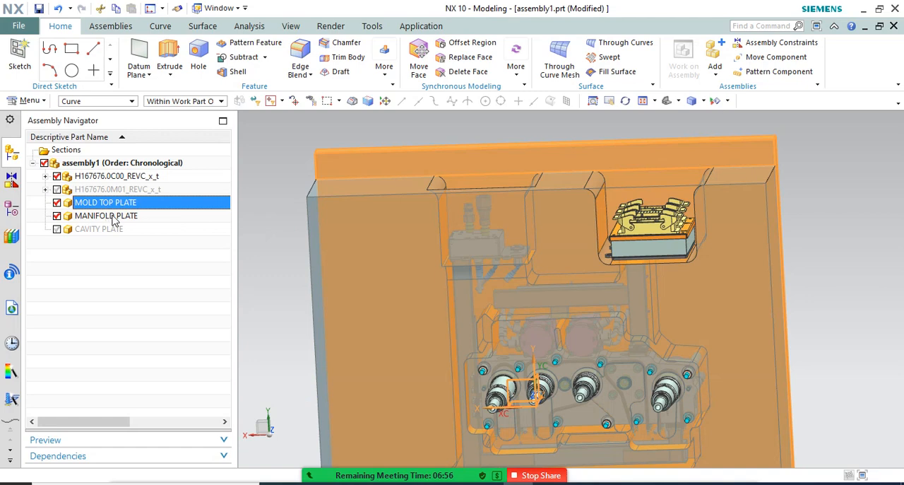
Switch to MANIFOLD PLATE.prt and make the linked body the current feature in the model history
click(237, 8)
click(272, 89)
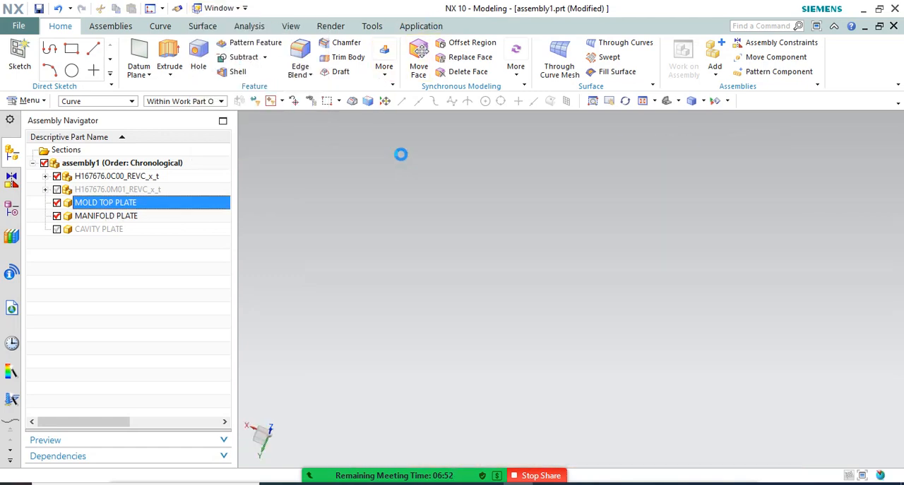
click(11, 207)
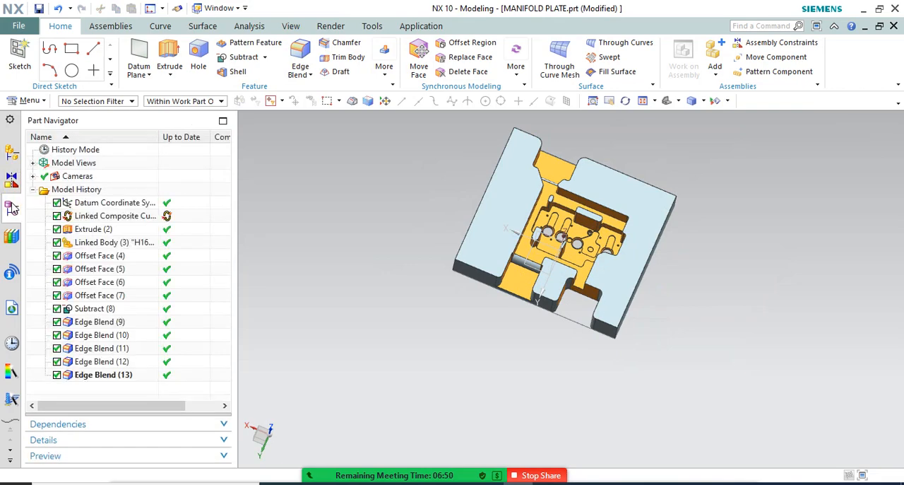
double_click(99, 295)
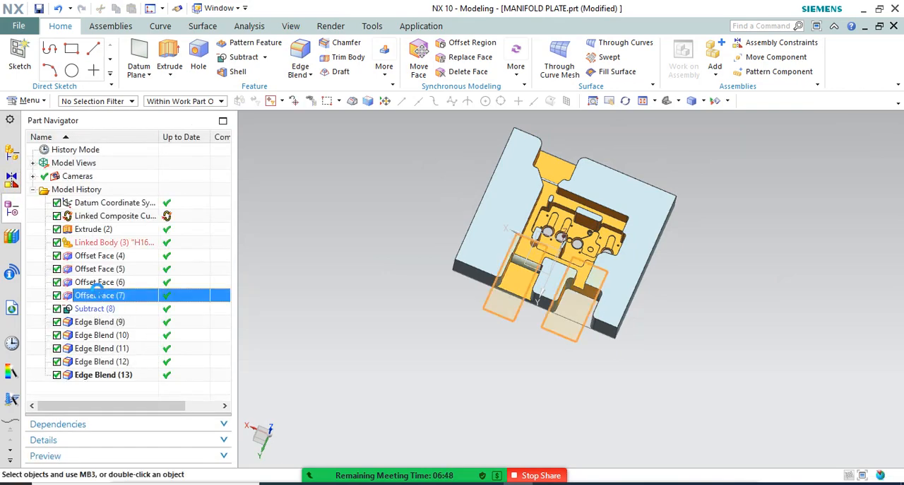
key(Escape)
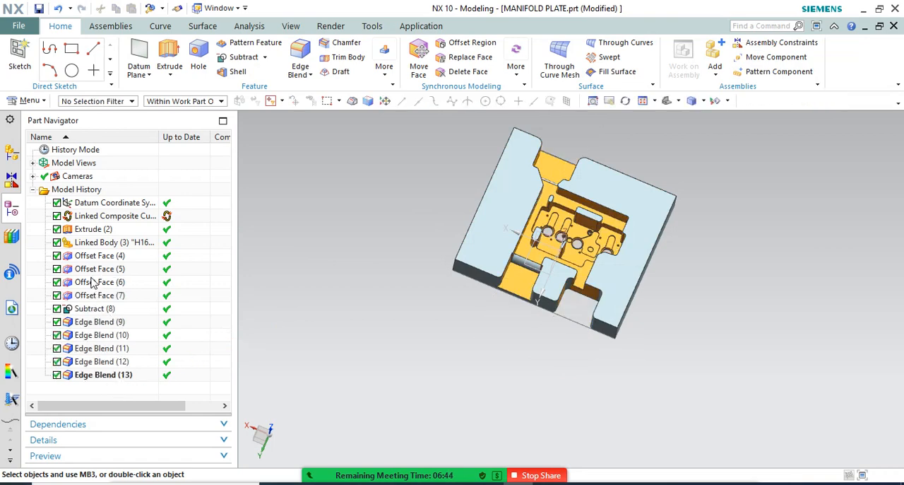
right_click(95, 243)
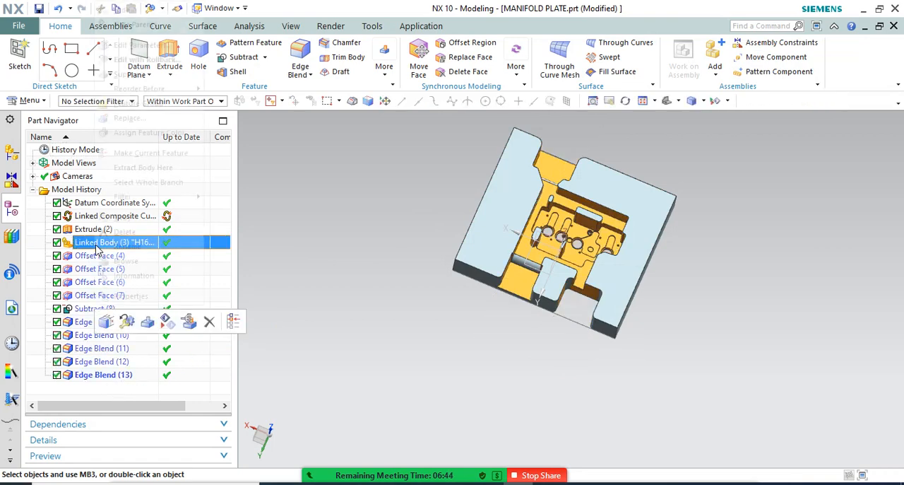
click(151, 155)
Set up an inward 50 mm face offset on the two opposite Y-direction end faces of the manifold plate block
middle_drag(644, 291, 641, 263)
scroll(591, 287, up, 4)
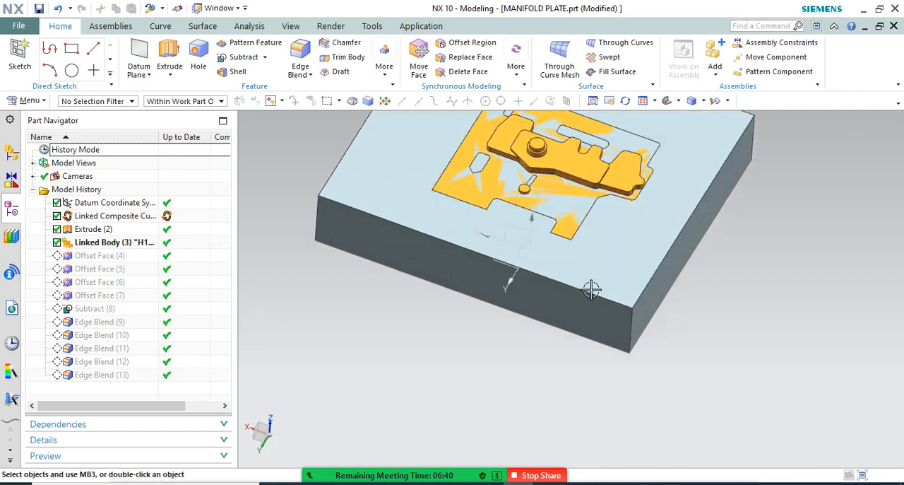
key(ctrl+f)
click(384, 67)
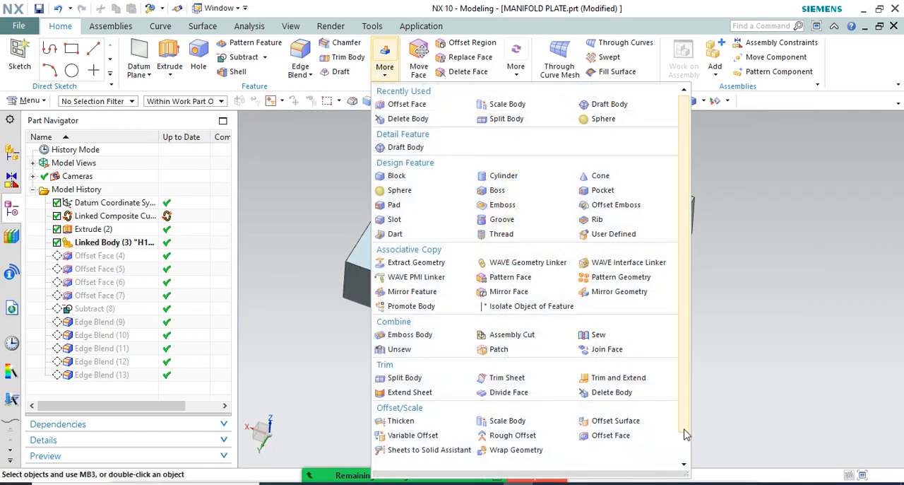
click(608, 435)
click(568, 361)
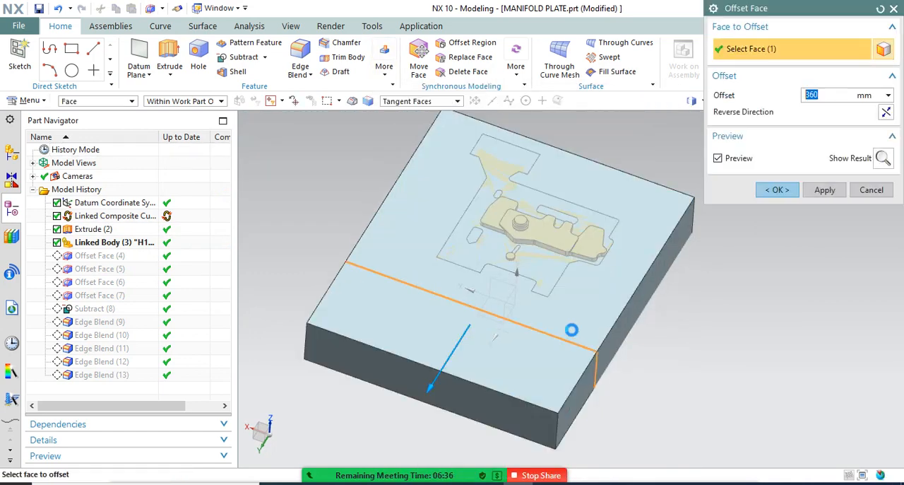
middle_drag(620, 261, 606, 242)
click(609, 237)
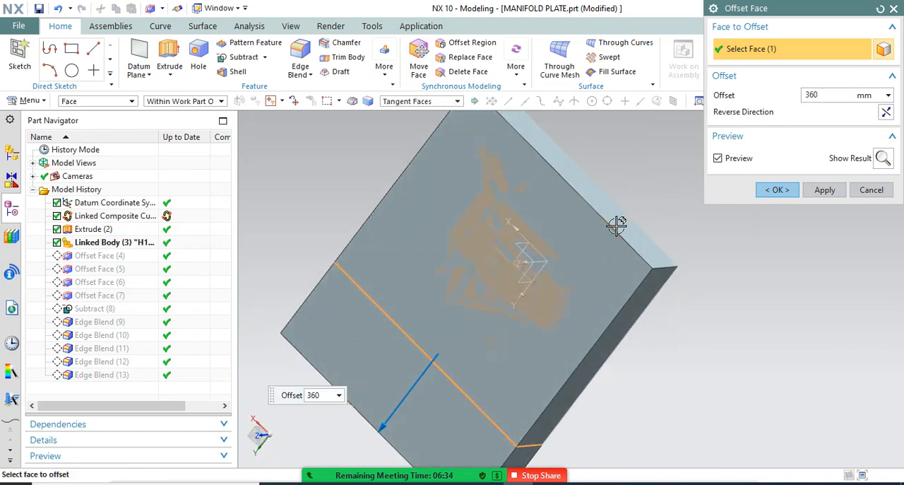
click(885, 112)
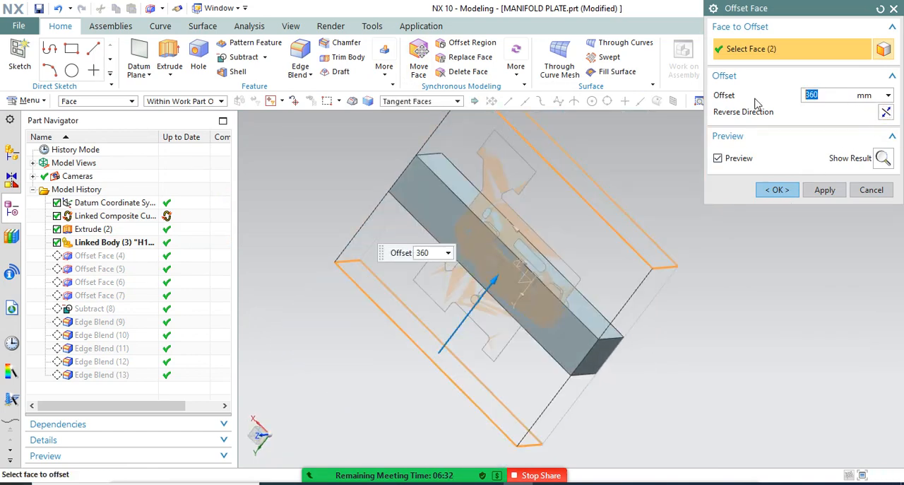
key(Return)
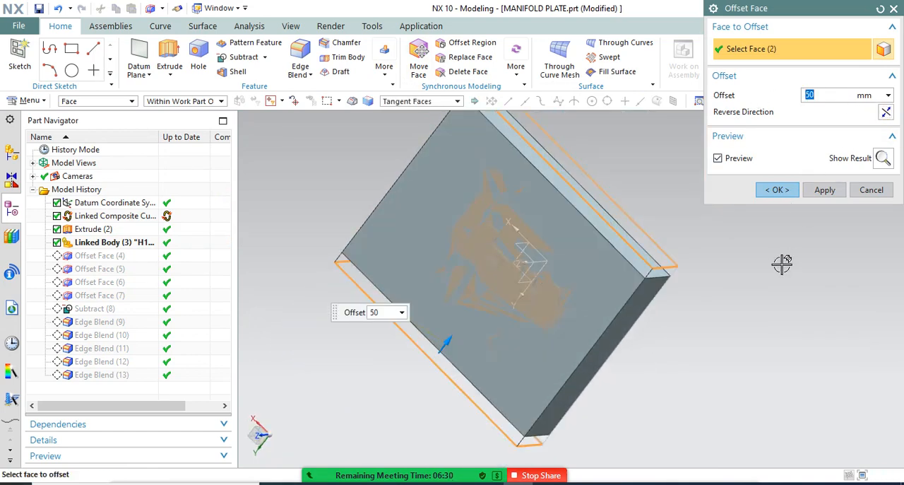
Set the inward offset of the block's two Y-direction end faces to 60 mm and complete the Offset Face feature
middle_drag(782, 264, 800, 271)
scroll(709, 288, down, 2)
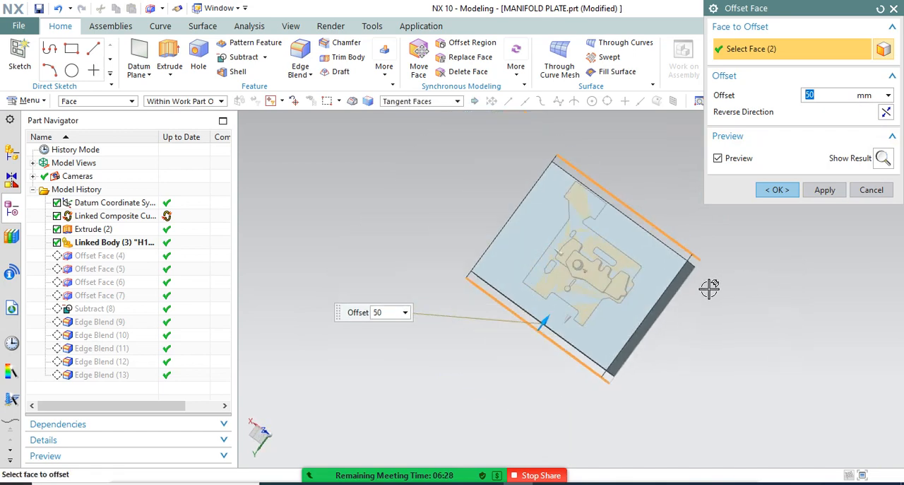
text(6)
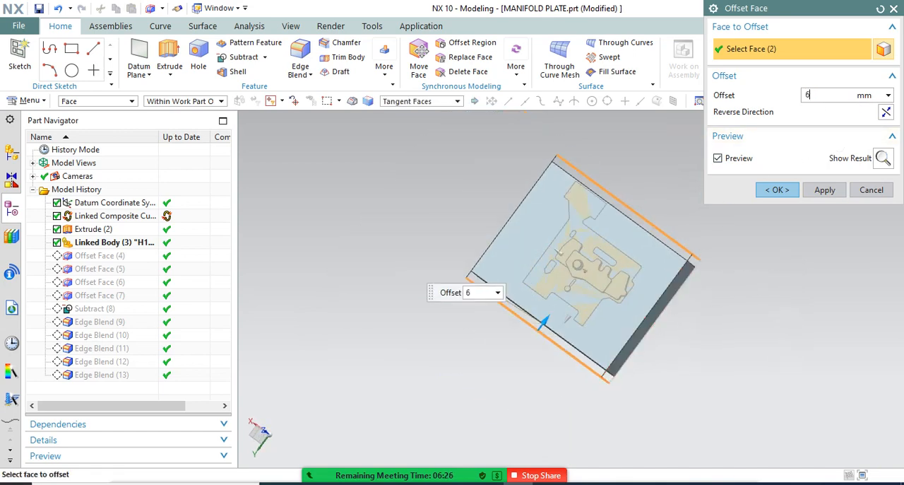
text(0)
key(Return)
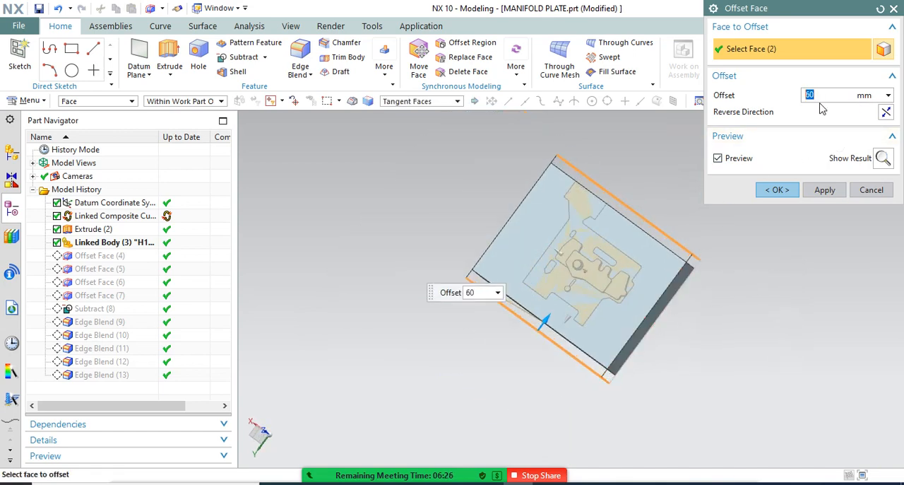
click(780, 187)
Roll the model history forward by making the last edge blend, Edge Blend (14), the current feature
middle_drag(700, 265, 721, 240)
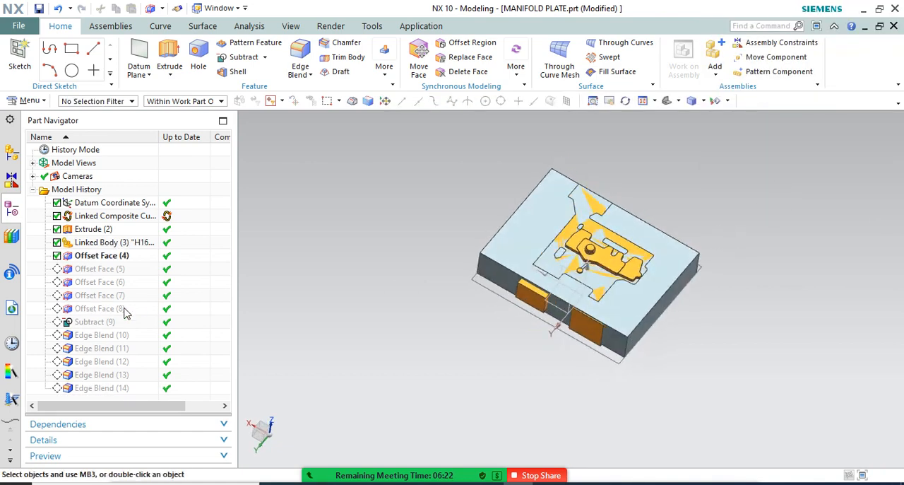
right_click(115, 388)
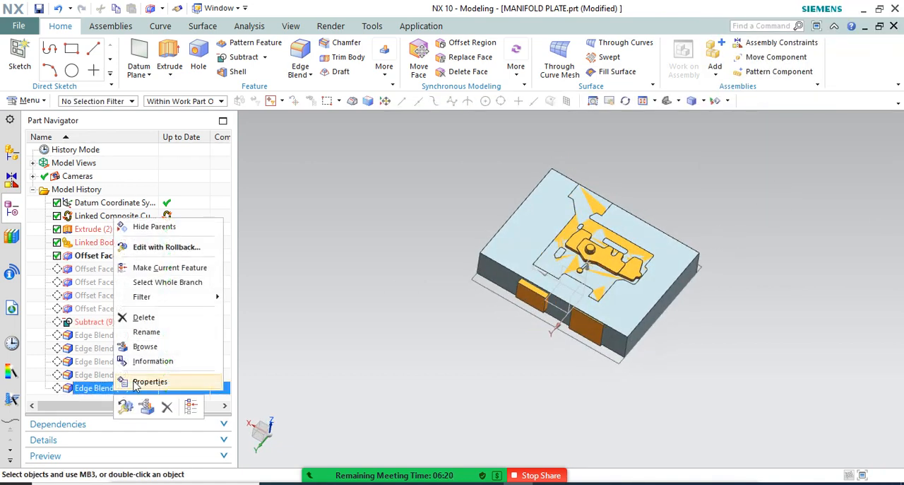
click(156, 272)
middle_drag(648, 364, 594, 325)
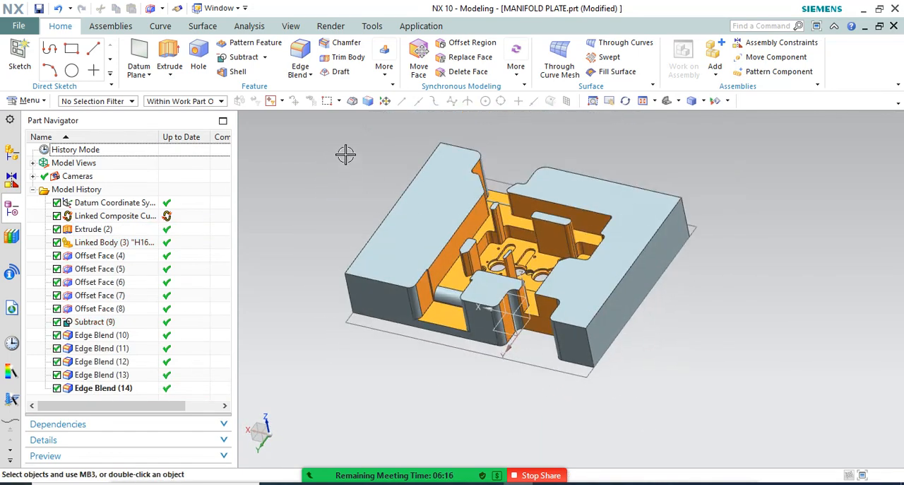
Switch back to assembly1.prt and make the top-level assembly the work part
click(227, 8)
click(241, 104)
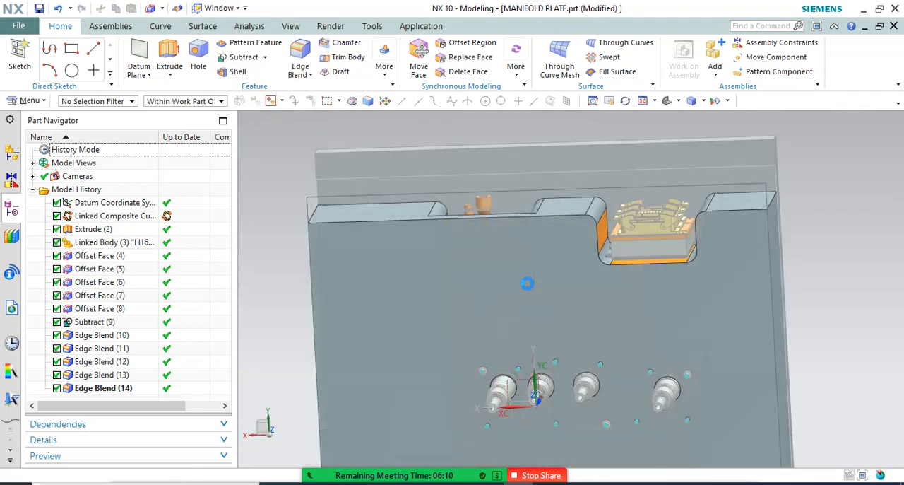
middle_drag(530, 327, 530, 230)
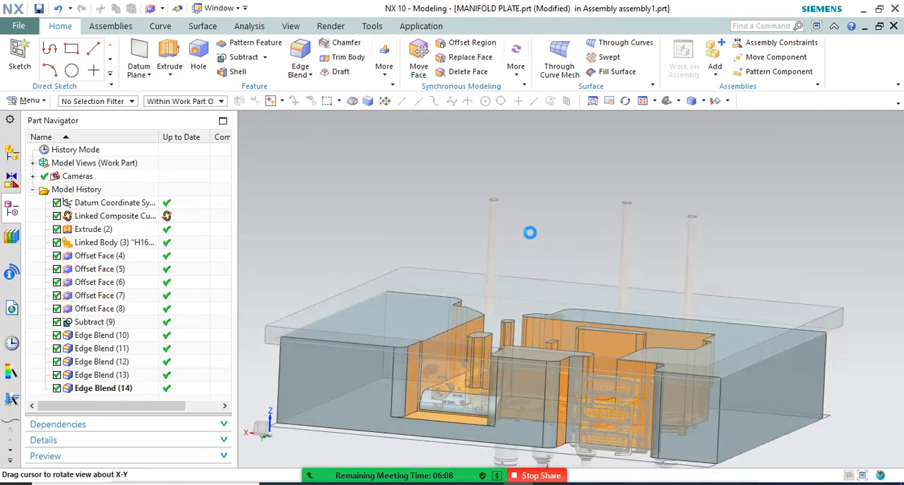
click(12, 157)
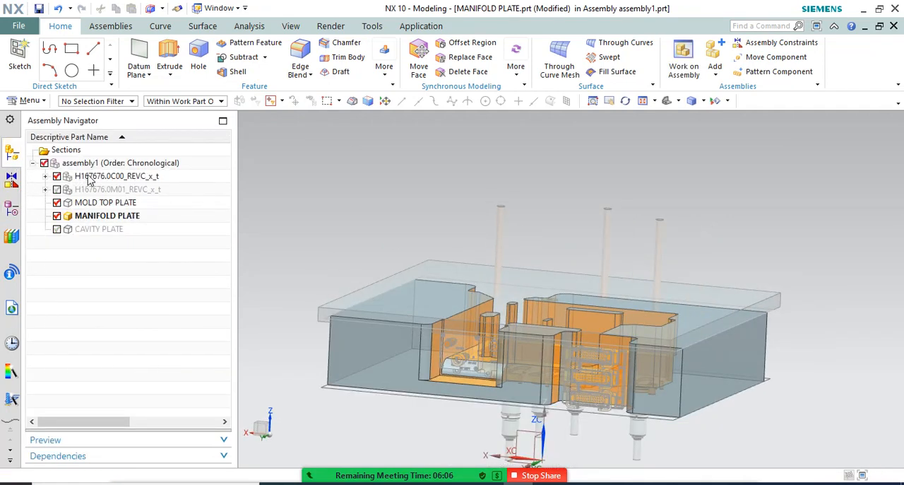
double_click(86, 164)
scroll(505, 211, down, 3)
middle_drag(505, 211, 517, 236)
Hide MOLD TOP PLATE, show H167676.0M01_REVC_x_t, and inspect its upper end above the manifold plate from the front
click(57, 202)
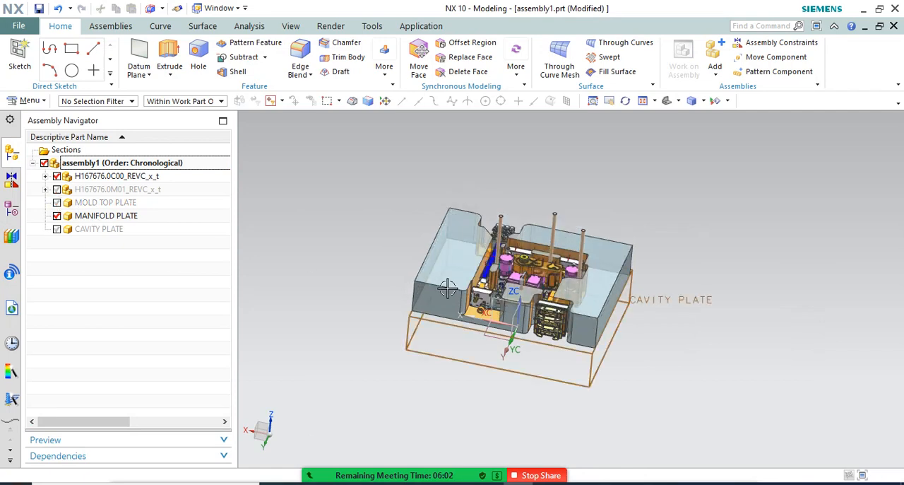
middle_drag(639, 353, 640, 275)
scroll(496, 281, up, 1)
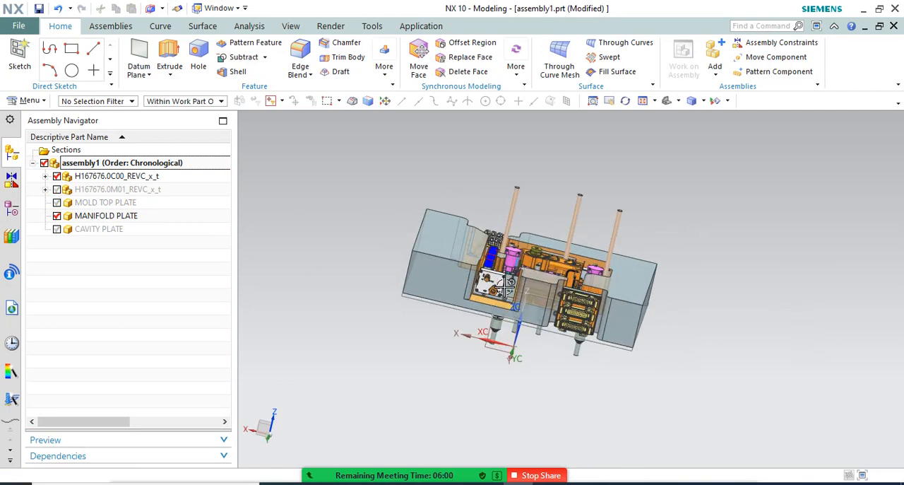
key(F8)
scroll(530, 248, up, 3)
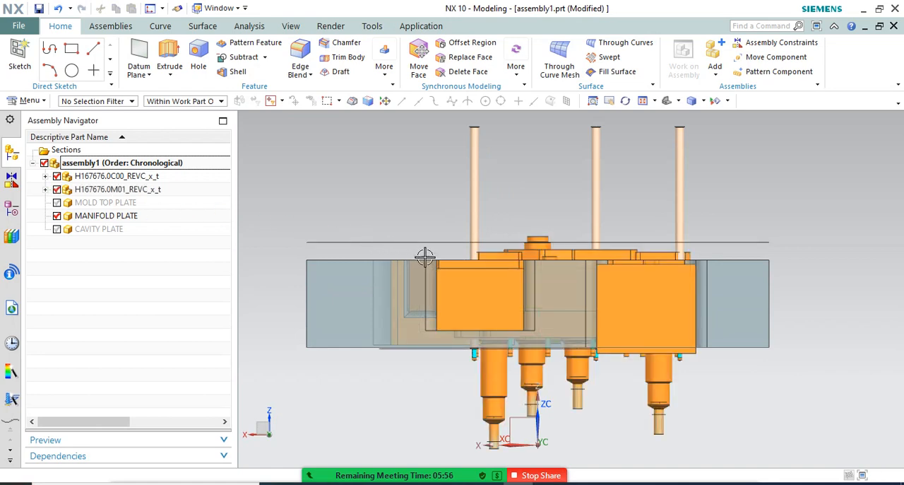
scroll(664, 244, up, 3)
scroll(663, 219, up, 5)
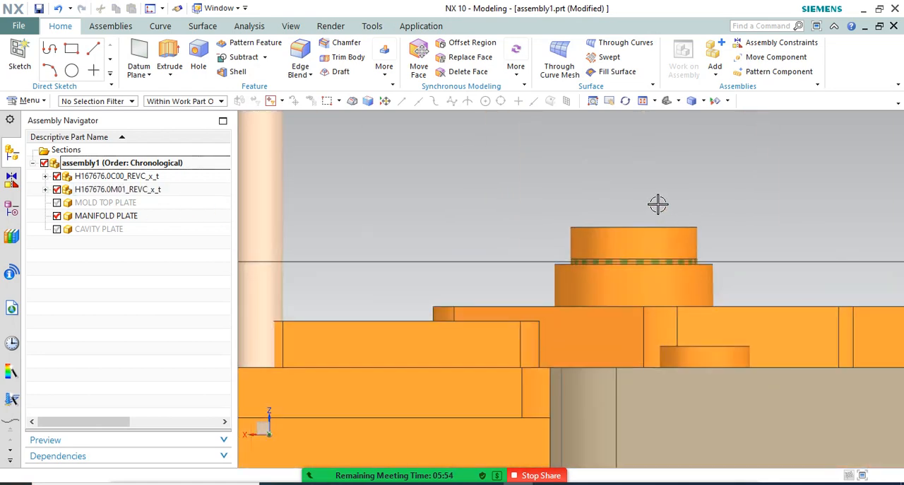
scroll(606, 201, down, 2)
scroll(590, 221, down, 4)
Examine the manifold plate's front corner against the plate outline of H167676.0M01_REVC_x_t from several angles
middle_drag(566, 224, 436, 269)
scroll(318, 260, up, 3)
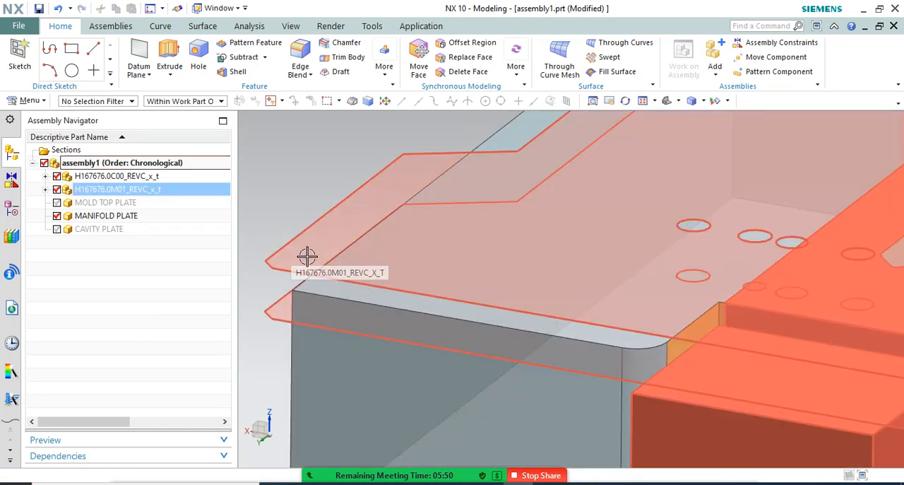
scroll(311, 283, down, 1)
scroll(303, 274, up, 3)
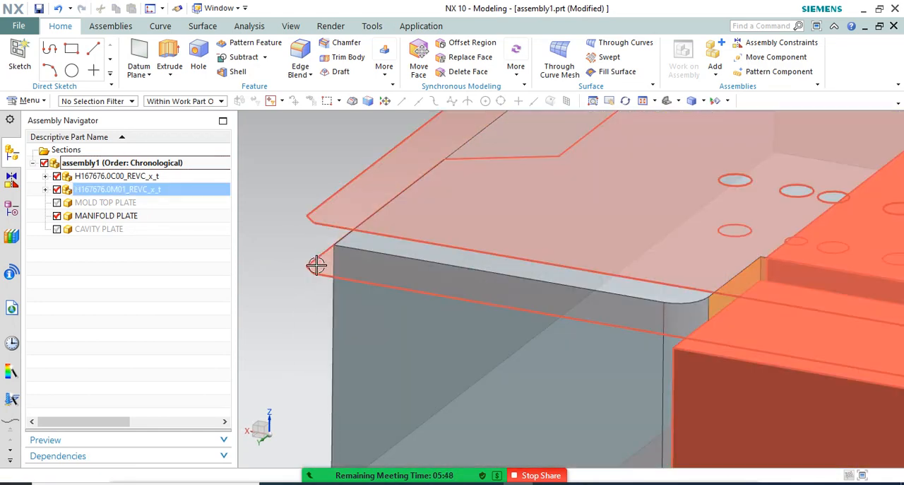
middle_drag(317, 264, 317, 251)
scroll(315, 257, down, 5)
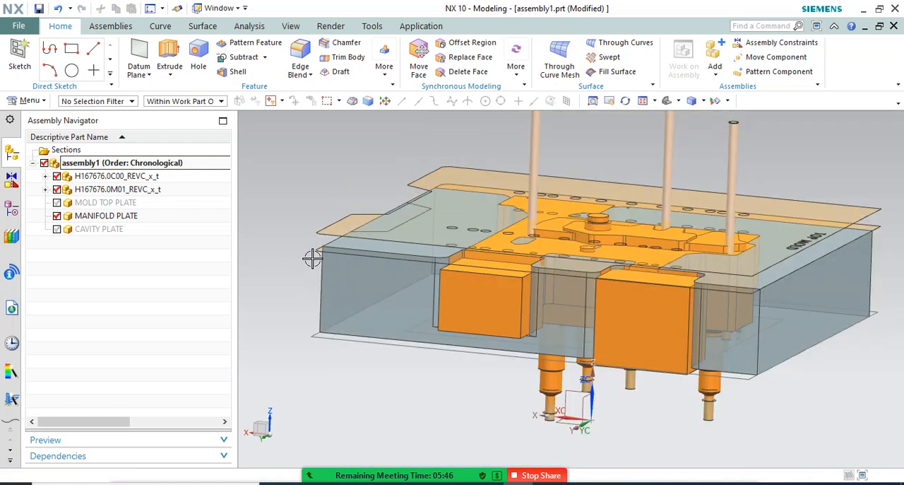
key(F8)
scroll(353, 251, up, 3)
middle_drag(339, 252, 319, 252)
scroll(281, 291, up, 2)
scroll(281, 329, up, 2)
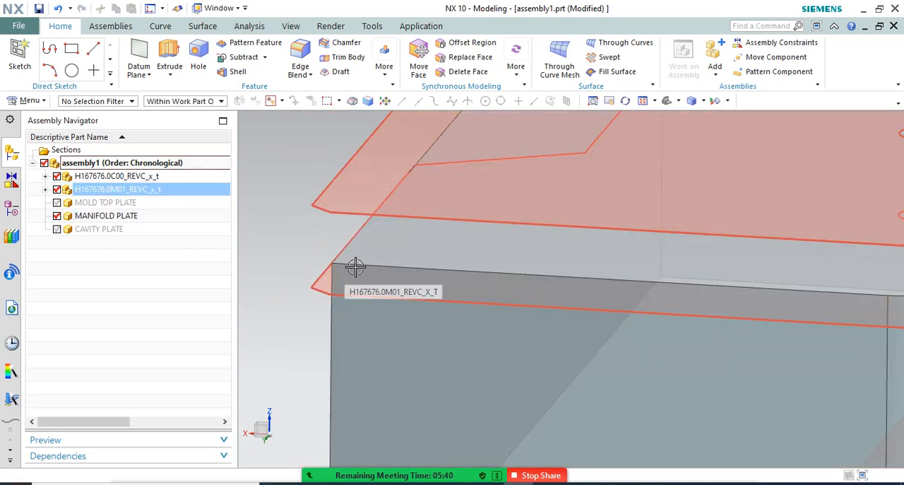
scroll(354, 263, down, 2)
Show MOLD TOP PLATE in place of MANIFOLD PLATE and make the top plate the work part
click(58, 203)
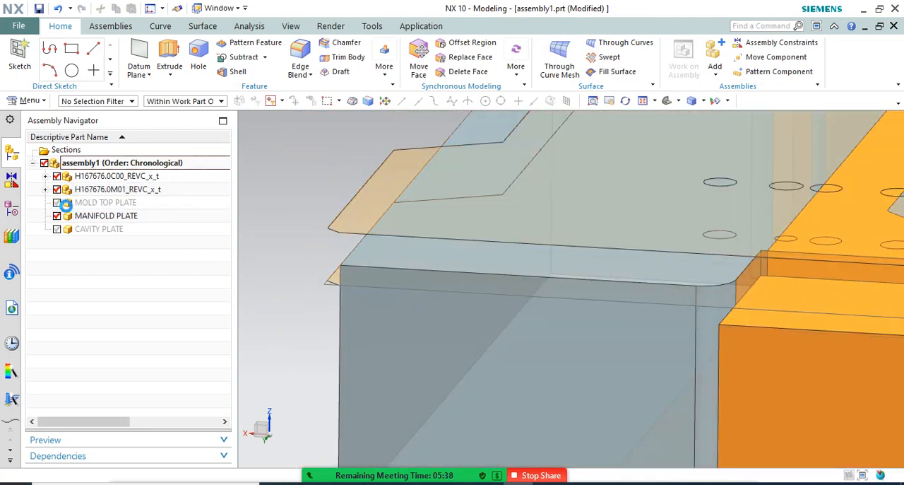
click(57, 215)
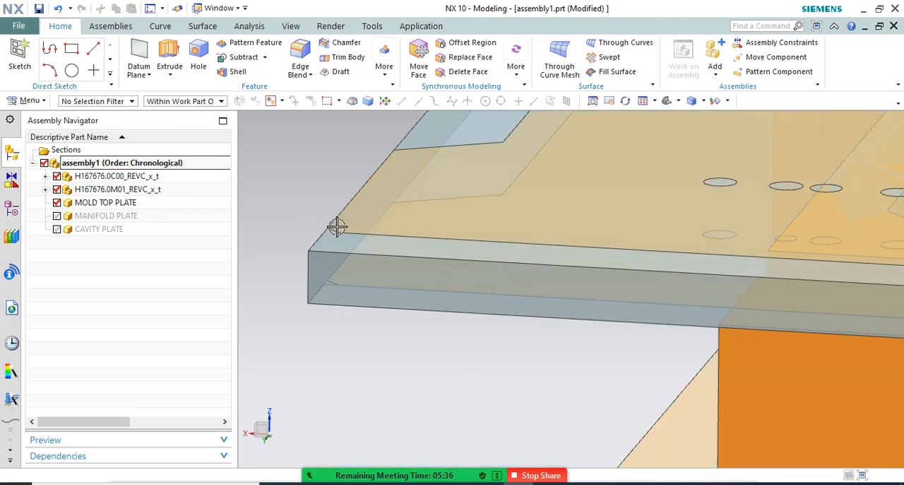
scroll(382, 237, down, 3)
mouse_move(410, 242)
middle_down()
mouse_move(398, 241)
mouse_move(396, 261)
mouse_move(399, 244)
middle_up()
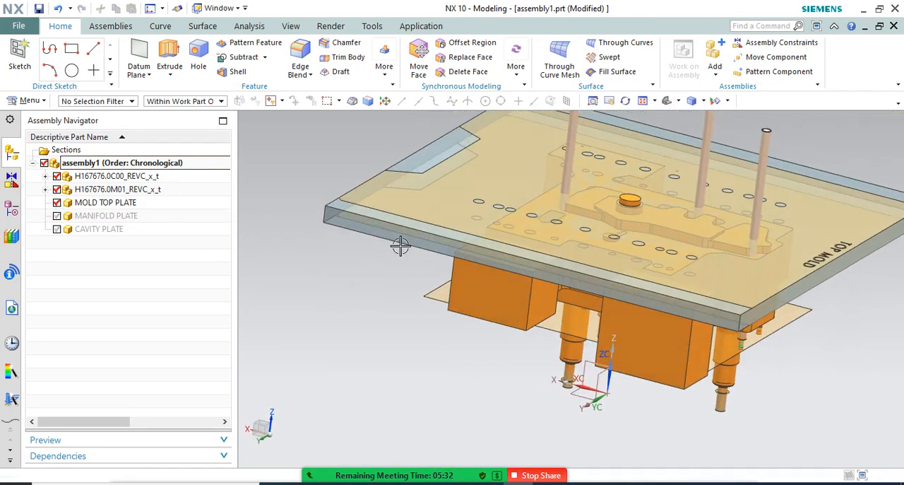
scroll(401, 254, down, 2)
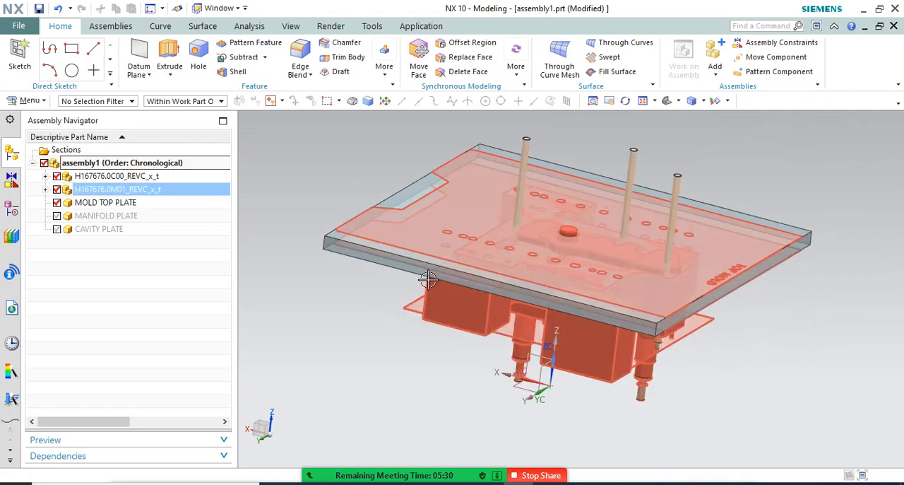
scroll(415, 267, up, 2)
double_click(349, 240)
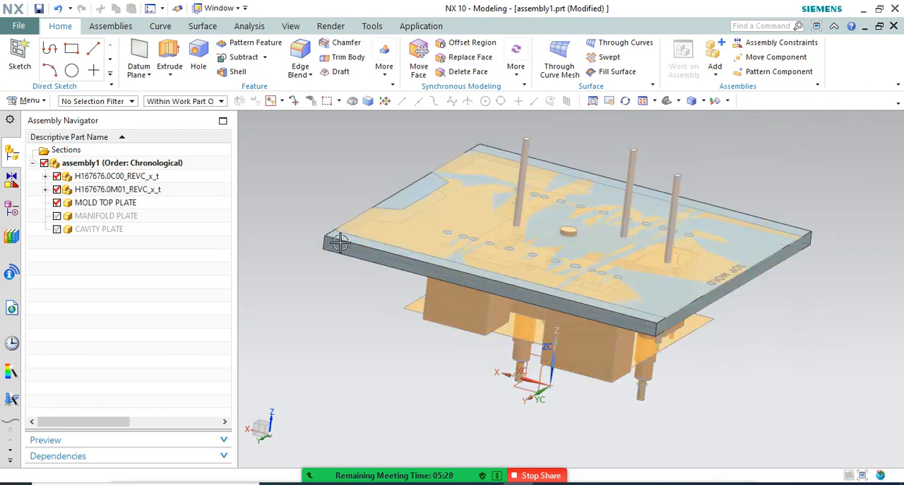
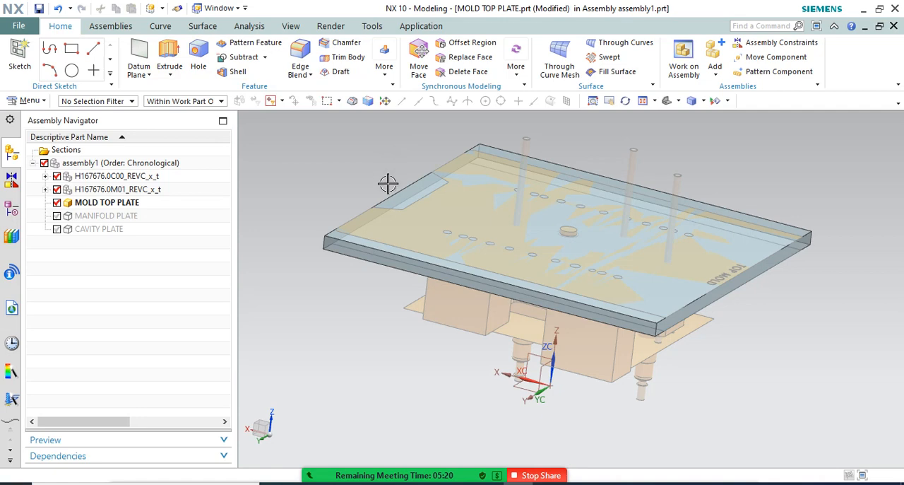
Link the orange H167676.0M01_REVC_x_t hot runner body into MOLD TOP PLATE with the WAVE Geometry Linker, using the Body type
middle_drag(380, 219, 401, 186)
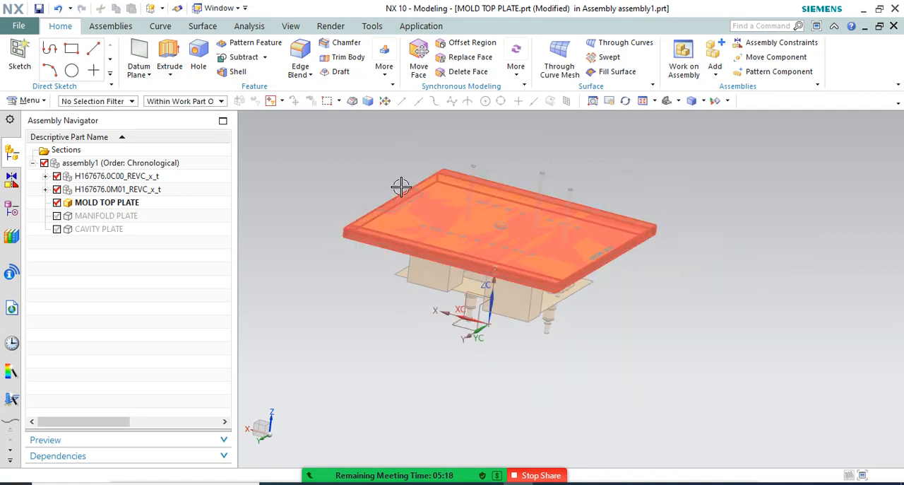
mouse_move(373, 235)
middle_down()
mouse_move(369, 257)
mouse_move(368, 230)
middle_up()
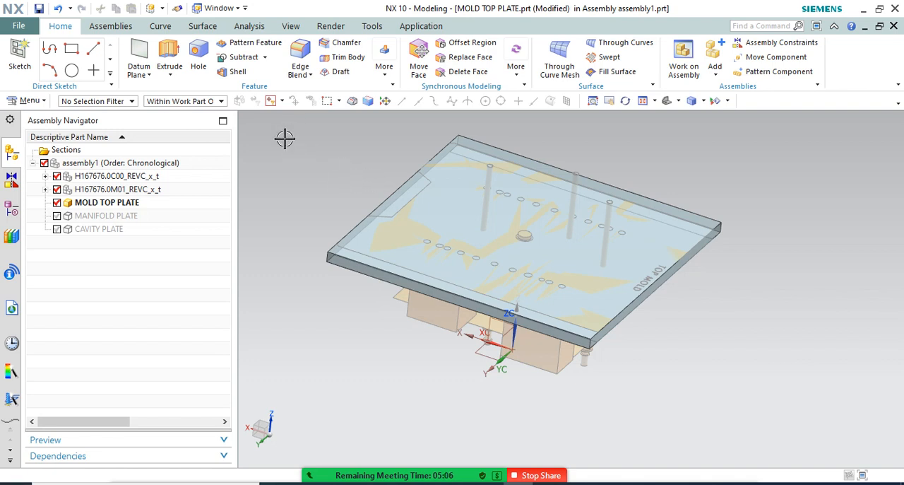
click(133, 203)
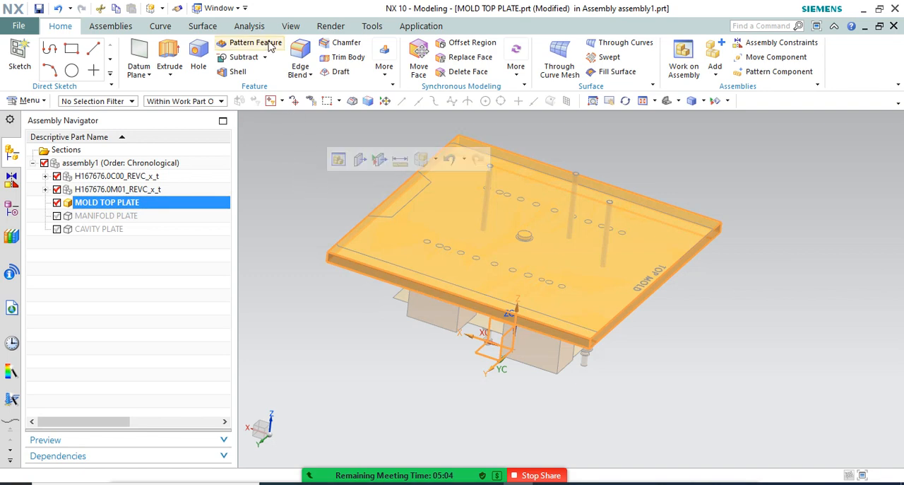
click(416, 28)
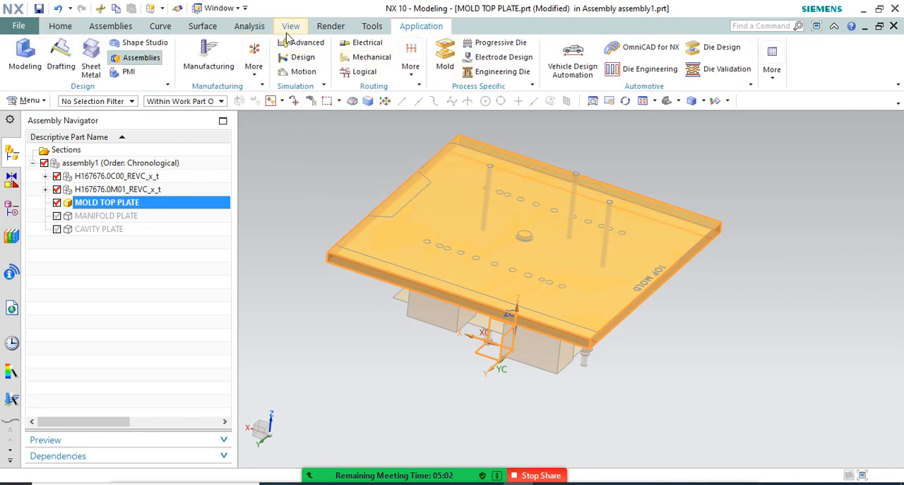
click(121, 26)
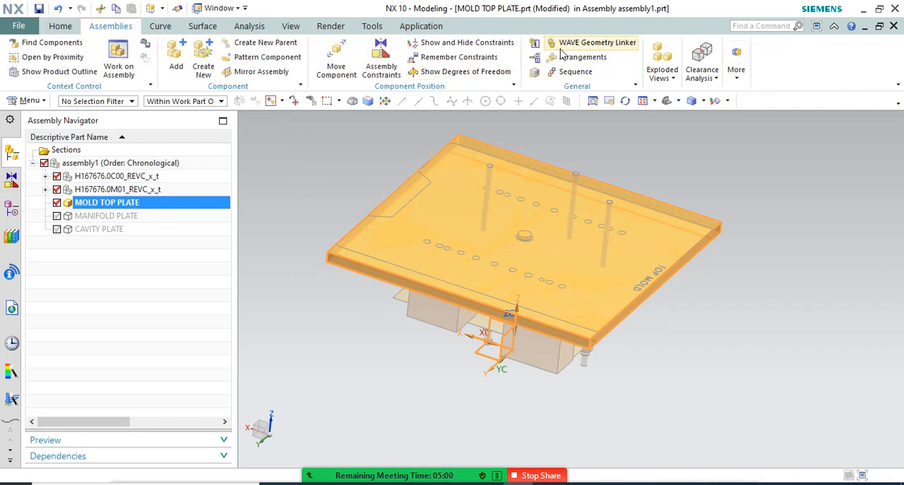
middle_drag(500, 265, 516, 219)
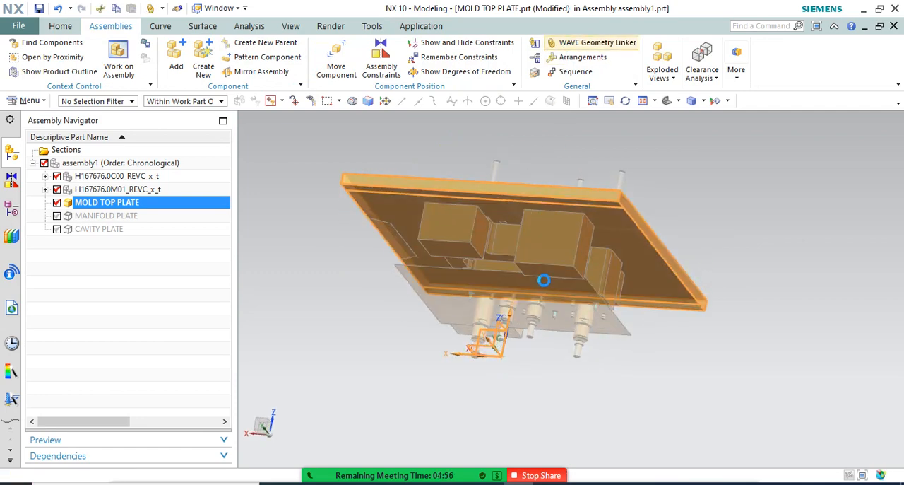
click(529, 317)
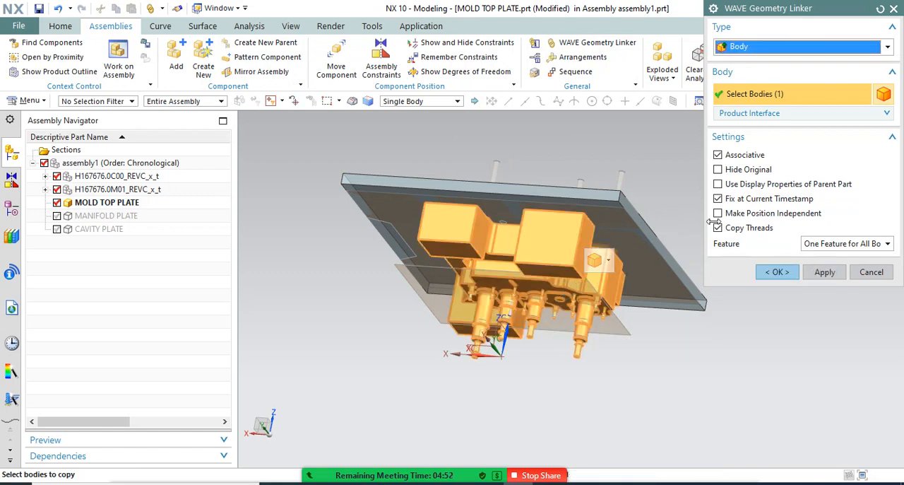
click(773, 272)
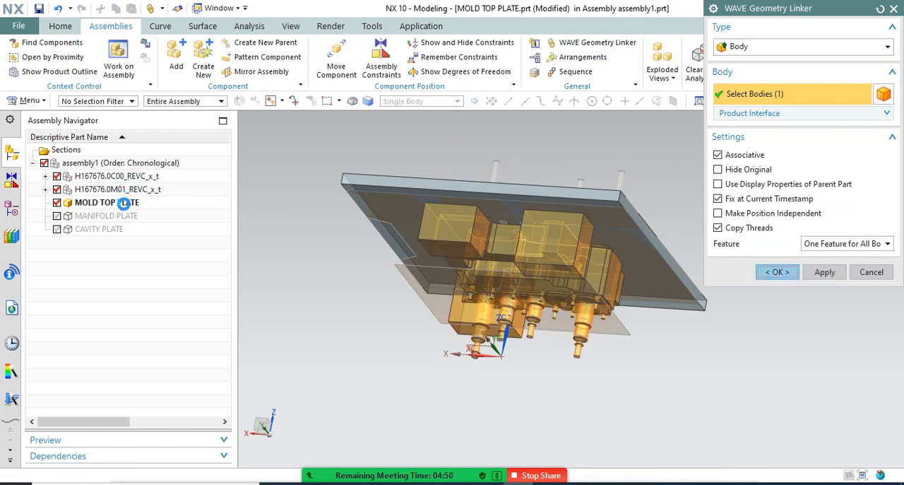
Make MOLD TOP PLATE the displayed part and fit the whole plate with its linked body in view
right_click(129, 206)
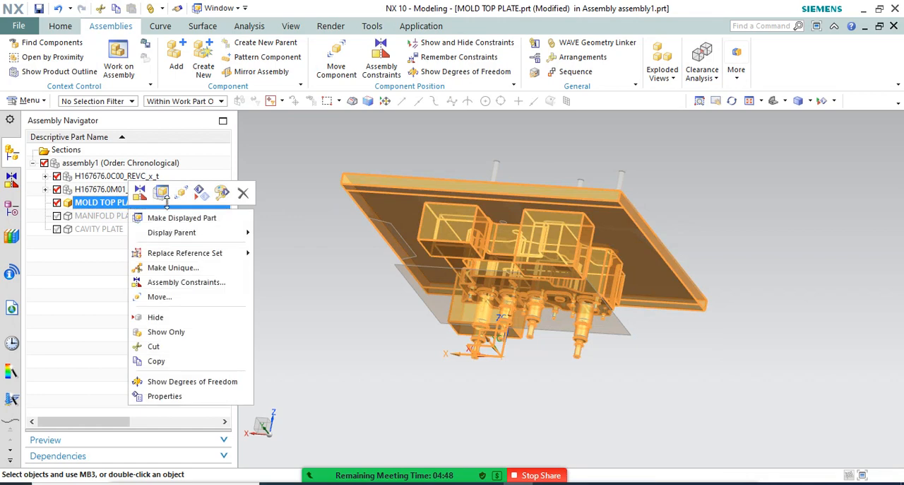
click(178, 218)
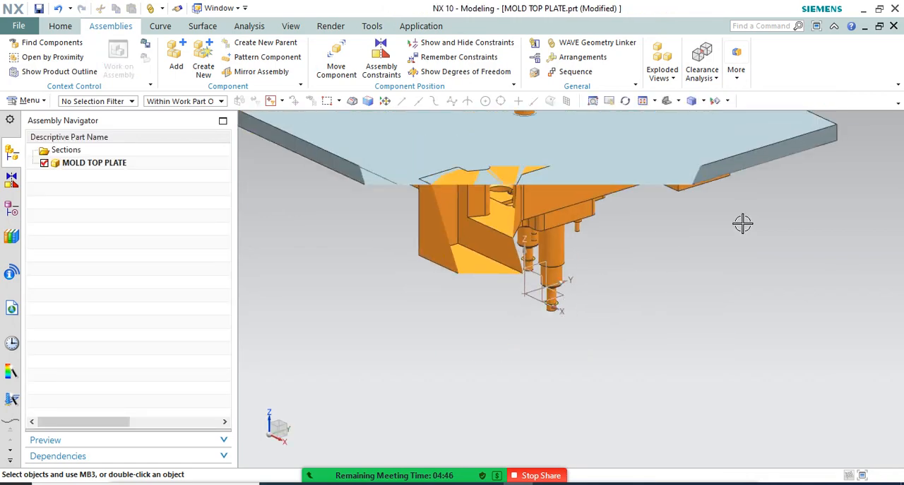
right_click(776, 207)
click(746, 233)
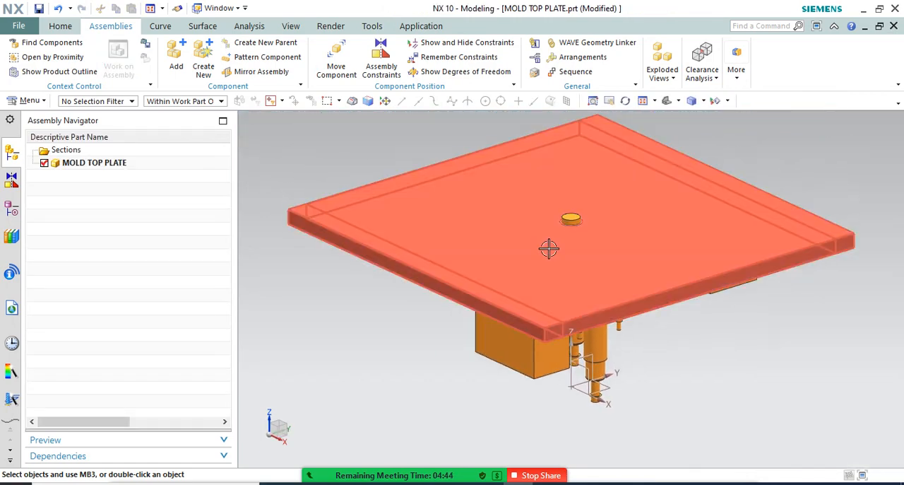
Delete the Offset Face (3) feature from the top plate's model history
click(599, 233)
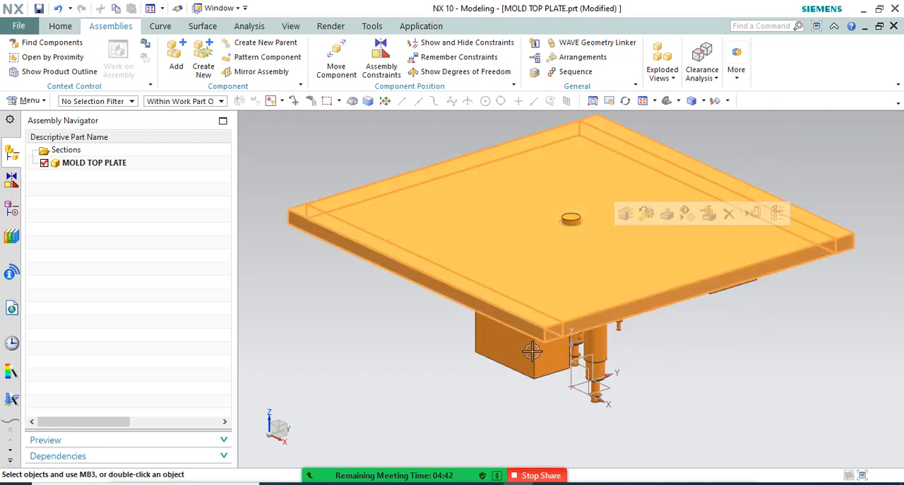
click(12, 208)
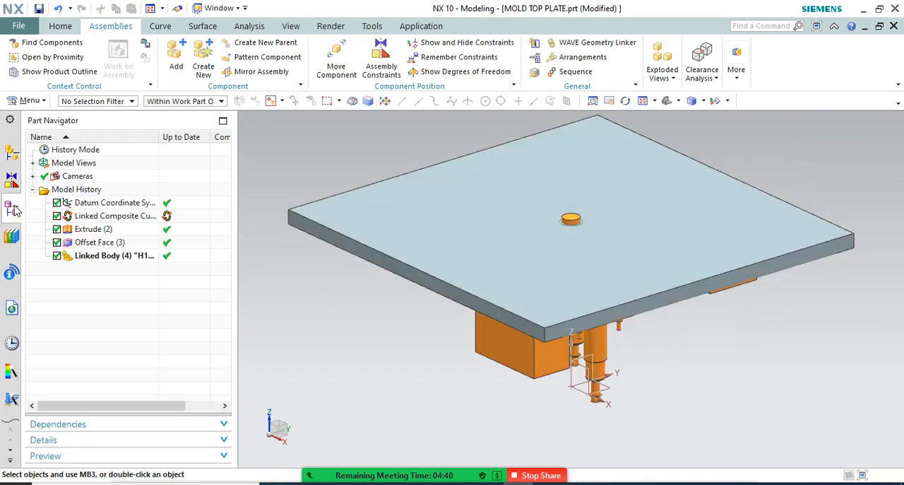
click(92, 243)
key(Delete)
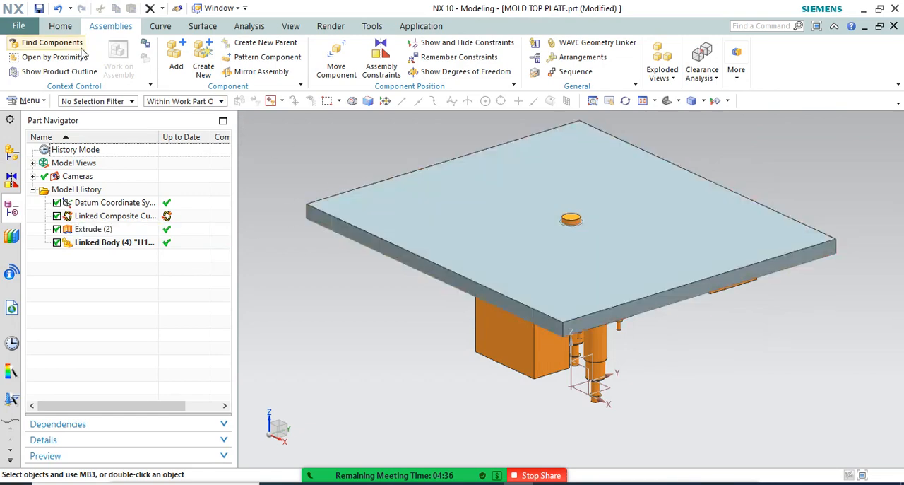
Subtract the linked hot runner body from the top plate without keeping the tool, and check the cut from both sides
click(60, 25)
click(243, 57)
click(444, 168)
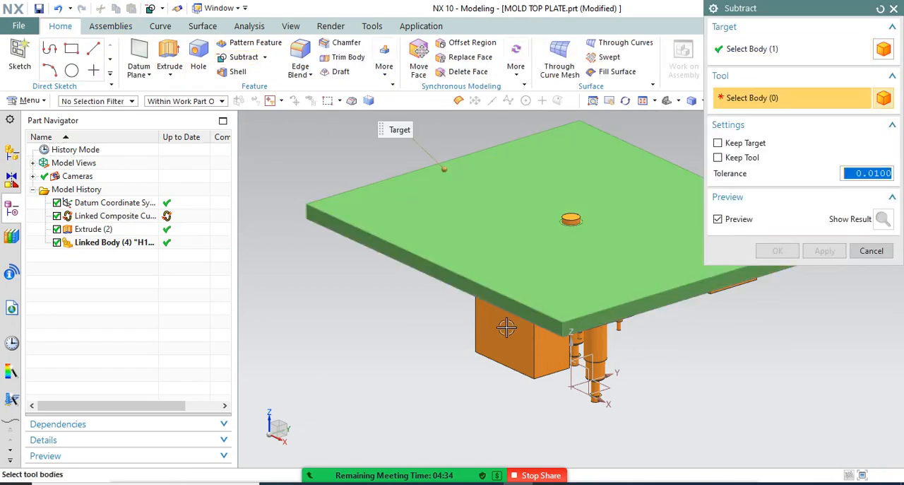
click(510, 330)
click(777, 250)
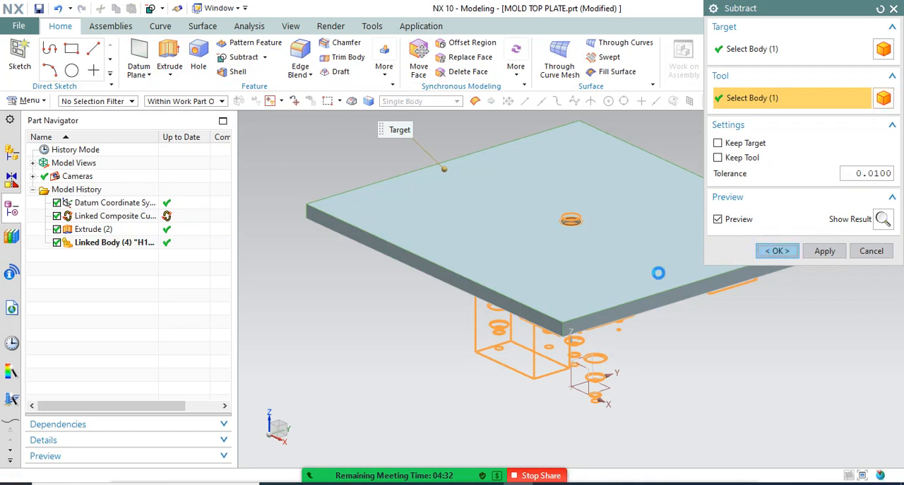
middle_drag(597, 346, 591, 198)
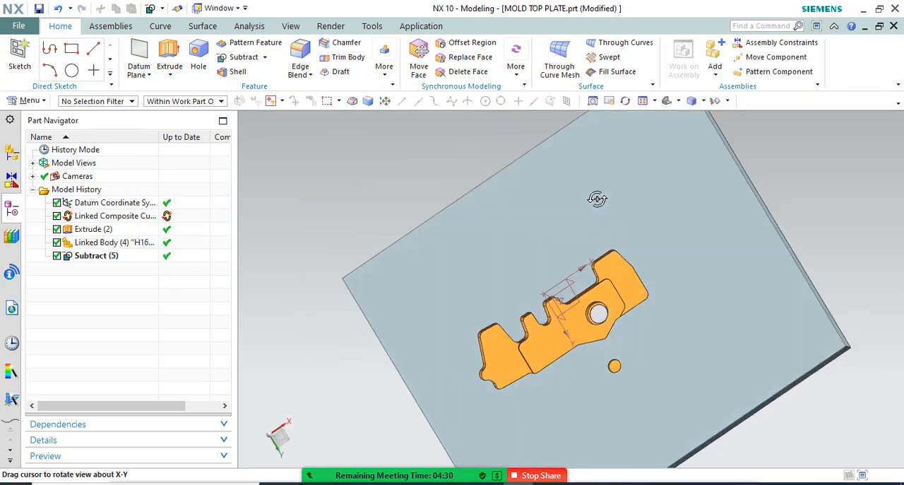
scroll(578, 318, down, 5)
middle_drag(577, 318, 515, 237)
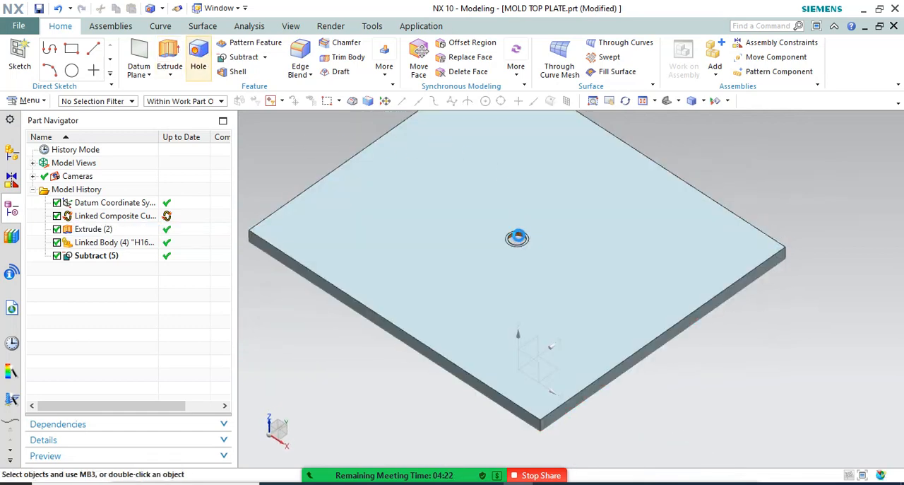
Set up a simple general hole with 200 mm diameter, a depth limit by value of 15 mm and a 0° tip angle
scroll(531, 243, down, 5)
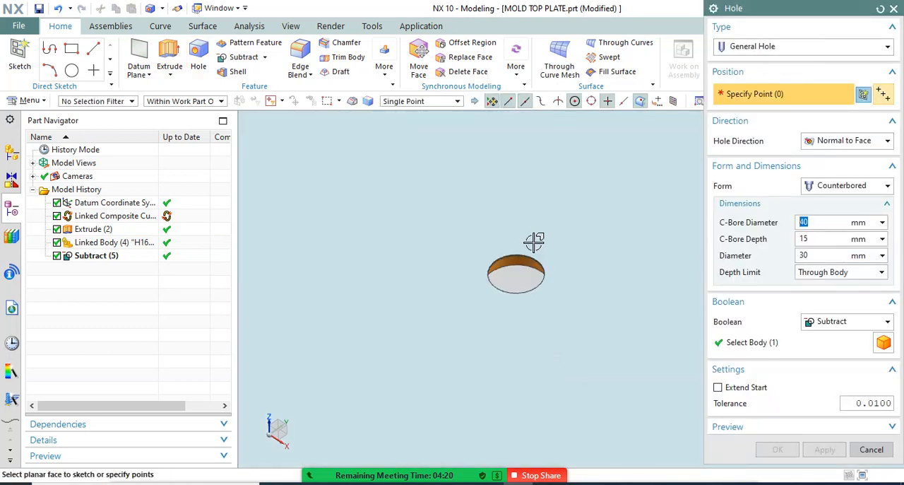
click(848, 186)
click(823, 196)
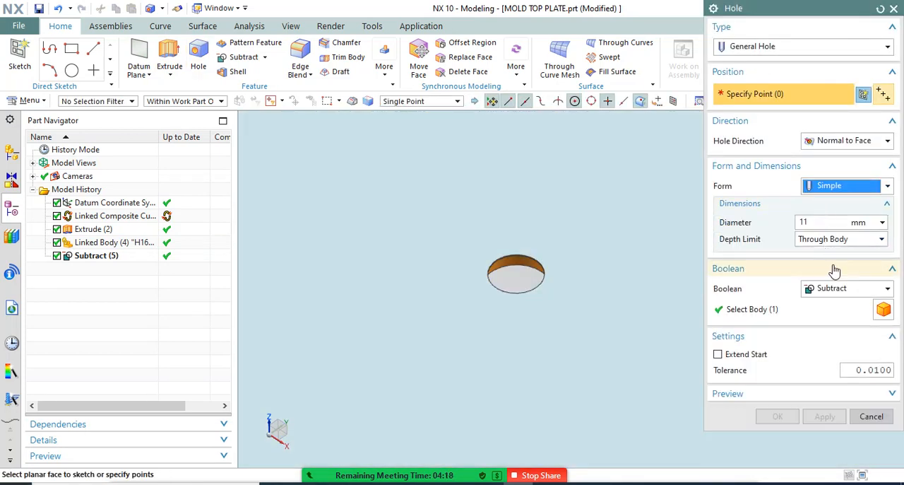
click(819, 223)
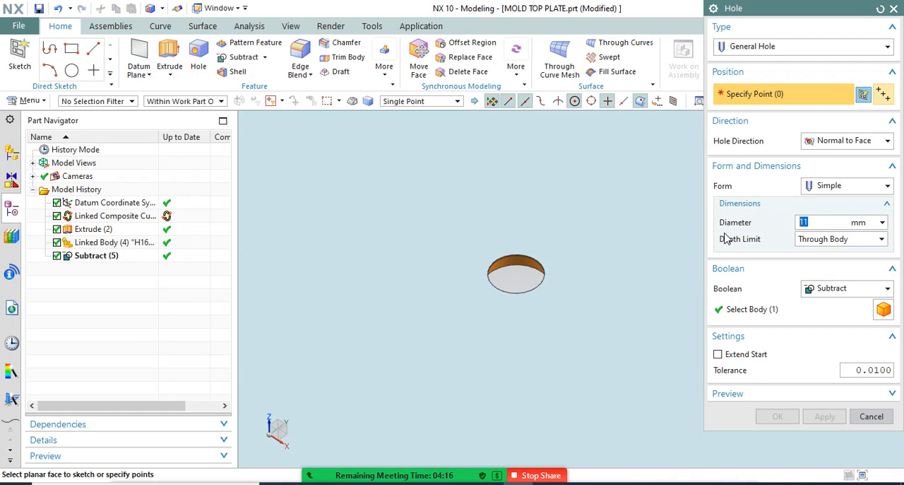
text(200)
click(841, 238)
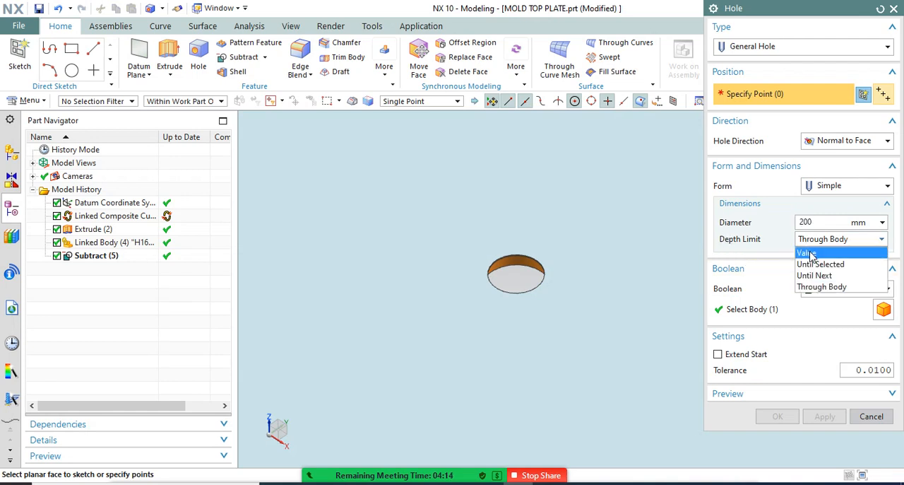
click(809, 252)
key(Tab)
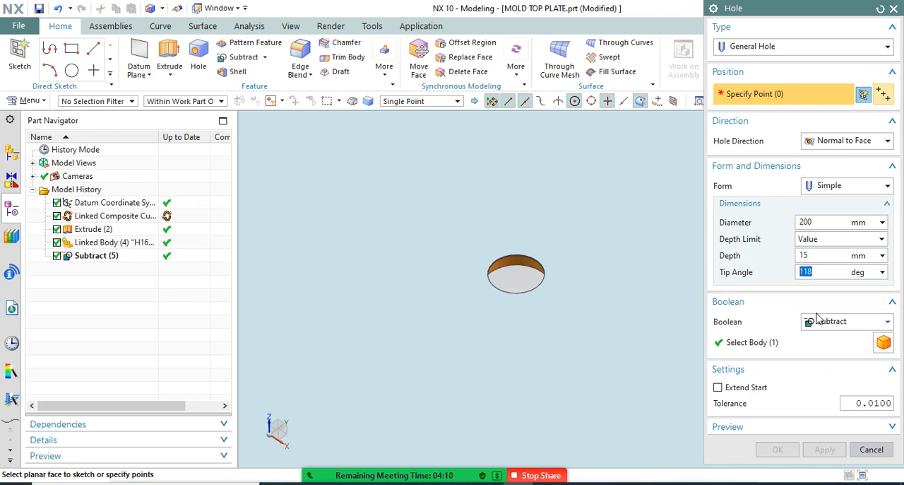
key(Return)
Create the hole at the centre of the plate's circular opening, directed along the -ZC vector and subtracted from the plate
click(541, 260)
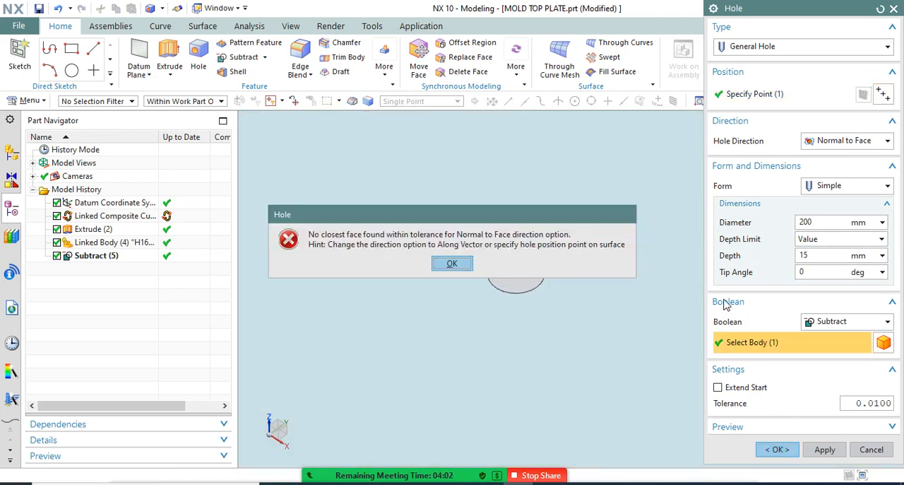
click(457, 264)
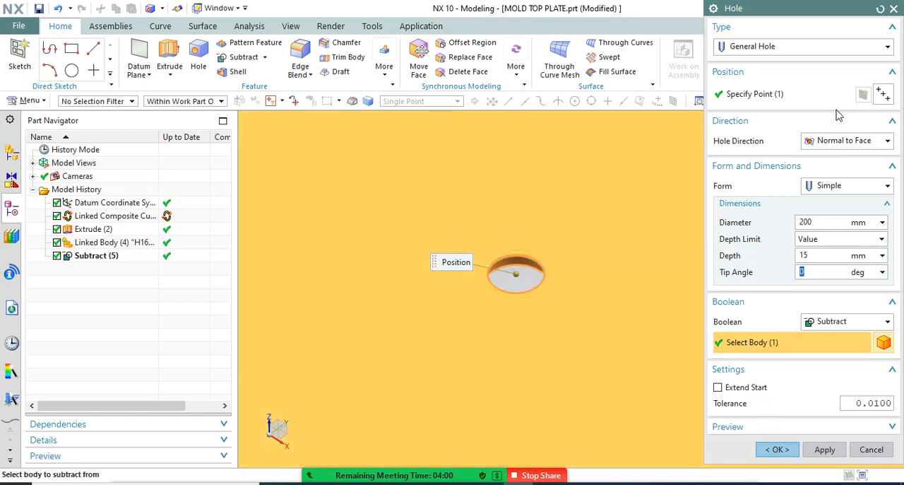
click(827, 141)
click(819, 171)
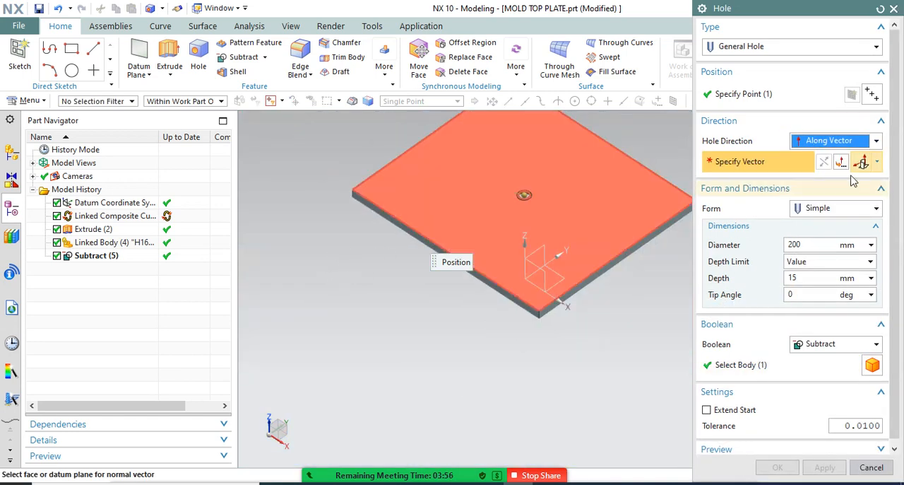
click(877, 162)
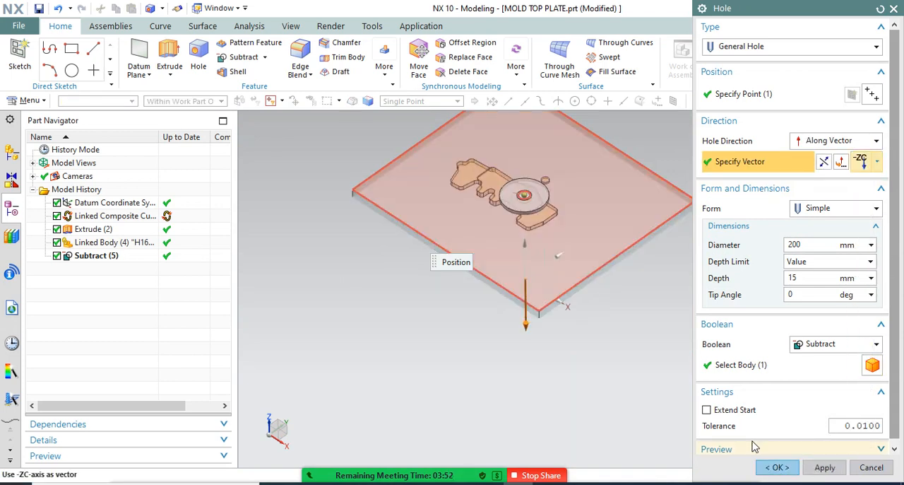
click(778, 472)
click(778, 474)
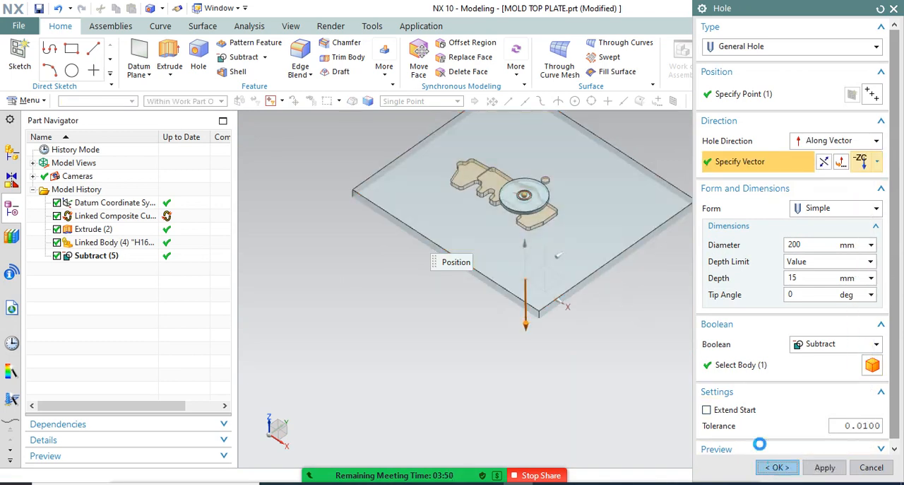
scroll(542, 171, up, 5)
middle_drag(491, 226, 520, 256)
middle_drag(521, 224, 510, 192)
scroll(525, 224, up, 5)
scroll(525, 224, down, 6)
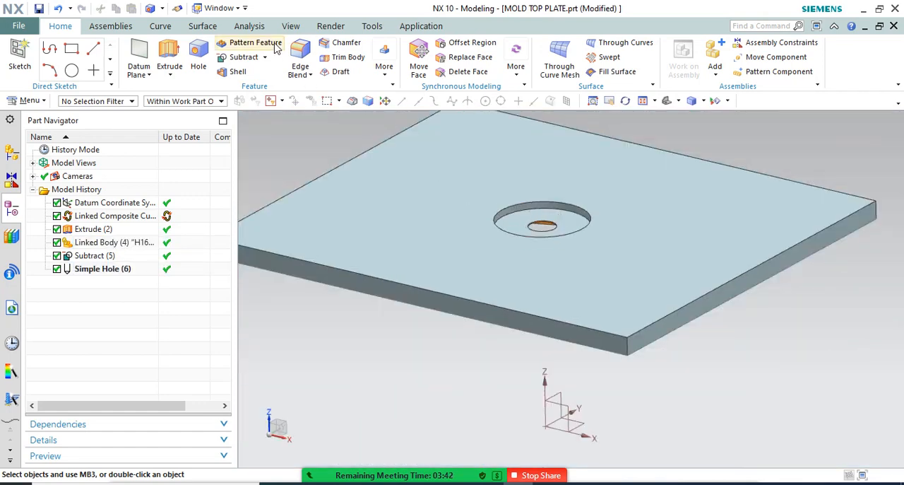
Switch back to assembly1.prt and make the top-level assembly the work part
click(218, 9)
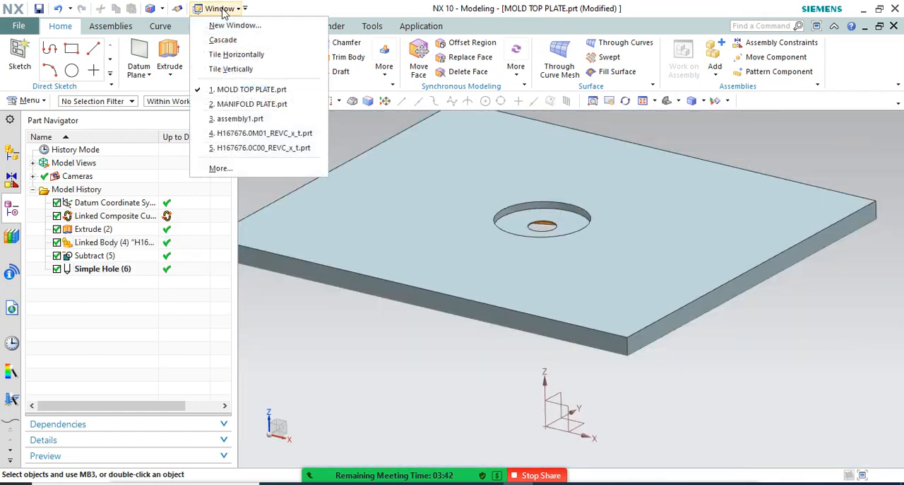
click(240, 118)
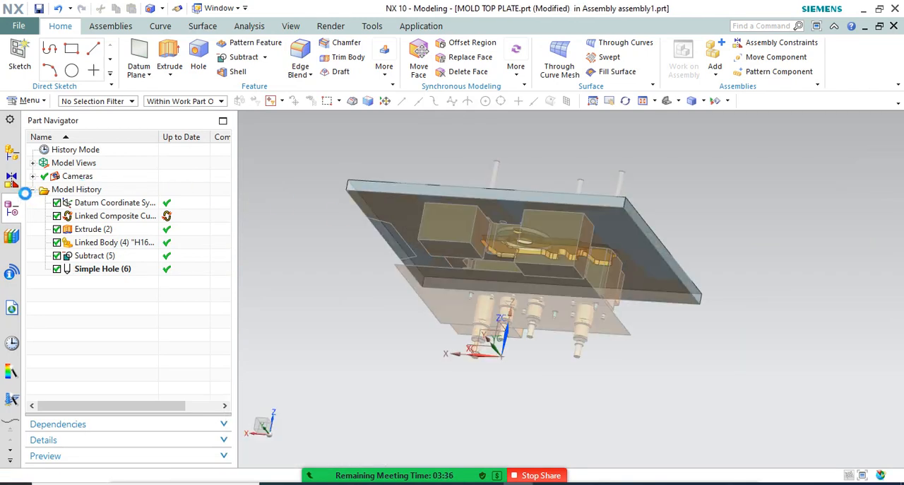
click(10, 152)
double_click(76, 163)
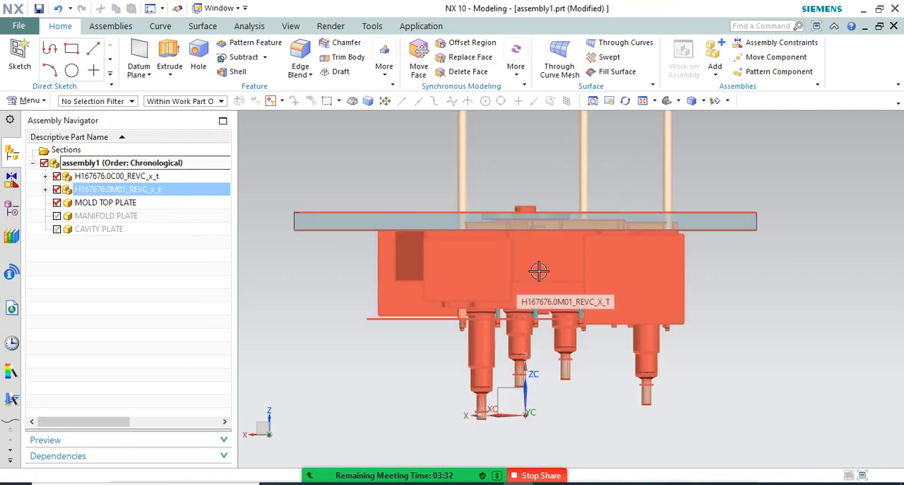
Examine the top plate's circular pocket against the hot runner components, toggling the visibility of H167676.0M01_REVC_x_t
mouse_move(524, 280)
middle_down()
mouse_move(530, 276)
mouse_move(520, 277)
middle_up()
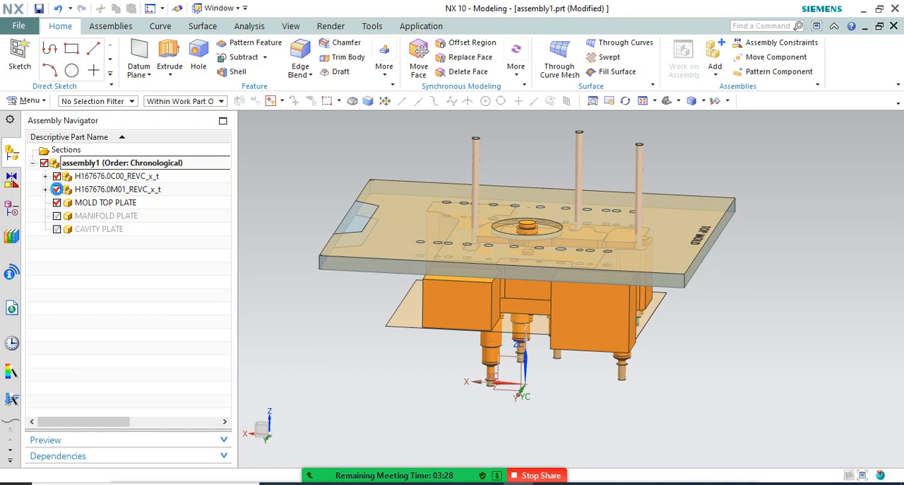
click(57, 190)
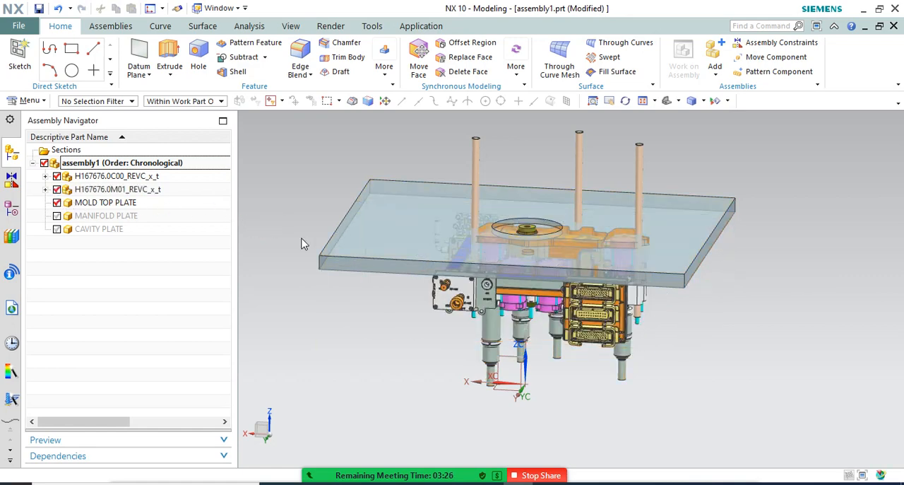
middle_drag(303, 228, 313, 224)
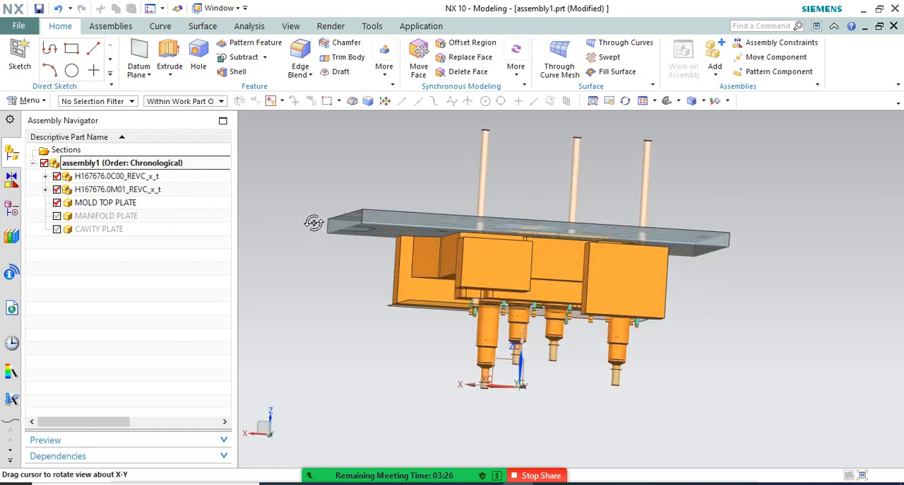
Hide H167676.0M01_REVC_x_t and show MANIFOLD PLATE around the remaining hot runner components
click(58, 190)
click(57, 216)
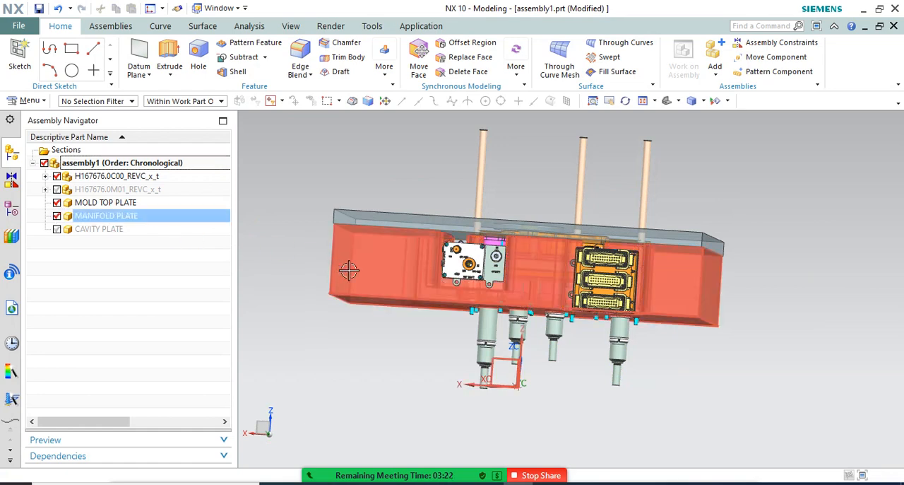
middle_drag(348, 270, 353, 213)
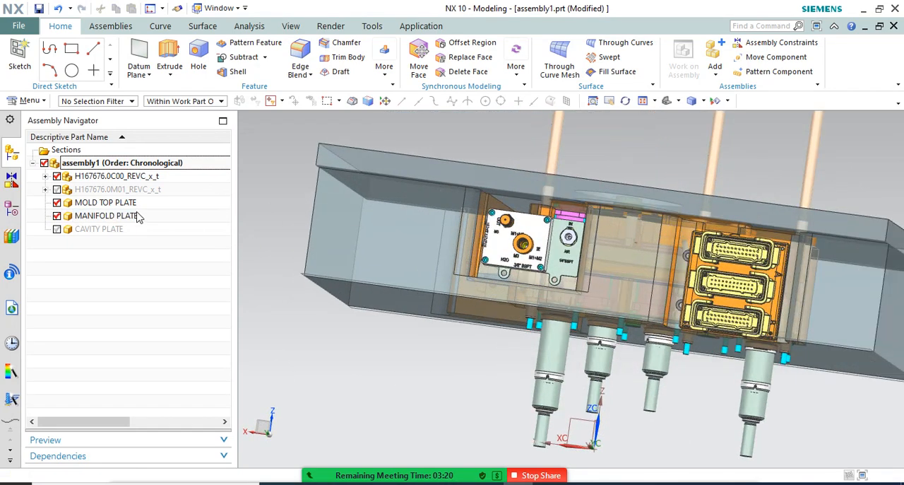
click(79, 189)
right_click(78, 189)
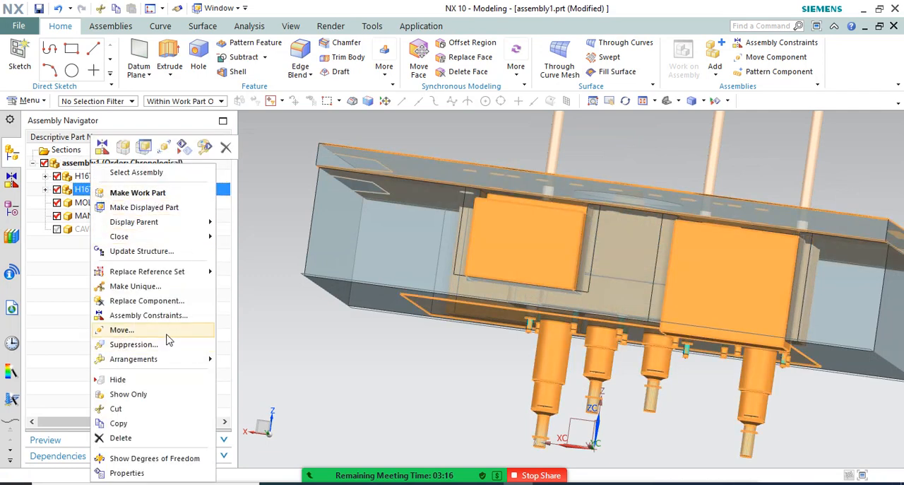
click(126, 381)
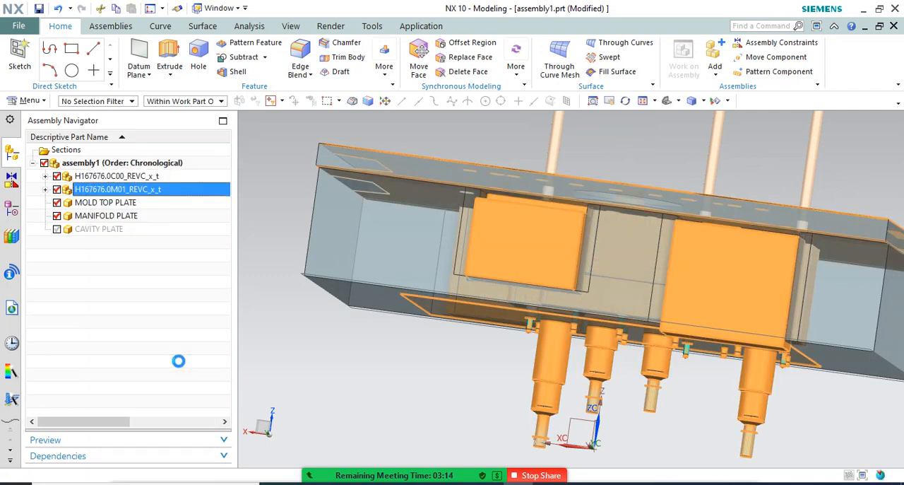
Examine how the hot runner's nozzles and screws pass through MANIFOLD PLATE, from the nozzle side and in side view
middle_drag(396, 268, 461, 276)
scroll(522, 258, up, 8)
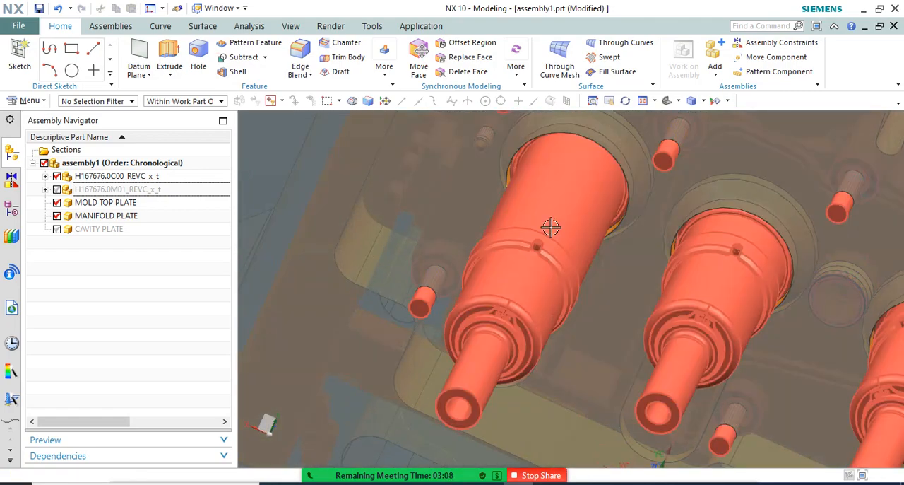
middle_drag(548, 228, 529, 232)
scroll(509, 263, down, 6)
middle_drag(497, 279, 507, 230)
scroll(513, 212, up, 2)
scroll(484, 132, up, 6)
scroll(460, 270, down, 4)
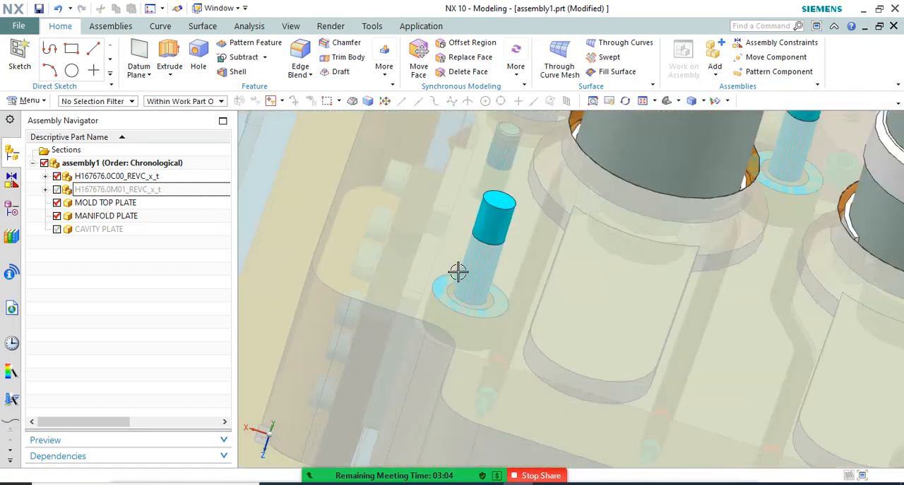
scroll(470, 228, down, 5)
middle_drag(529, 238, 539, 204)
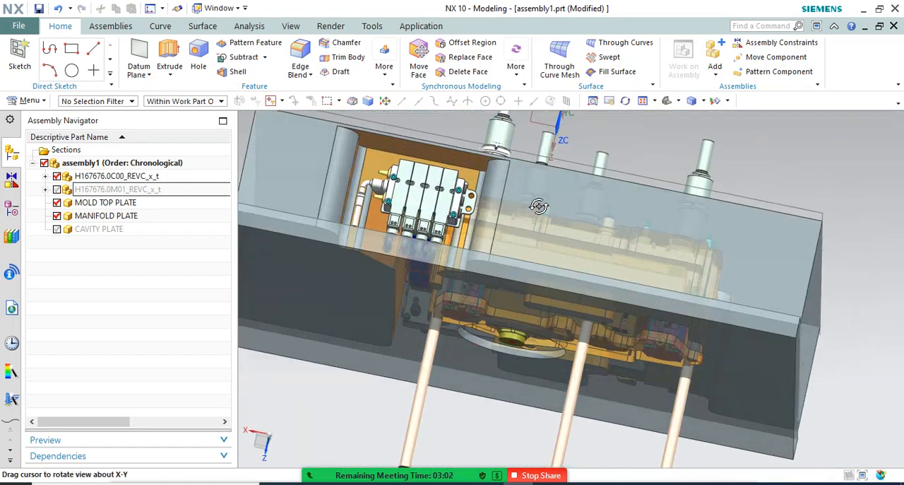
scroll(505, 260, down, 4)
scroll(481, 235, up, 12)
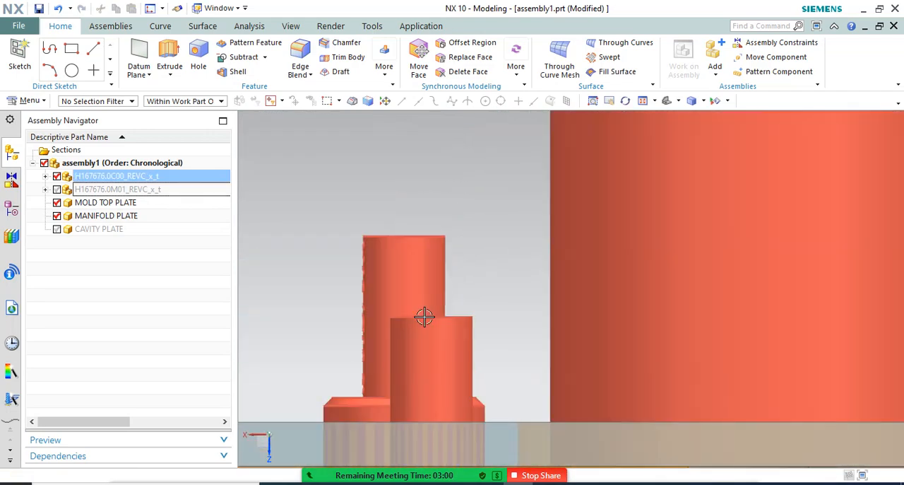
scroll(408, 239, down, 4)
scroll(409, 235, down, 1)
middle_drag(410, 235, 420, 234)
scroll(444, 235, down, 5)
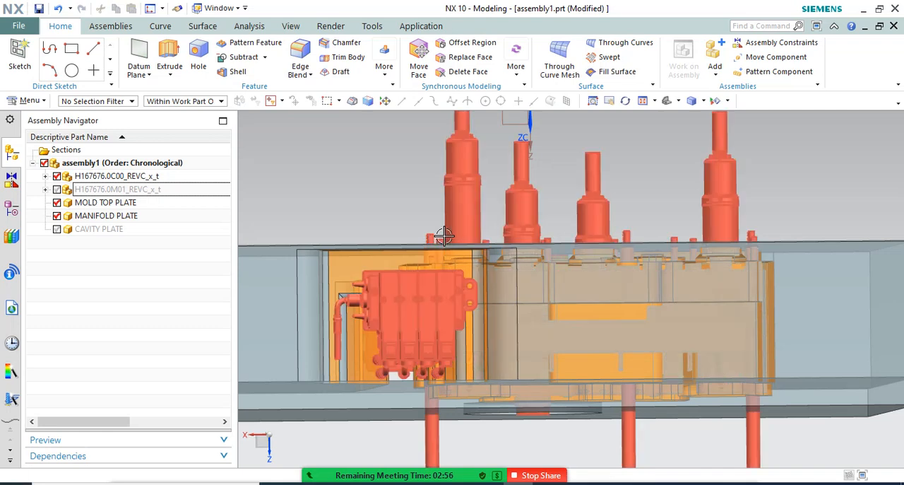
scroll(320, 284, down, 3)
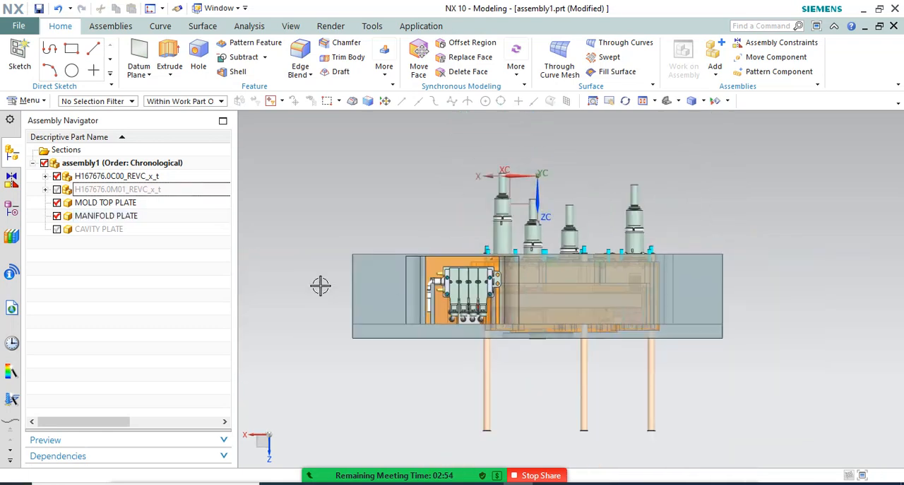
Show CAVITY PLATE and compare its thickness with the nozzle lengths in side view
click(56, 228)
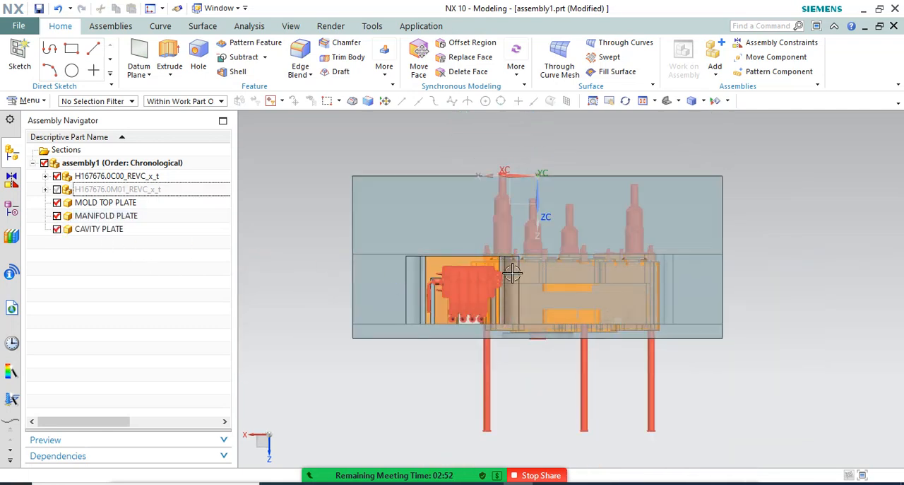
scroll(608, 277, up, 3)
scroll(609, 277, down, 3)
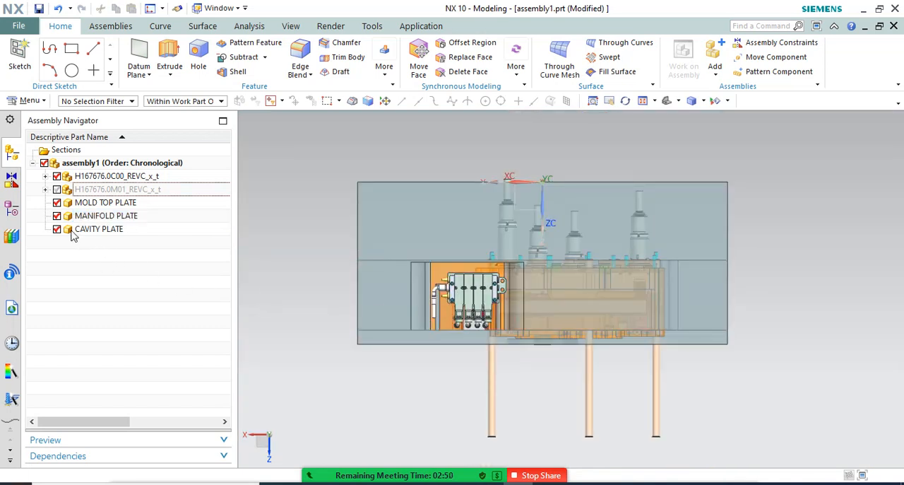
Show only CAVITY PLATE with both H167676 components and examine the nozzle tips against the plate's outer face
click(57, 229)
click(56, 216)
click(57, 202)
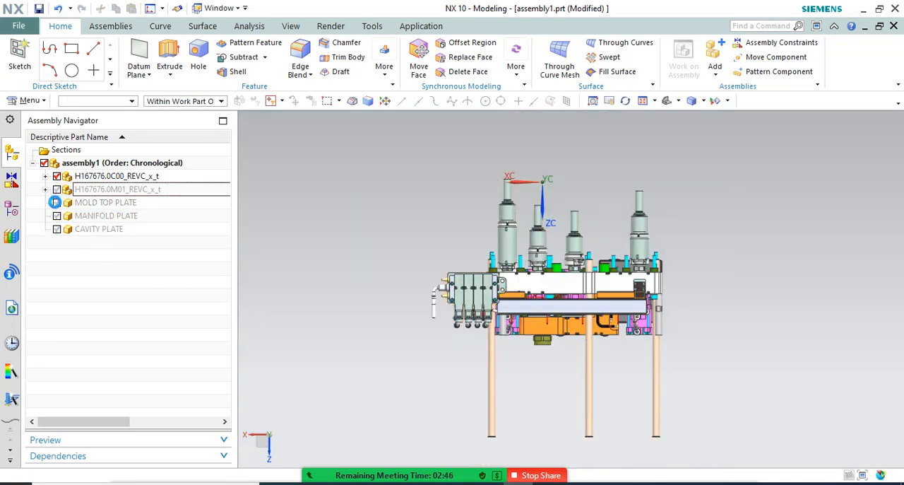
click(57, 190)
click(56, 228)
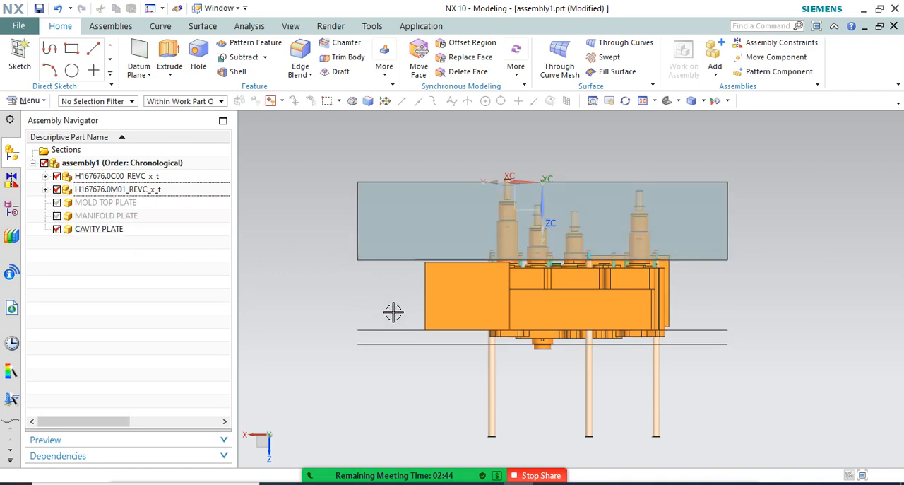
scroll(543, 181, up, 2)
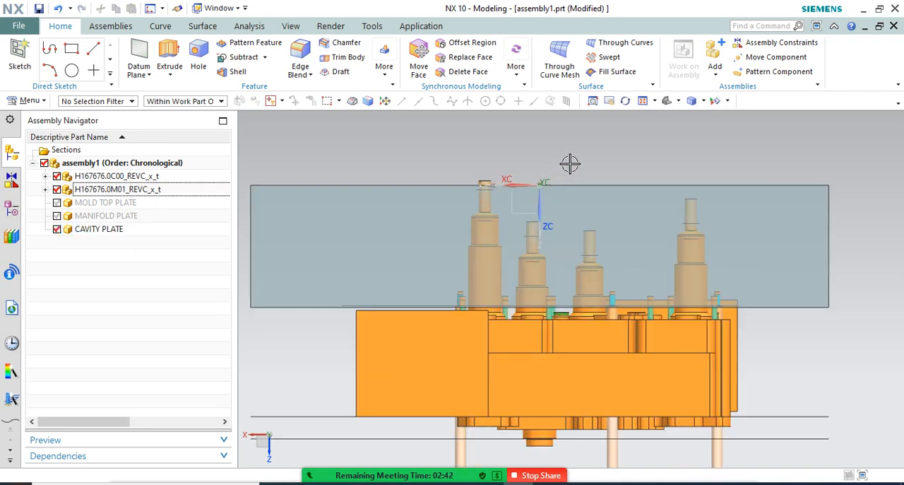
scroll(570, 163, down, 1)
scroll(590, 168, up, 2)
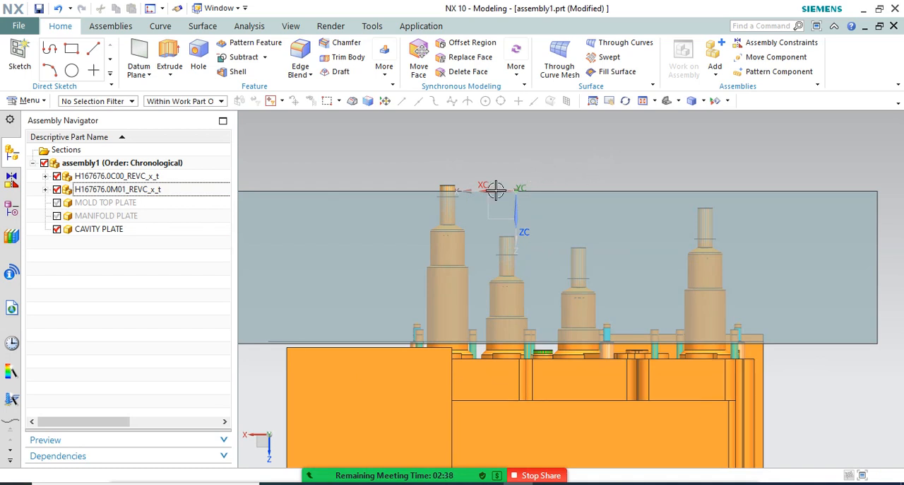
scroll(486, 180, up, 3)
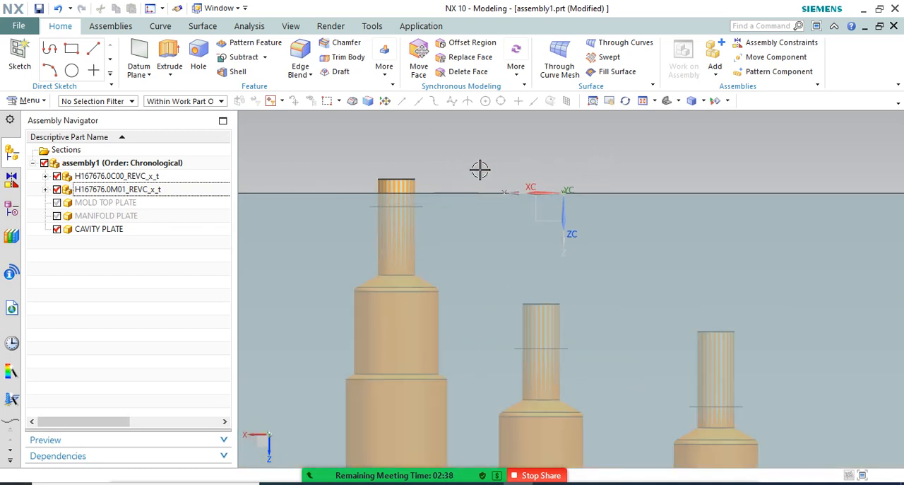
Hide CAVITY PLATE and examine the nozzle tips and the reference discs around them on all four nozzles
click(57, 230)
scroll(428, 204, up, 2)
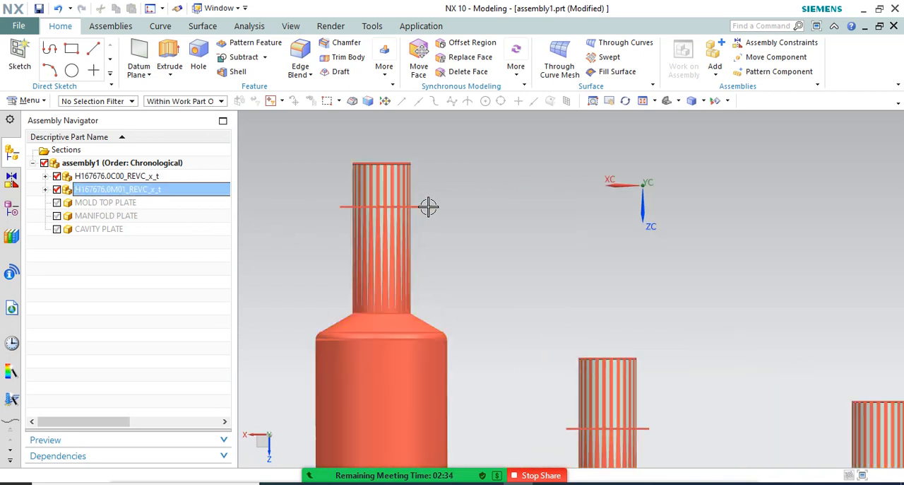
middle_drag(434, 218, 434, 222)
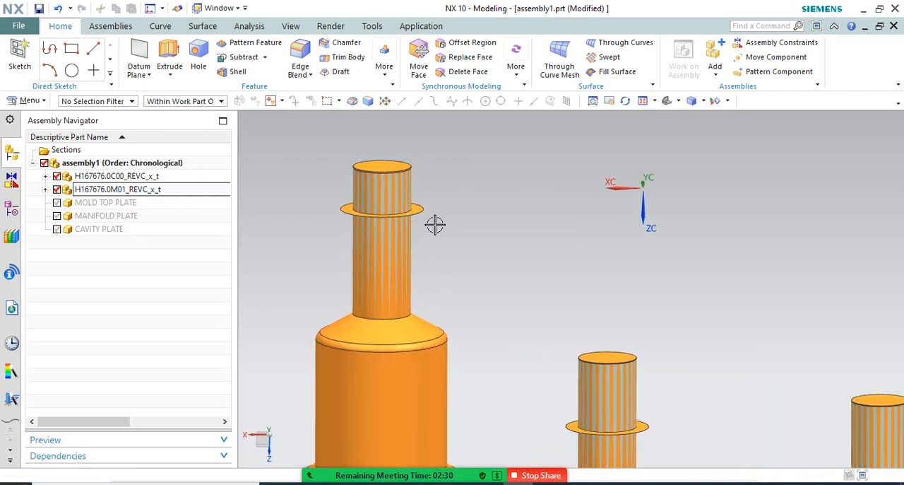
scroll(437, 206, down, 2)
scroll(548, 327, up, 5)
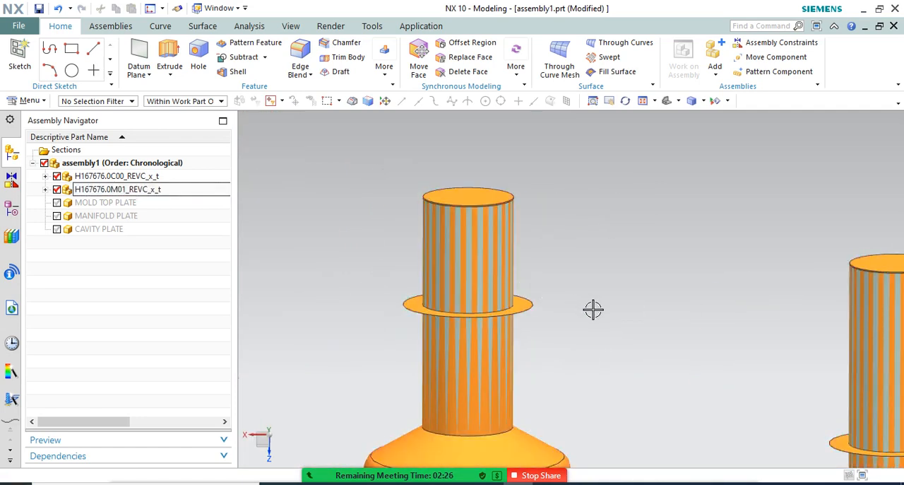
scroll(467, 222, down, 4)
scroll(554, 252, up, 2)
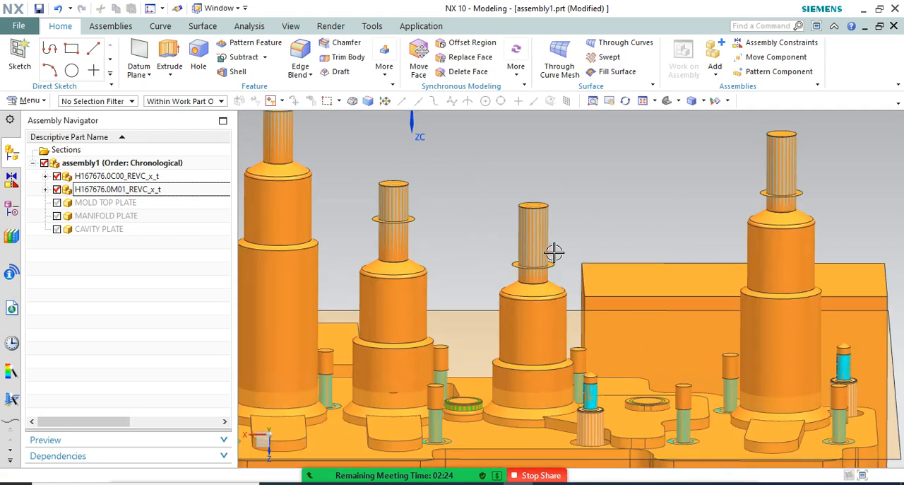
scroll(621, 240, down, 2)
scroll(735, 201, up, 2)
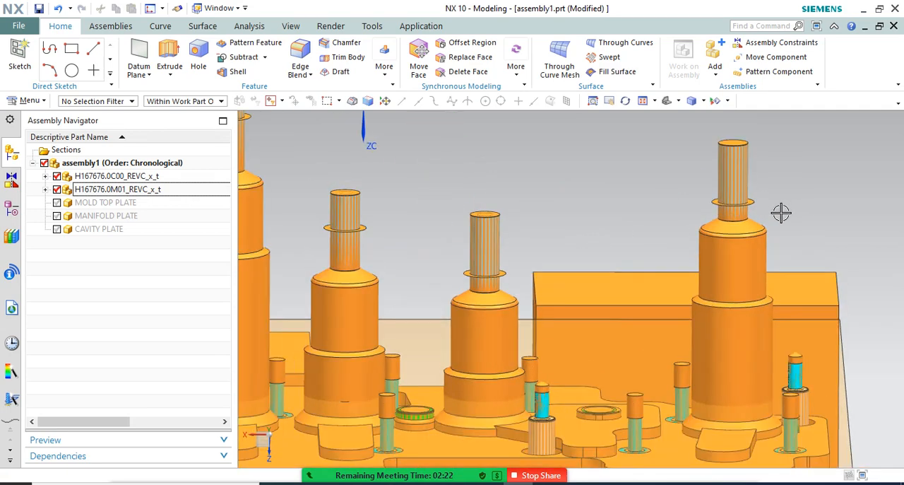
scroll(780, 206, down, 3)
scroll(678, 220, down, 2)
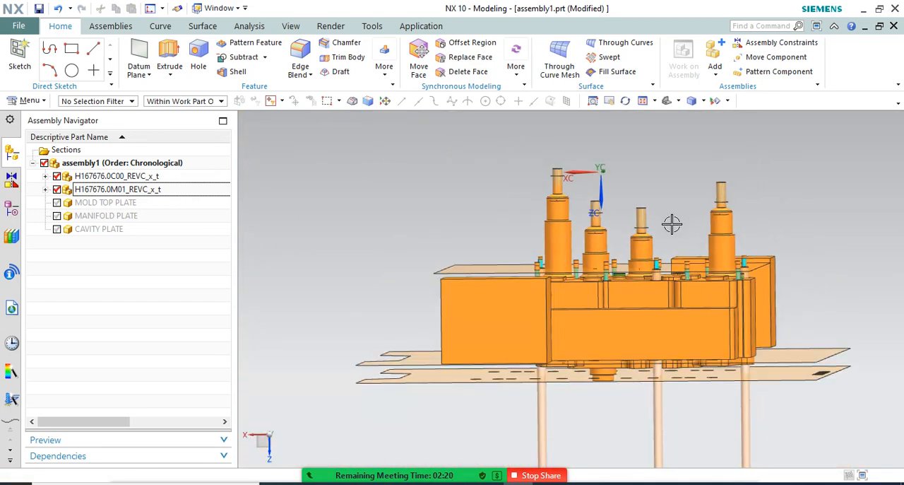
key(F8)
middle_drag(754, 253, 604, 277)
scroll(604, 277, down, 2)
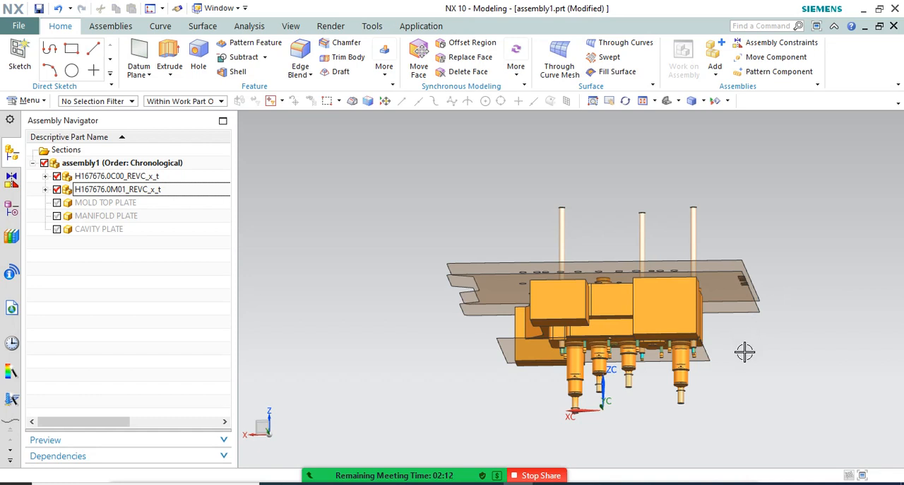
key(F8)
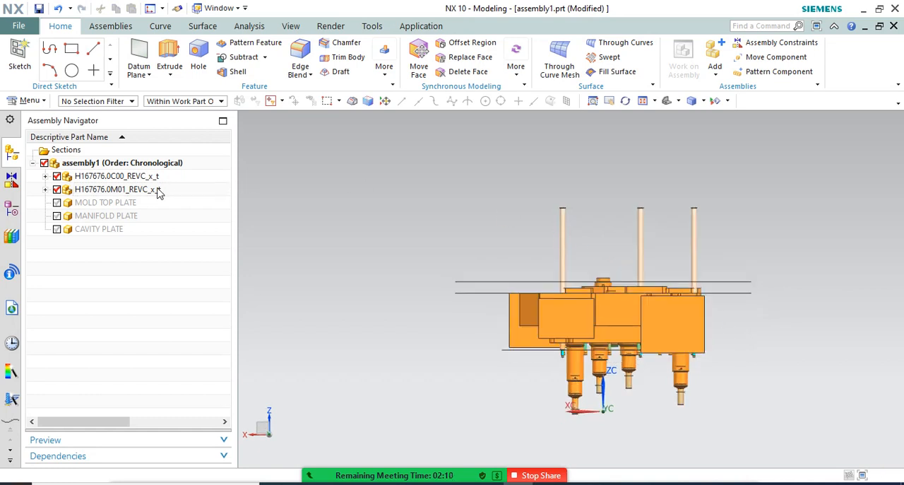
Show MOLD TOP PLATE, MANIFOLD PLATE and CAVITY PLATE together with the hot runner
click(56, 203)
click(57, 215)
click(57, 229)
scroll(553, 201, down, 2)
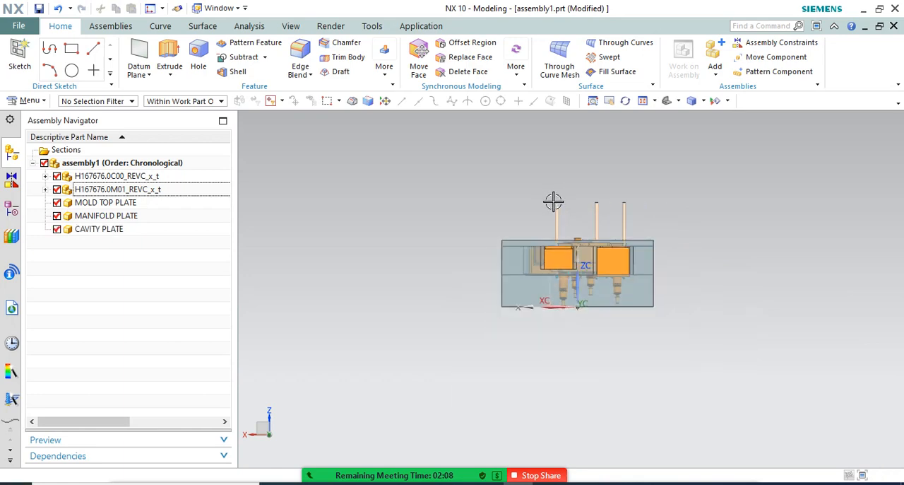
middle_drag(671, 258, 663, 266)
scroll(722, 269, up, 5)
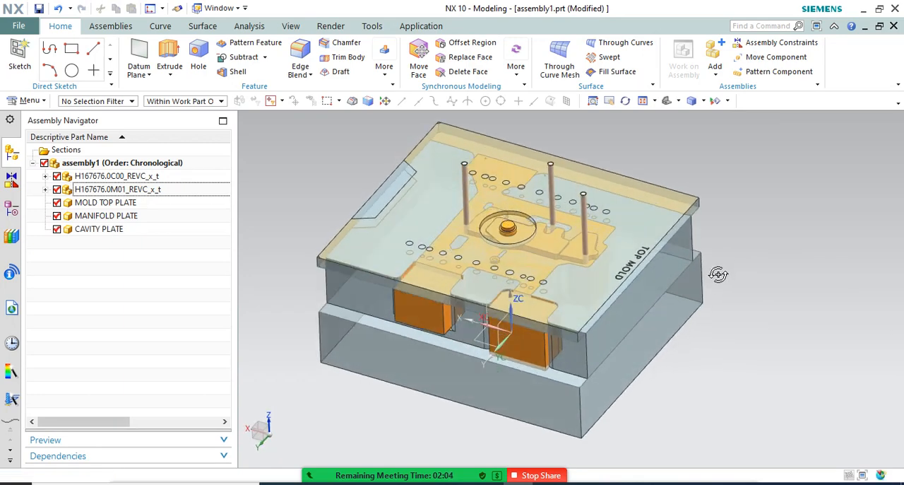
Make CAVITY PLATE the work part and offset its two opposite protruding side faces inward by 60 mm
scroll(724, 258, down, 3)
middle_drag(734, 244, 615, 346)
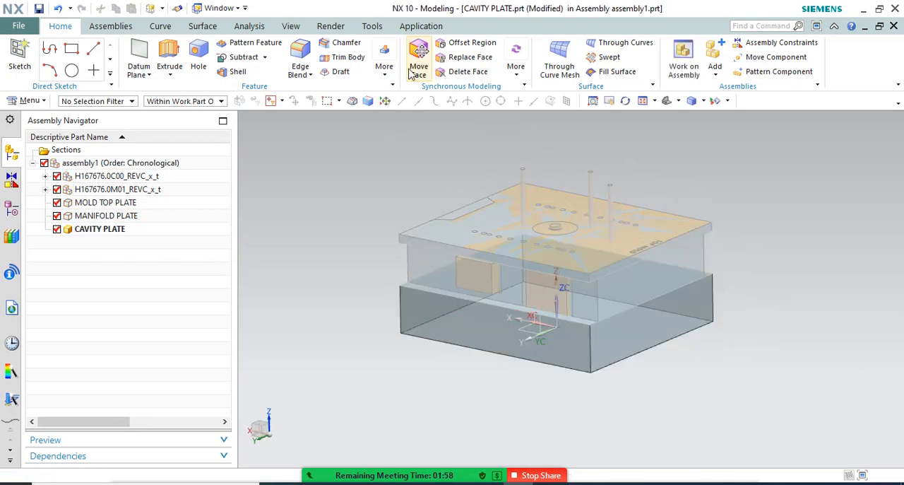
click(384, 79)
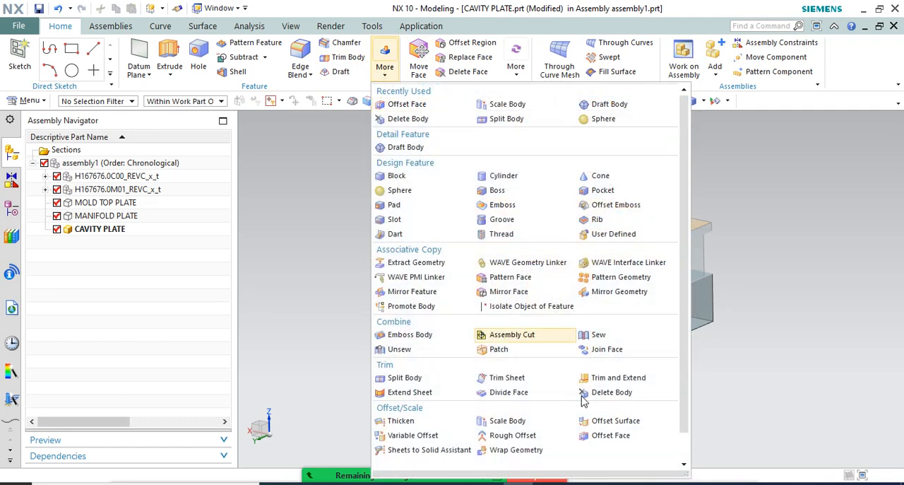
scroll(599, 458, down, 1)
click(600, 411)
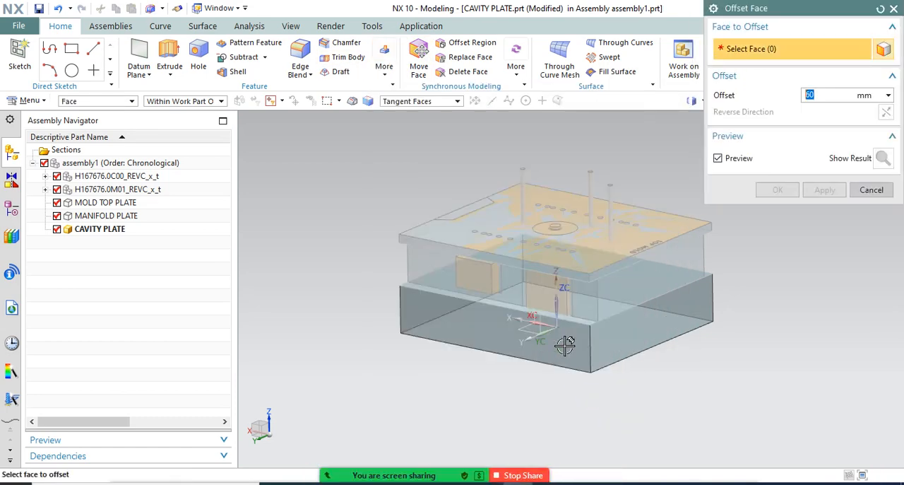
click(565, 346)
mouse_move(657, 315)
middle_down()
mouse_move(619, 327)
mouse_move(646, 305)
middle_up()
click(647, 305)
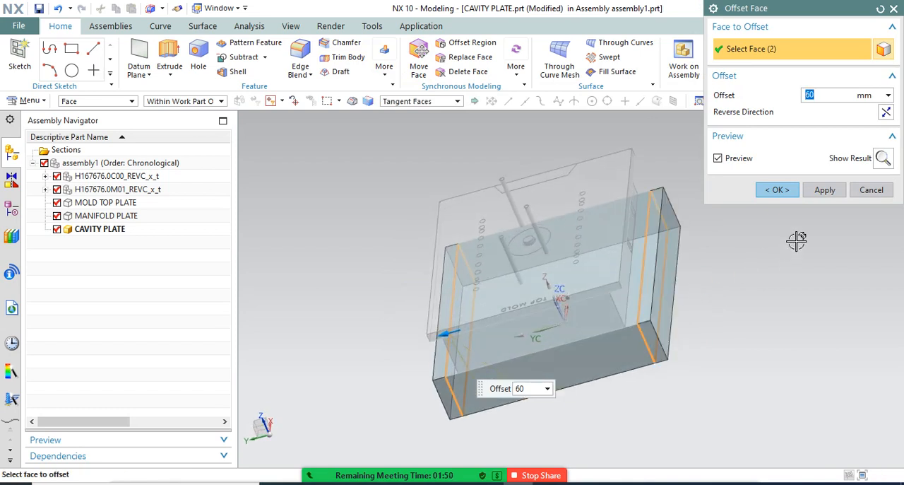
click(886, 112)
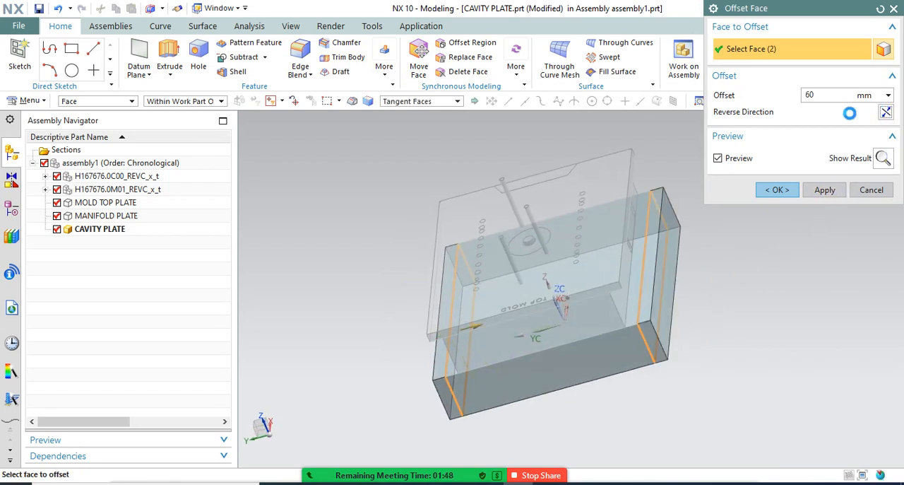
click(785, 193)
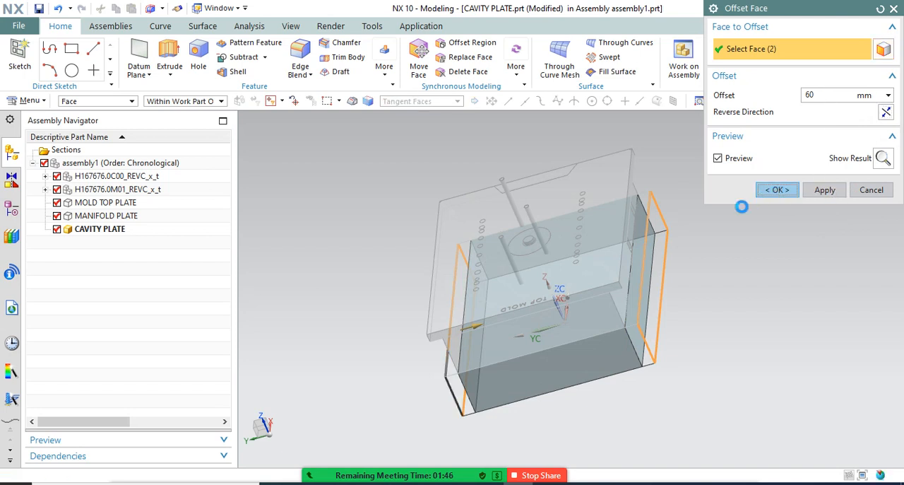
Make the top-level assembly1 the work part and view the complete plate stack
middle_drag(740, 223, 755, 220)
double_click(78, 164)
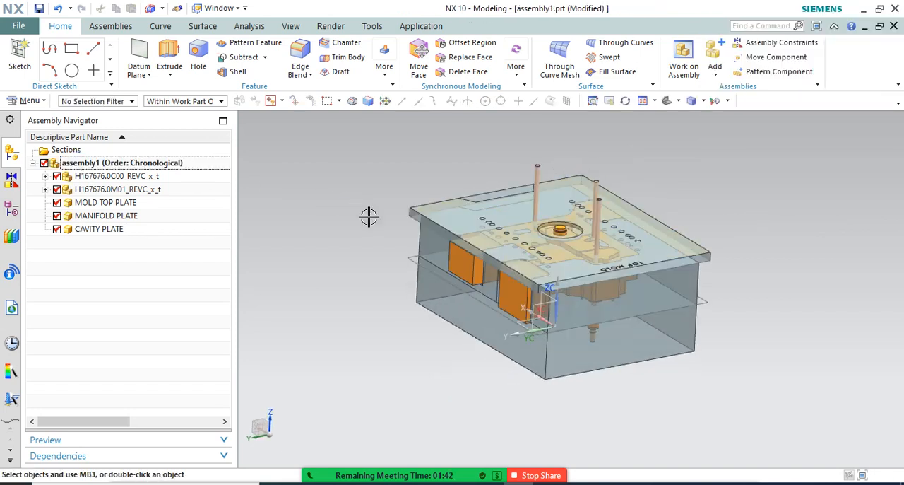
mouse_move(369, 214)
middle_down()
mouse_move(397, 195)
mouse_move(403, 169)
mouse_move(393, 209)
mouse_move(380, 220)
middle_up()
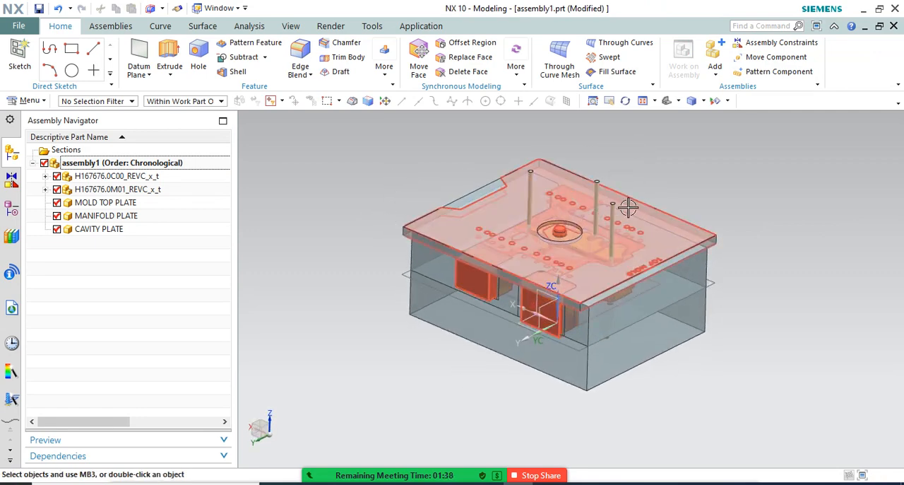
Examine the complete plate stack from above, checking how the top, manifold and cavity plates enclose the hot runner
scroll(589, 200, up, 2)
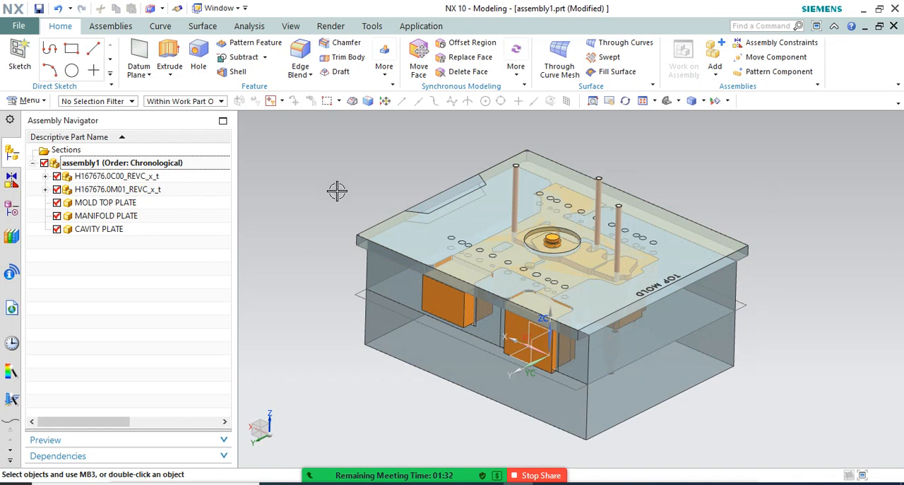
scroll(357, 201, down, 2)
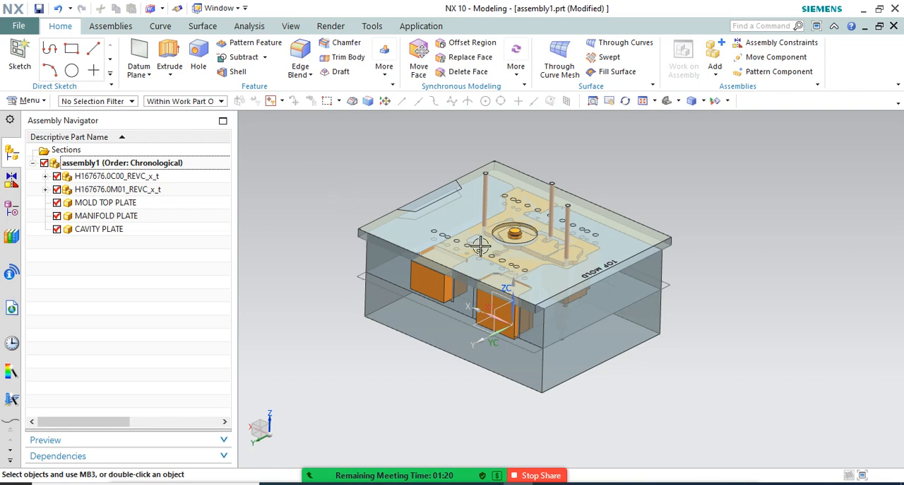
scroll(427, 264, up, 1)
scroll(385, 323, down, 1)
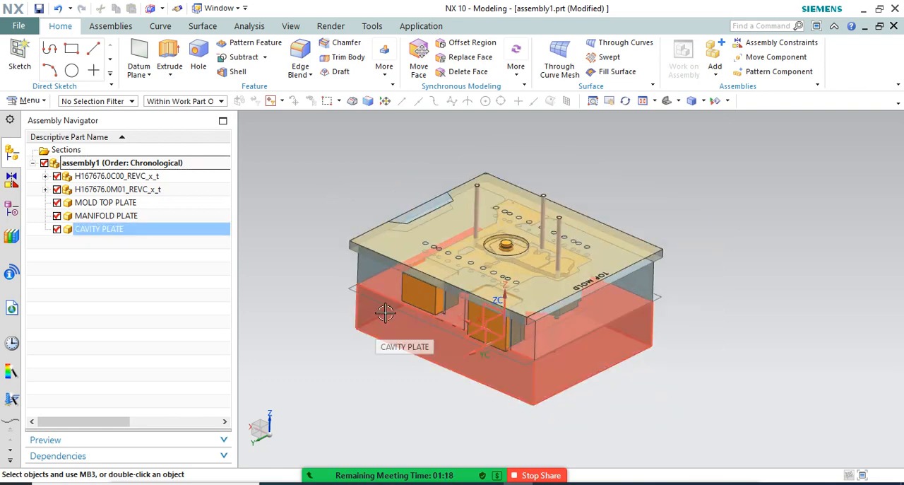
scroll(402, 263, up, 1)
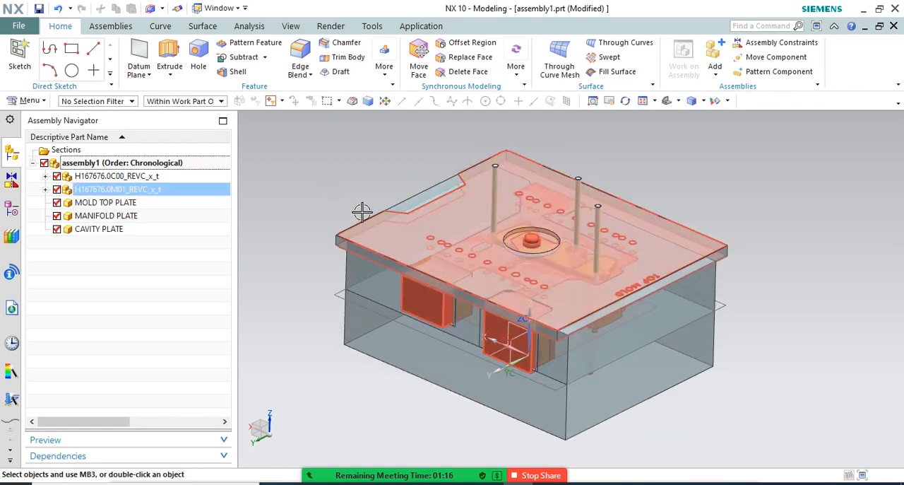
scroll(350, 191, up, 1)
right_click(342, 181)
click(368, 198)
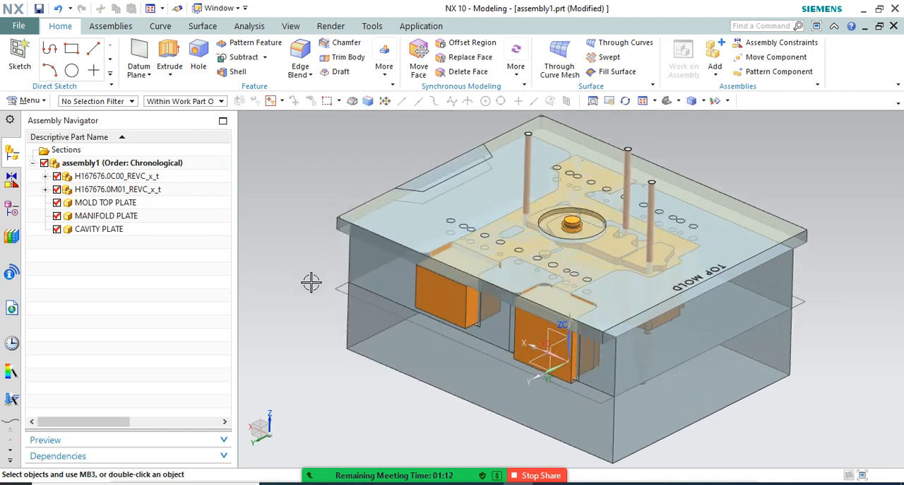
Turn the assembly over and examine the nozzles and hot runner pocket through the transparent cavity plate
middle_drag(316, 290, 338, 176)
scroll(396, 288, down, 4)
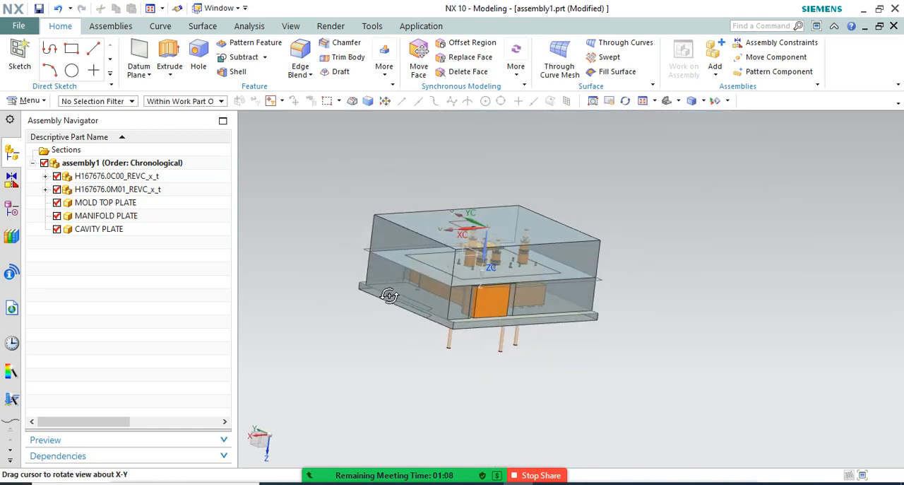
middle_drag(389, 315, 363, 252)
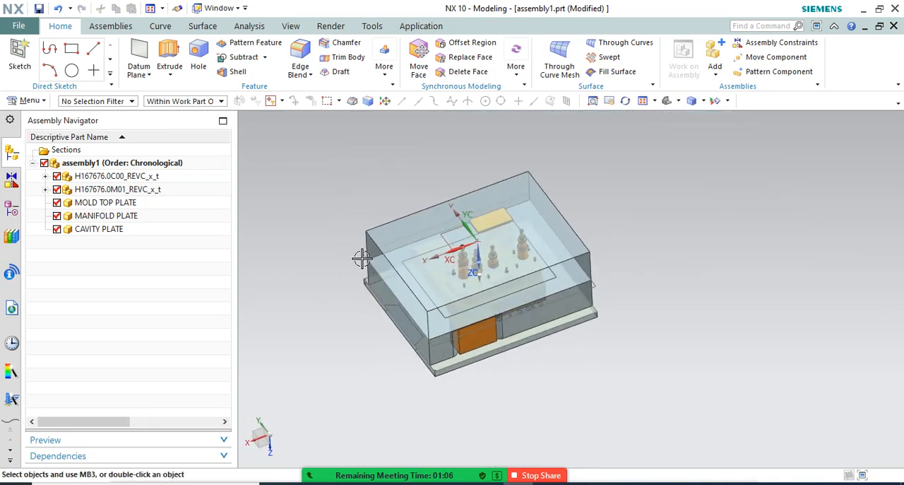
scroll(365, 262, up, 4)
scroll(346, 302, down, 1)
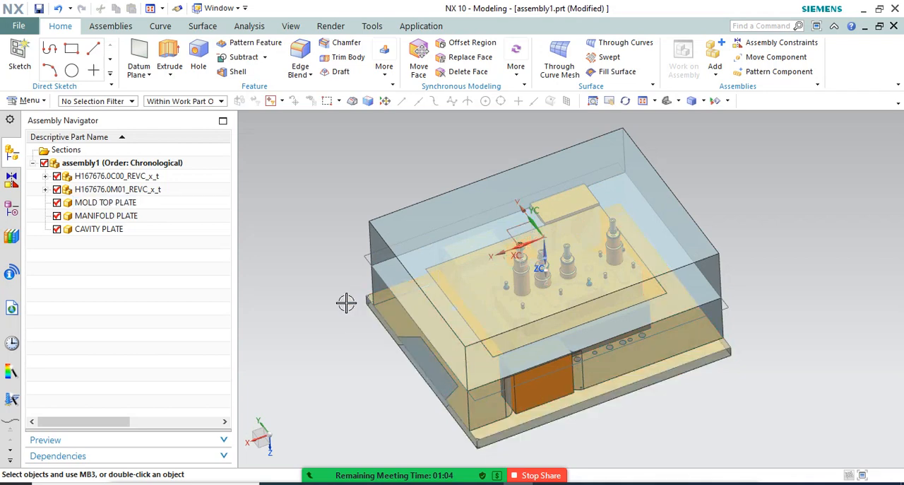
mouse_move(330, 279)
middle_down()
mouse_move(329, 268)
mouse_move(332, 287)
middle_up()
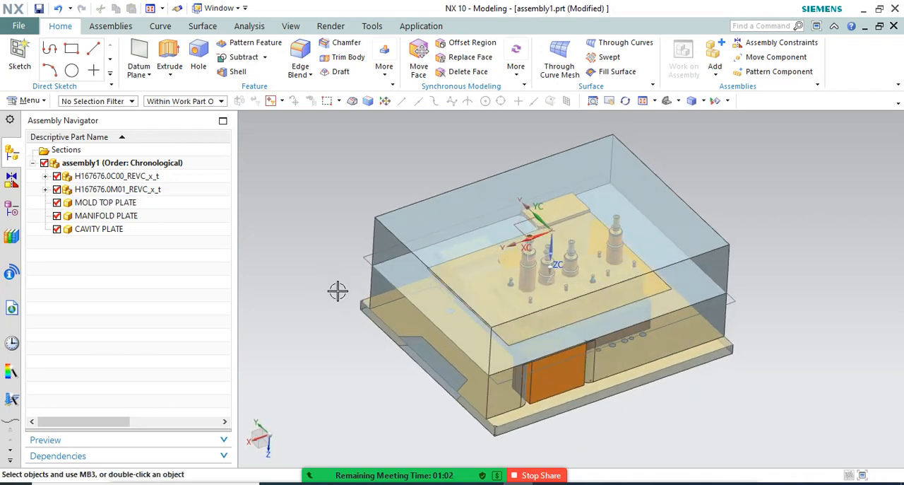
scroll(368, 249, down, 1)
scroll(426, 297, up, 1)
mouse_move(425, 258)
middle_down()
mouse_move(434, 245)
mouse_move(428, 249)
middle_up()
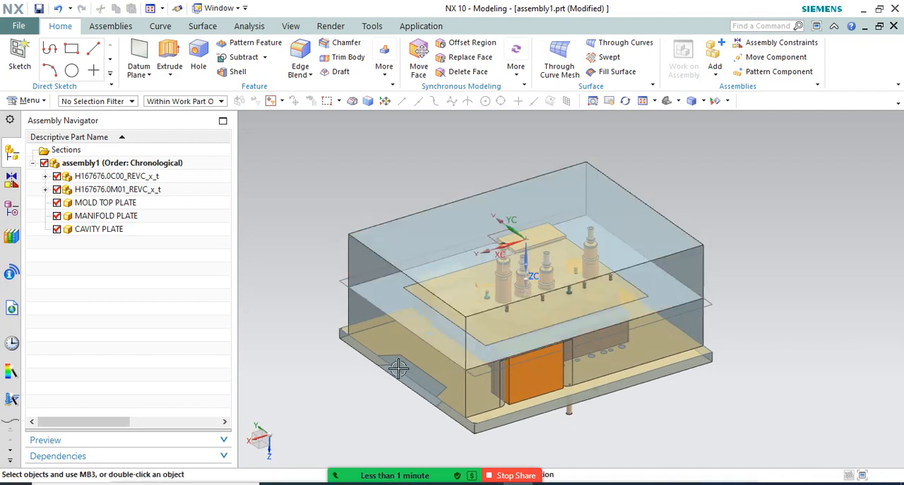
click(509, 479)
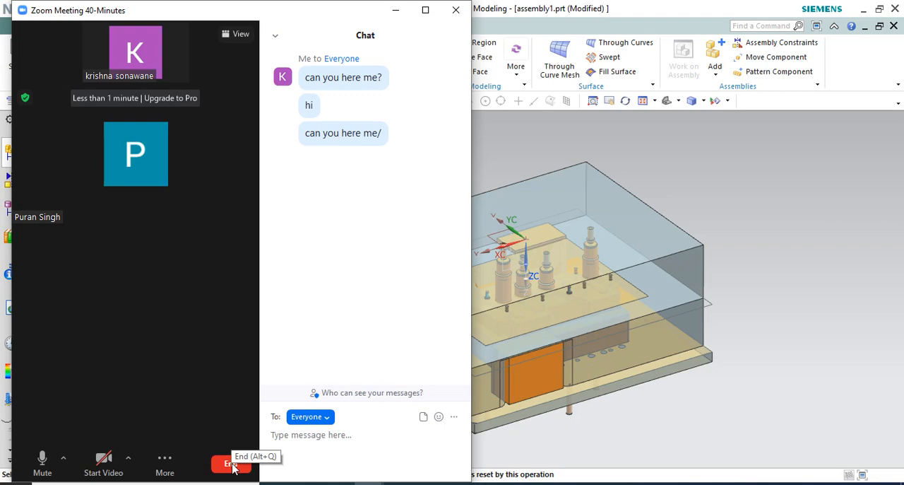
click(809, 426)
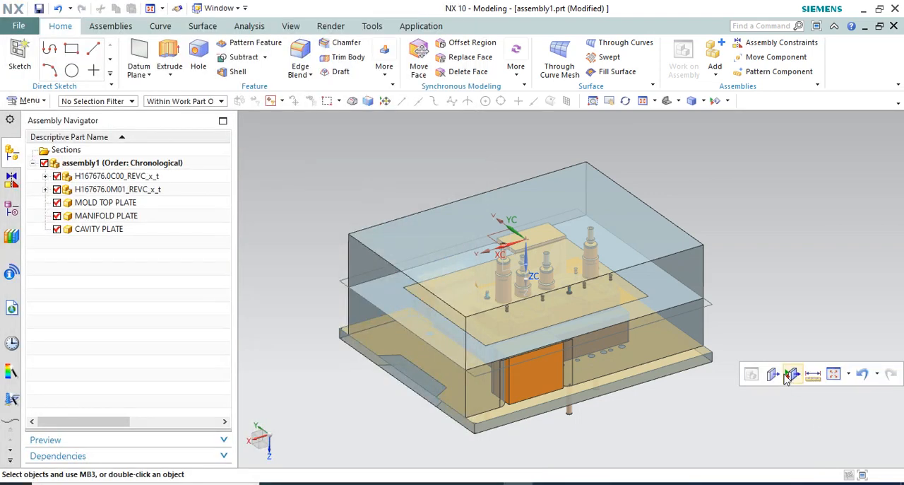